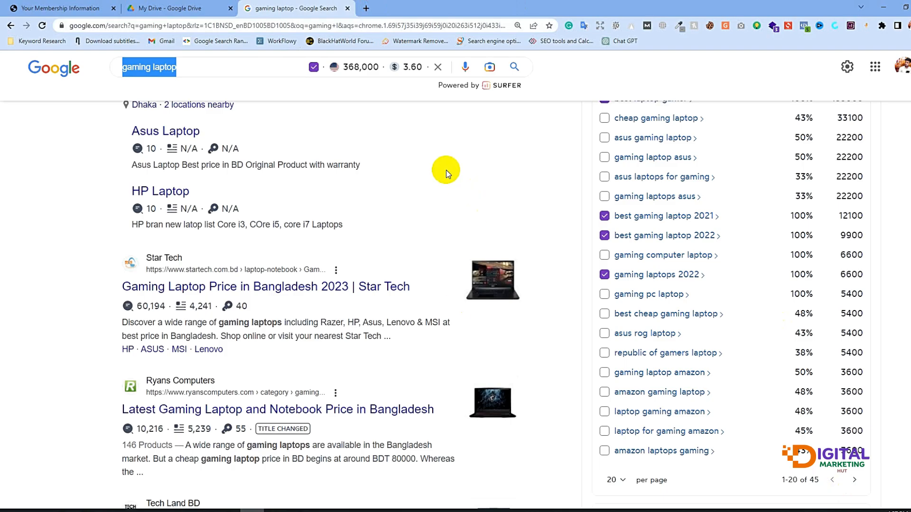
# - Open the SEMScoop keyword tool website from the saved Keyword Research bookmarks, keeping the gaming laptop search results open
pyautogui.click(364, 9)
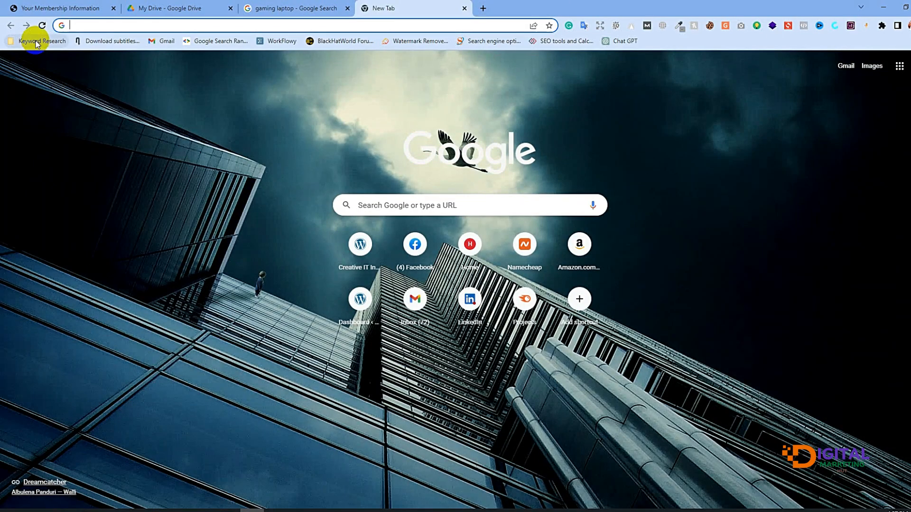
pyautogui.click(38, 41)
pyautogui.click(43, 57)
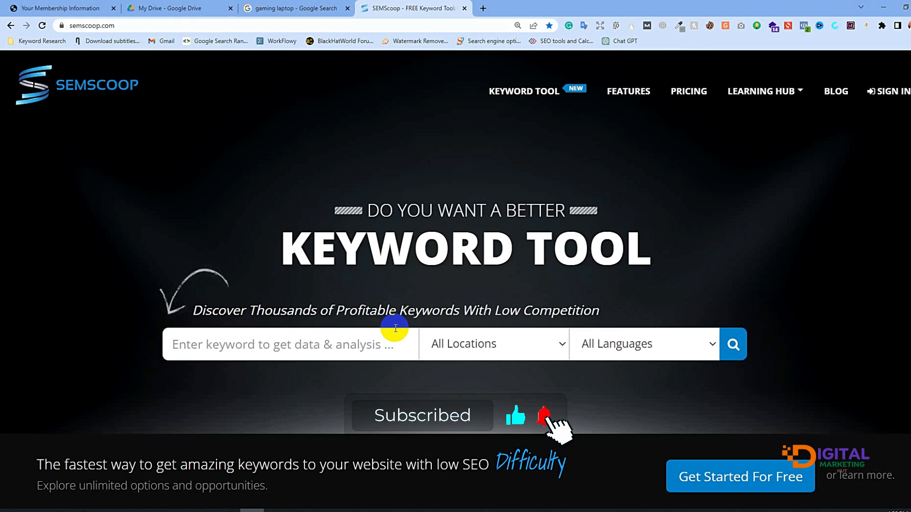
# - Search Google for "temp mail" on a separate page and open the Temp Mail disposable email site
pyautogui.click(483, 8)
pyautogui.write('temp ')
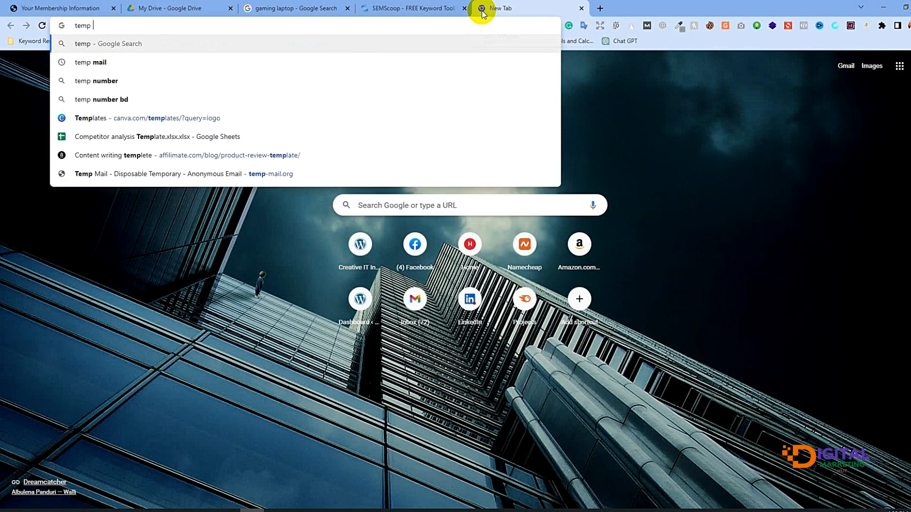
pyautogui.write('mail')
pyautogui.press('Return')
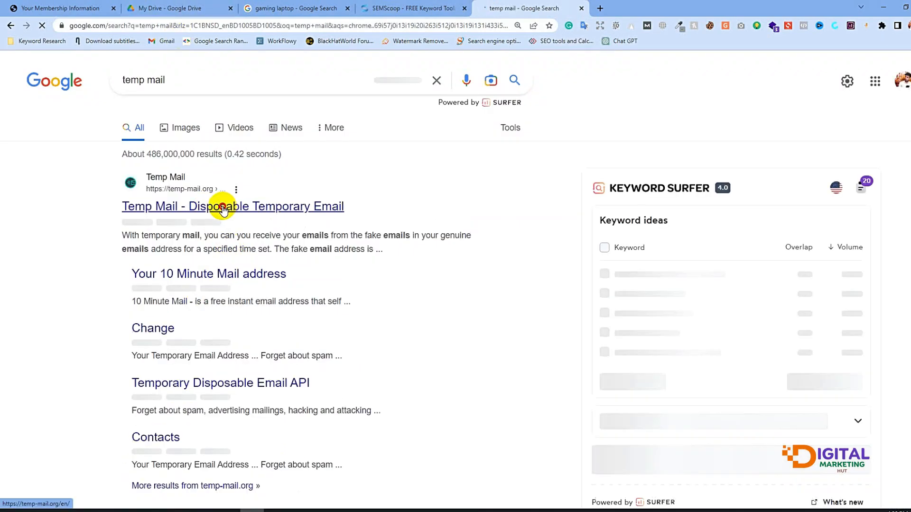
pyautogui.click(184, 206)
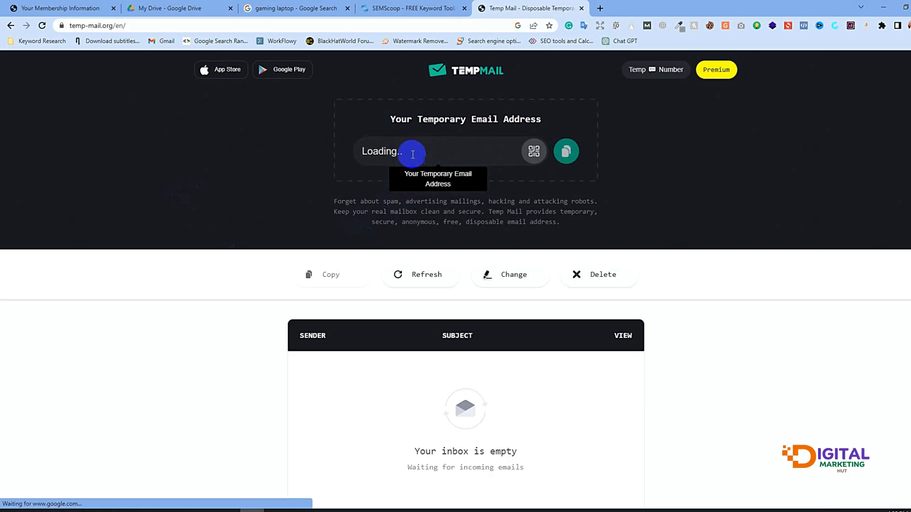
# - Copy the generated temporary email address once it has loaded
pyautogui.scroll(-1, 406, 321)
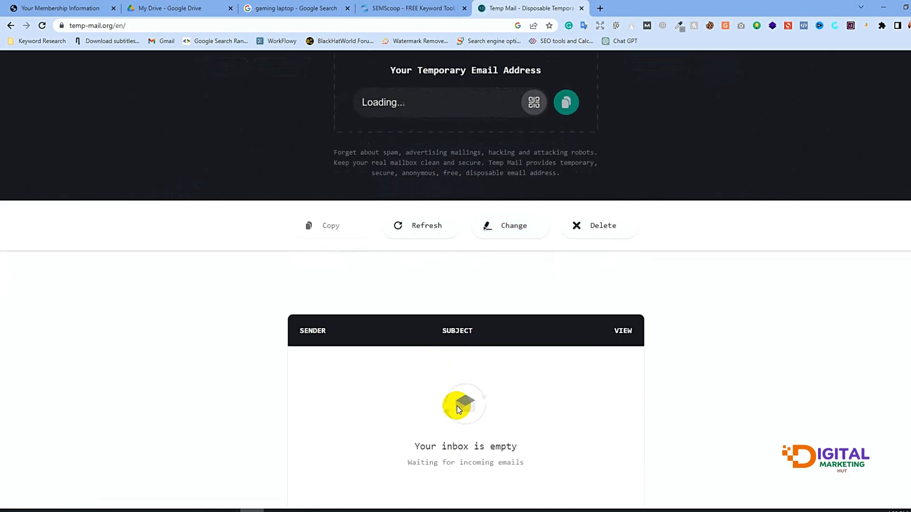
pyautogui.scroll(-1, 455, 369)
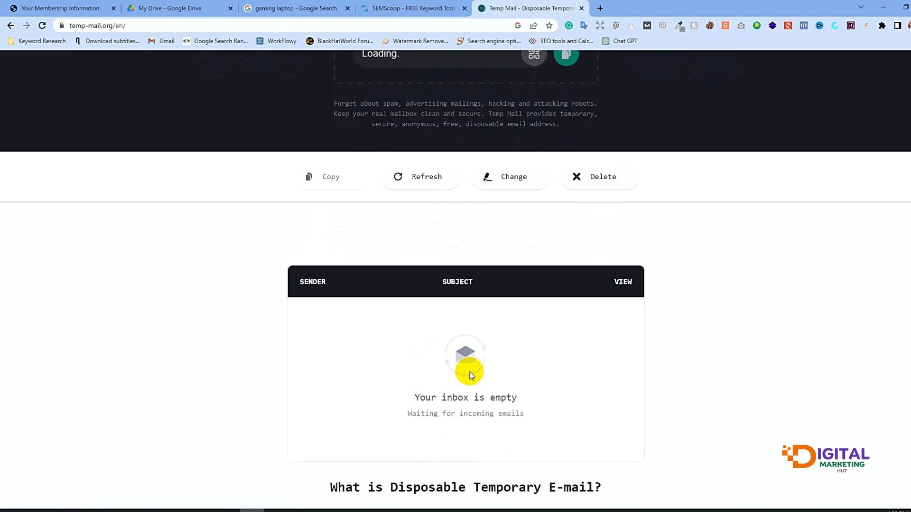
pyautogui.scroll(2, 470, 370)
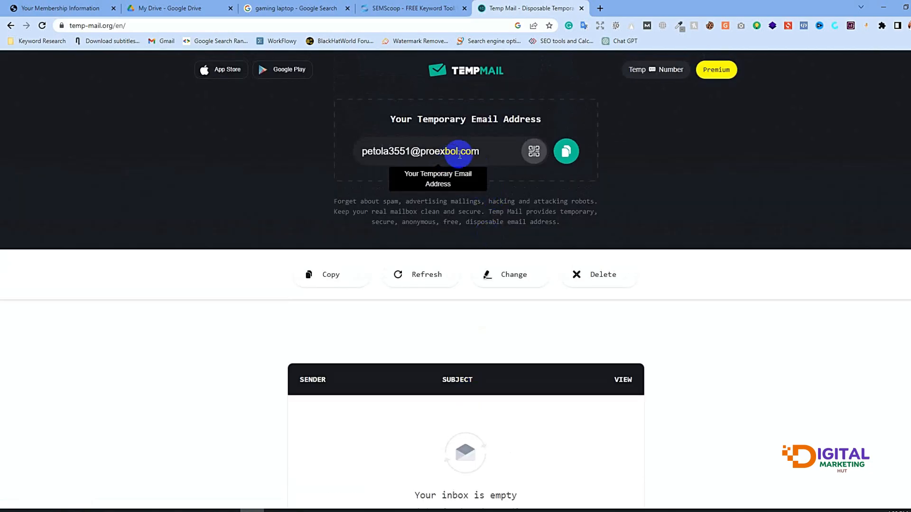
pyautogui.click(566, 152)
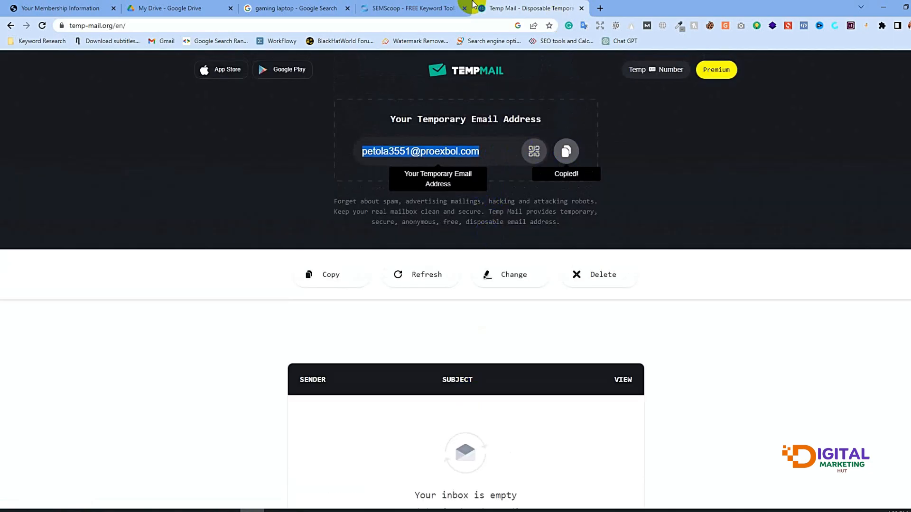
# - Return to SEMScoop and open its account sign-up form
pyautogui.click(408, 8)
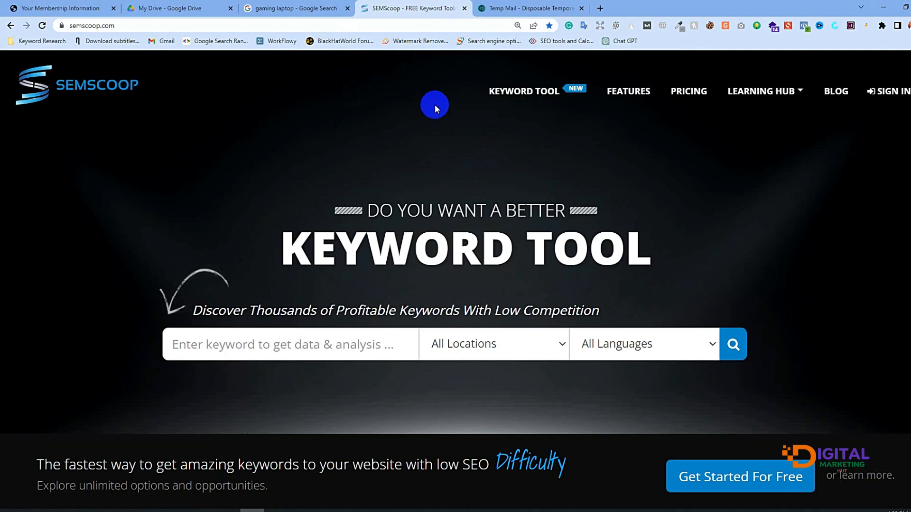
pyautogui.click(881, 100)
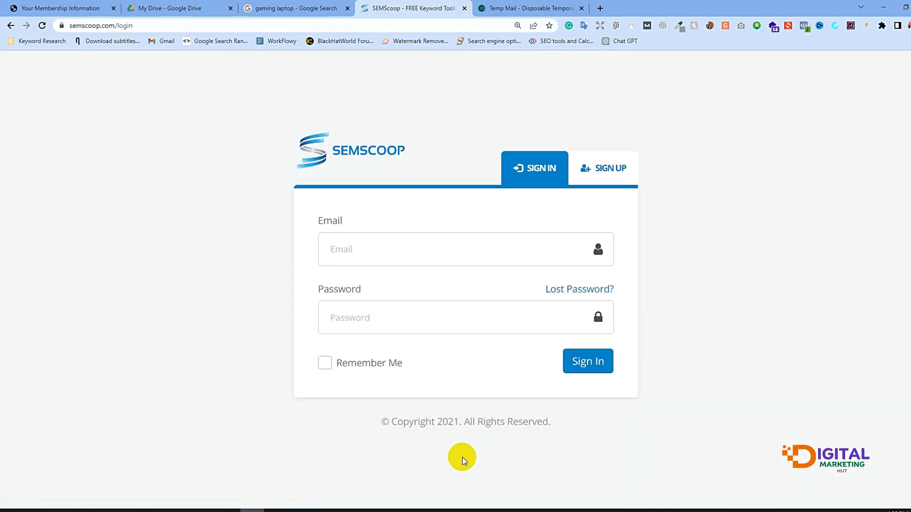
pyautogui.click(604, 175)
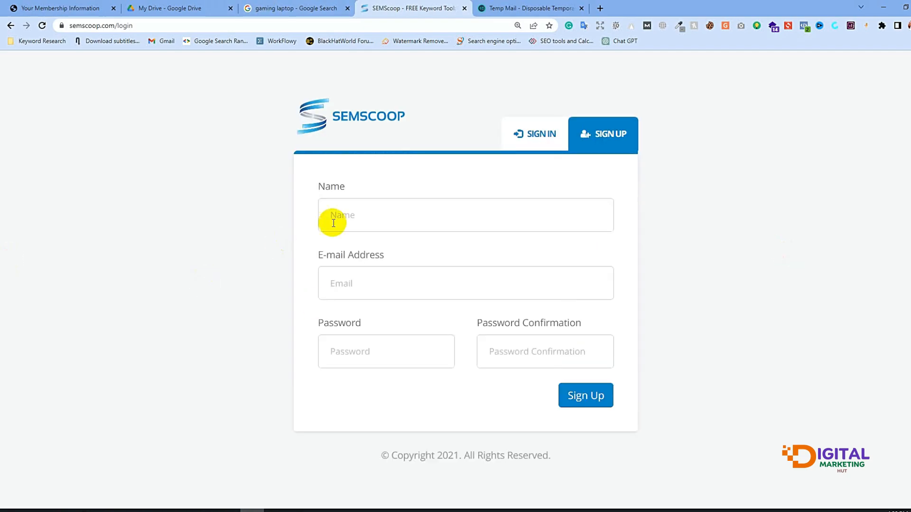
# - Fill in the sign-up form's name and paste the temporary address as the e-mail
pyautogui.click(349, 216)
pyautogui.click(401, 262)
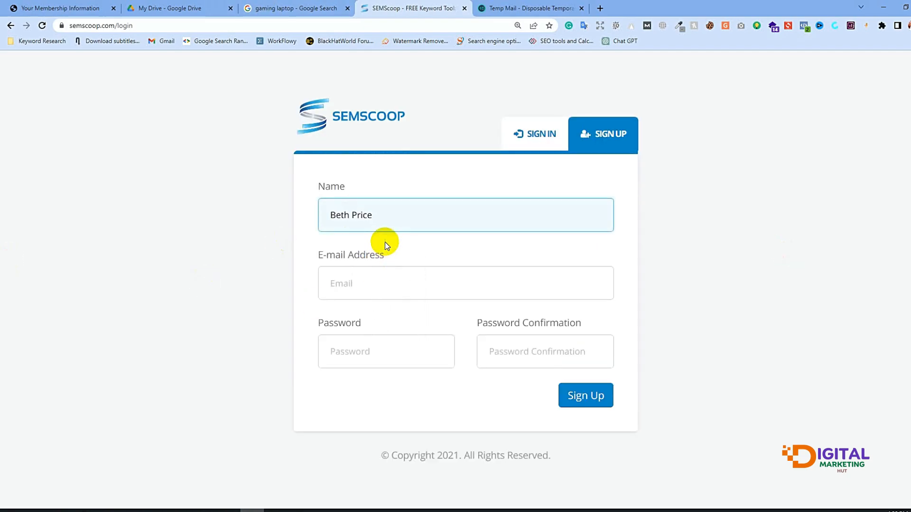
pyautogui.write('eee')
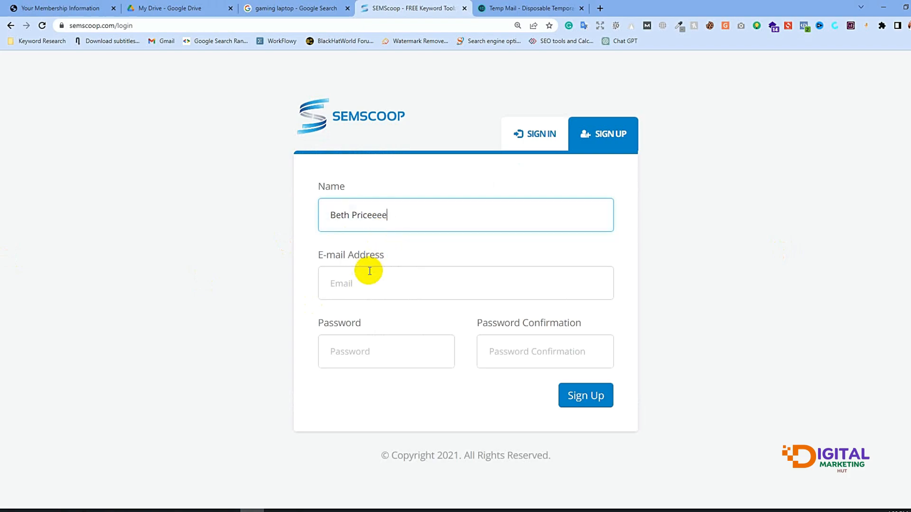
pyautogui.click(363, 281)
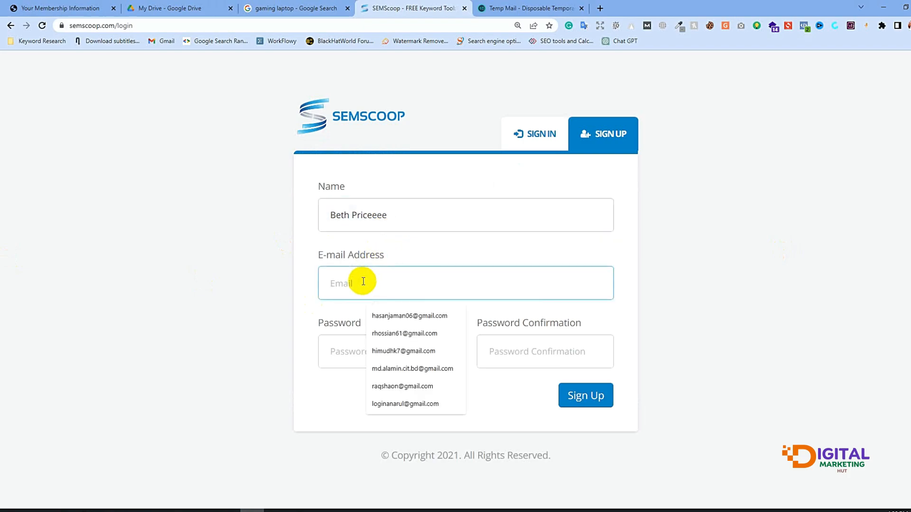
pyautogui.hotkey('ctrl', 'v')
# - Enter the account password and its confirmation, and submit the SEMScoop registration
pyautogui.click(363, 349)
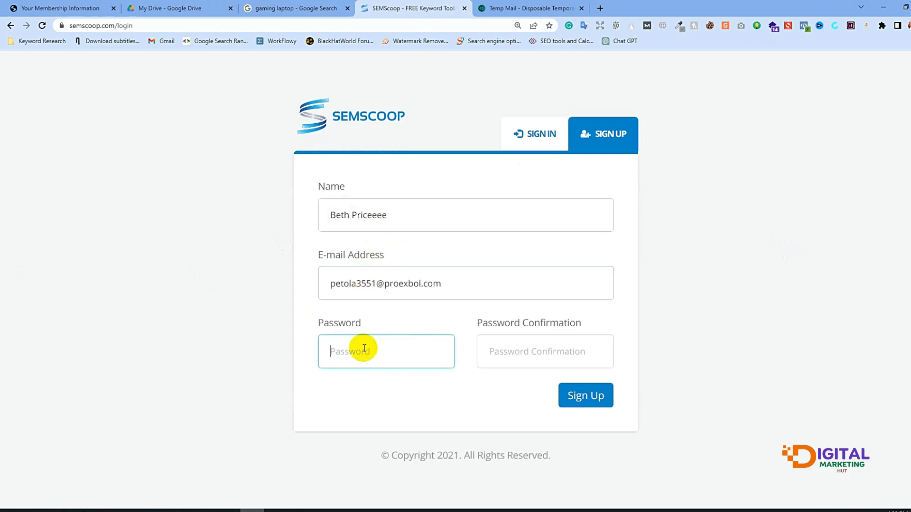
pyautogui.write('••••••••••')
pyautogui.click(494, 349)
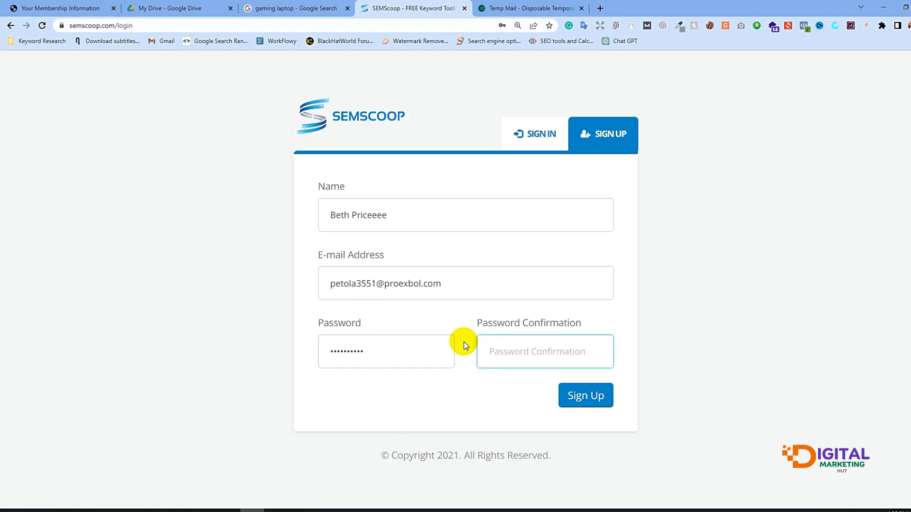
pyautogui.write('•••••••')
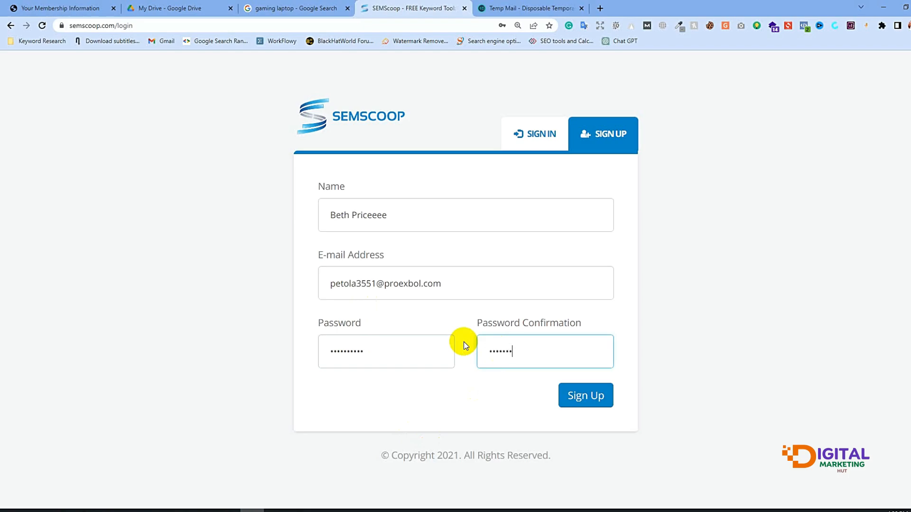
pyautogui.write('••')
pyautogui.click(606, 395)
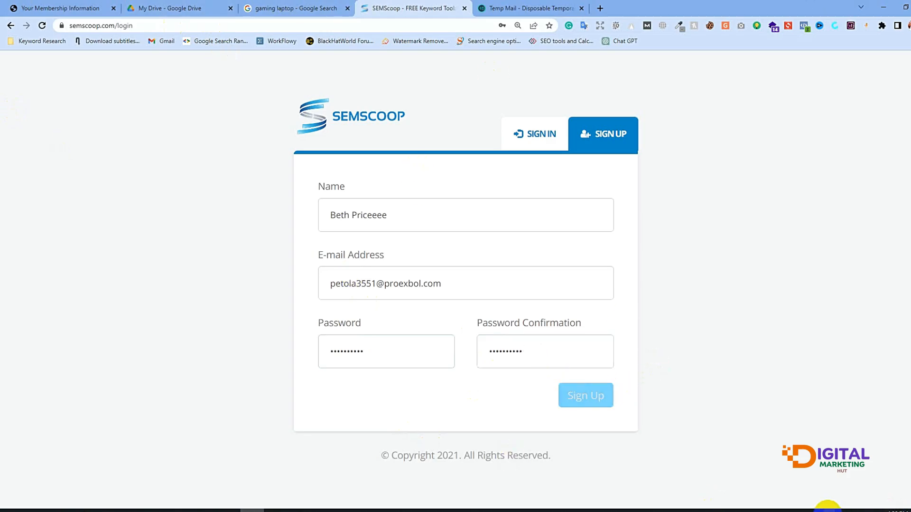
# - Open the SEMScoop verification email in the Temp Mail inbox and verify the new account
pyautogui.click(522, 8)
pyautogui.click(417, 8)
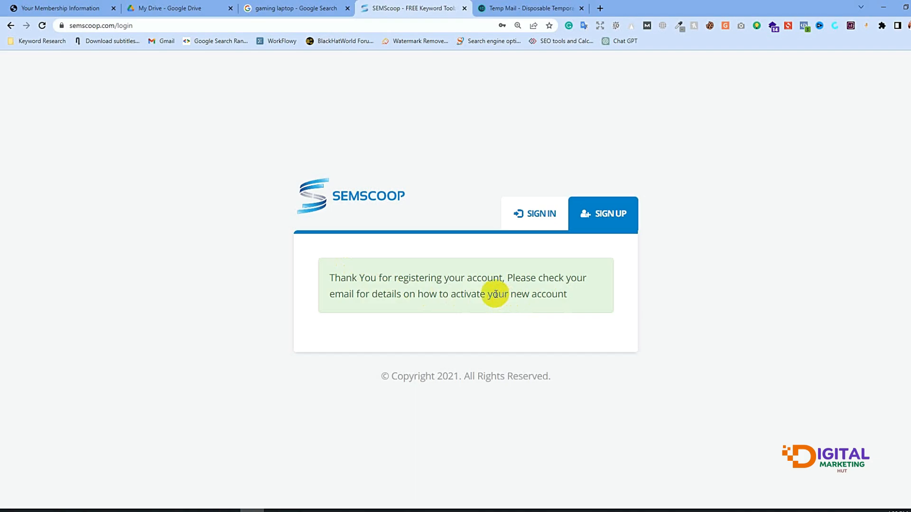
pyautogui.moveTo(429, 295); pyautogui.dragTo(487, 295)
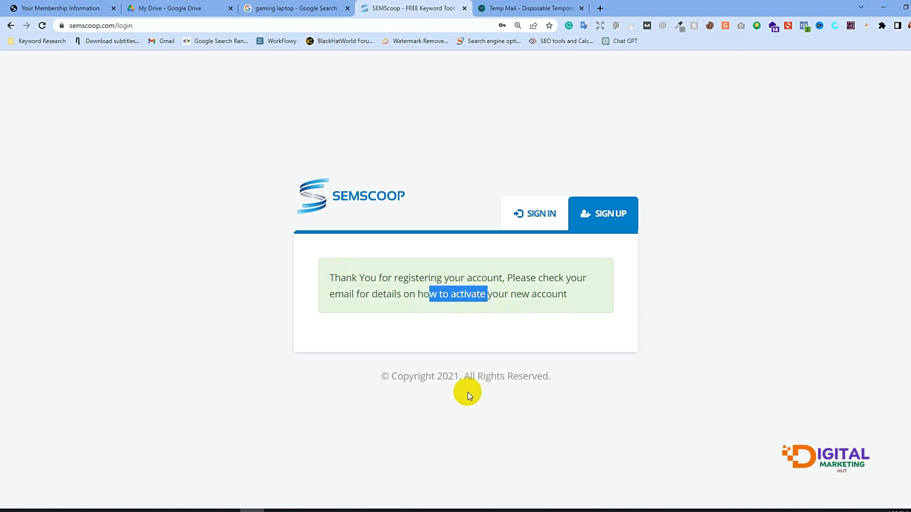
pyautogui.click(478, 6)
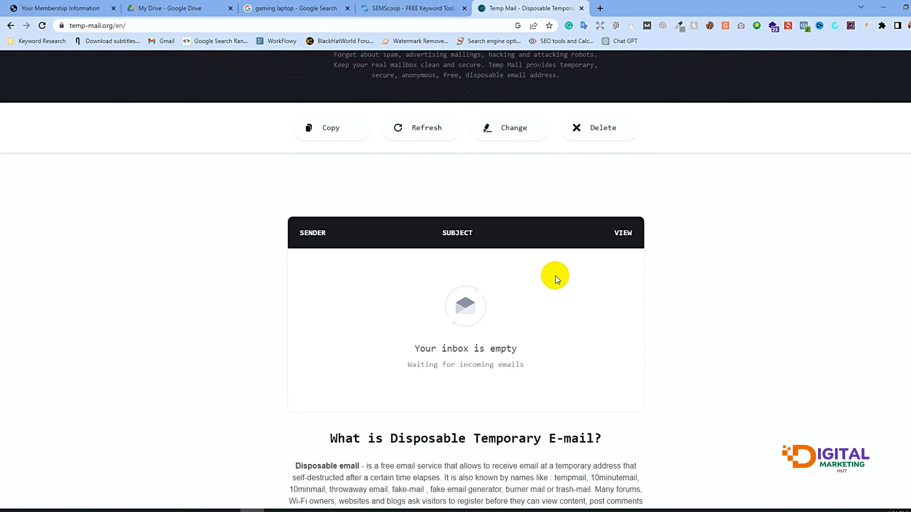
pyautogui.scroll(-3, 555, 277)
pyautogui.scroll(2, 696, 447)
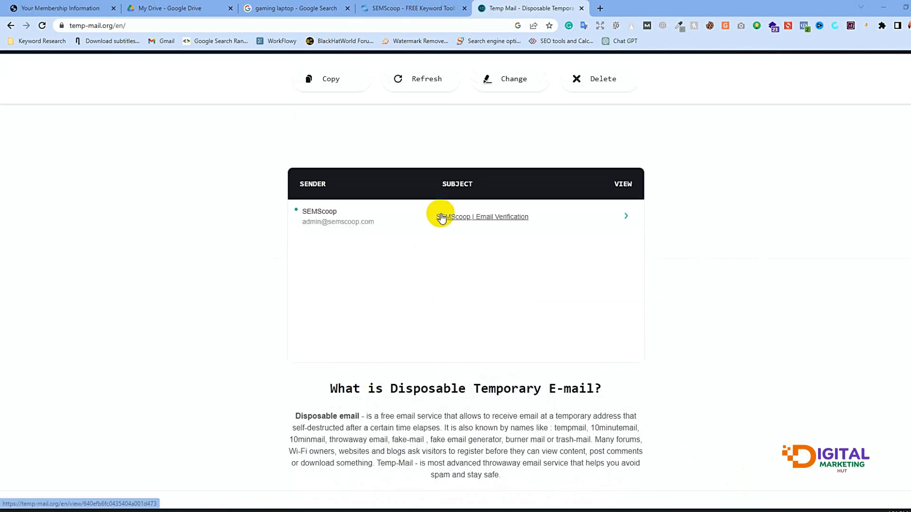
pyautogui.click(350, 216)
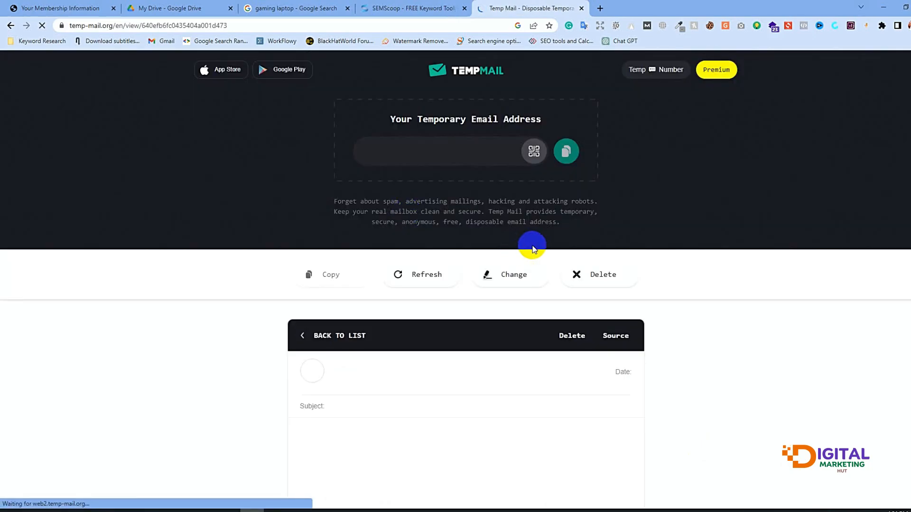
pyautogui.scroll(-3, 526, 251)
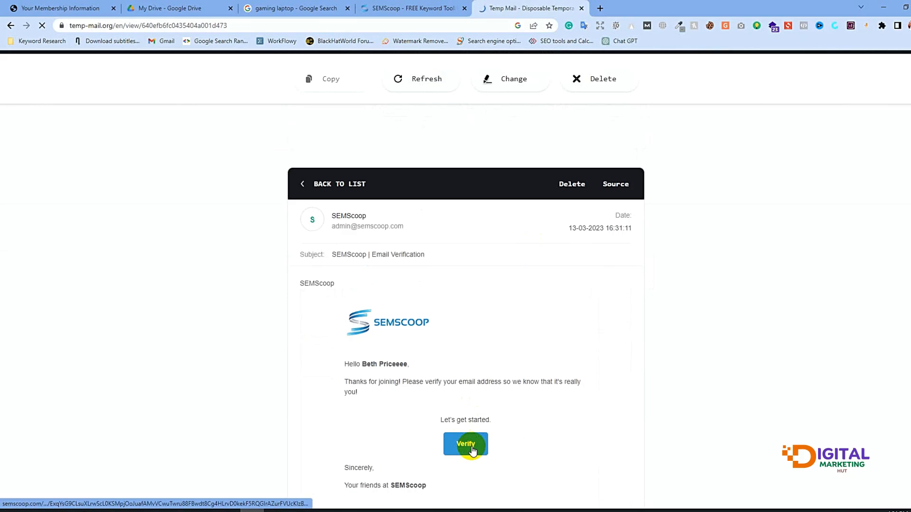
pyautogui.click(468, 446)
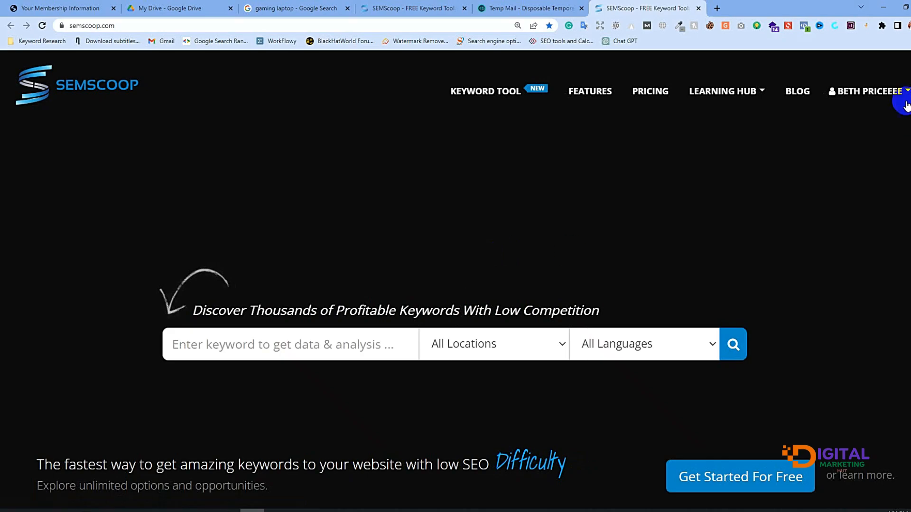
# - Check the account options and the Free plan's daily keyword search limit on the SEMScoop pricing page, and close that page
pyautogui.click(901, 97)
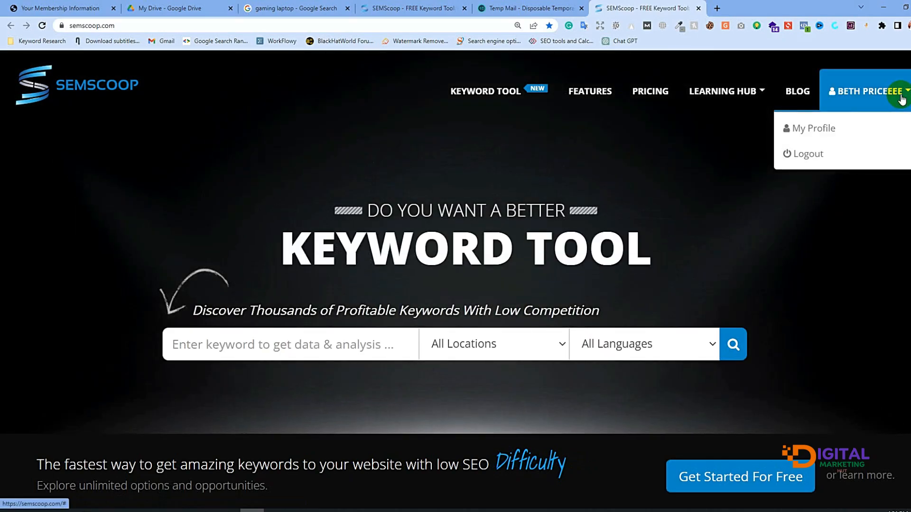
pyautogui.click(673, 196)
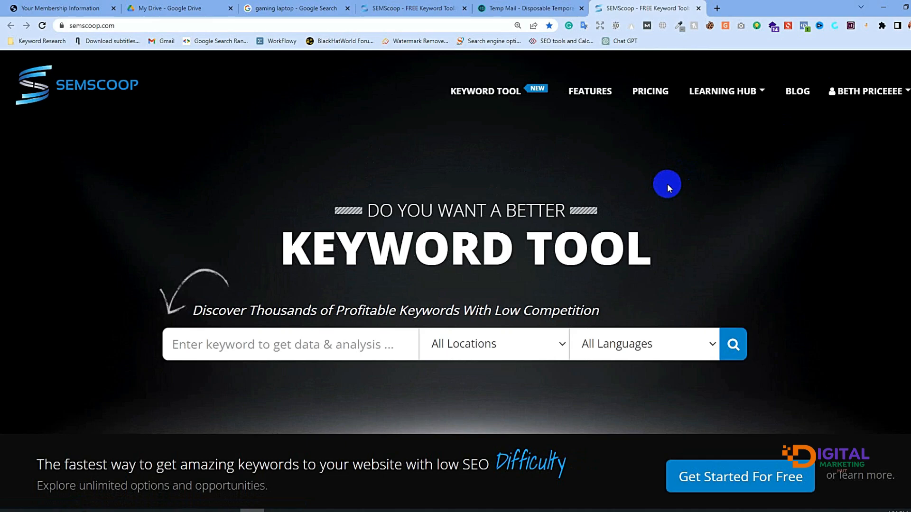
pyautogui.middleClick(645, 91)
pyautogui.click(710, 7)
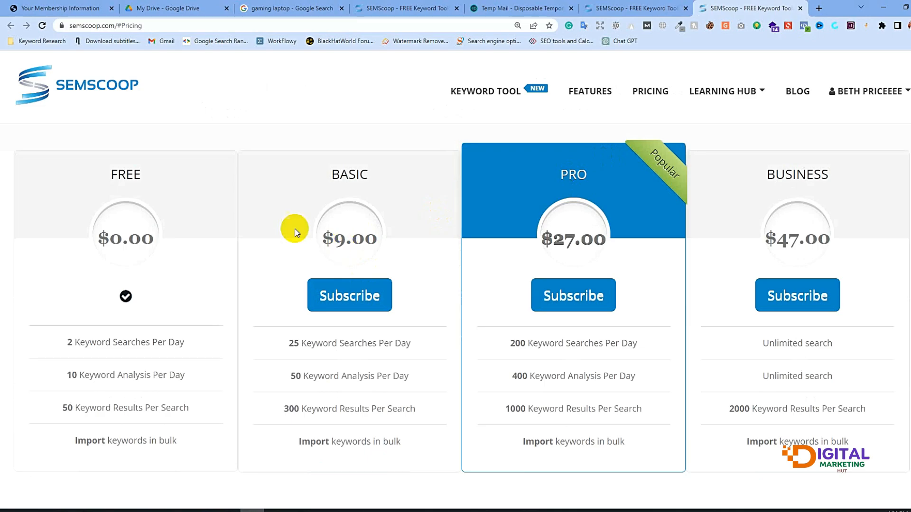
pyautogui.moveTo(68, 345); pyautogui.dragTo(176, 347)
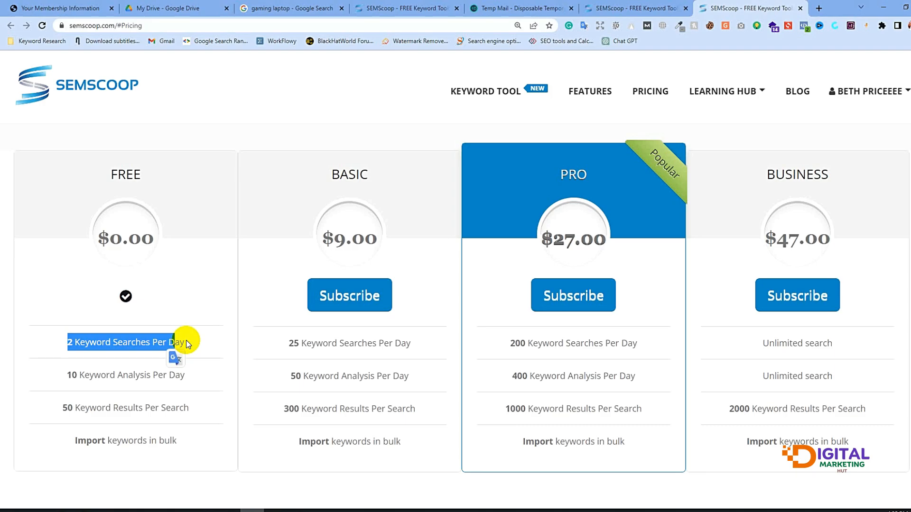
pyautogui.click(609, 8)
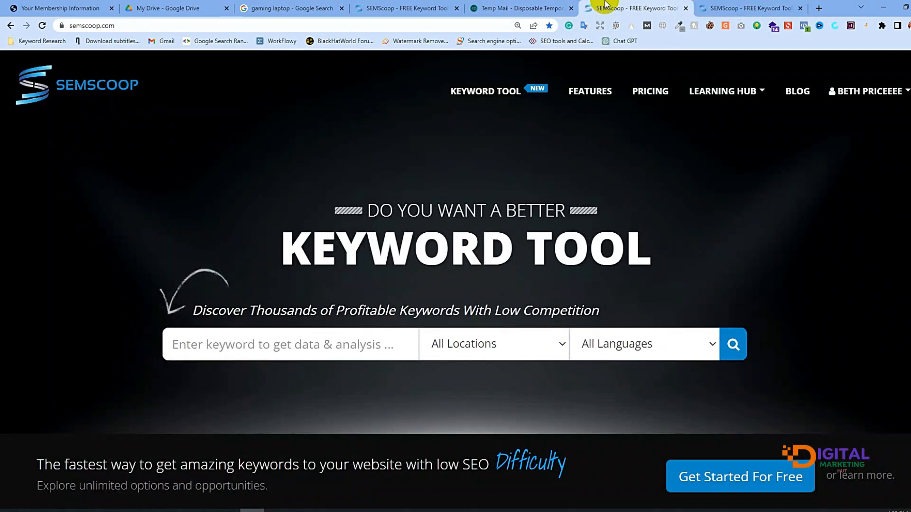
pyautogui.middleClick(747, 7)
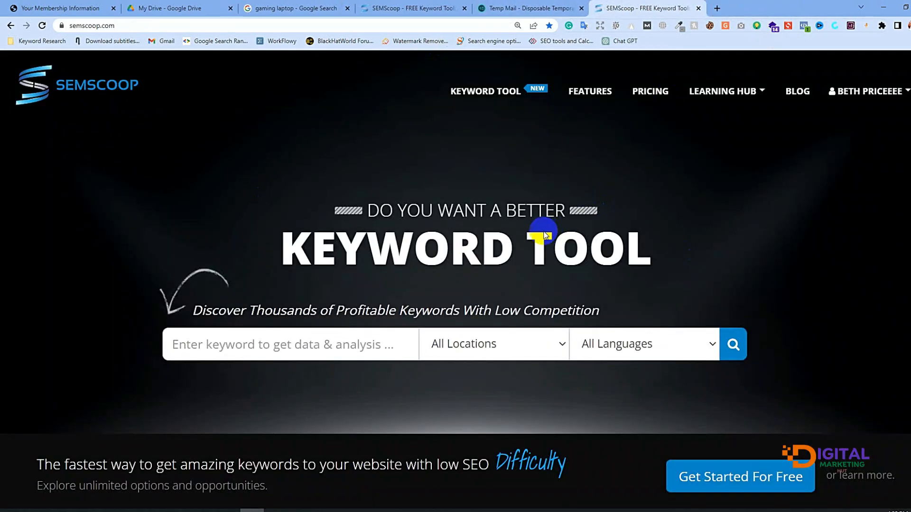
# - Consult the Class 02 e-commerce keyword research exercise in the Google Drive course schedule and return to SEMScoop
pyautogui.scroll(-1, 543, 233)
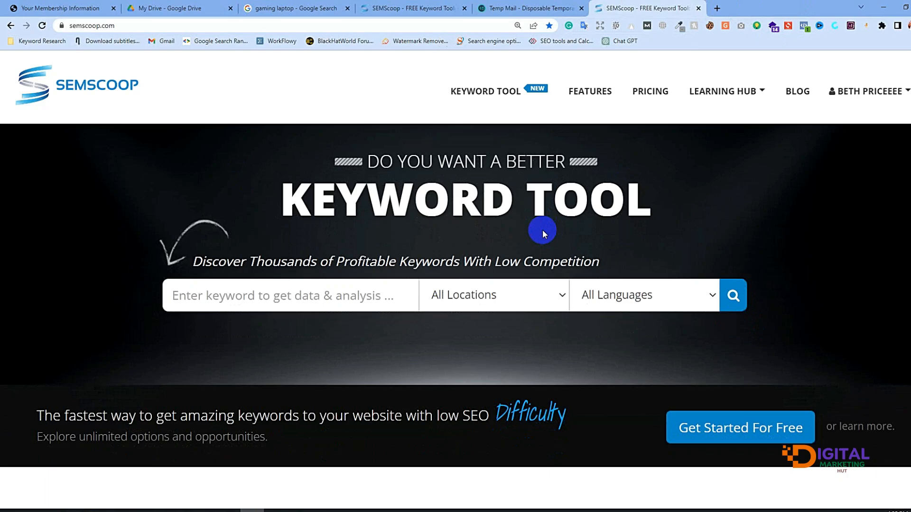
pyautogui.click(147, 8)
pyautogui.moveTo(554, 217); pyautogui.dragTo(624, 217)
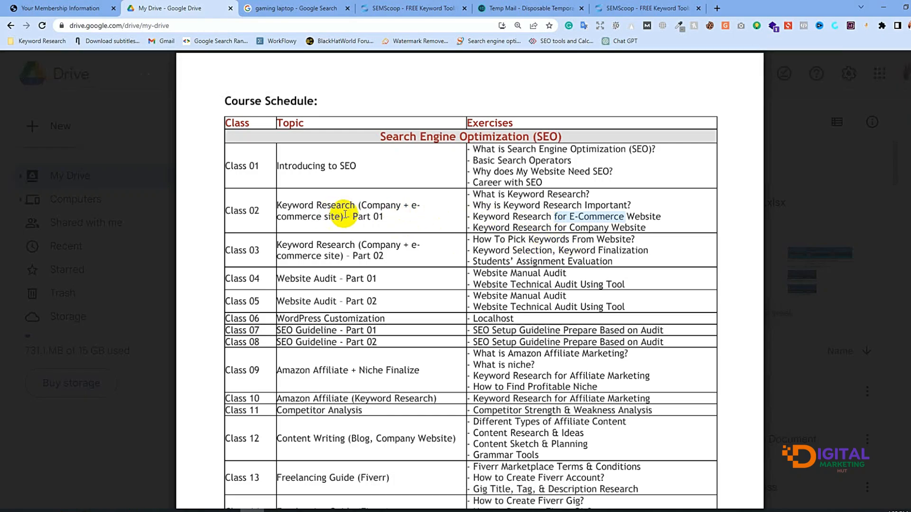
pyautogui.click(645, 8)
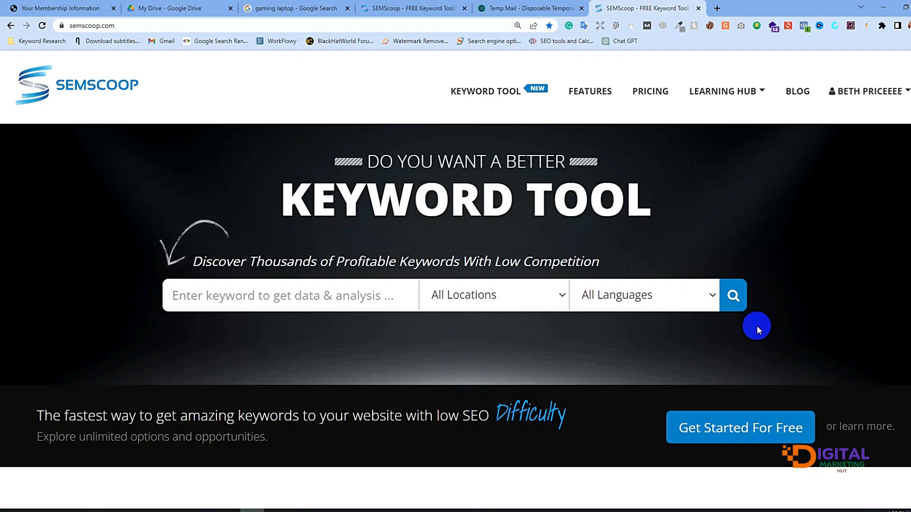
# - Open pecorg.com in a new browser tab and examine the homepage down to its service overview
pyautogui.click(717, 8)
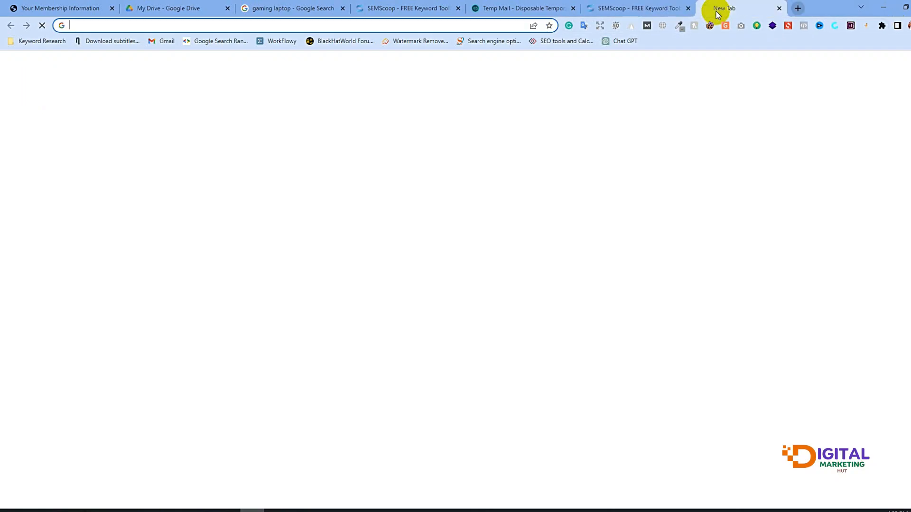
pyautogui.write('pecorg.com')
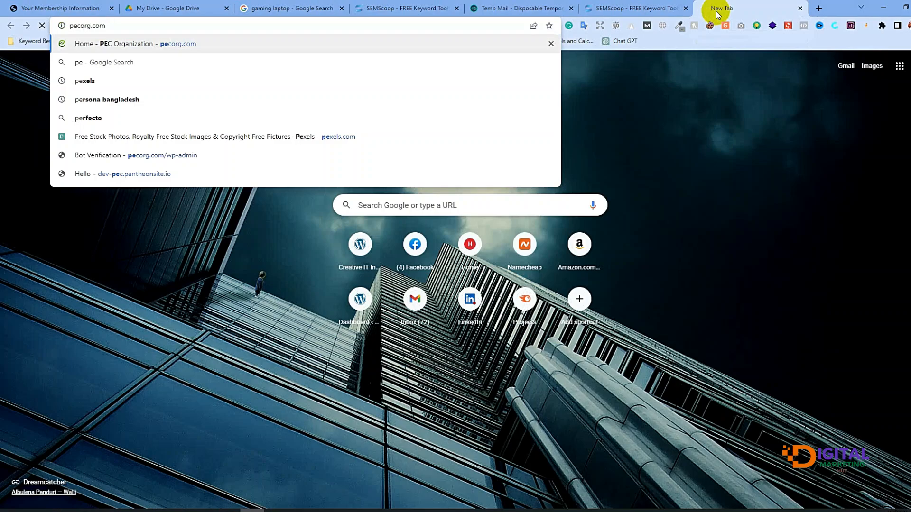
pyautogui.press('Return')
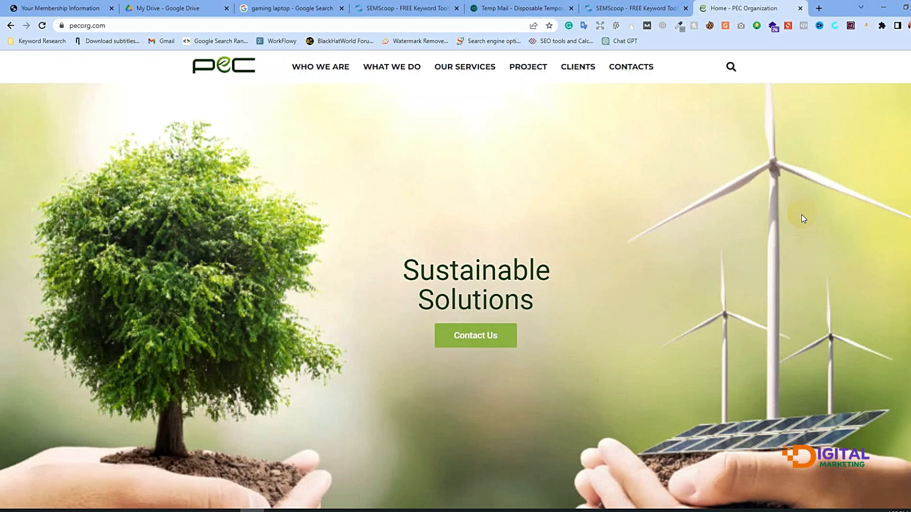
pyautogui.scroll(-10, 681, 231)
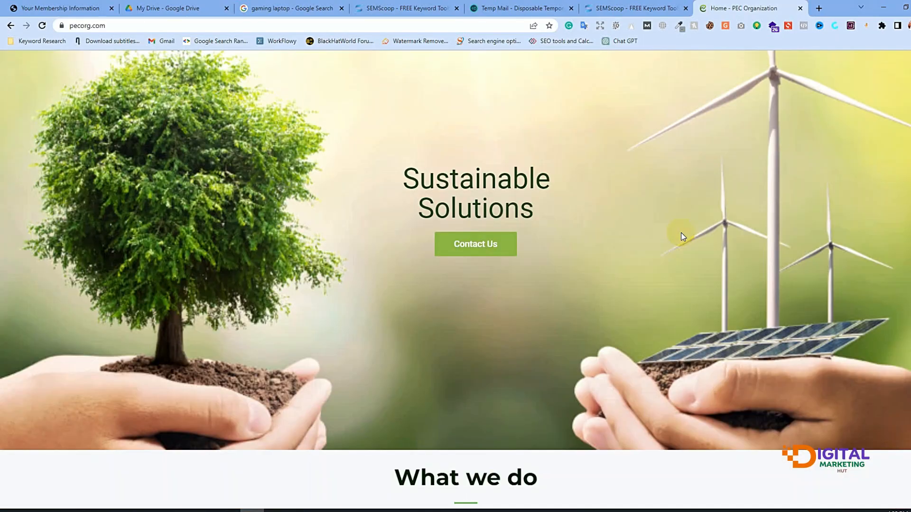
pyautogui.scroll(-8, 681, 232)
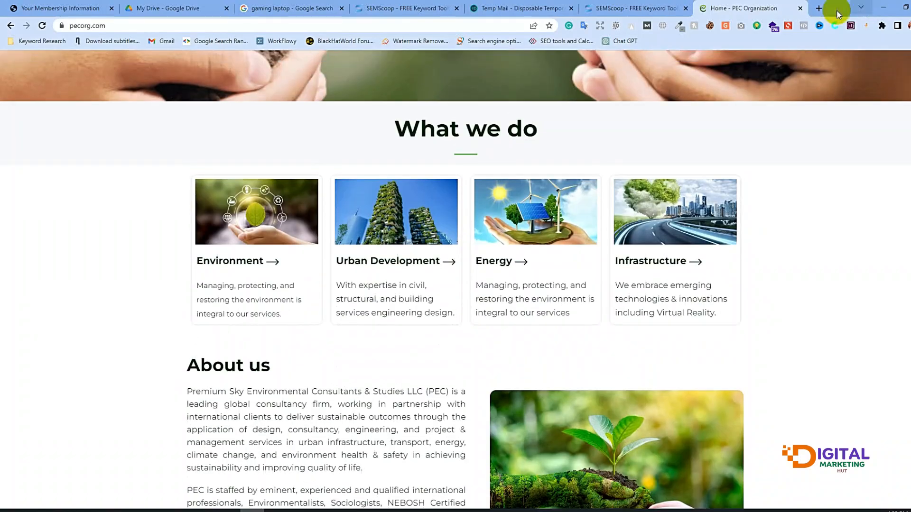
# - Open watercarebd.com in another new tab, look over its homepage, and close the site
pyautogui.click(819, 10)
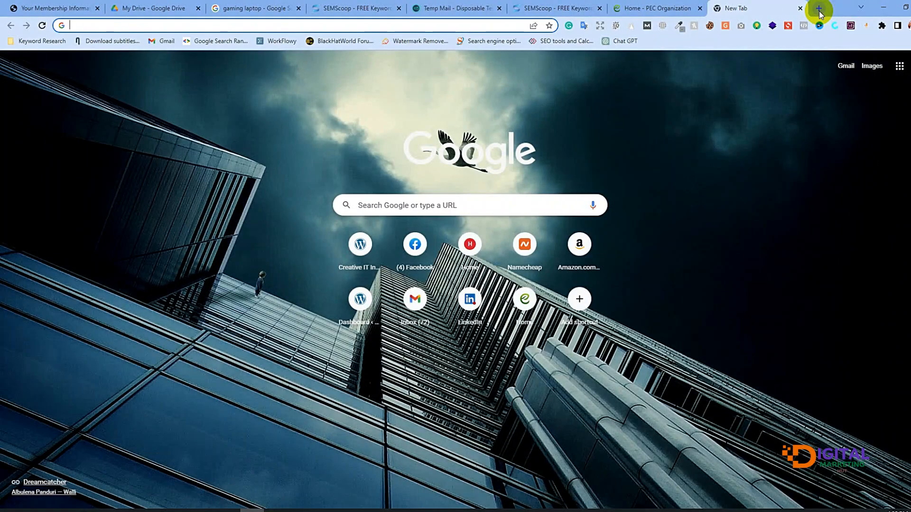
pyautogui.write('watercarebd.com')
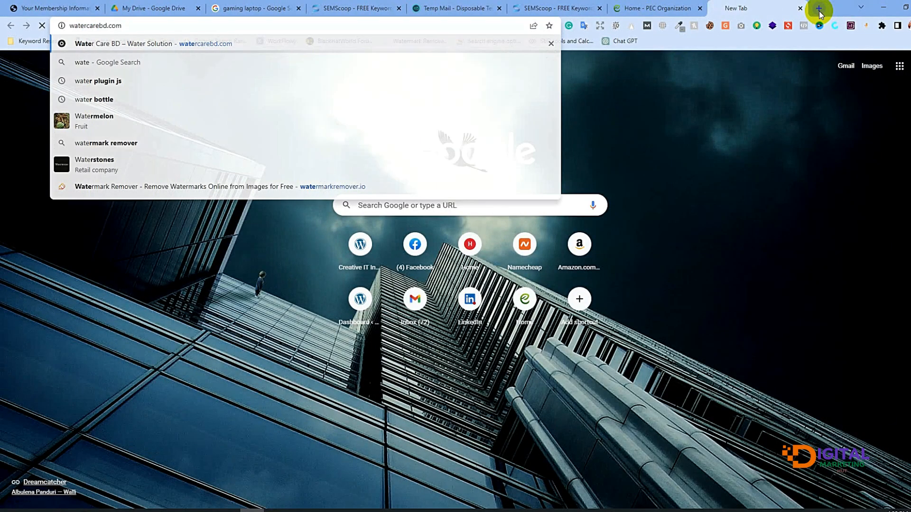
pyautogui.press('Return')
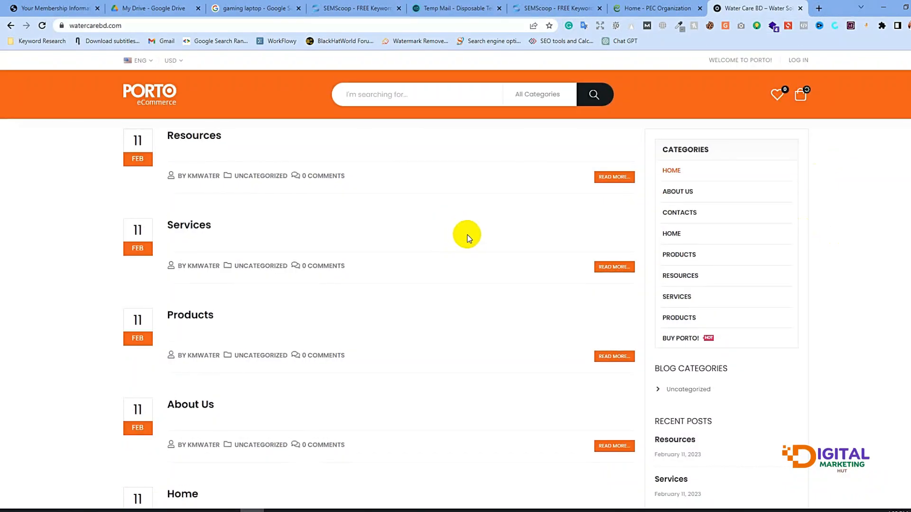
pyautogui.scroll(-6, 468, 238)
pyautogui.scroll(7, 468, 237)
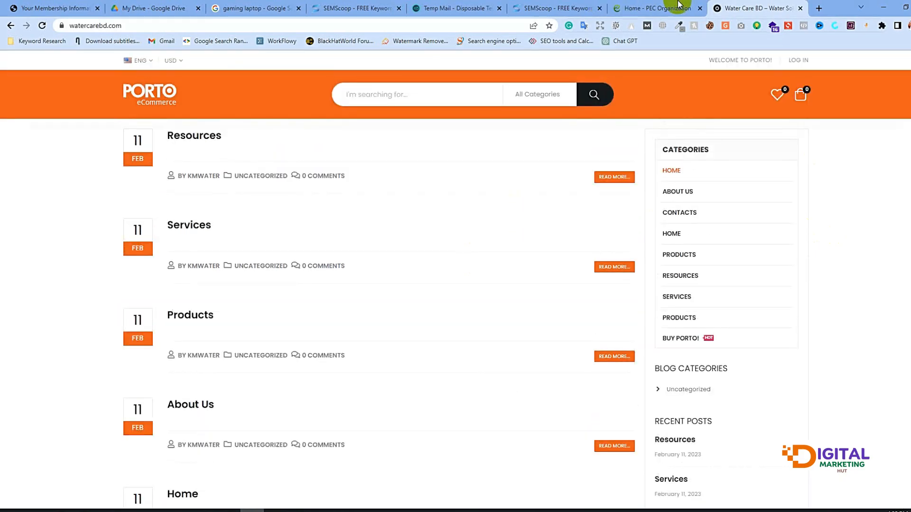
pyautogui.click(800, 9)
# - Open kibanshoe.com in a new tab and compare its product-based homepage with the PEC service site
pyautogui.click(818, 9)
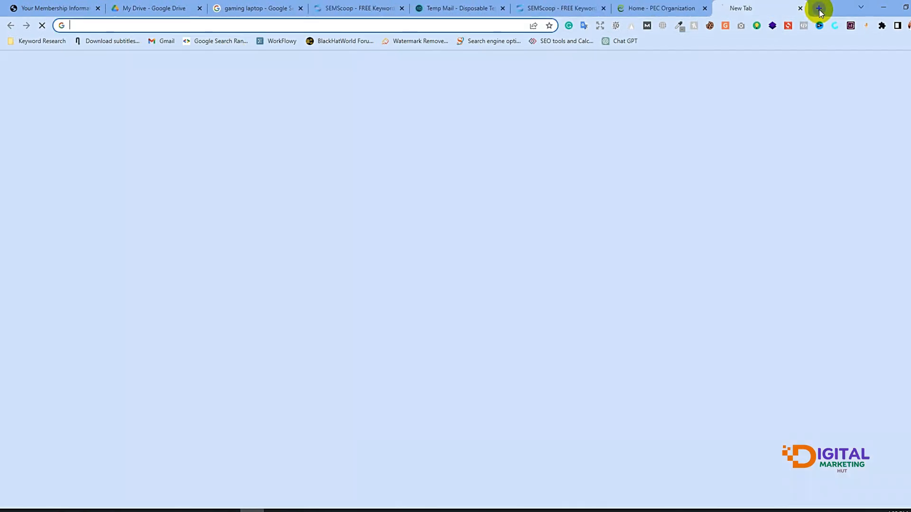
pyautogui.write('kibanshoe.com')
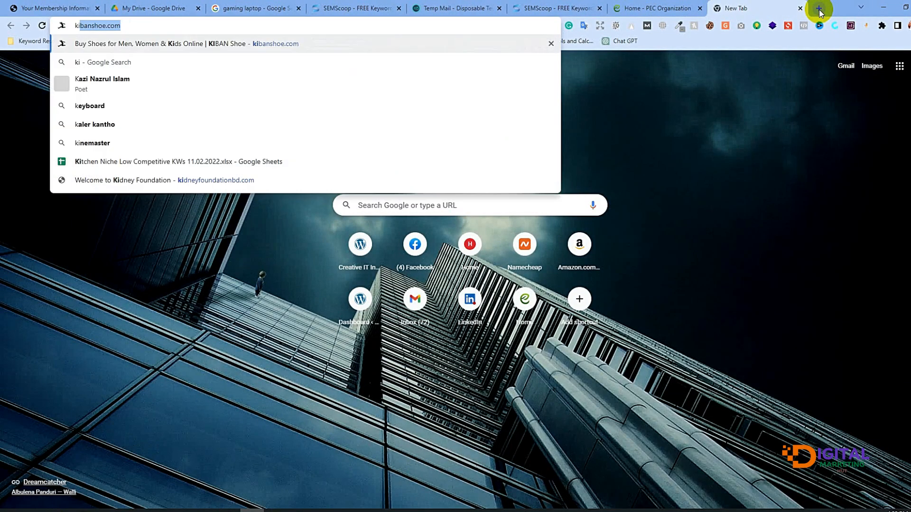
pyautogui.press('Return')
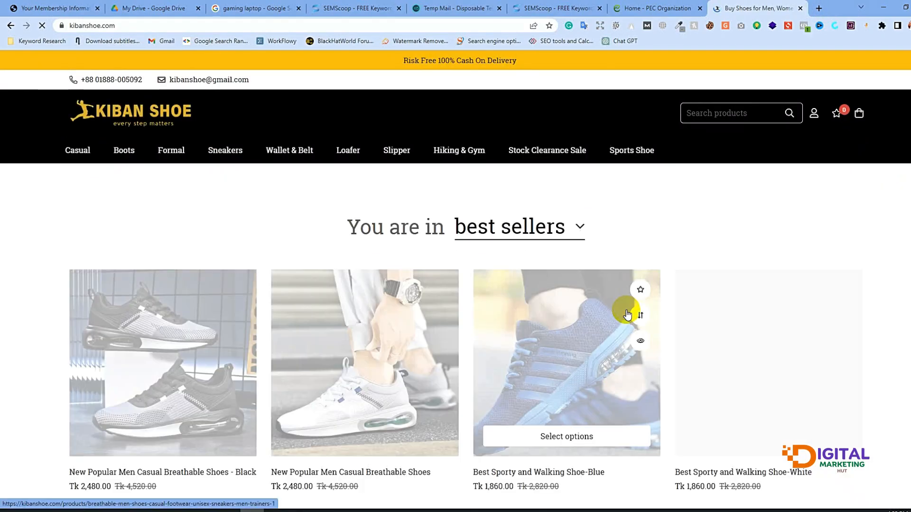
pyautogui.scroll(-2, 627, 312)
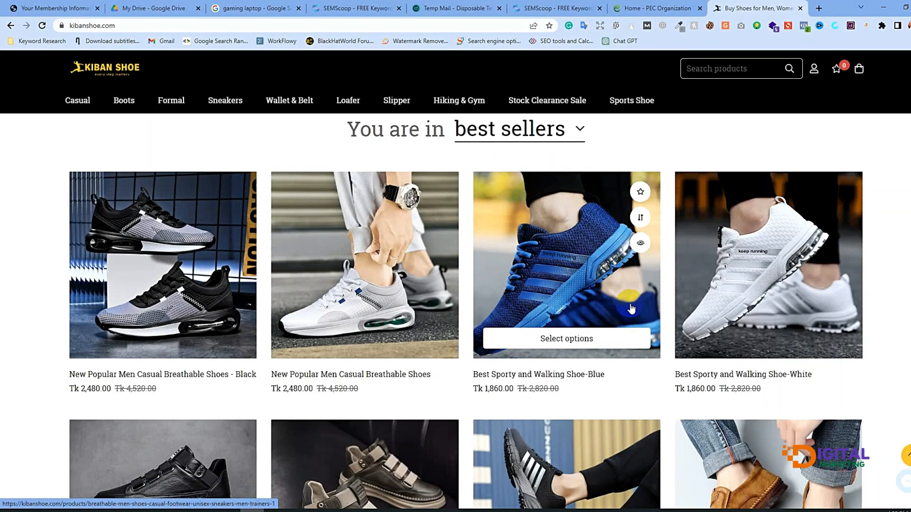
pyautogui.scroll(2, 628, 311)
pyautogui.click(639, 6)
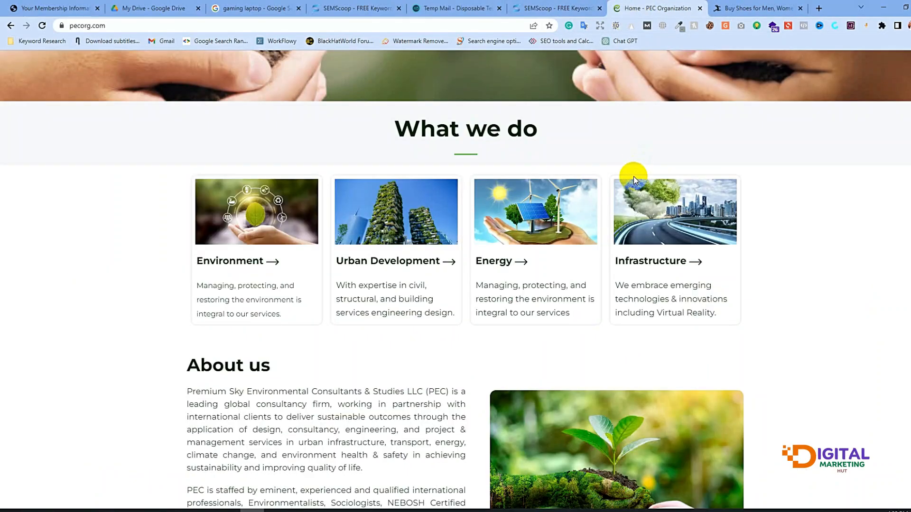
pyautogui.click(758, 7)
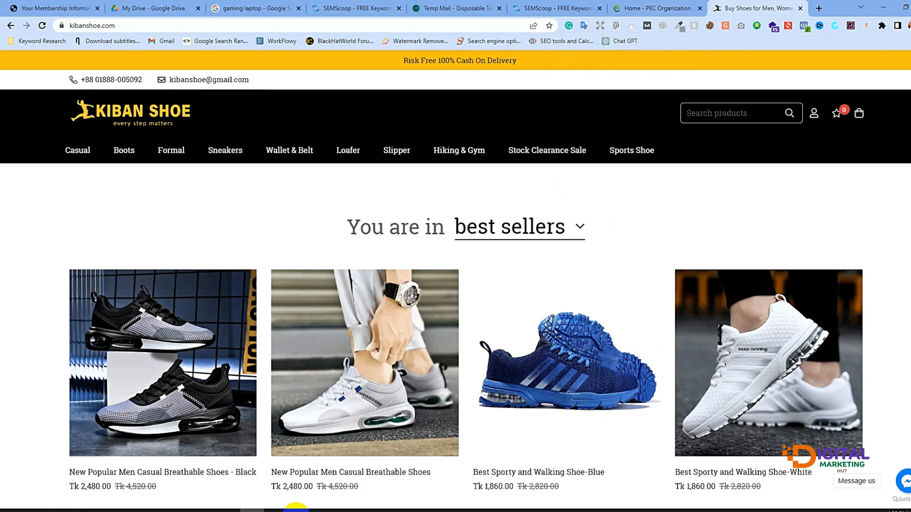
# - Switch to the Notepad notes, add the line "Niche" below the "SV High + KW KD Low (Long tail)" line, and return to the browser
pyautogui.click(300, 509)
pyautogui.click(526, 296)
pyautogui.press('Return')
pyautogui.press('Return')
pyautogui.press('Return')
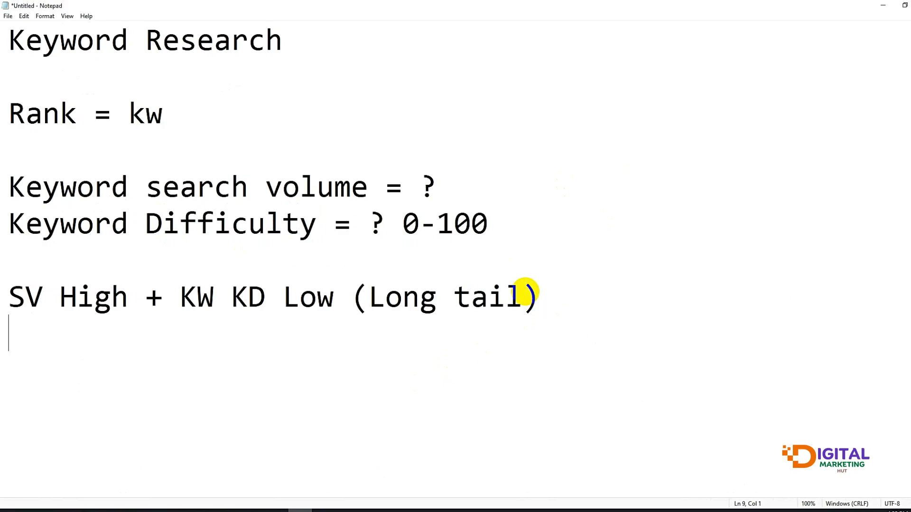
pyautogui.write('Niche')
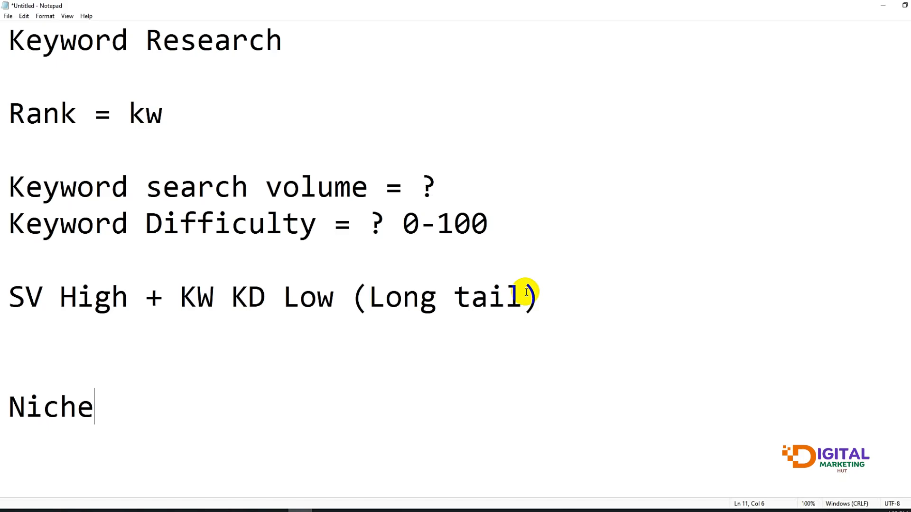
pyautogui.click(883, 6)
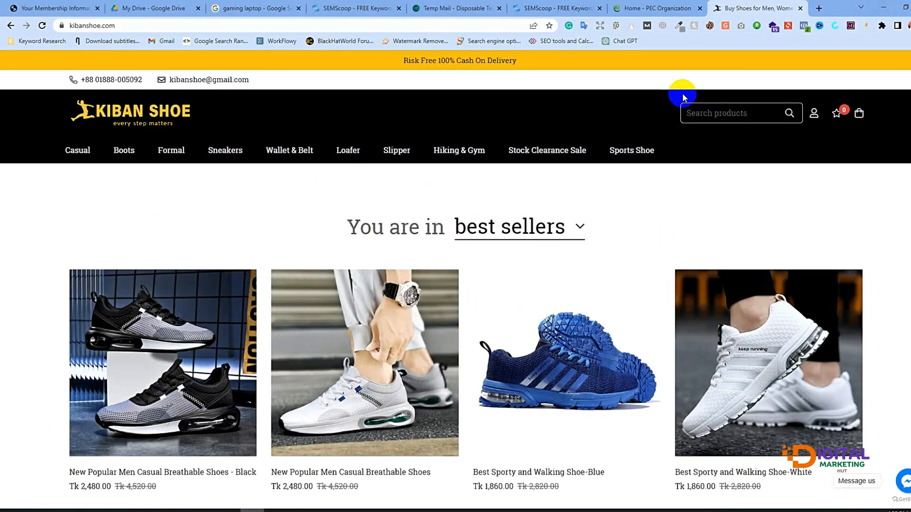
# - Examine the "What we do" services and the "About us" text on the PEC homepage
pyautogui.click(669, 5)
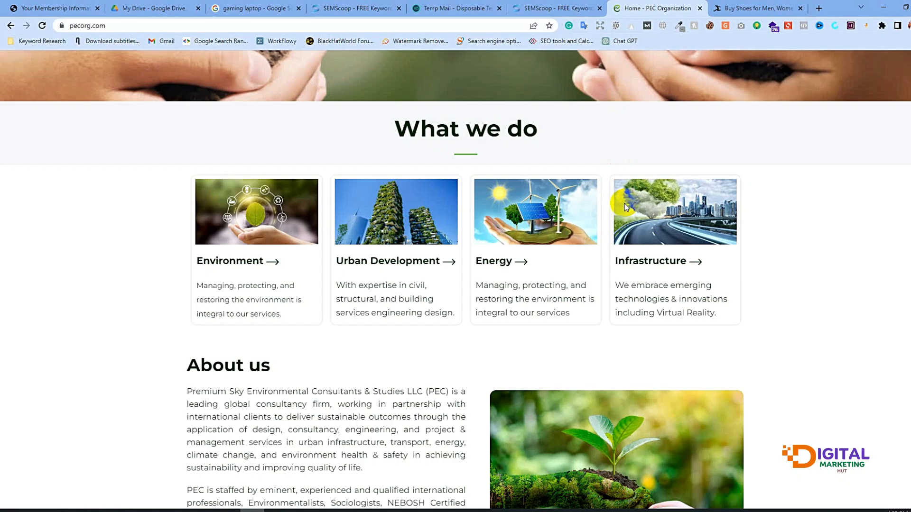
pyautogui.scroll(-2, 339, 238)
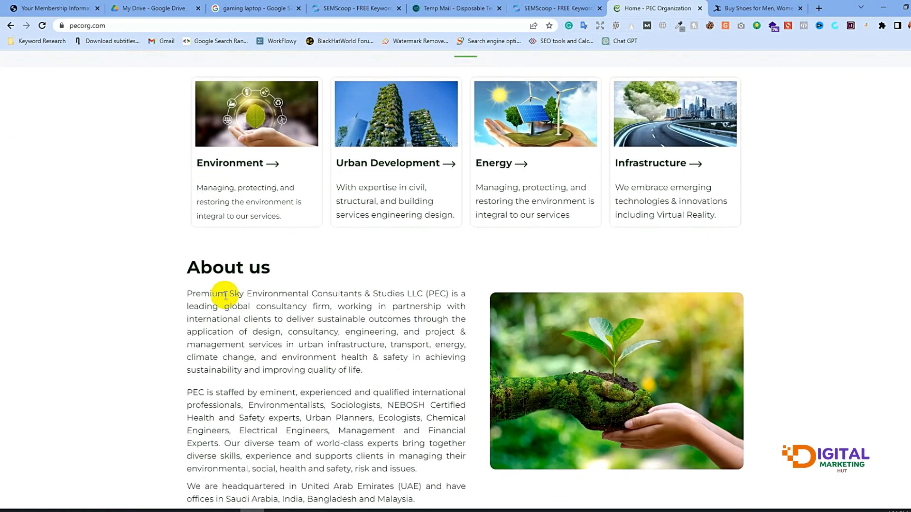
pyautogui.moveTo(226, 295); pyautogui.dragTo(296, 393)
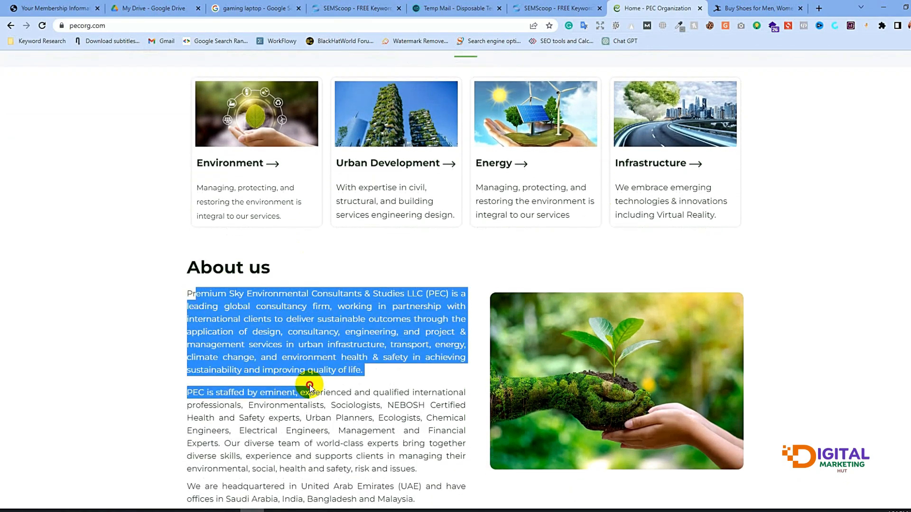
pyautogui.click(310, 385)
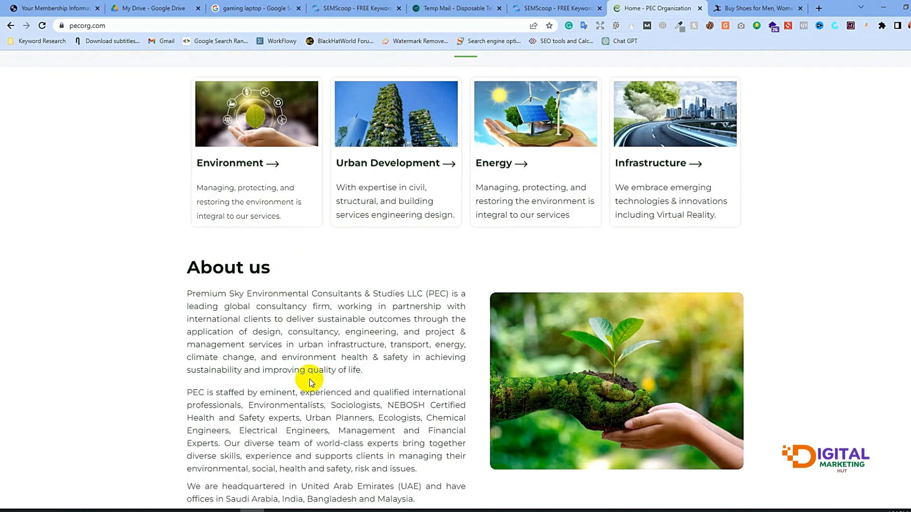
# - Examine the best-selling shoes and the product categories on the Kiban Shoe homepage
pyautogui.click(714, 8)
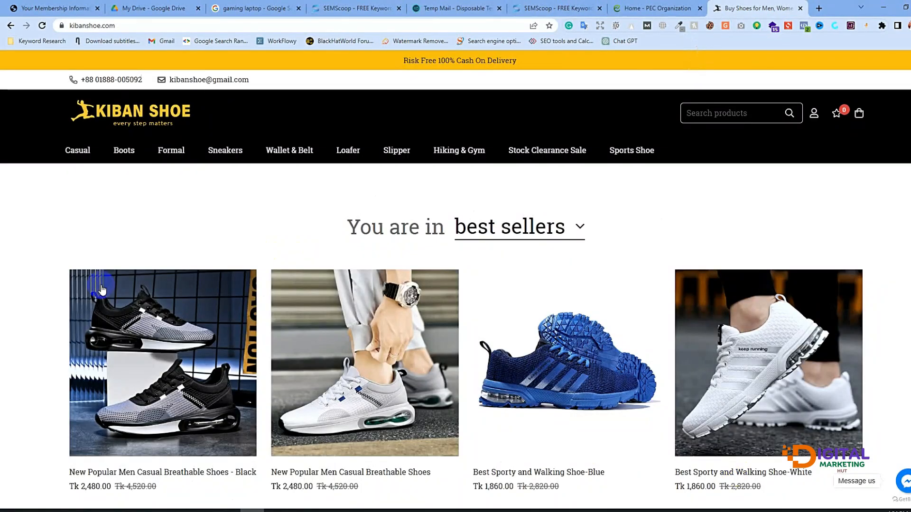
pyautogui.scroll(-3, 433, 213)
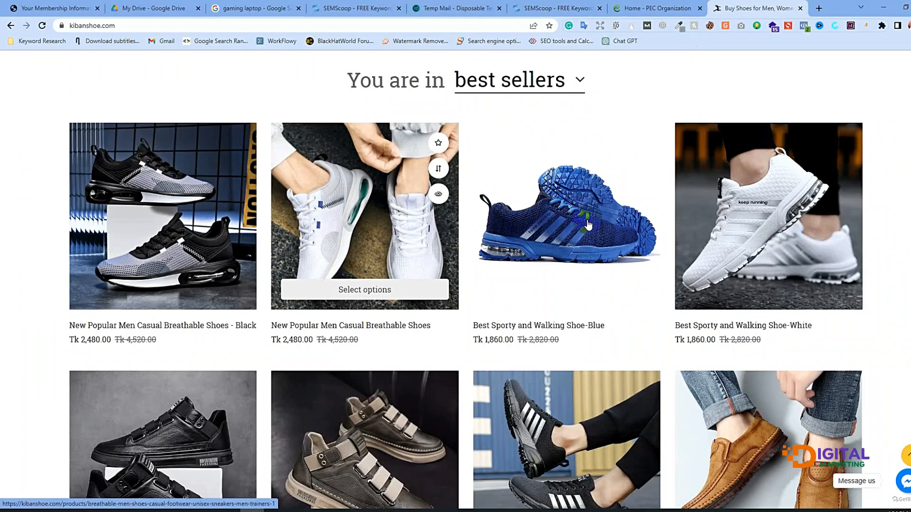
pyautogui.scroll(-2, 586, 268)
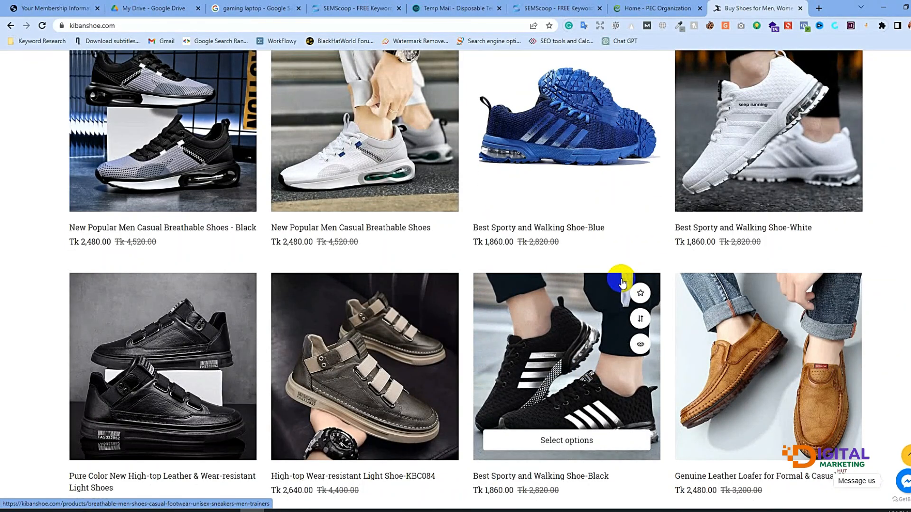
pyautogui.scroll(5, 460, 274)
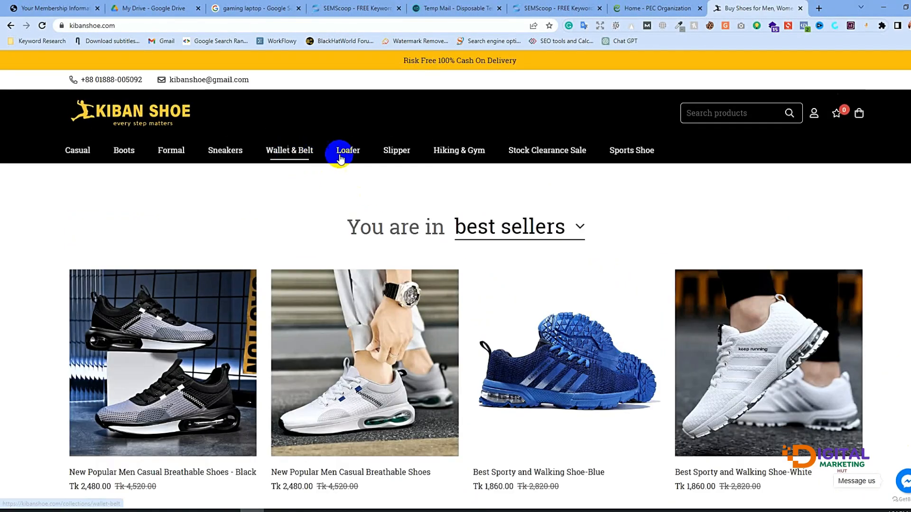
# - Open Kiban Shoe's Slipper collection and examine its page address, heading and listed product
pyautogui.click(397, 157)
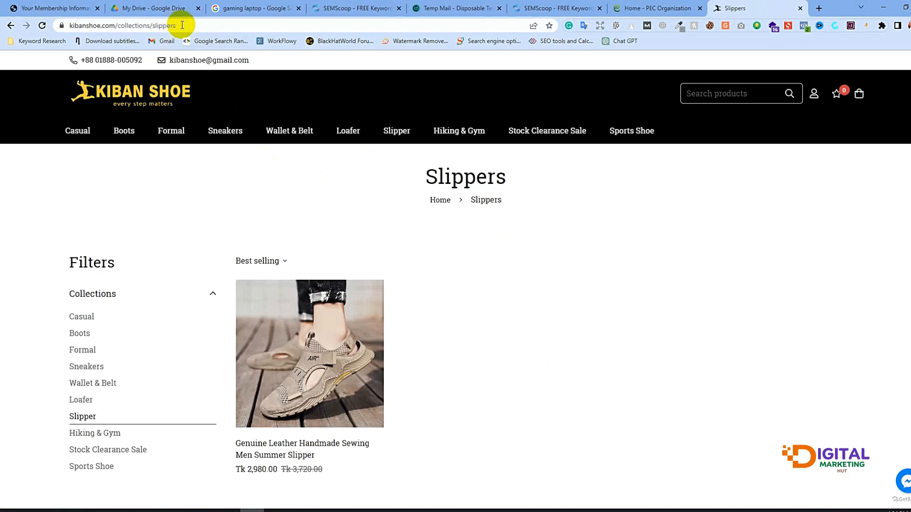
pyautogui.moveTo(175, 26); pyautogui.dragTo(66, 26)
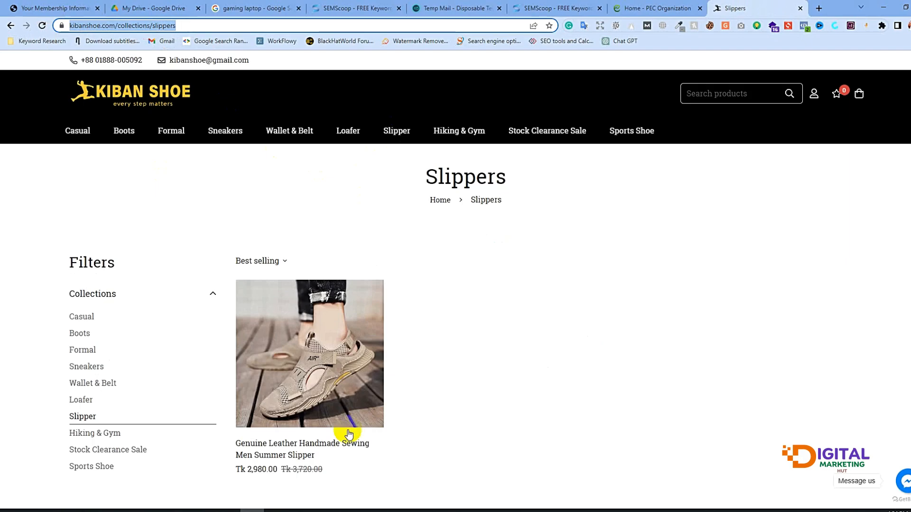
pyautogui.moveTo(506, 176); pyautogui.dragTo(426, 177)
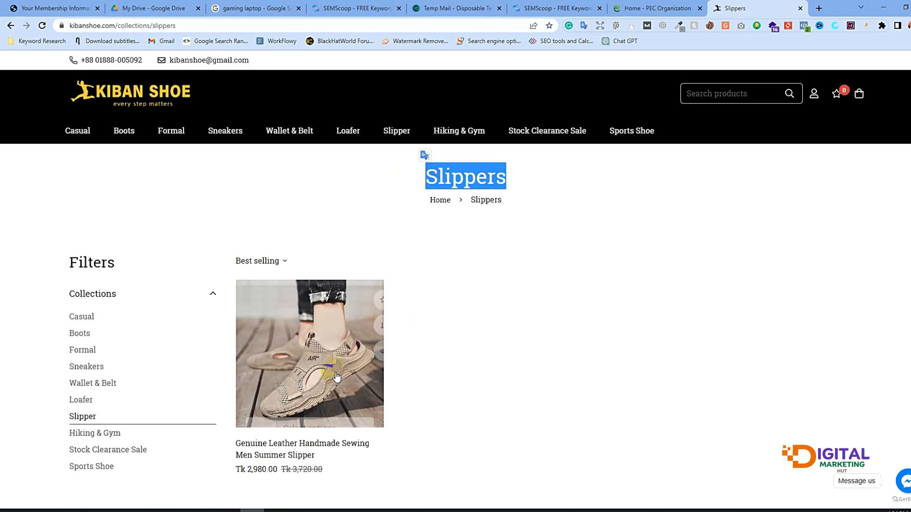
pyautogui.moveTo(340, 368)
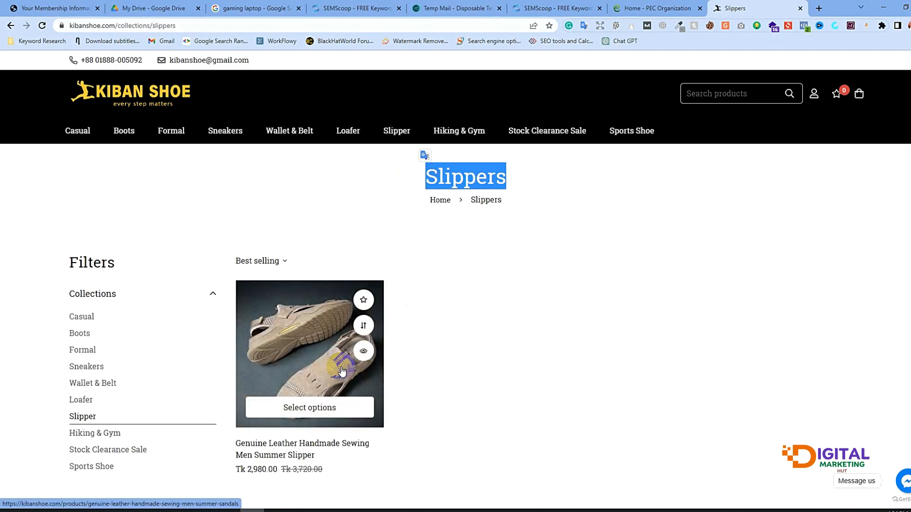
# - Return to the SEMScoop homepage by way of the PEC site and show the previously entered keyword suggestions
pyautogui.click(638, 6)
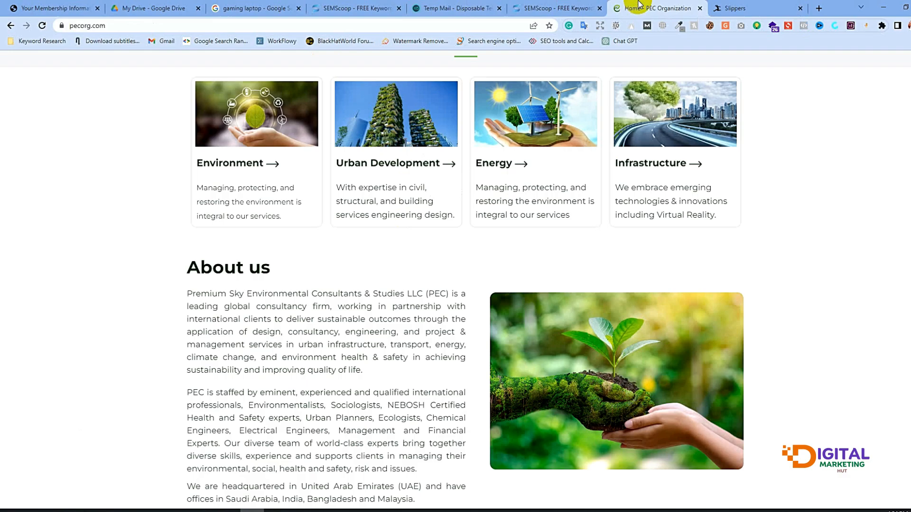
pyautogui.click(553, 8)
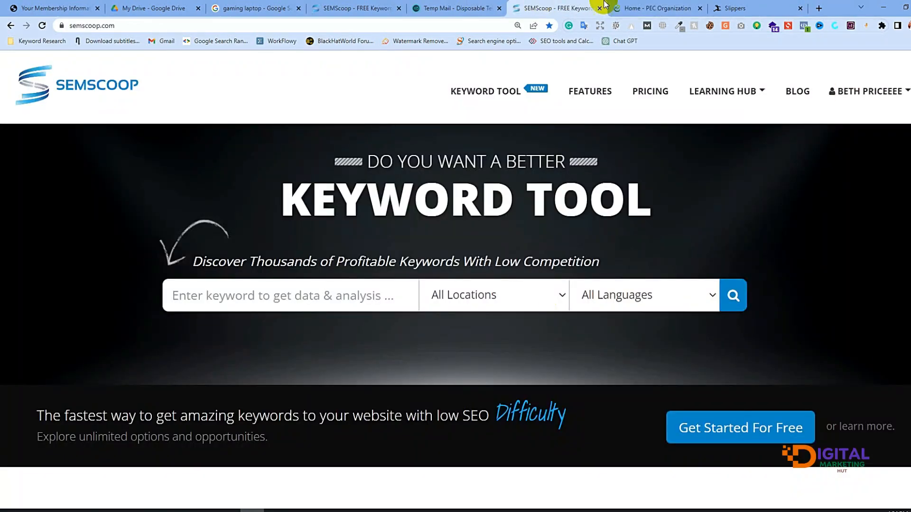
pyautogui.click(356, 296)
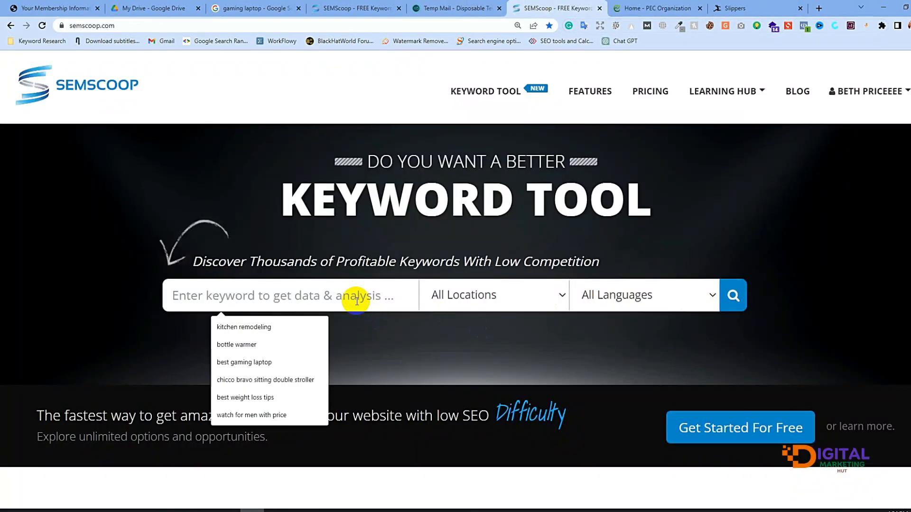
# - Search Google in a new browser tab for "kitchen remodel murrieta ca"
pyautogui.click(816, 8)
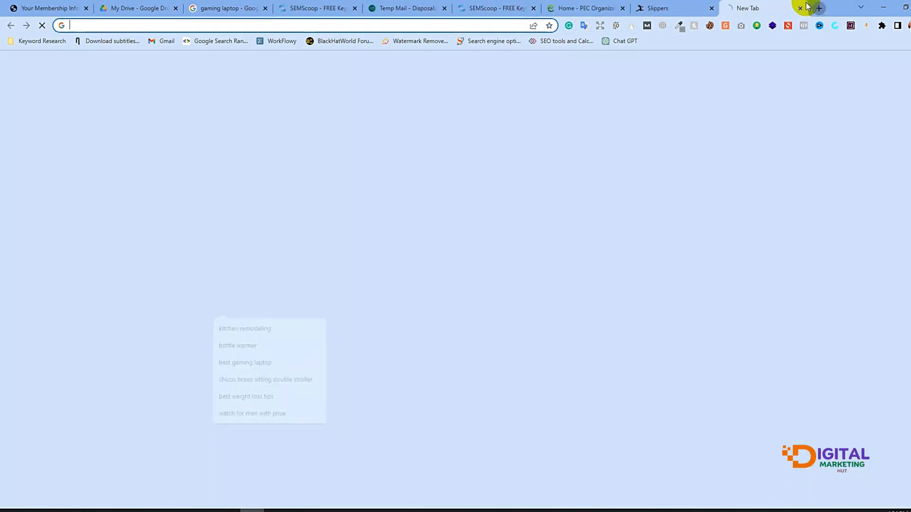
pyautogui.write('kitche')
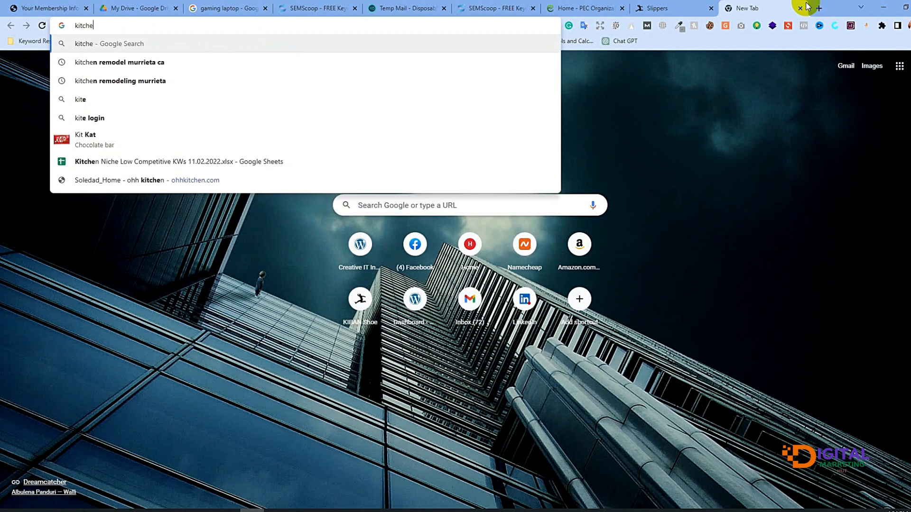
pyautogui.write('n remodel in')
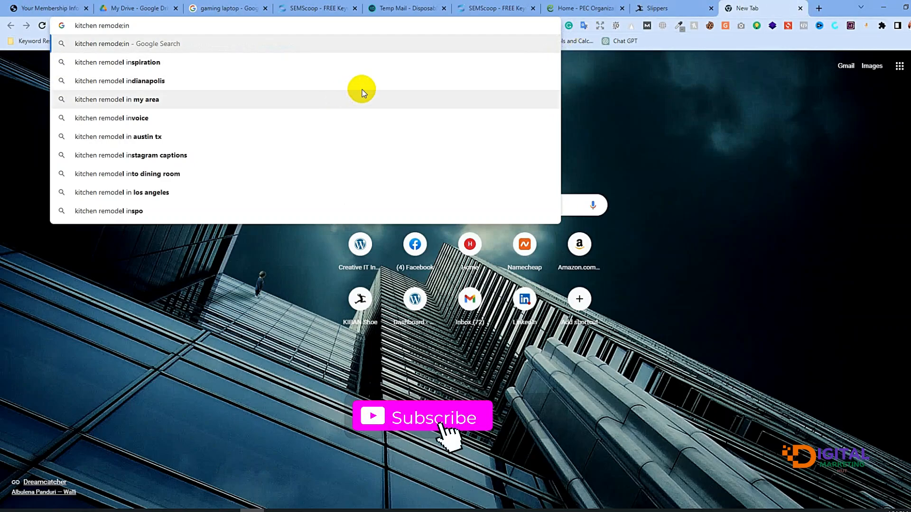
pyautogui.press('BackSpace')
pyautogui.press('BackSpace')
pyautogui.press('BackSpace')
pyautogui.press('BackSpace')
pyautogui.press('BackSpace')
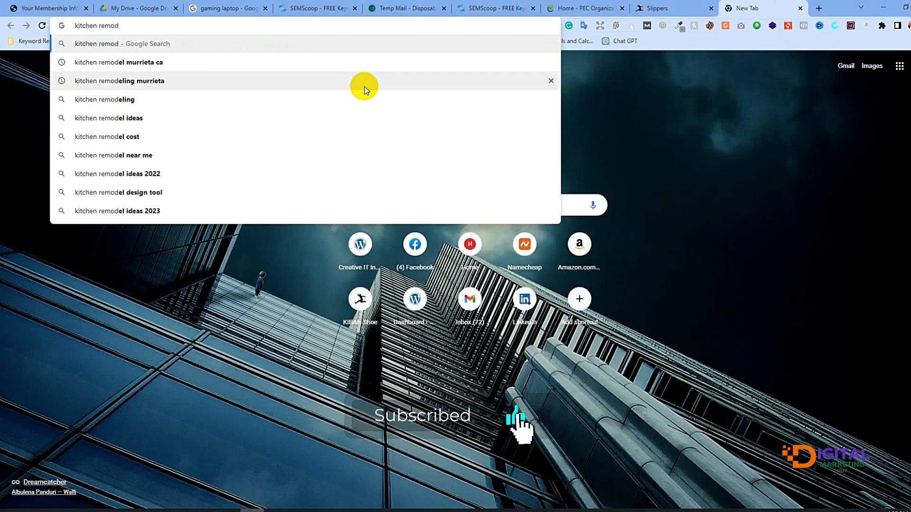
pyautogui.click(328, 67)
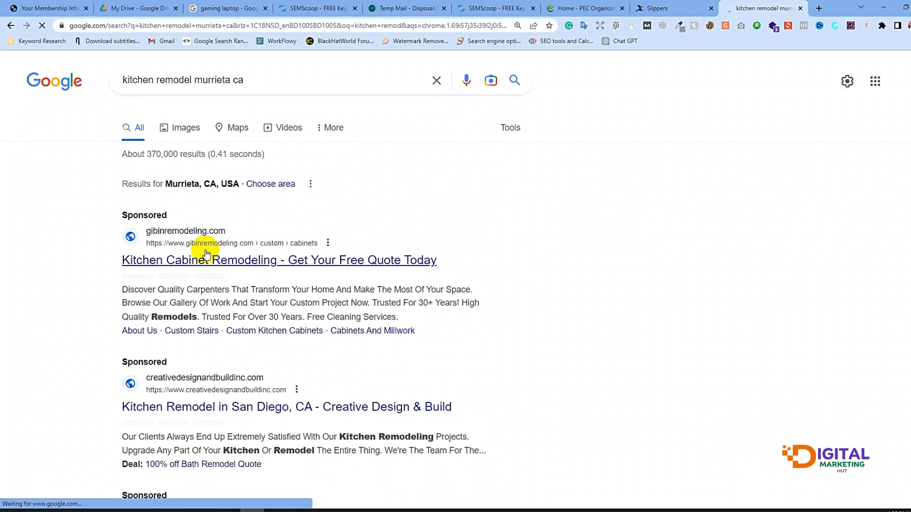
# - Open Box Construction's Kitchen Remodeling Murrieta page from the search results, look through it and close the PEC site
pyautogui.scroll(-5, 210, 268)
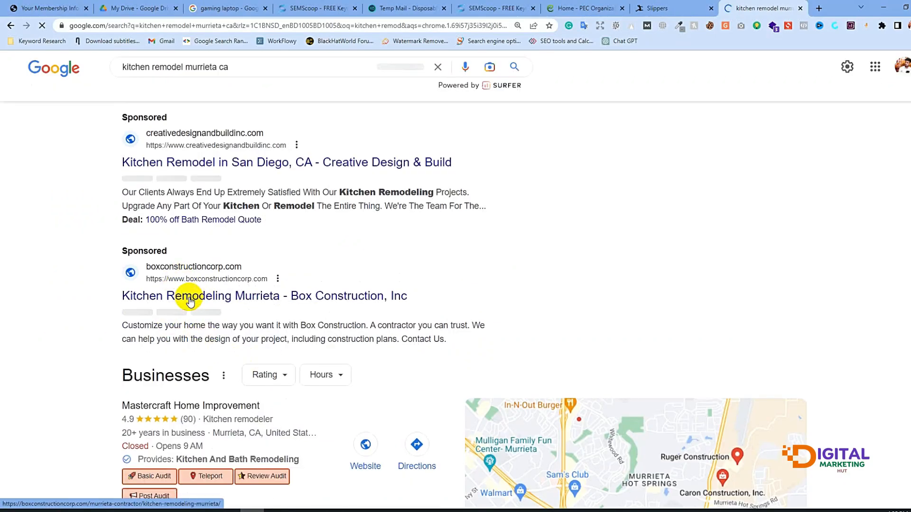
pyautogui.click(189, 302)
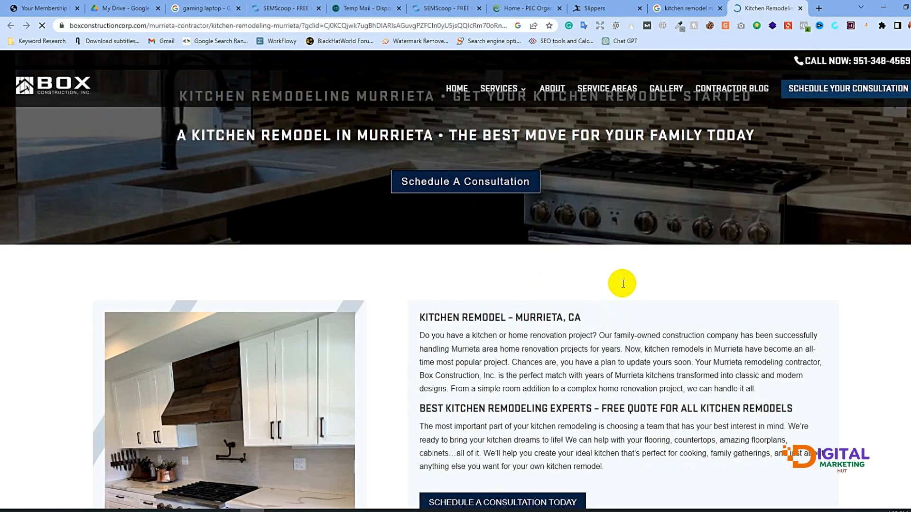
pyautogui.scroll(-5, 622, 284)
pyautogui.scroll(-2, 622, 286)
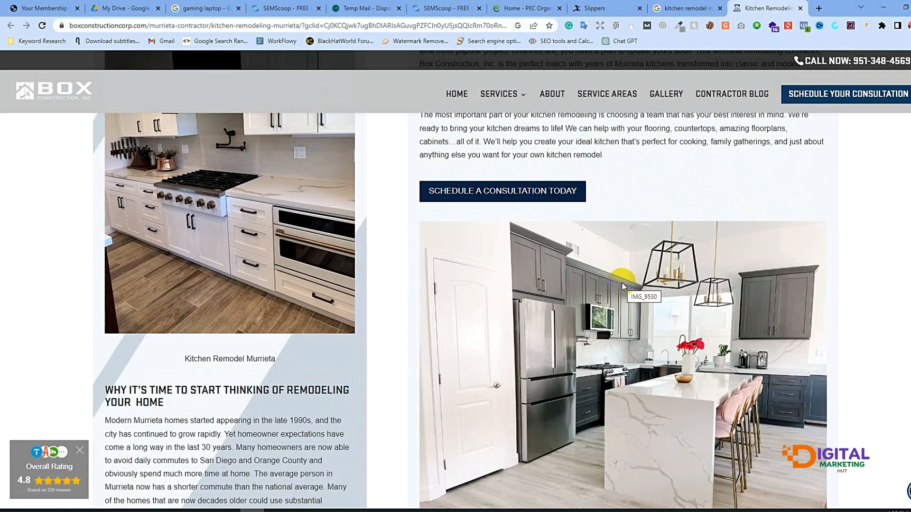
pyautogui.middleClick(495, 8)
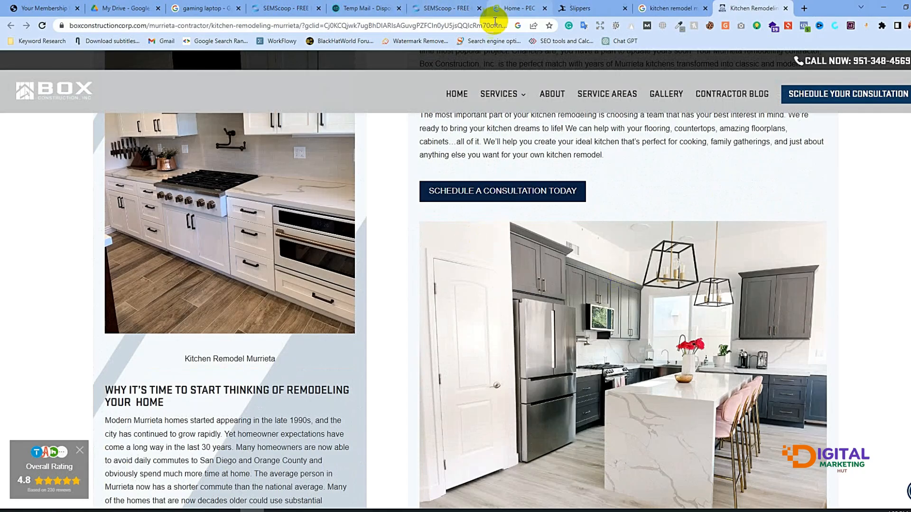
pyautogui.scroll(6, 697, 256)
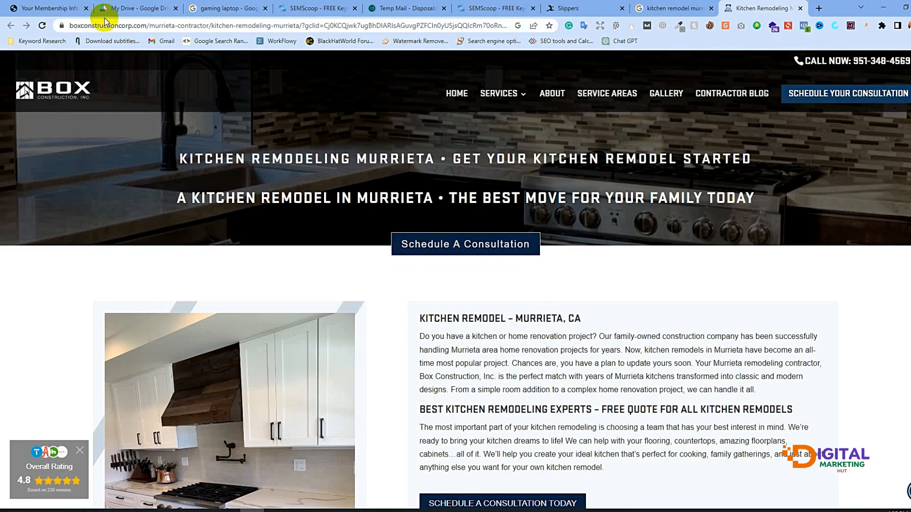
# - Examine the service and city words in the page's two headings, "Kitchen Remodeling Murrieta" and "A Kitchen Remodel in Murrieta"
pyautogui.moveTo(180, 158); pyautogui.dragTo(343, 158)
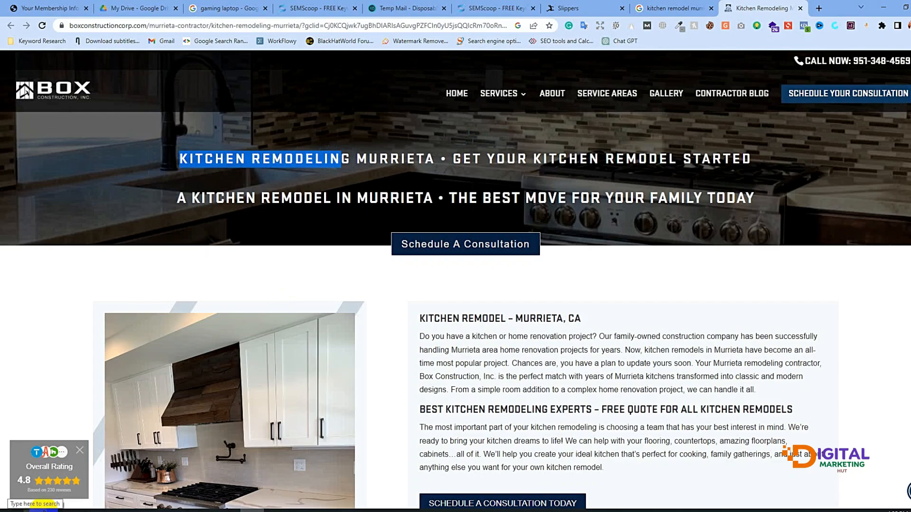
pyautogui.click(349, 159)
pyautogui.moveTo(356, 159); pyautogui.dragTo(433, 159)
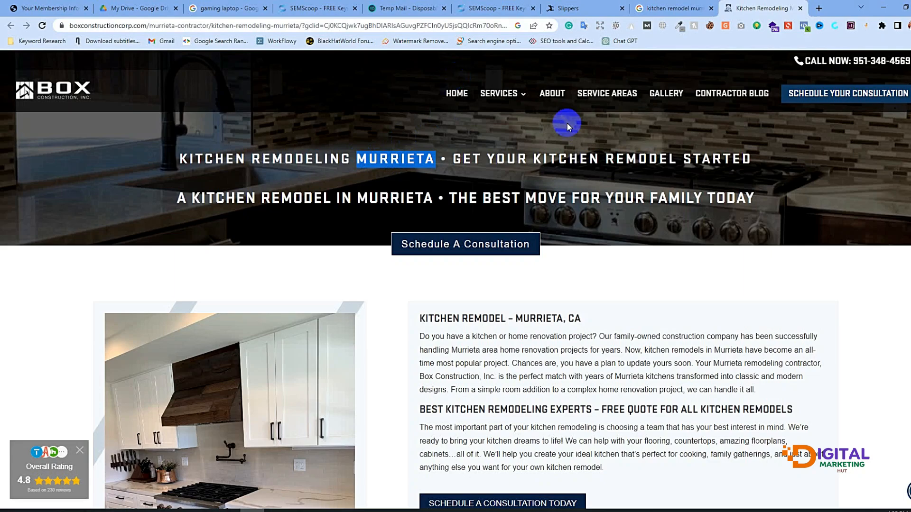
pyautogui.click(478, 206)
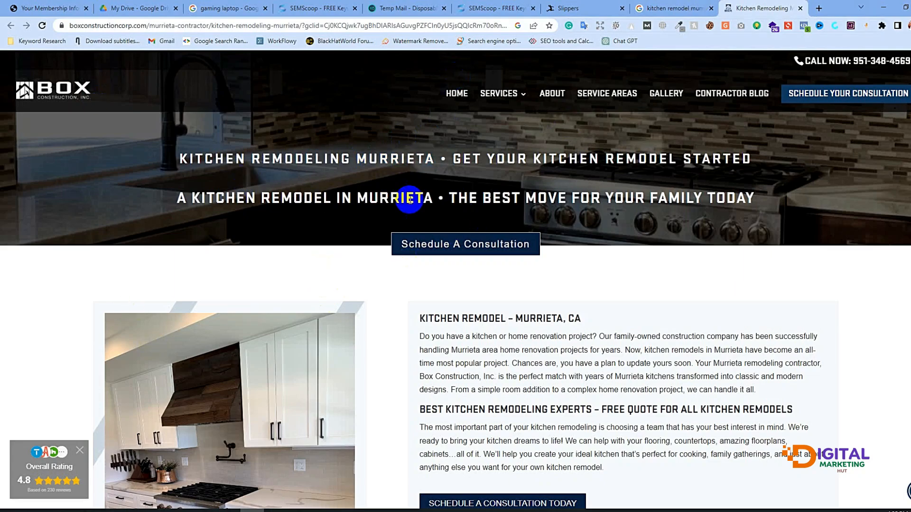
pyautogui.moveTo(177, 198); pyautogui.dragTo(422, 198)
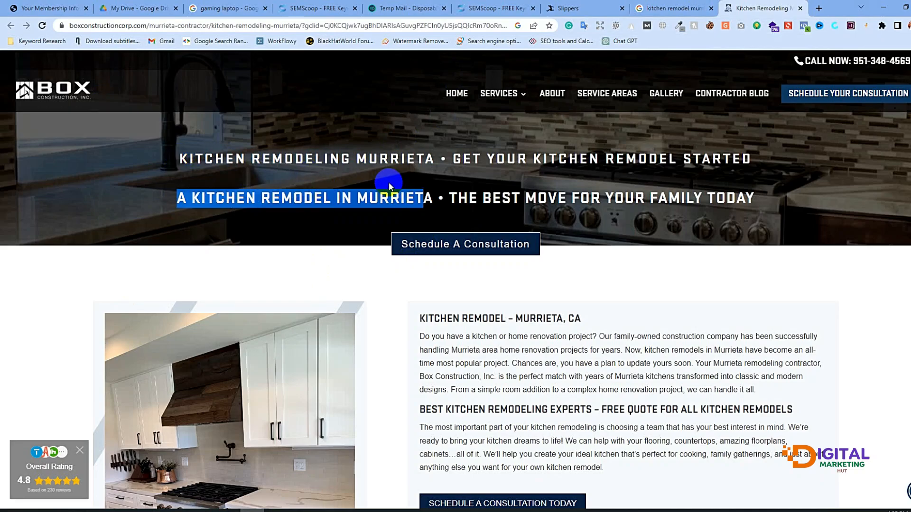
# - Copy the service and city phrase from the page's main heading into SEMScoop's keyword search as "KITCHEN REMODELING MURRIETA"
pyautogui.moveTo(369, 158); pyautogui.dragTo(424, 158)
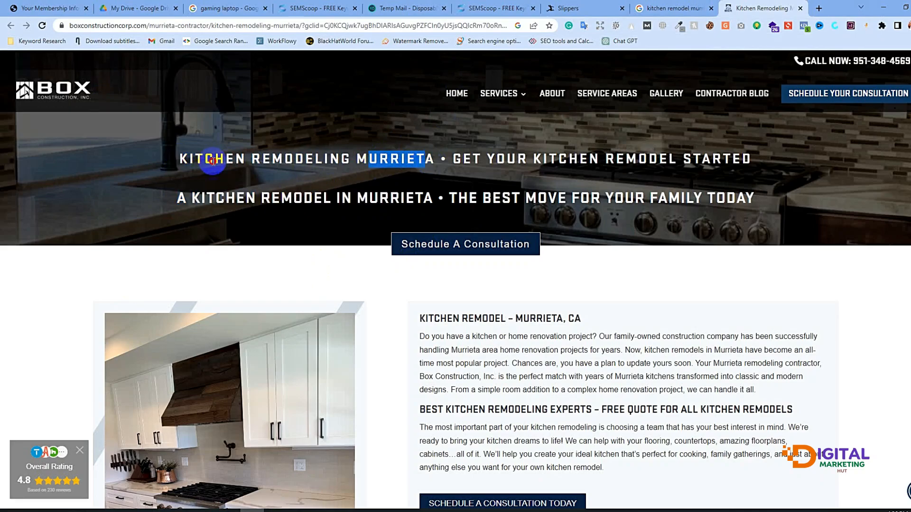
pyautogui.moveTo(212, 160); pyautogui.dragTo(169, 159)
pyautogui.hotkey('ctrl', 'c')
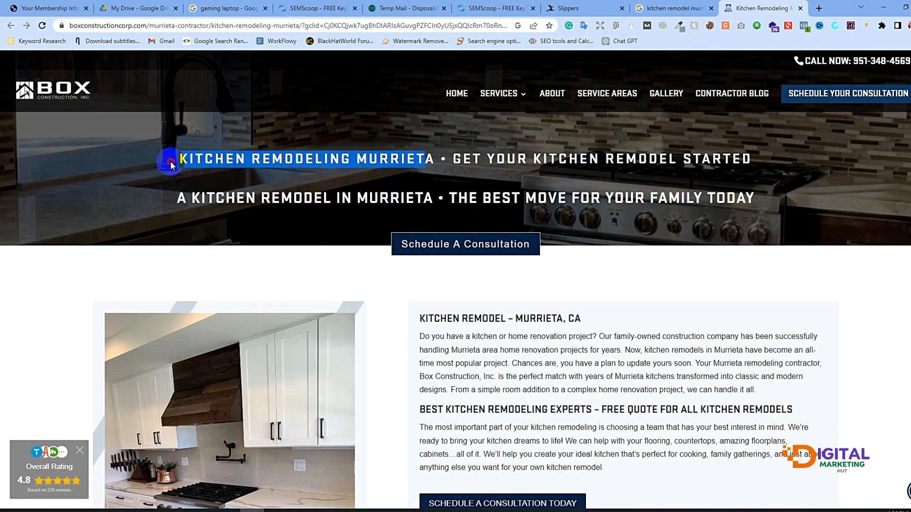
pyautogui.click(461, 5)
pyautogui.click(278, 294)
pyautogui.hotkey('ctrl', 'v')
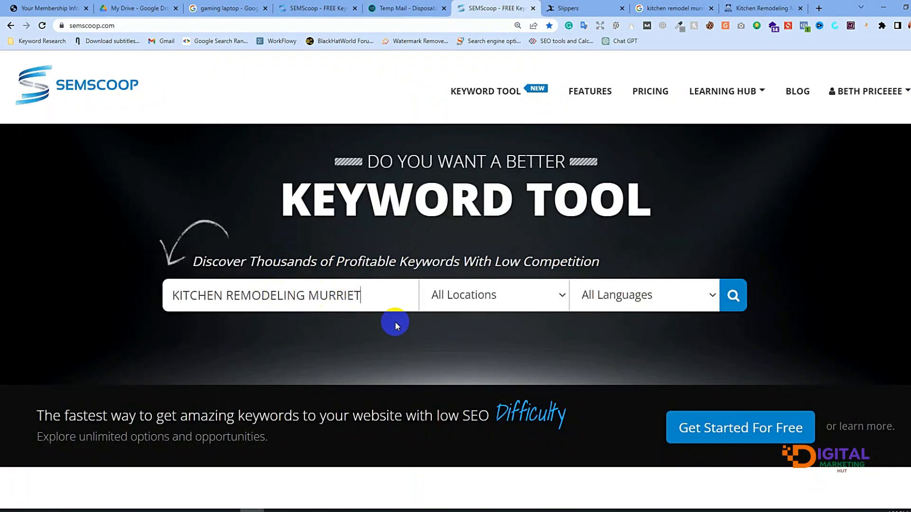
pyautogui.write('a')
pyautogui.press('BackSpace')
pyautogui.click(740, 8)
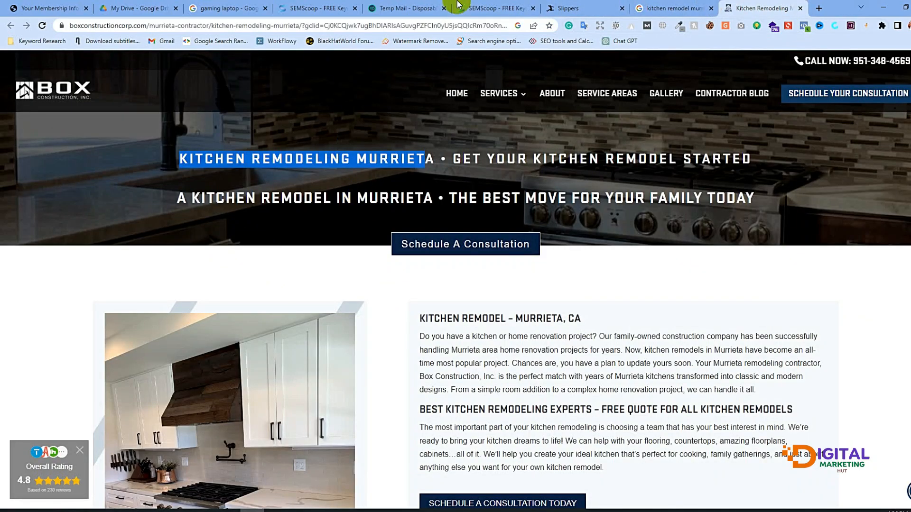
pyautogui.click(493, 8)
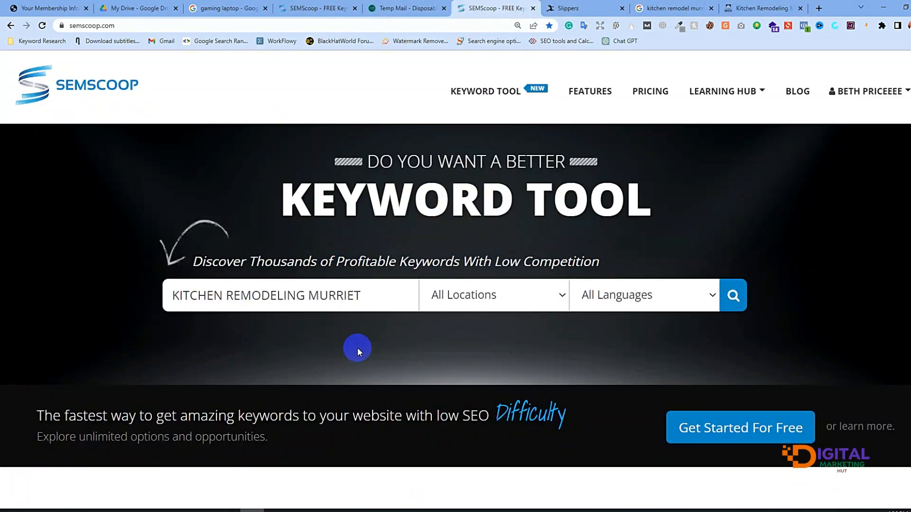
pyautogui.write('A')
# - Check the state in the showroom address at the foot of the Box Construction page
pyautogui.click(739, 5)
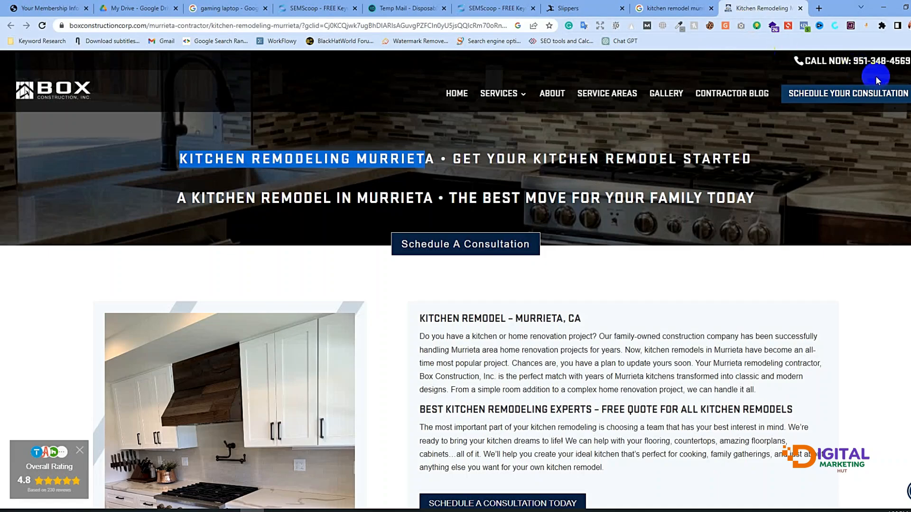
pyautogui.scroll(-10, 903, 66)
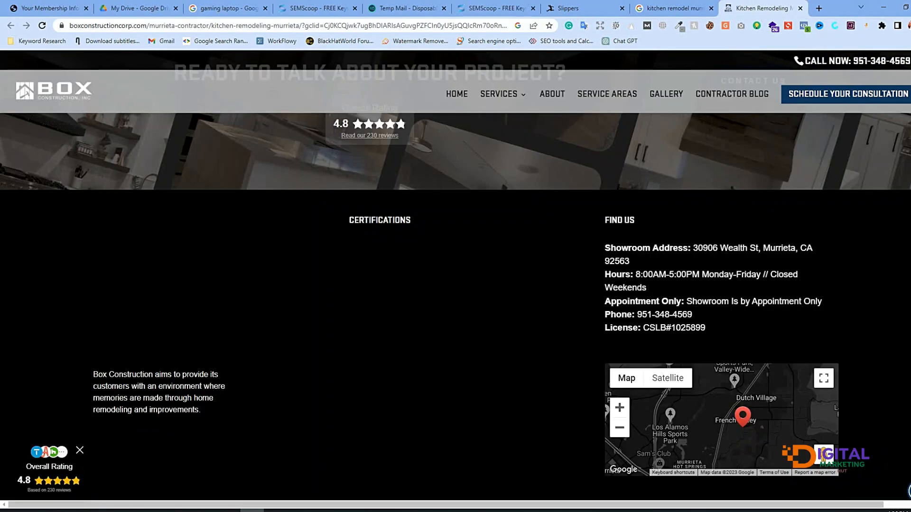
pyautogui.moveTo(605, 257); pyautogui.dragTo(816, 261)
pyautogui.click(815, 282)
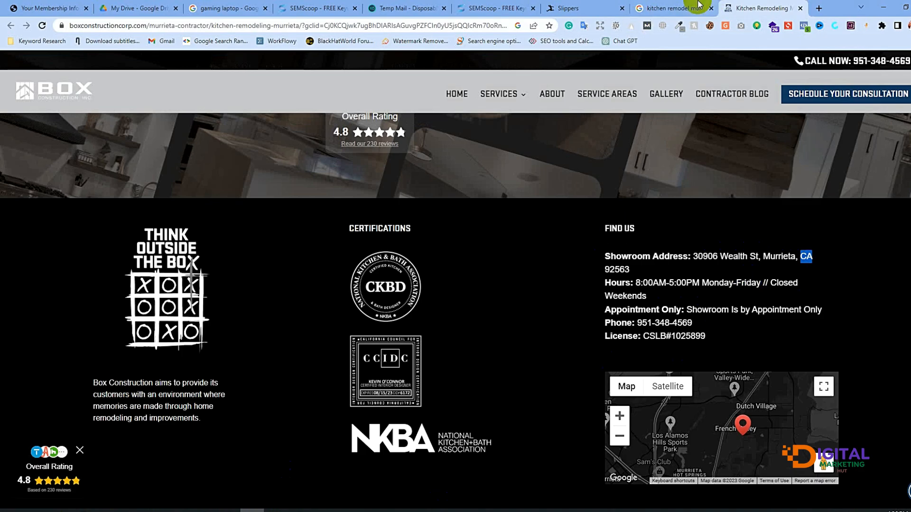
# - Set the SEMScoop keyword search's location to United States and its language to English
pyautogui.click(473, 5)
pyautogui.click(522, 294)
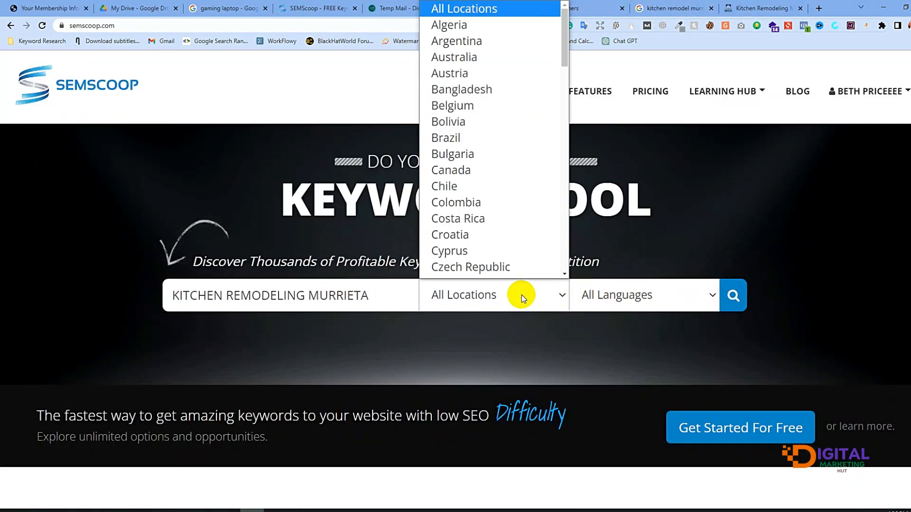
pyautogui.scroll(-15, 529, 90)
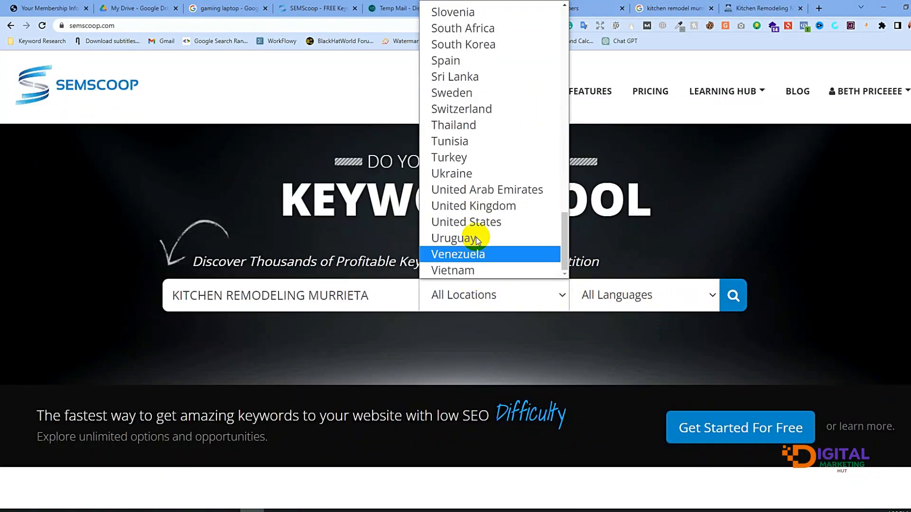
pyautogui.click(479, 222)
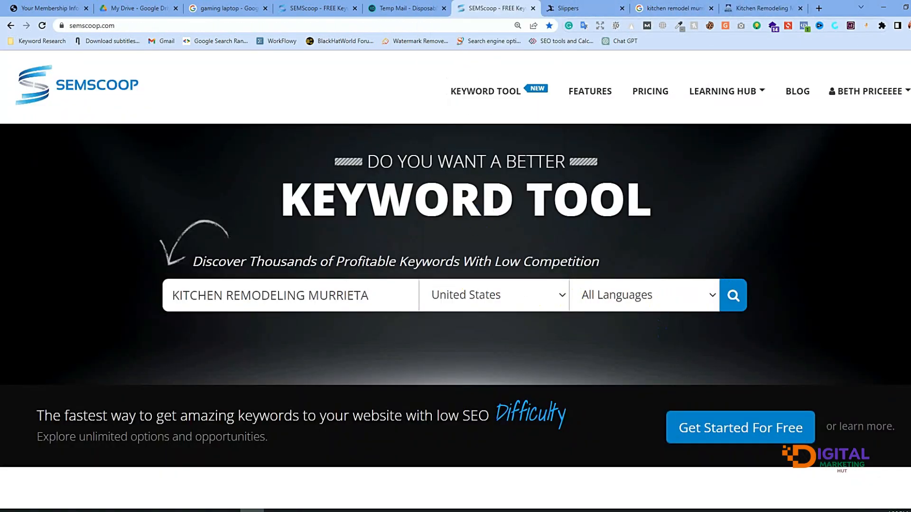
pyautogui.click(664, 296)
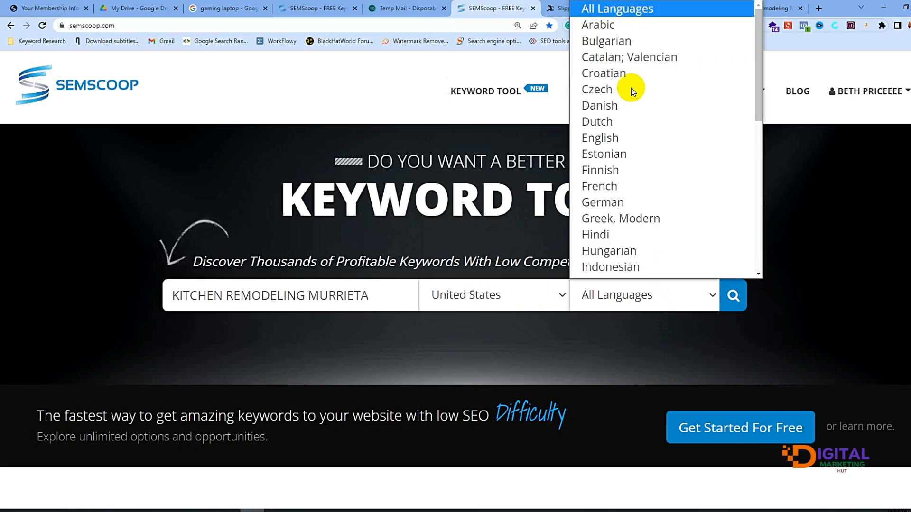
pyautogui.click(622, 142)
# - Glance over the Box Construction page again and run the SEMScoop search for "KITCHEN REMODELING MURRIETA"
pyautogui.click(765, 8)
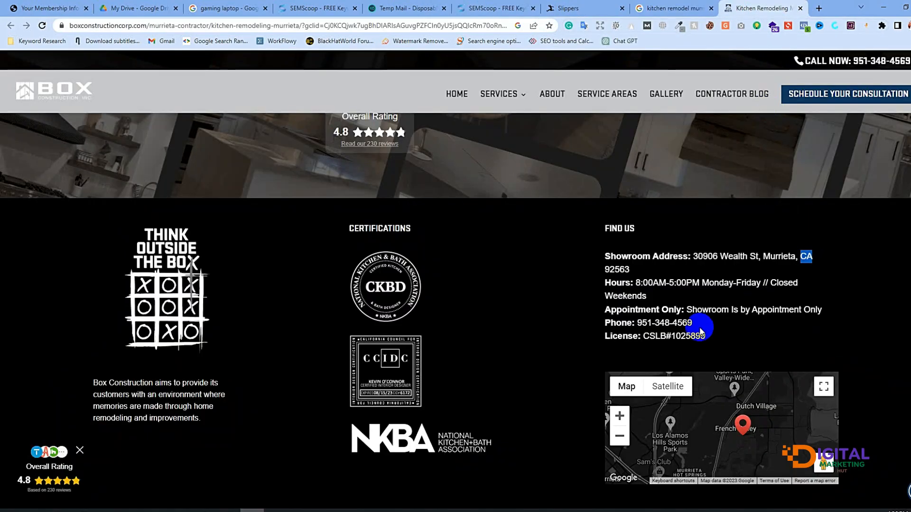
pyautogui.scroll(10, 711, 288)
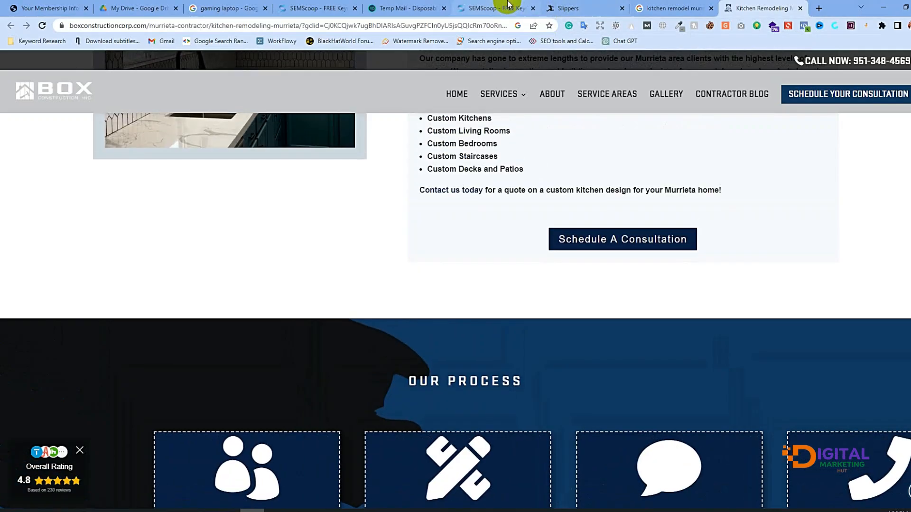
pyautogui.click(503, 8)
pyautogui.click(733, 295)
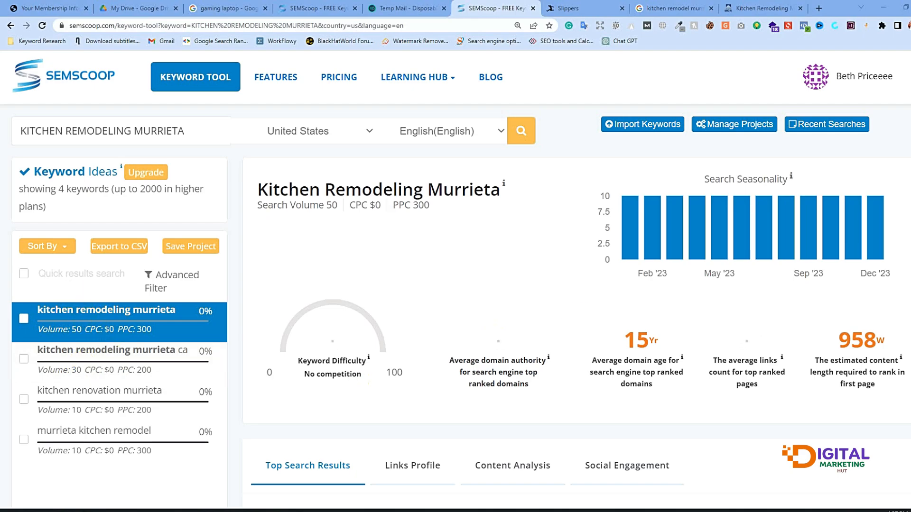
# - Examine the keyword data for "Kitchen Remodeling Murrieta" and show the explanation of the Keyword Difficulty score
pyautogui.moveTo(878, 273)
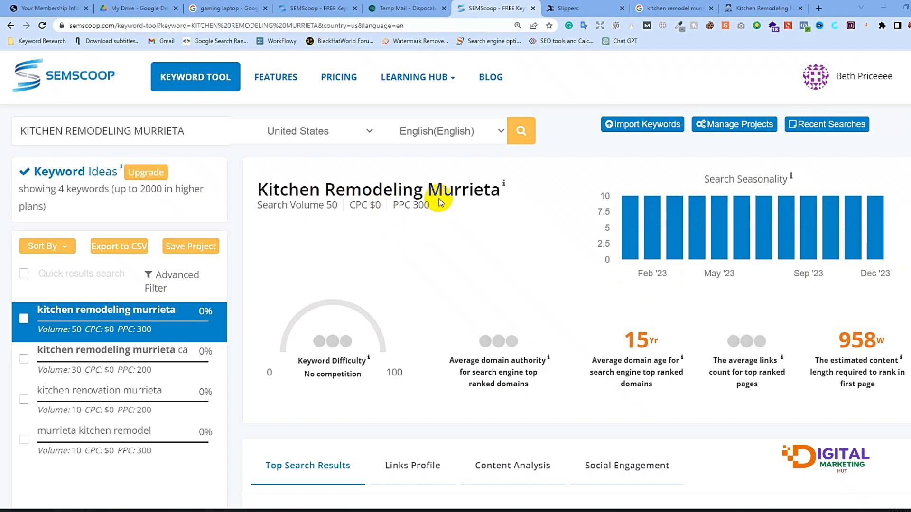
pyautogui.moveTo(500, 190); pyautogui.dragTo(264, 179)
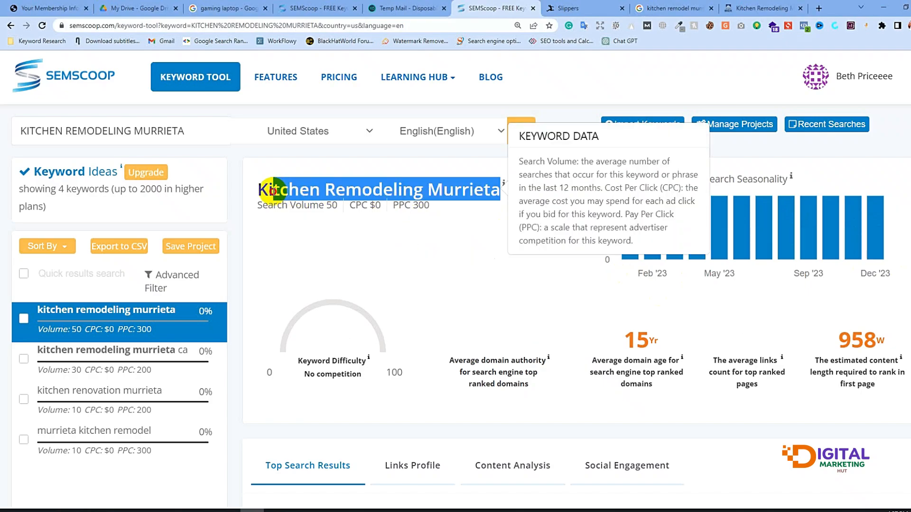
pyautogui.click(274, 210)
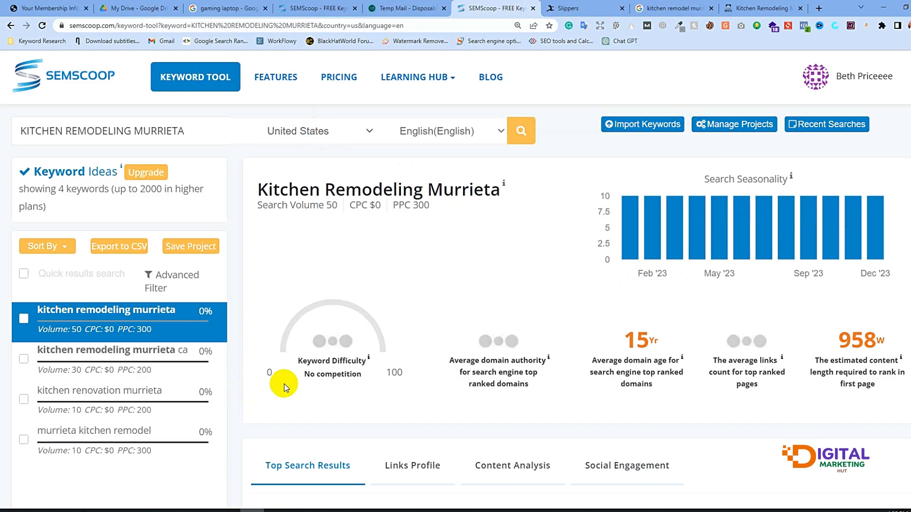
pyautogui.moveTo(298, 360)
pyautogui.moveTo(297, 360); pyautogui.dragTo(366, 356)
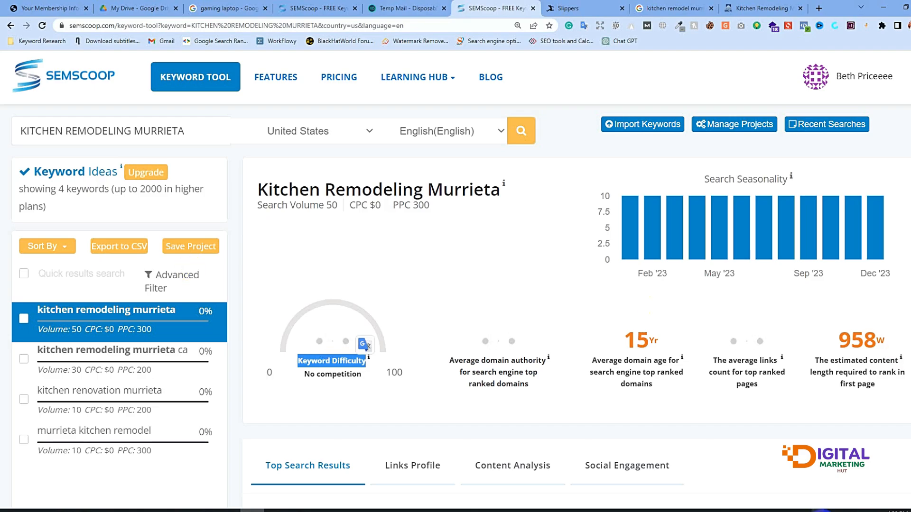
pyautogui.scroll(-1, 326, 344)
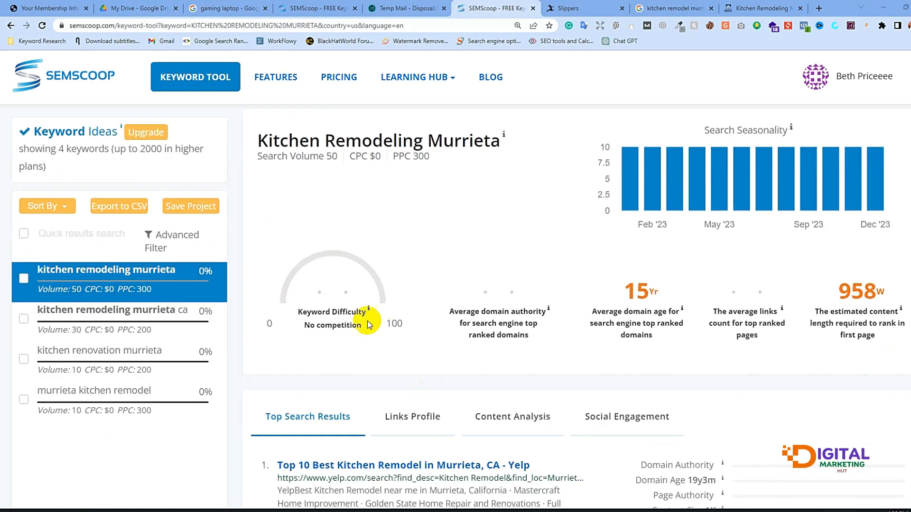
pyautogui.moveTo(369, 311)
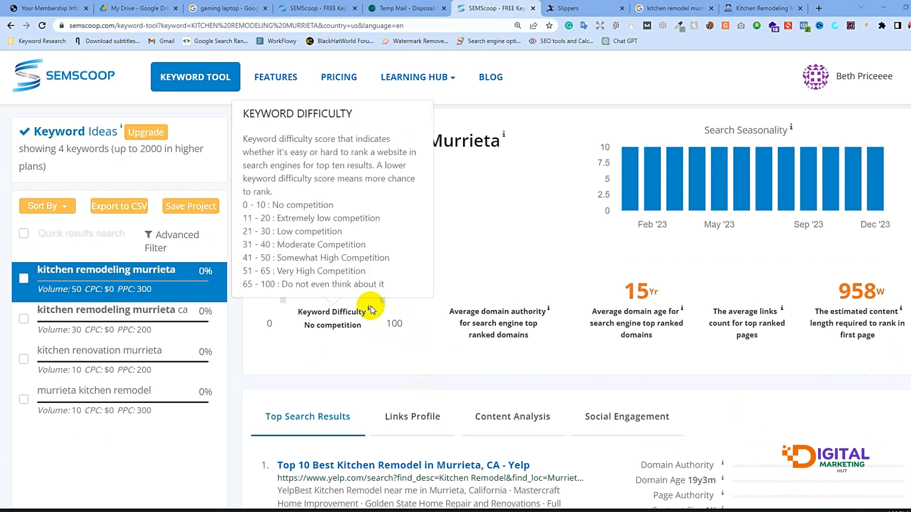
# - Capture the page area around the Keyword Difficulty explanation in the screenshot tool and draw a red box around the SEMScoop logo
pyautogui.hotkey('ctrl', '+')
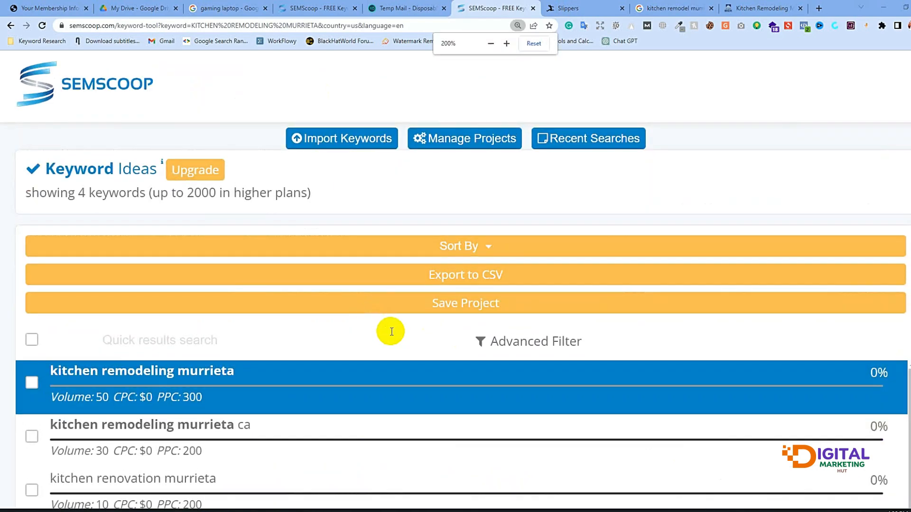
pyautogui.hotkey('ctrl', '-')
pyautogui.moveTo(376, 352)
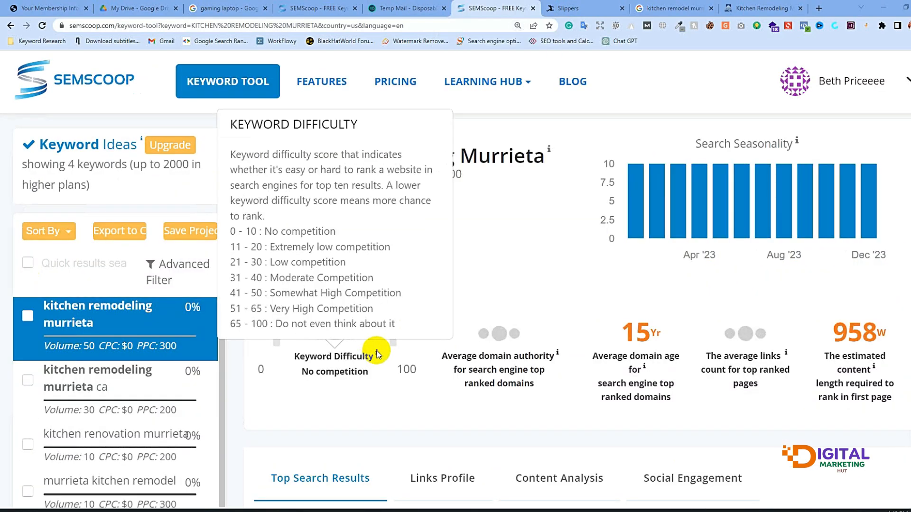
pyautogui.press('Print')
pyautogui.moveTo(41, 89); pyautogui.dragTo(828, 460)
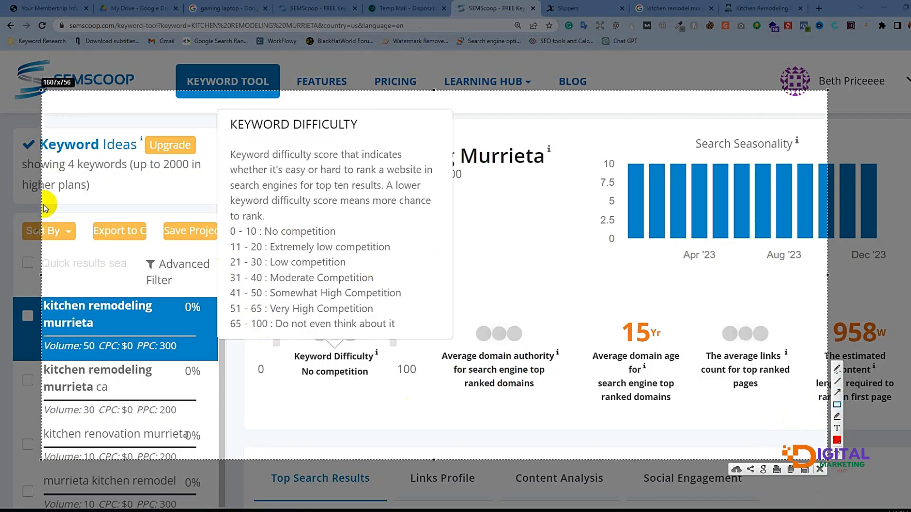
pyautogui.moveTo(8, 59); pyautogui.dragTo(157, 96)
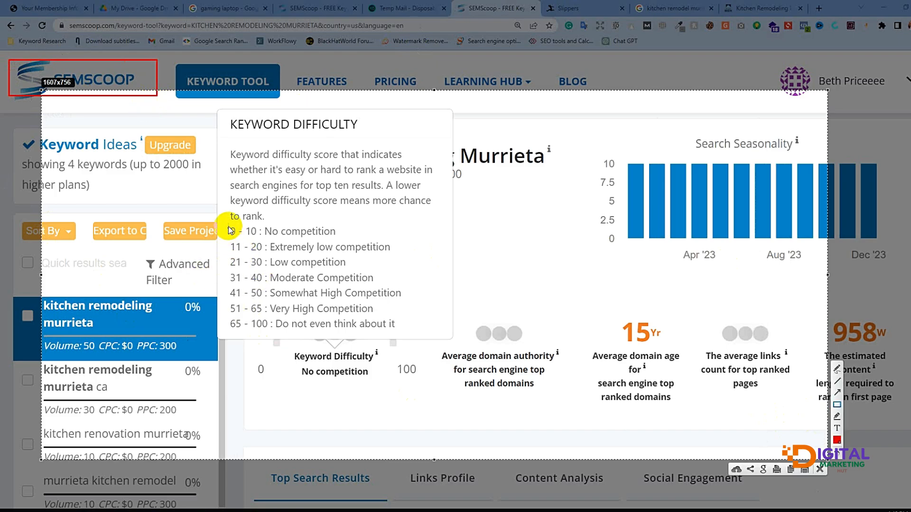
# - Box each Keyword Difficulty range from 0 - 10 to 65 - 100, mark the 30 limit, and close the capture without saving
pyautogui.moveTo(227, 223)
pyautogui.mouseDown()
pyautogui.moveTo(274, 237)
pyautogui.moveTo(341, 238)
pyautogui.mouseUp()
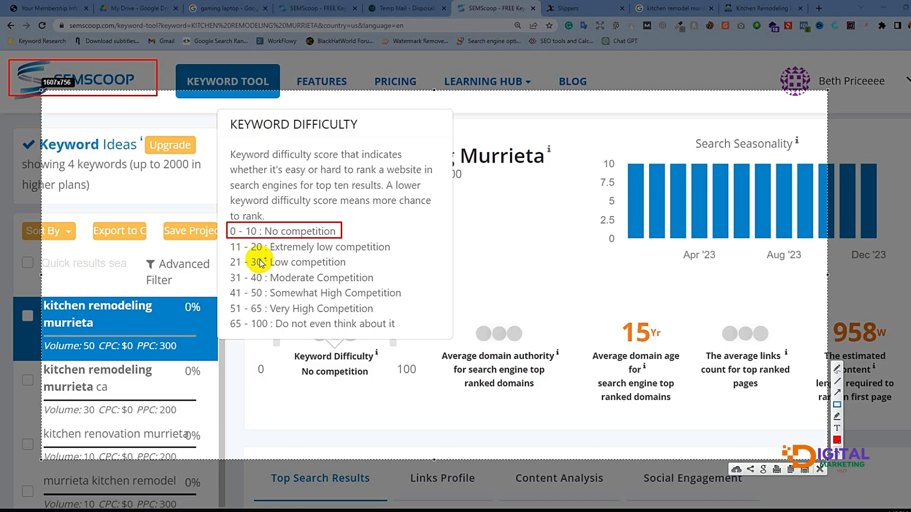
pyautogui.moveTo(226, 239); pyautogui.dragTo(397, 256)
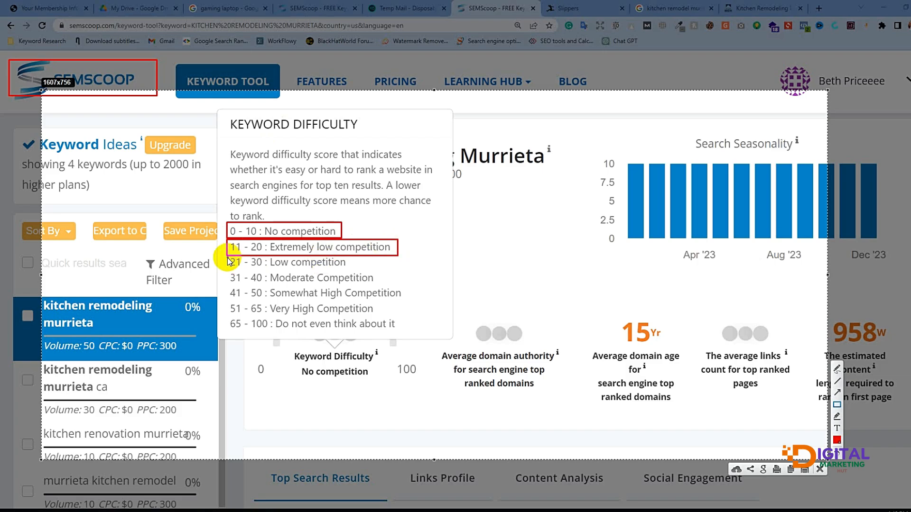
pyautogui.moveTo(229, 257); pyautogui.dragTo(399, 270)
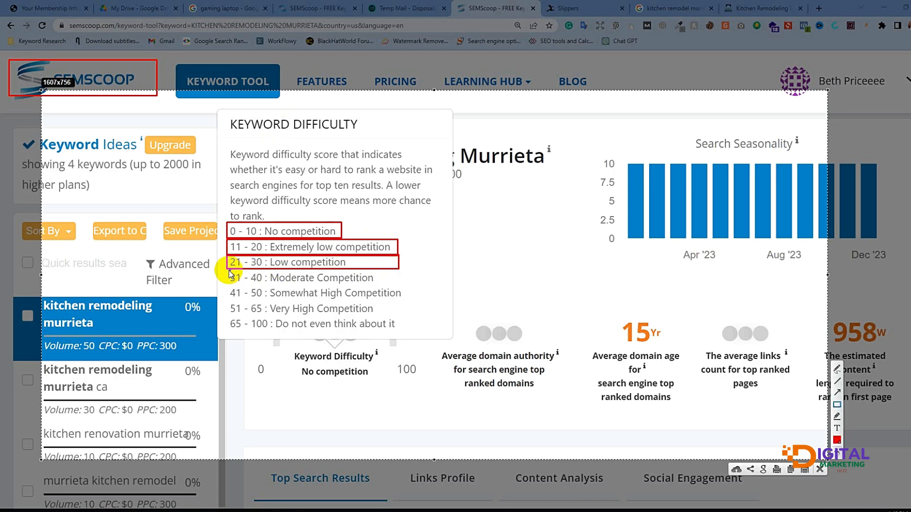
pyautogui.moveTo(228, 271); pyautogui.dragTo(403, 285)
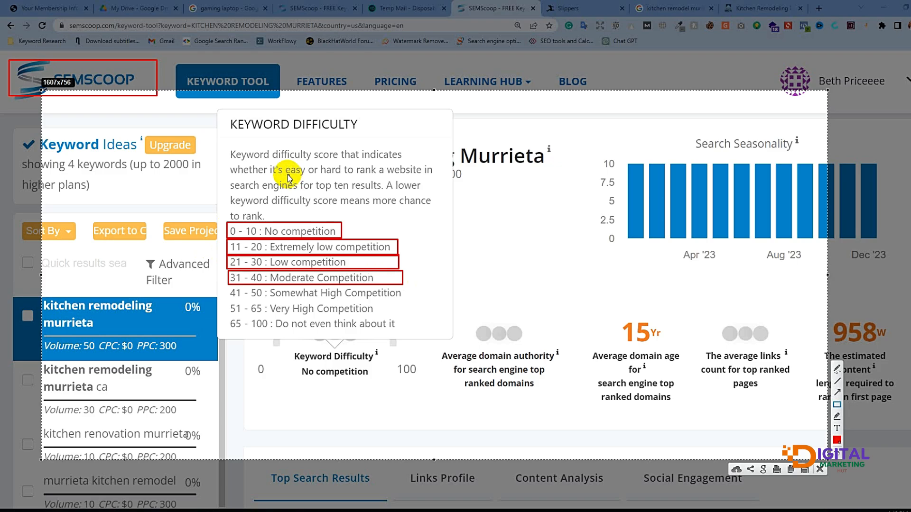
pyautogui.moveTo(228, 286)
pyautogui.mouseDown()
pyautogui.moveTo(289, 302)
pyautogui.moveTo(387, 307)
pyautogui.moveTo(419, 296)
pyautogui.mouseUp()
pyautogui.moveTo(230, 300); pyautogui.dragTo(384, 313)
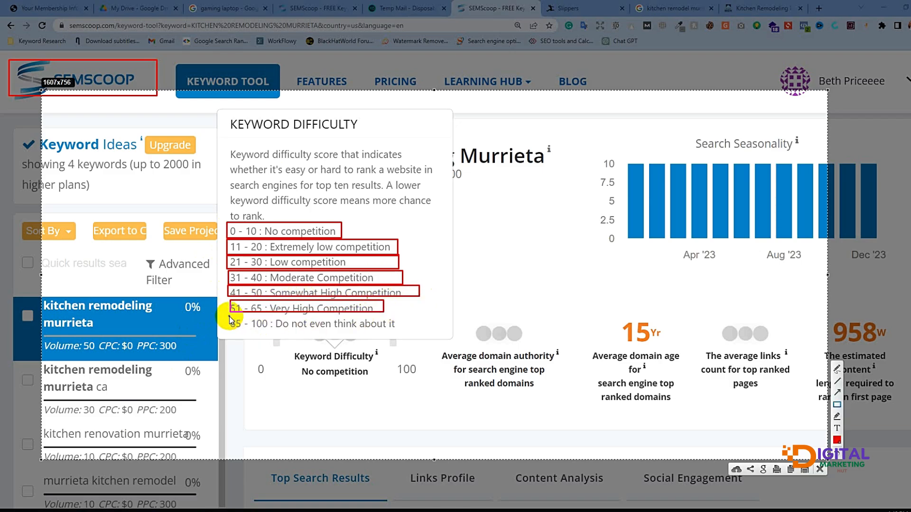
pyautogui.moveTo(229, 317); pyautogui.dragTo(401, 333)
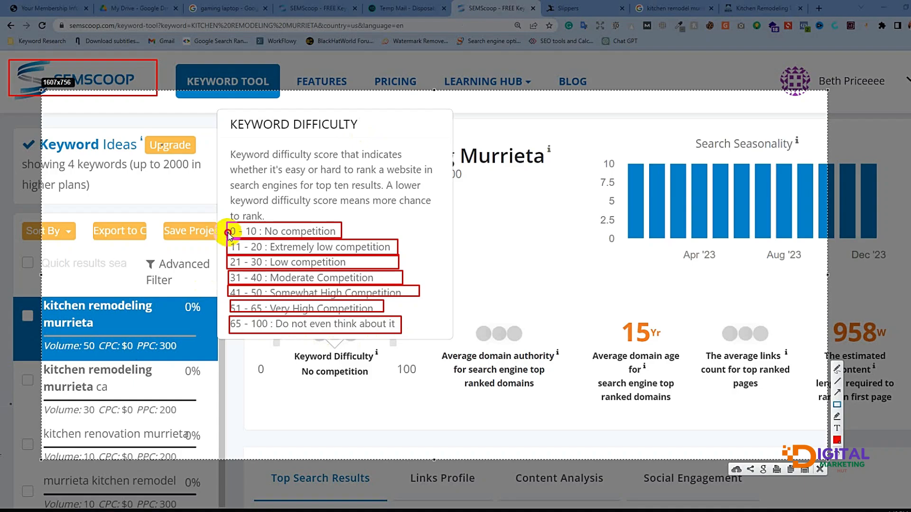
pyautogui.moveTo(228, 233); pyautogui.dragTo(230, 227)
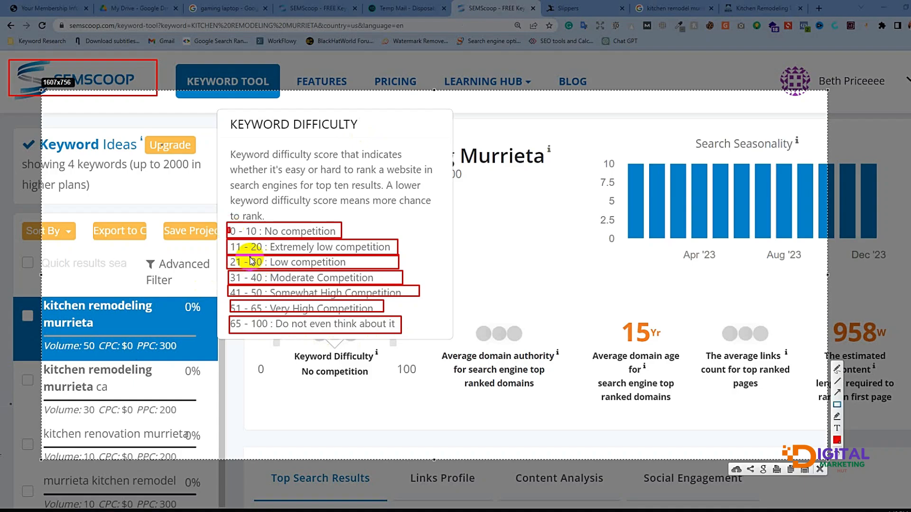
pyautogui.moveTo(250, 257); pyautogui.dragTo(263, 268)
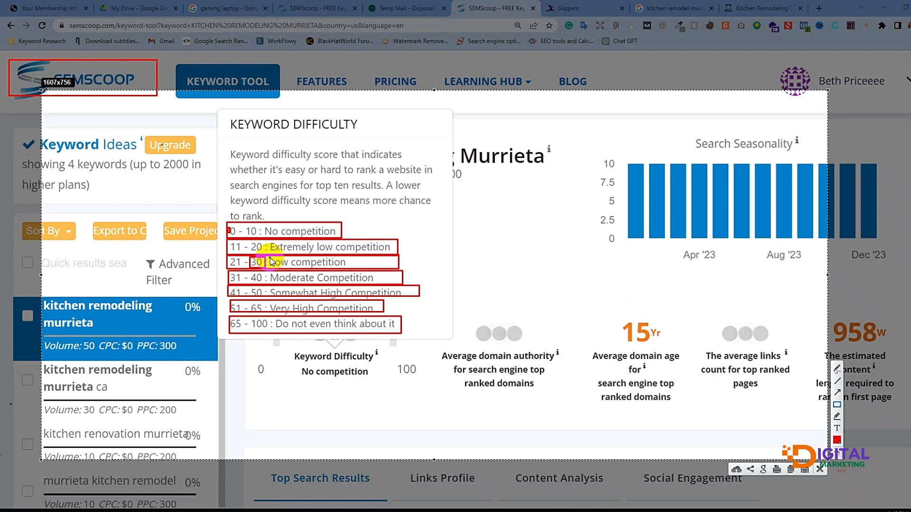
pyautogui.click(820, 469)
# - Compare the tempmailo.com and Temp Mail inboxes and return to the SEMScoop results for "kitchen remodeling"
pyautogui.click(42, 28)
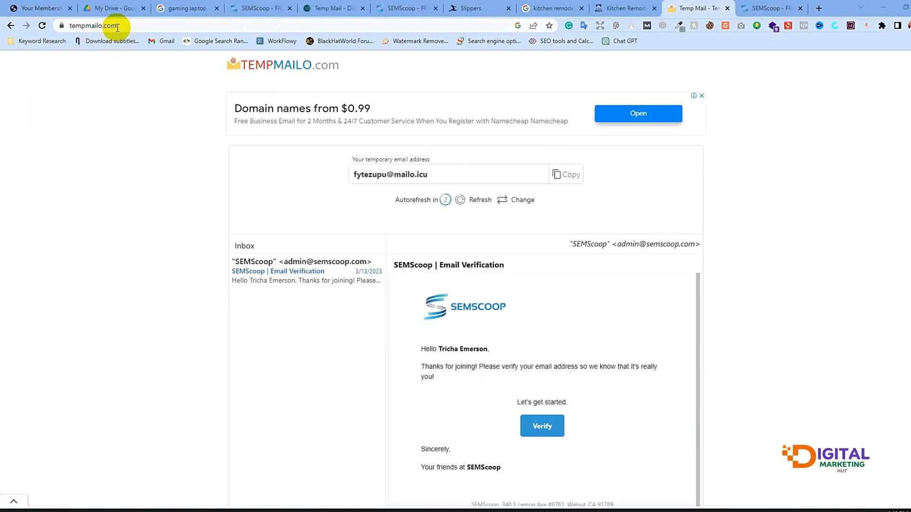
pyautogui.click(332, 8)
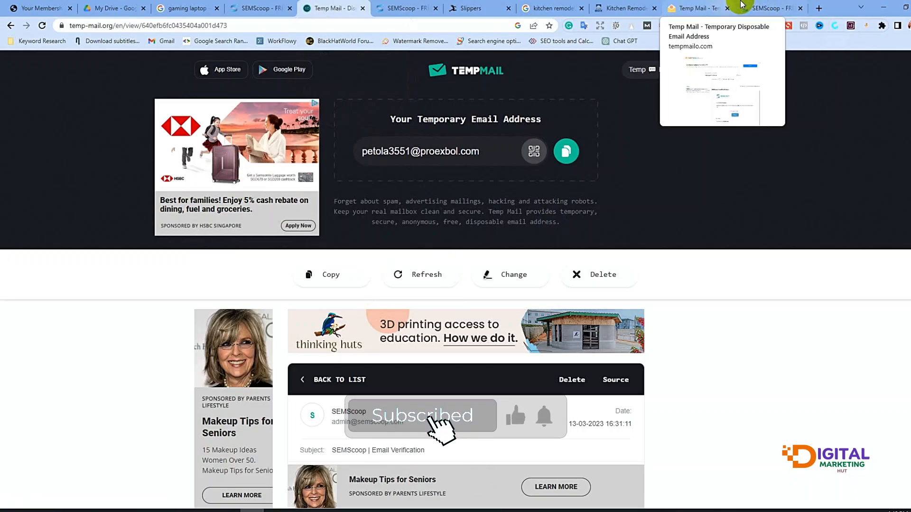
pyautogui.click(742, 7)
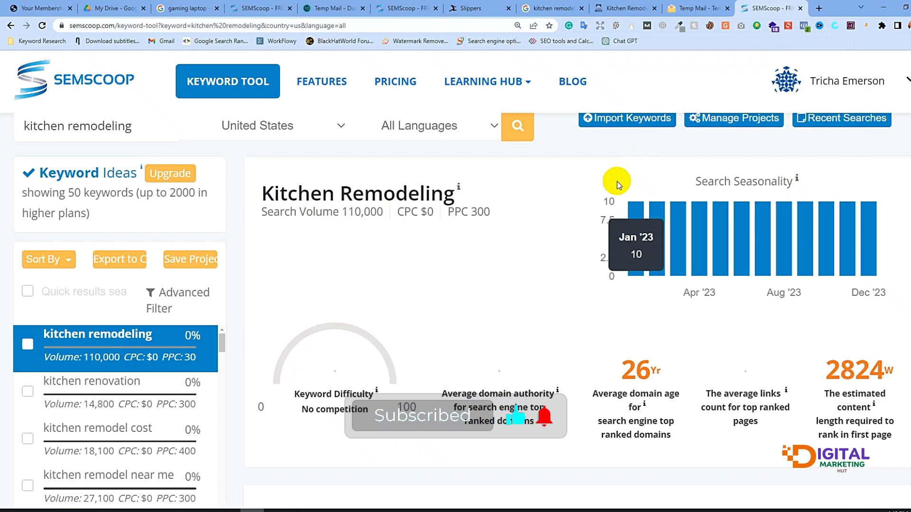
pyautogui.click(696, 8)
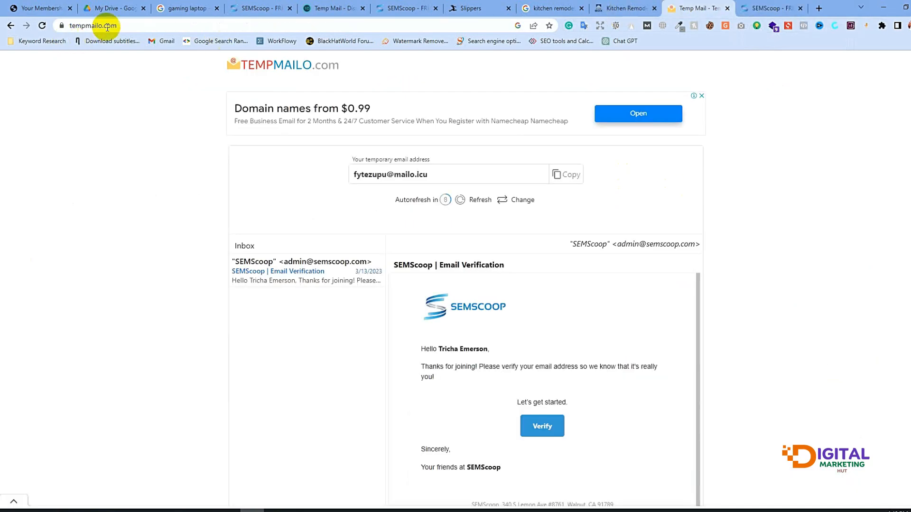
pyautogui.click(75, 25)
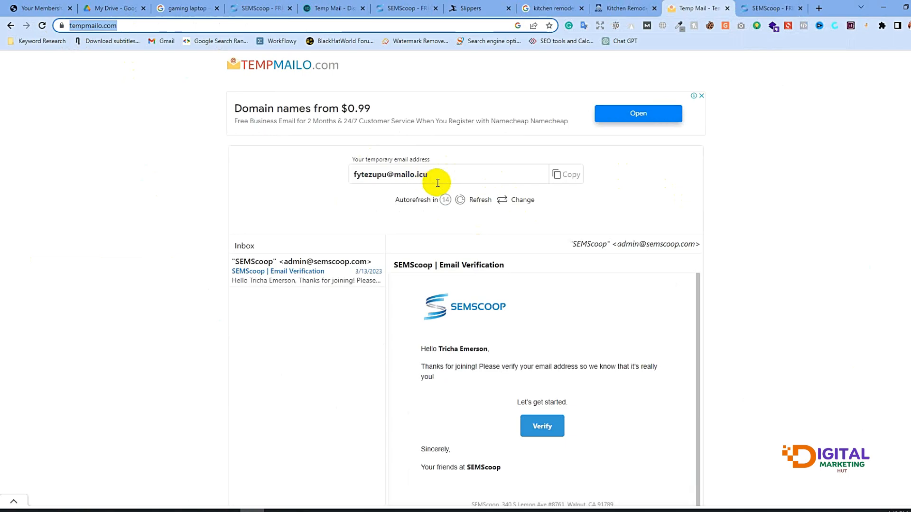
pyautogui.click(760, 6)
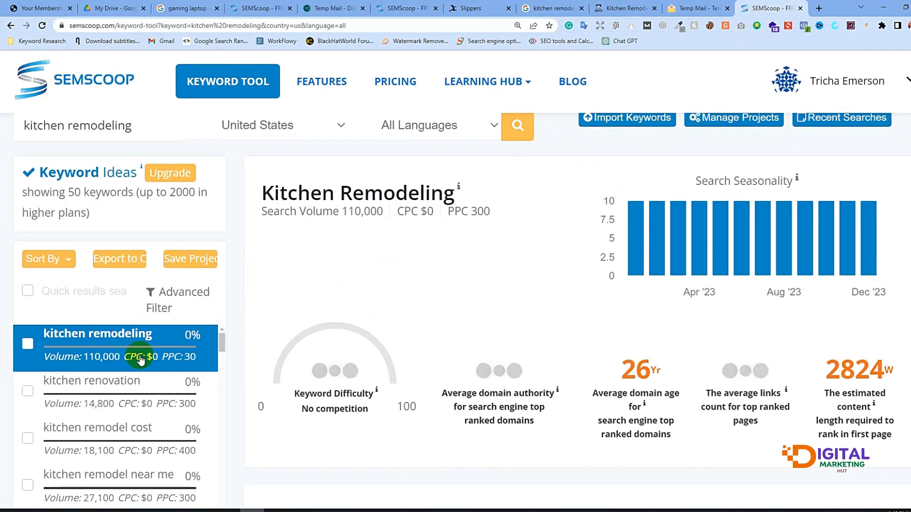
# - Look through the whole list of keyword ideas and their volumes for "kitchen remodeling"
pyautogui.scroll(-10, 140, 361)
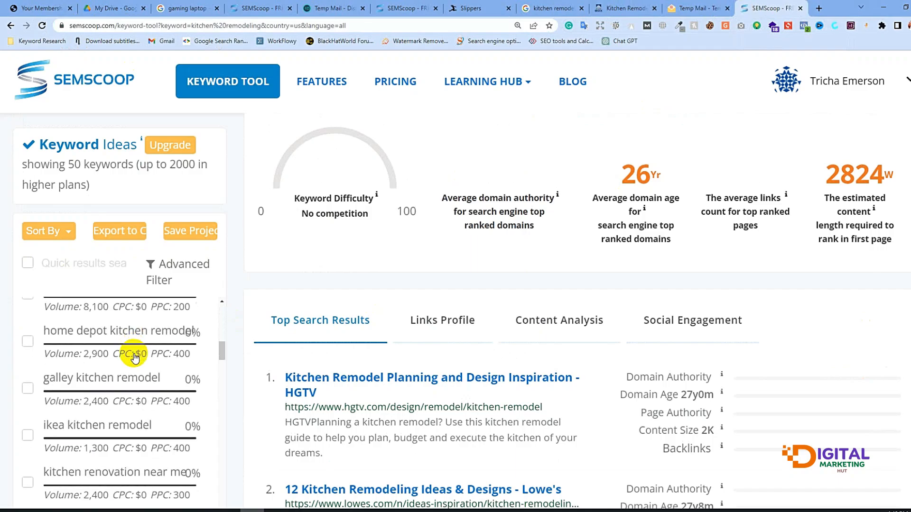
pyautogui.scroll(-12, 134, 356)
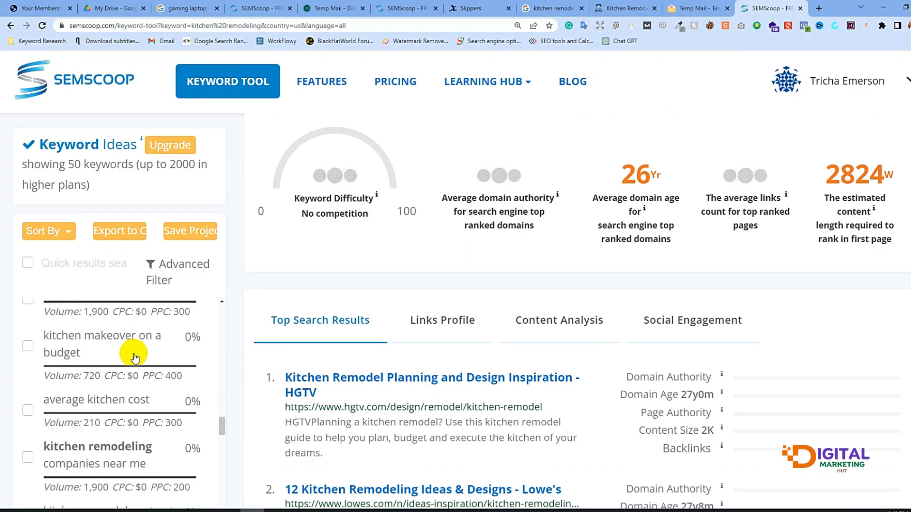
pyautogui.scroll(-12, 134, 357)
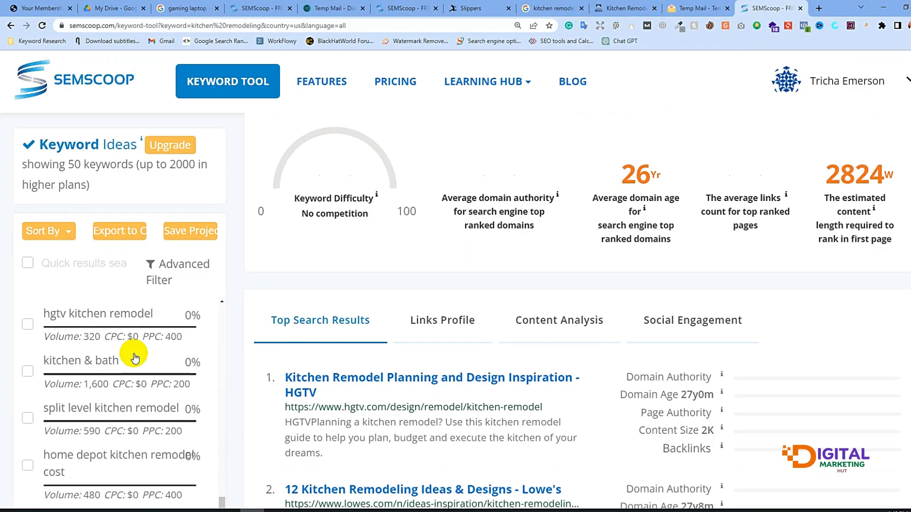
pyautogui.scroll(6, 135, 359)
pyautogui.scroll(5, 363, 277)
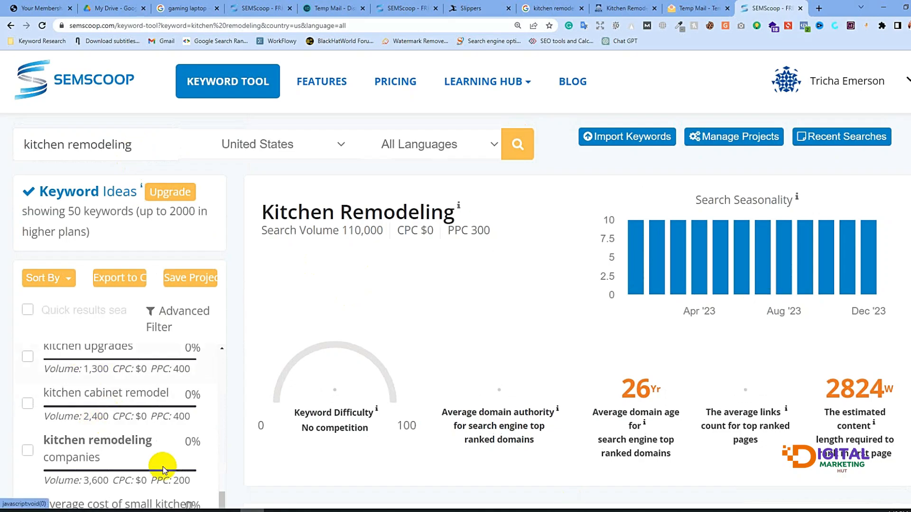
pyautogui.scroll(10, 112, 376)
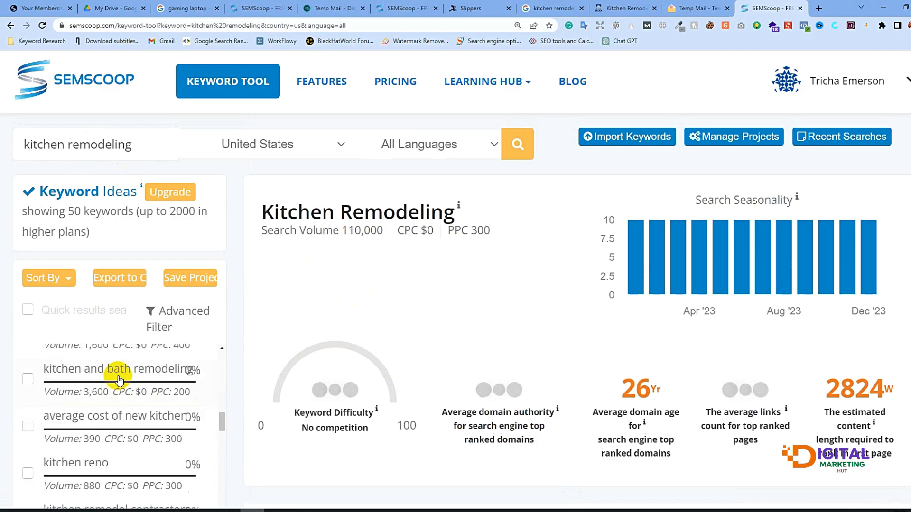
pyautogui.scroll(2, 119, 379)
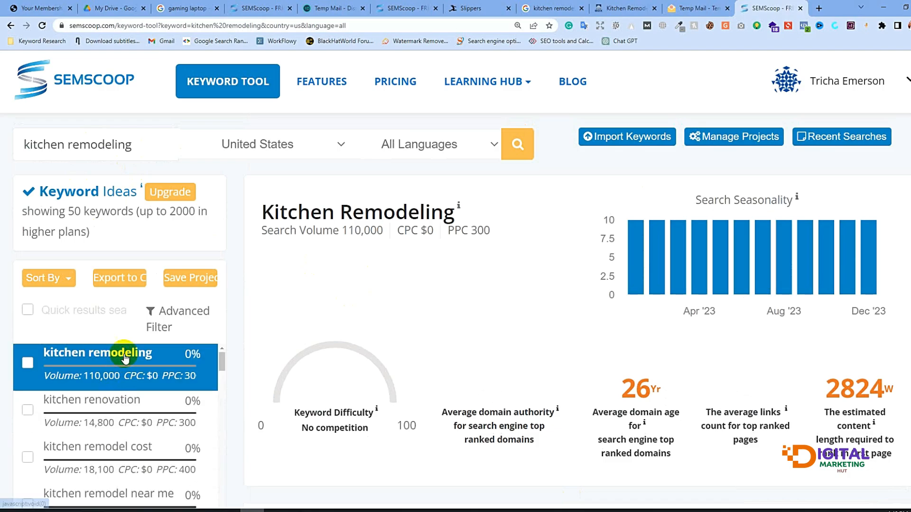
# - Check the search volume and keyword data explanations for "Kitchen Remodeling" and review its top search results
pyautogui.moveTo(348, 230)
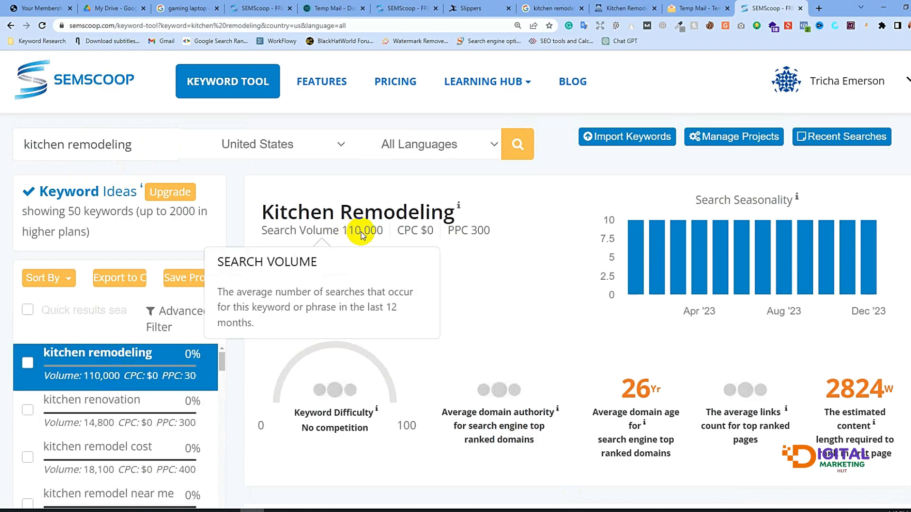
pyautogui.scroll(-3, 525, 266)
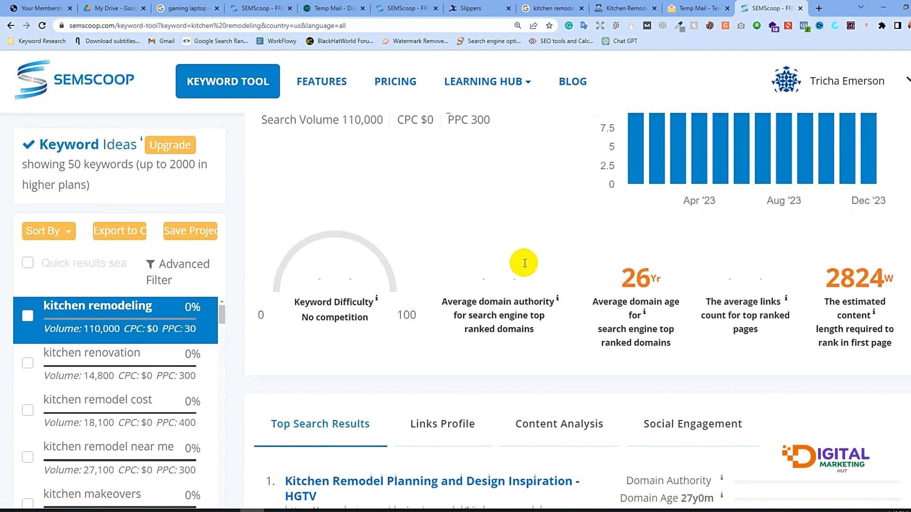
pyautogui.scroll(1, 458, 201)
pyautogui.moveTo(442, 214)
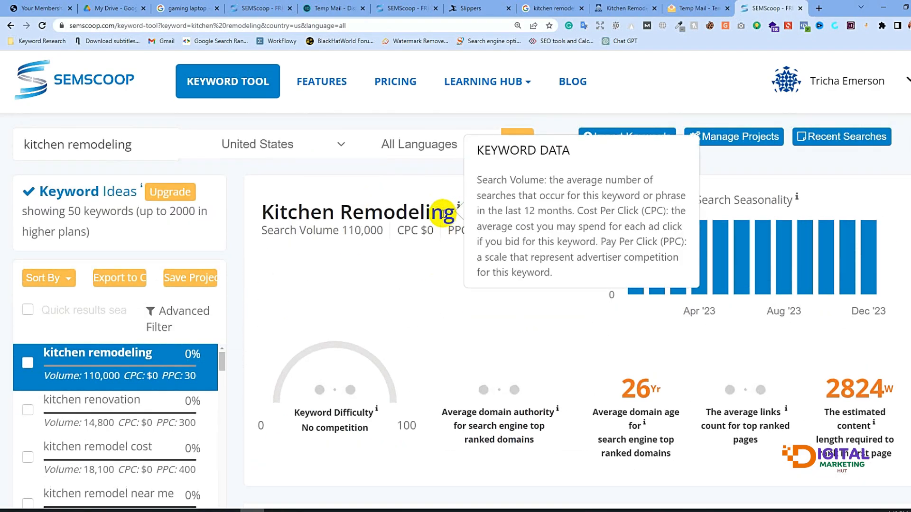
pyautogui.scroll(-5, 494, 221)
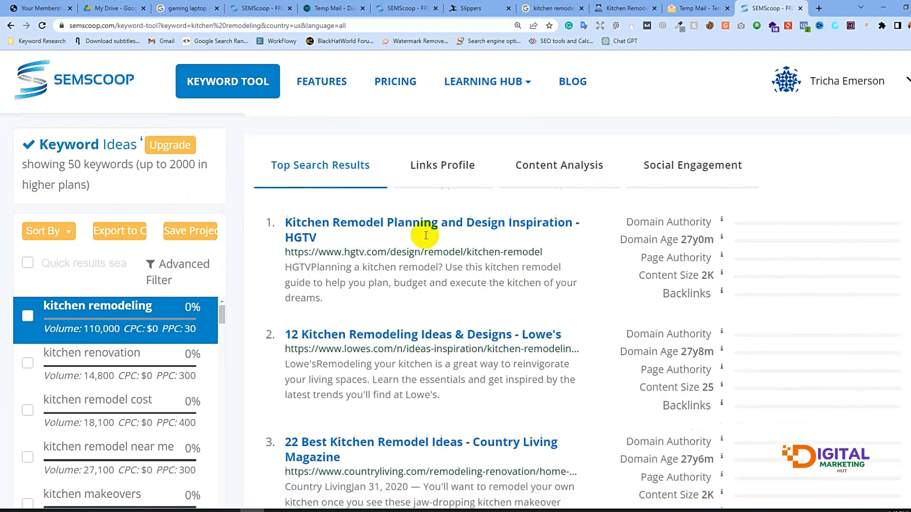
pyautogui.scroll(-8, 425, 235)
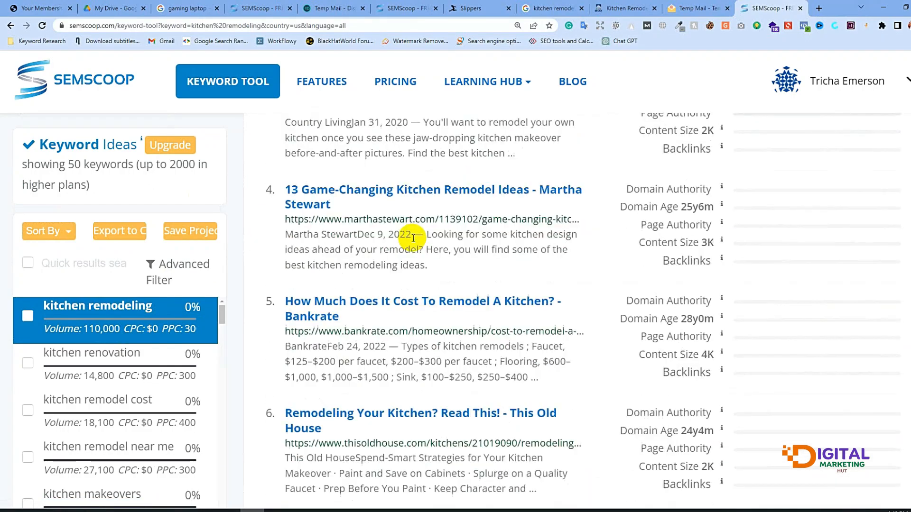
pyautogui.scroll(-6, 415, 236)
pyautogui.scroll(3, 384, 246)
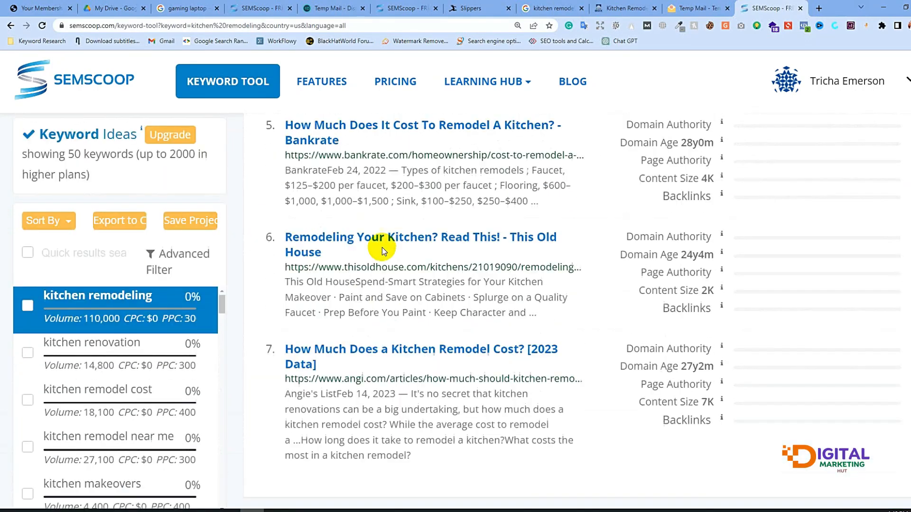
pyautogui.scroll(15, 383, 247)
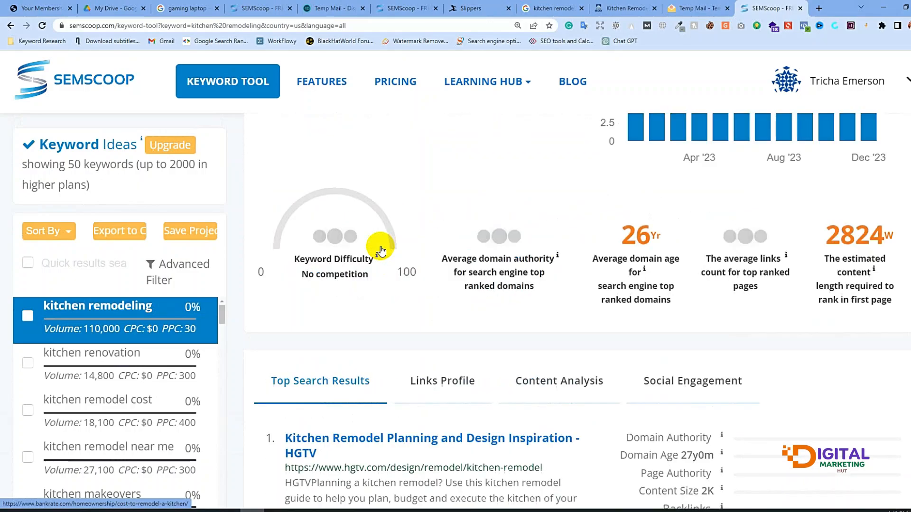
pyautogui.scroll(5, 382, 247)
# - Copy the "Kitchen Remodeling" keyword, search Google for it in a new tab, and look over the results
pyautogui.moveTo(453, 211); pyautogui.dragTo(263, 207)
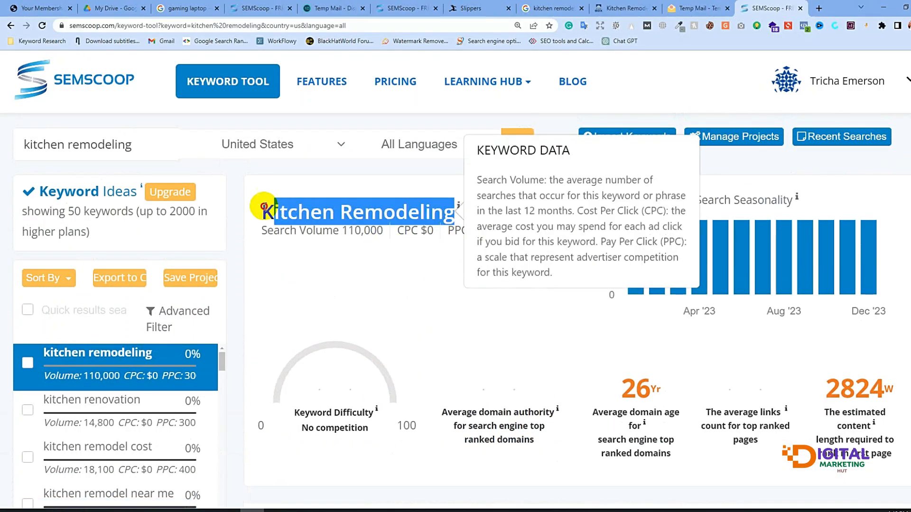
pyautogui.click(819, 7)
pyautogui.write('Kitchen Remodeling')
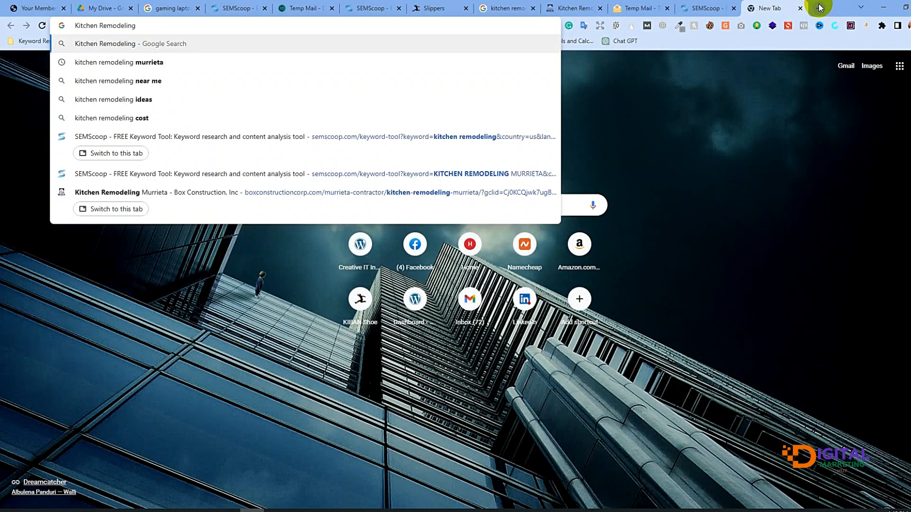
pyautogui.press('Return')
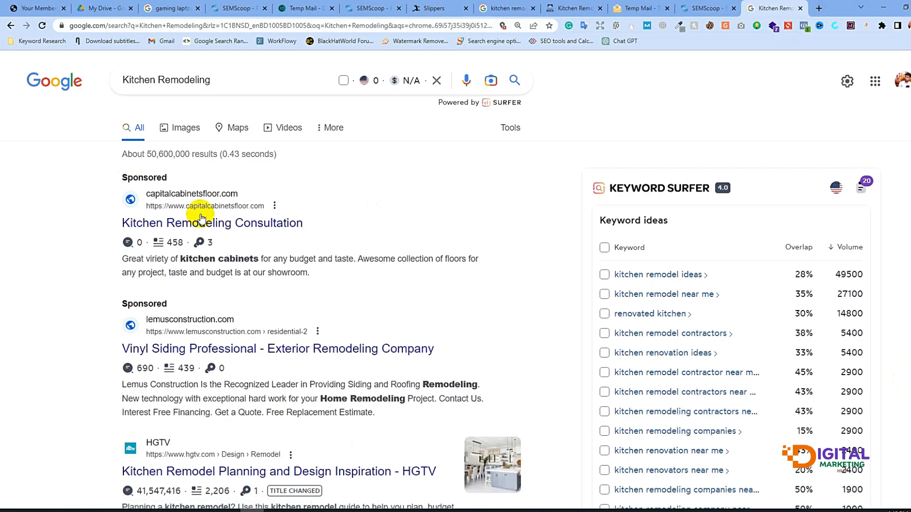
pyautogui.scroll(-4, 230, 218)
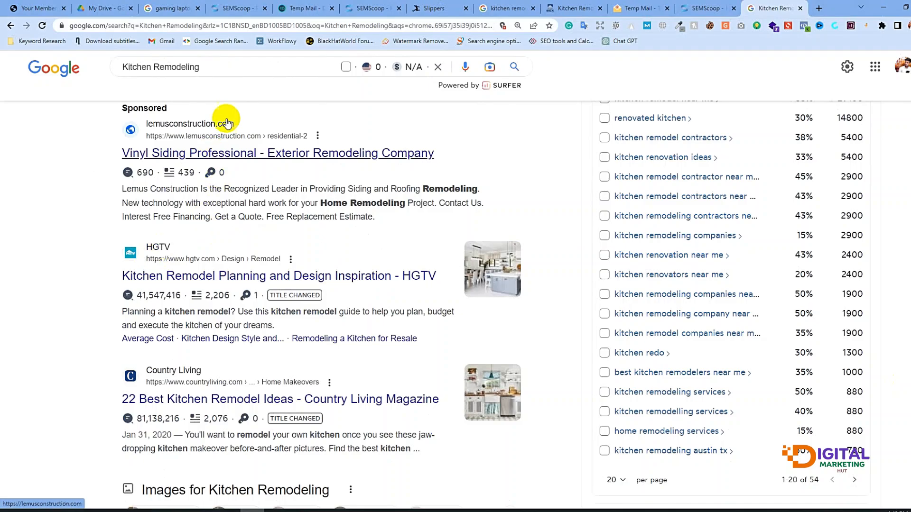
# - Compare Google's HGTV and Country Living results for "Kitchen Remodeling" with the top search results listed in SEMScoop
pyautogui.scroll(-3, 223, 122)
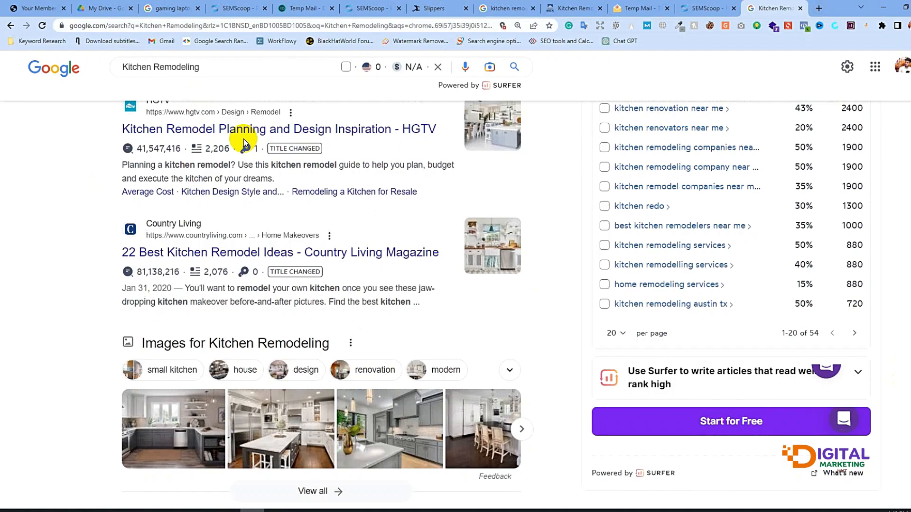
pyautogui.scroll(1, 232, 173)
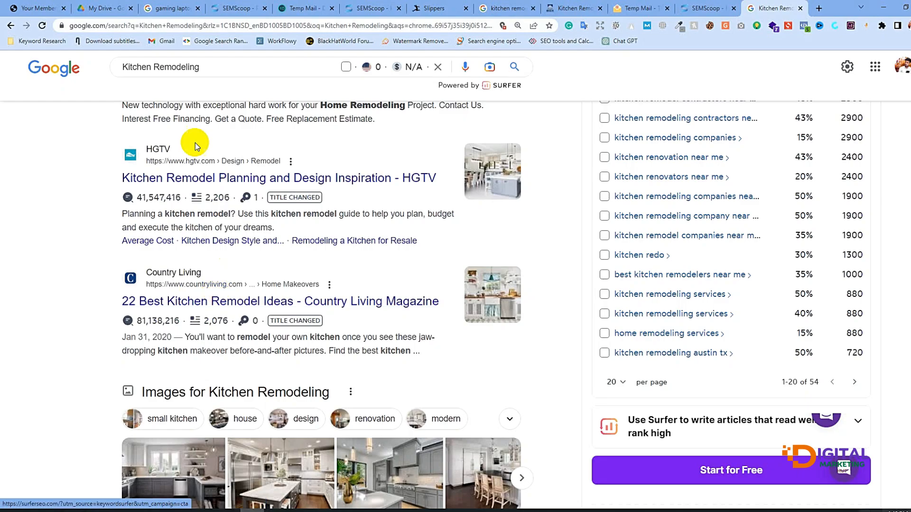
pyautogui.click(698, 8)
pyautogui.scroll(-6, 394, 288)
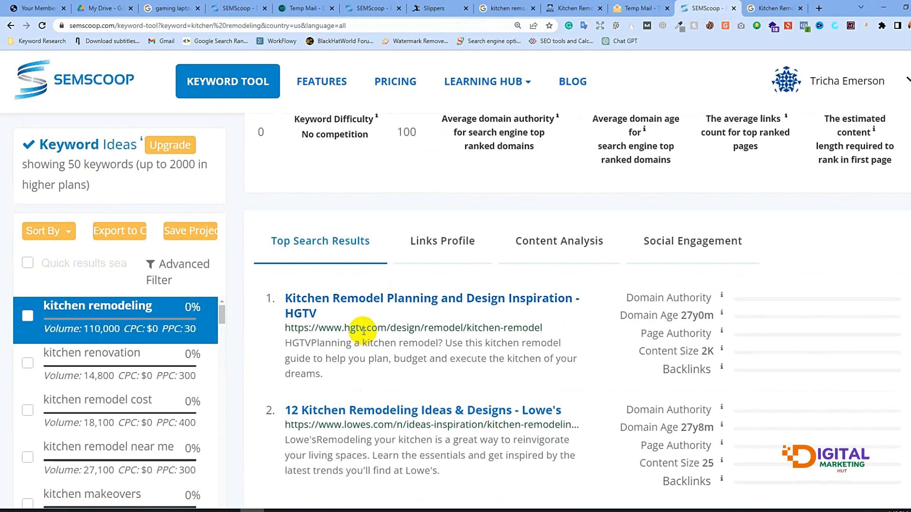
pyautogui.scroll(-2, 364, 331)
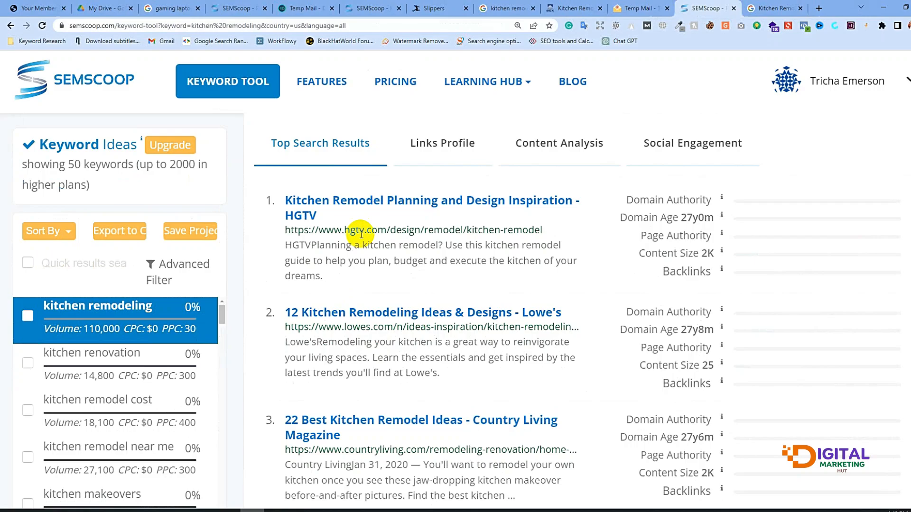
pyautogui.scroll(-1, 353, 304)
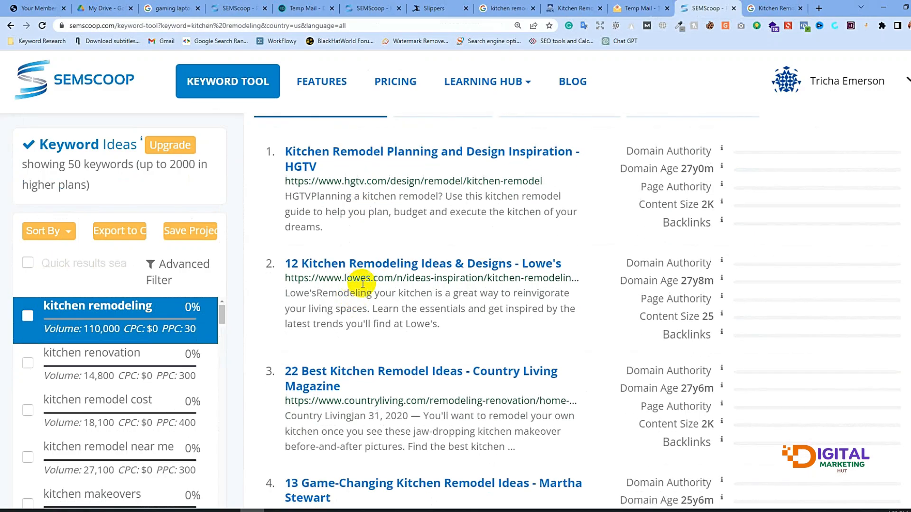
pyautogui.click(773, 8)
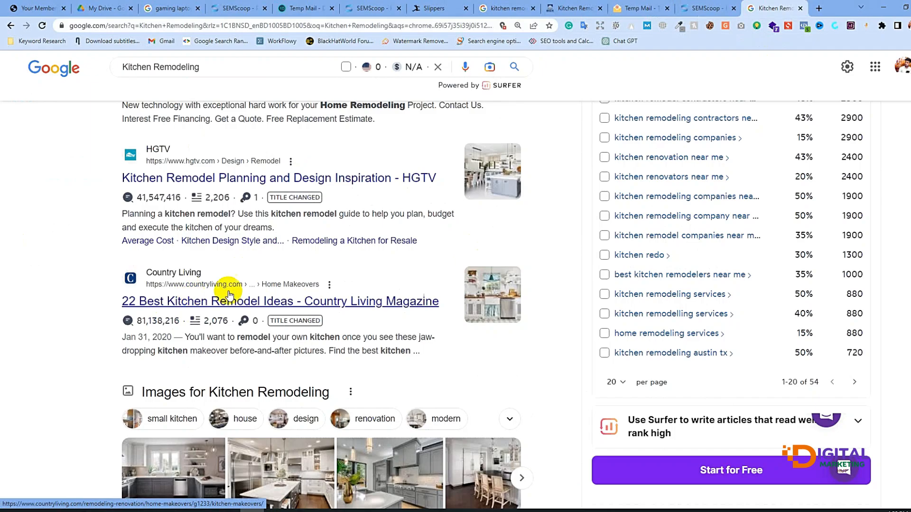
pyautogui.click(707, 8)
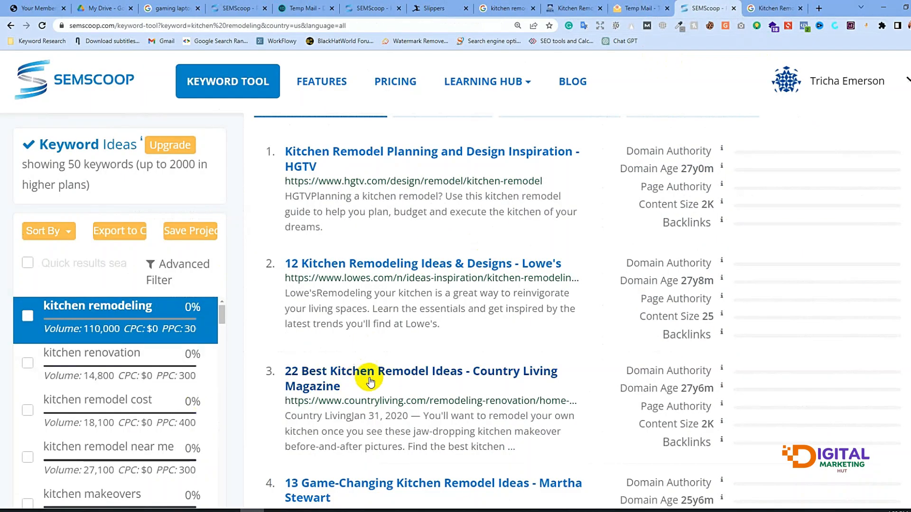
# - Return to the Google tab and look over the whole first results page for "Kitchen Remodeling"
pyautogui.click(773, 8)
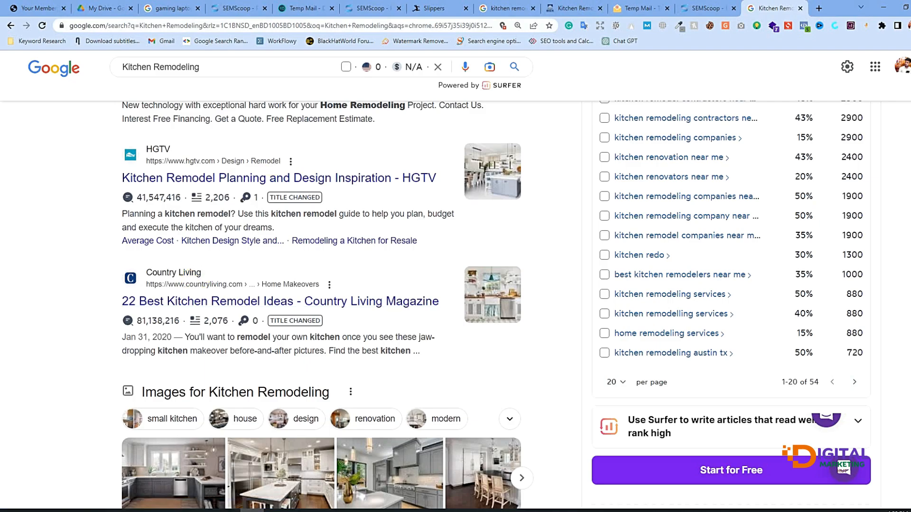
pyautogui.scroll(-20, 909, 325)
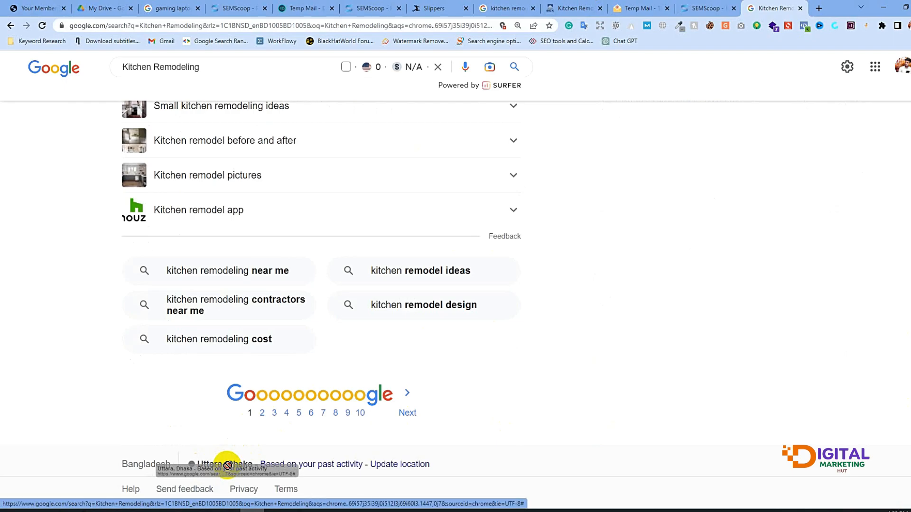
pyautogui.scroll(20, 456, 303)
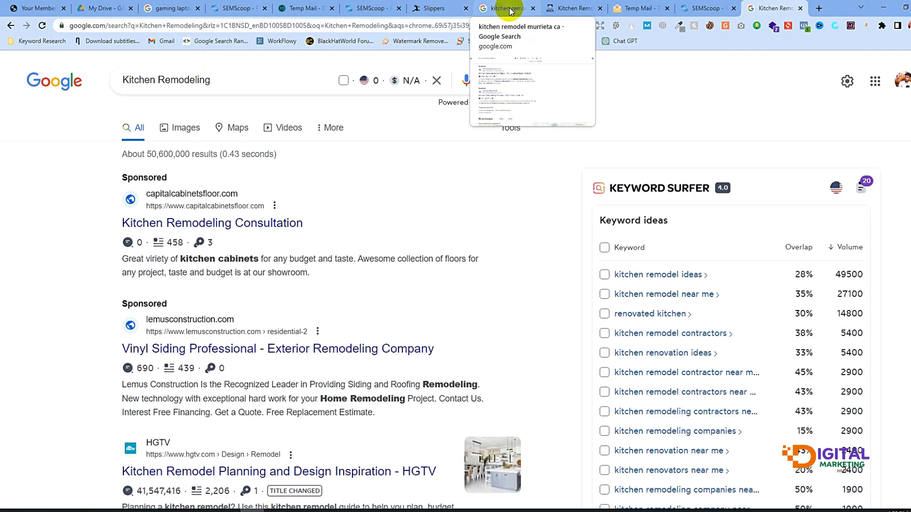
# - Switch to SEMScoop and review the keyword data and top-ranked competing pages for "Kitchen Remodeling"
pyautogui.click(705, 8)
pyautogui.scroll(-4, 354, 289)
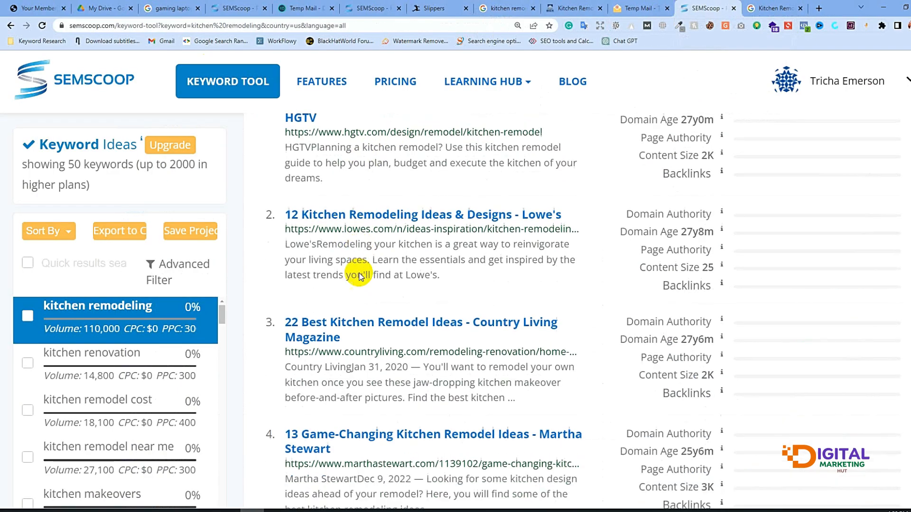
pyautogui.scroll(-4, 361, 309)
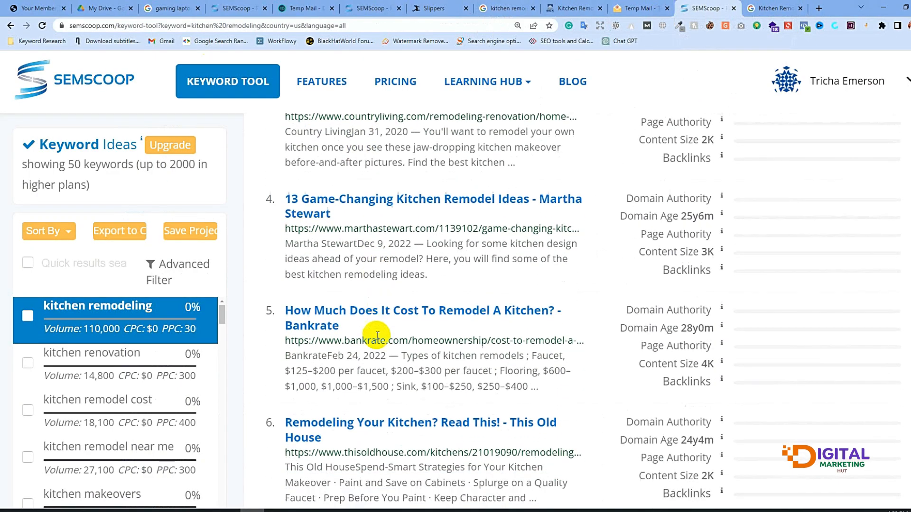
pyautogui.scroll(9, 337, 209)
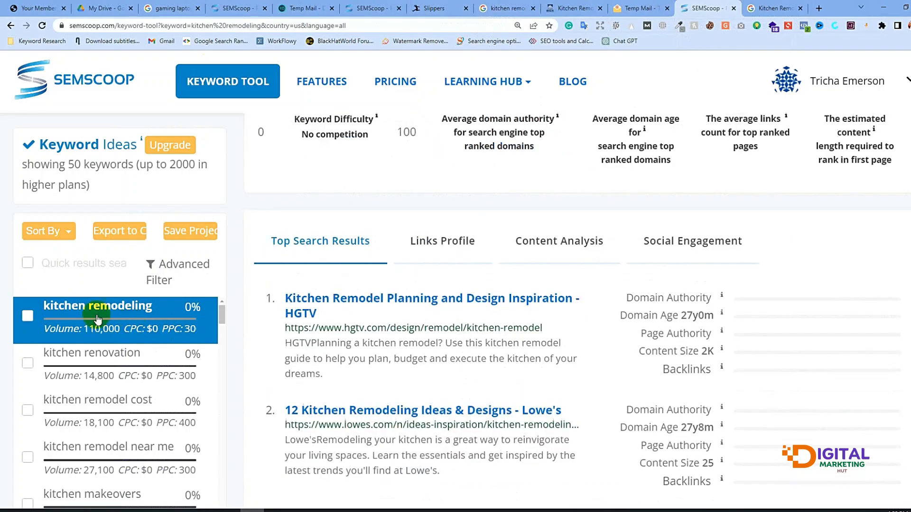
pyautogui.scroll(6, 394, 240)
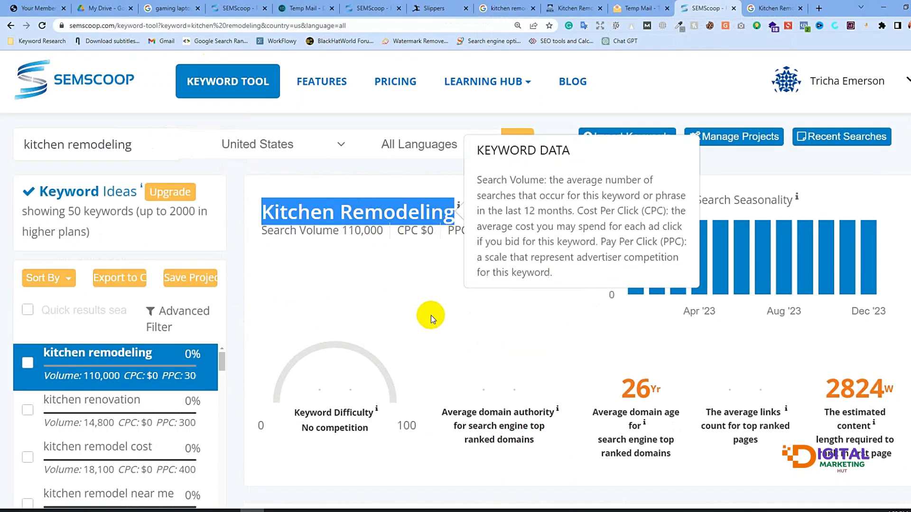
pyautogui.scroll(-10, 427, 315)
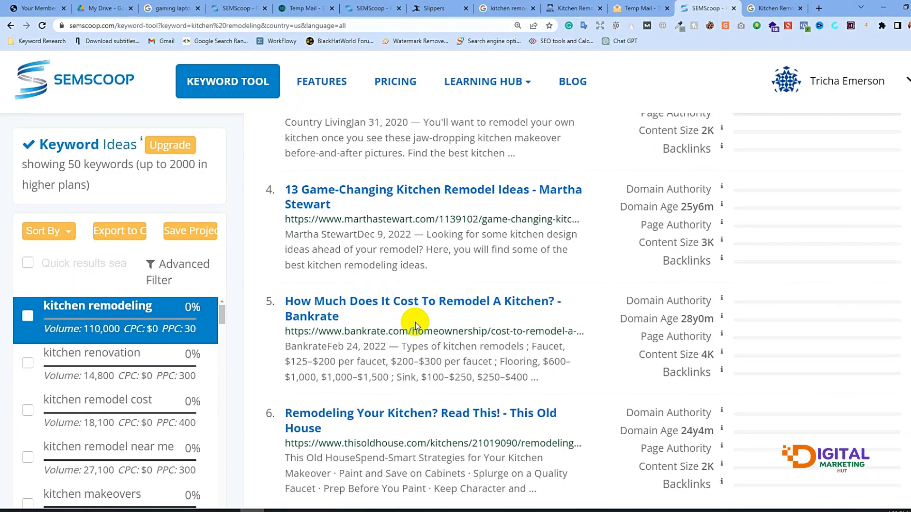
pyautogui.scroll(7, 414, 322)
pyautogui.scroll(5, 429, 318)
pyautogui.scroll(1, 381, 289)
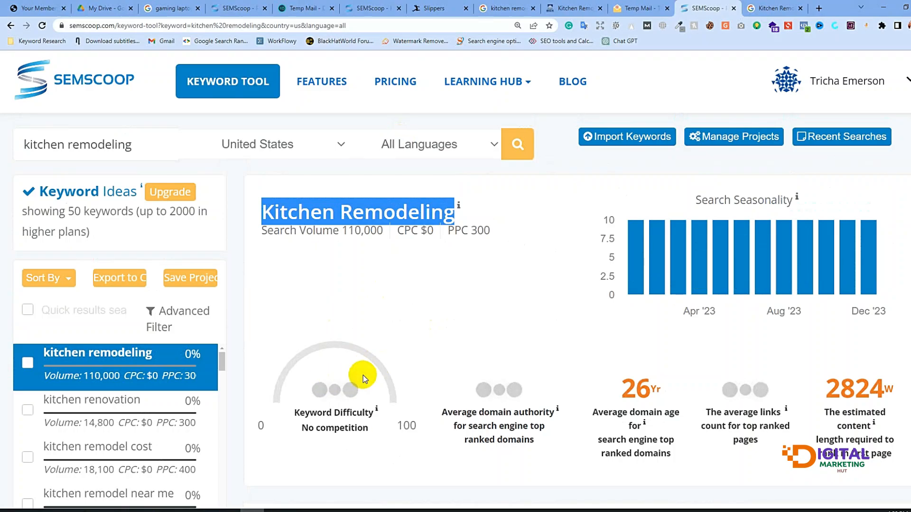
# - Open the "kitchen renovation" keyword idea and review its search volume, seasonality and top search results
pyautogui.click(164, 402)
pyautogui.scroll(-1, 106, 350)
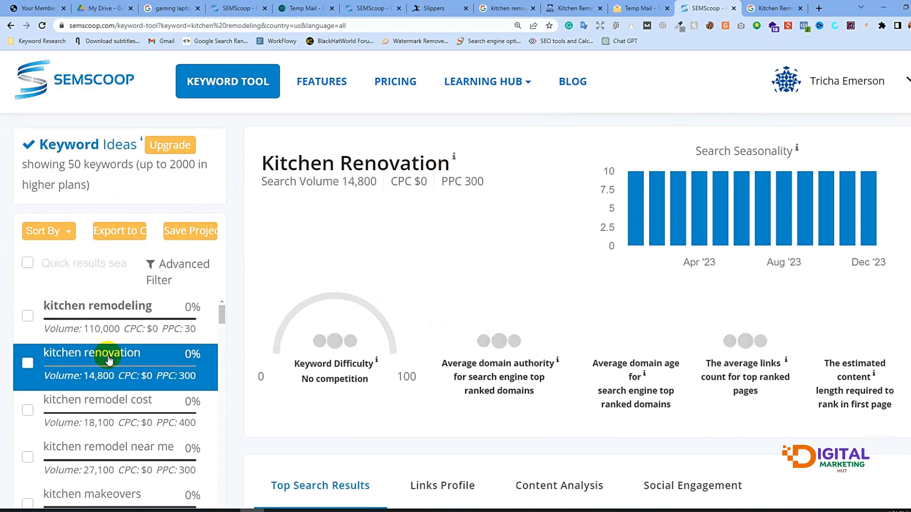
pyautogui.moveTo(325, 181)
pyautogui.scroll(-6, 422, 261)
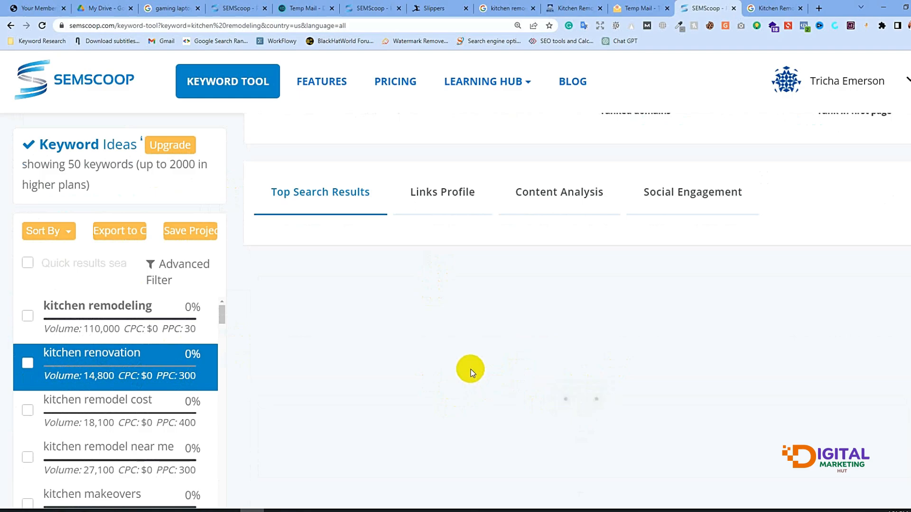
pyautogui.scroll(4, 467, 365)
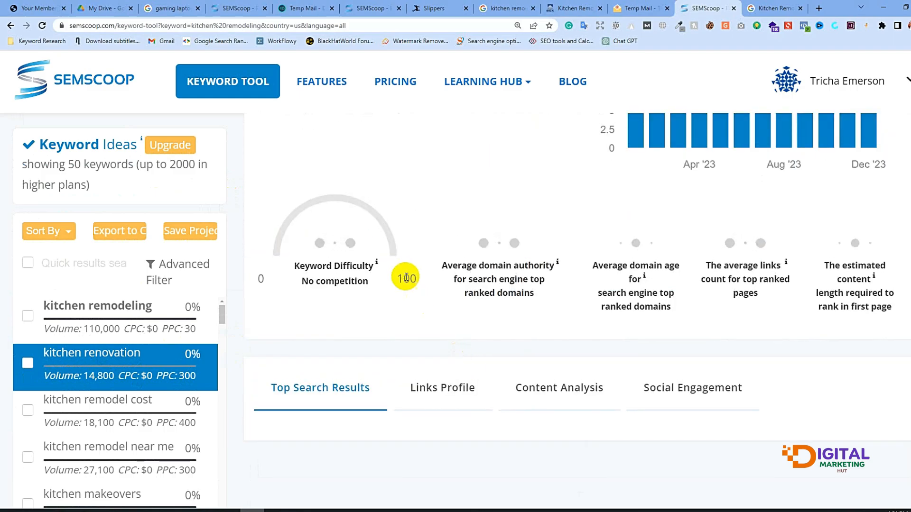
pyautogui.scroll(3, 365, 257)
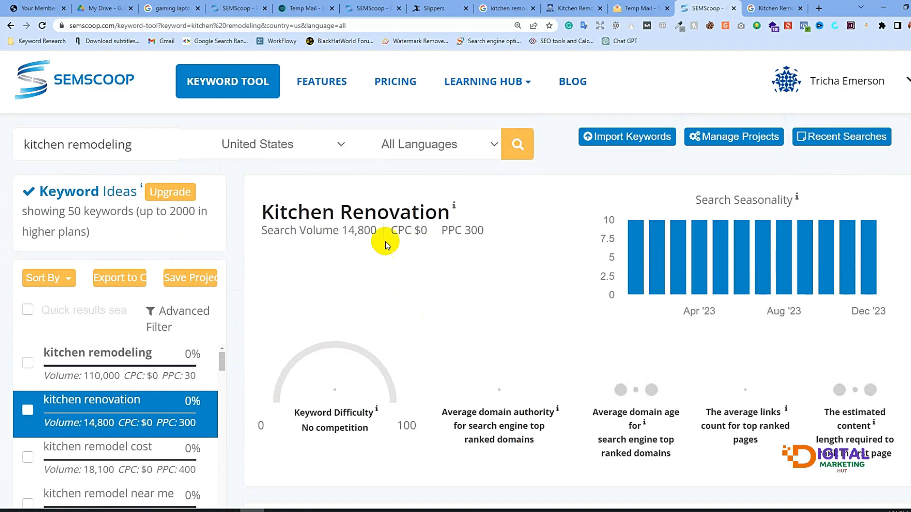
pyautogui.moveTo(364, 231)
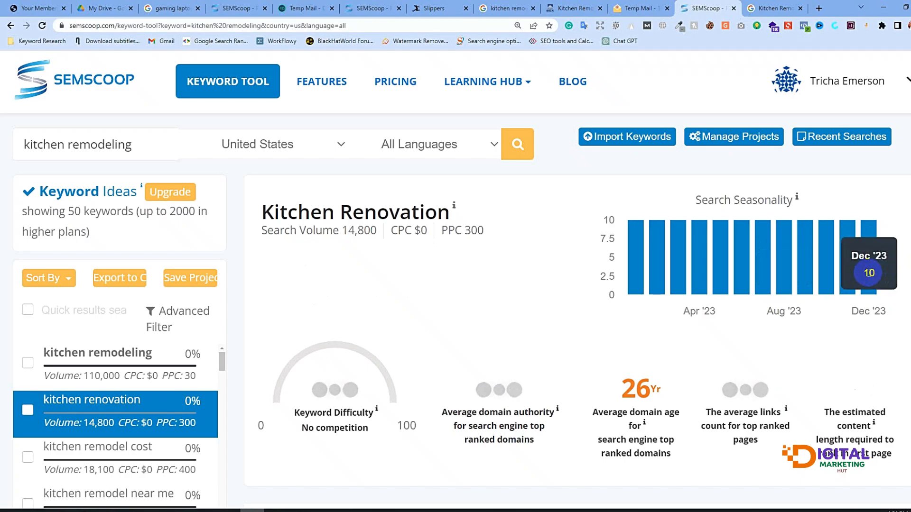
pyautogui.scroll(-5, 607, 266)
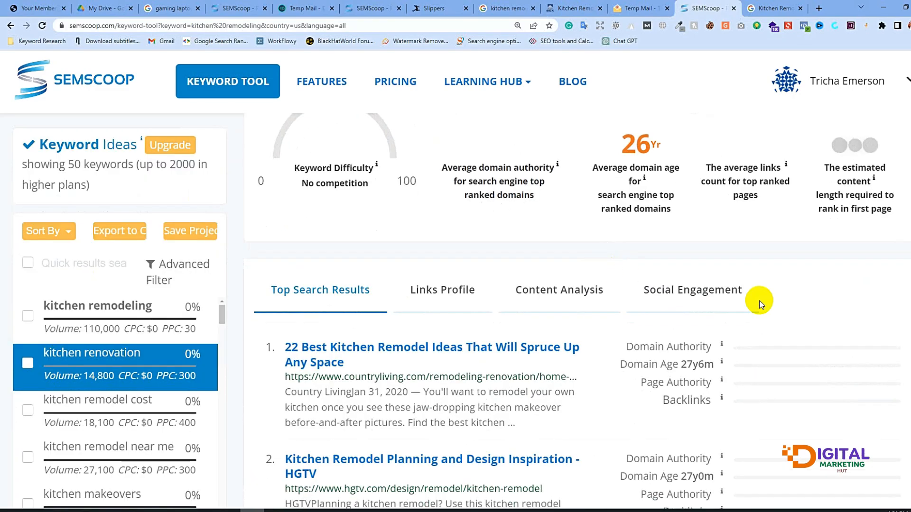
pyautogui.scroll(-2, 756, 301)
pyautogui.scroll(-2, 370, 282)
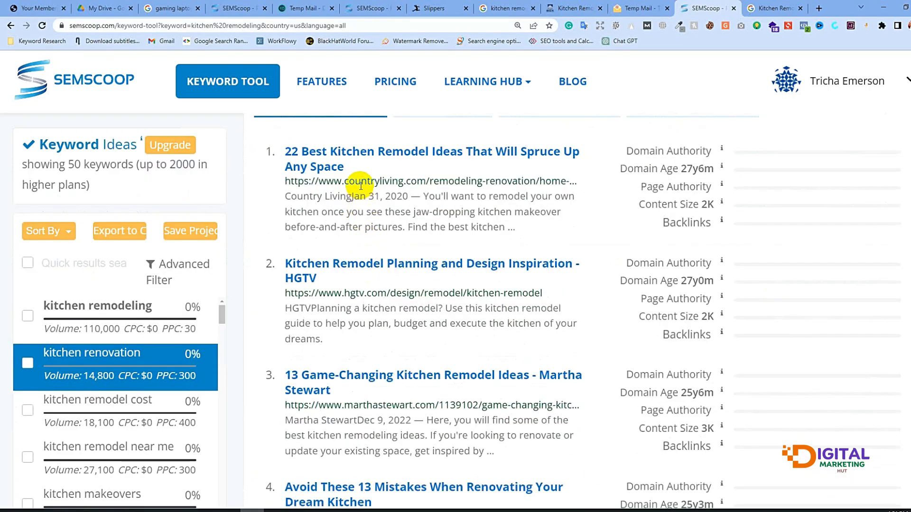
# - Look over the other keyword ideas, reselect "kitchen renovation", and check its search volume, CPC and PPC data
pyautogui.scroll(1, 360, 185)
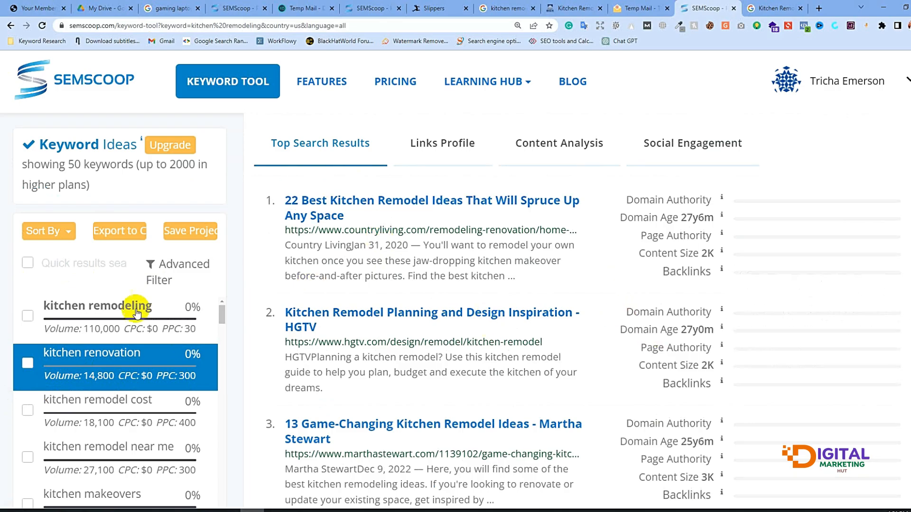
pyautogui.scroll(-2, 120, 392)
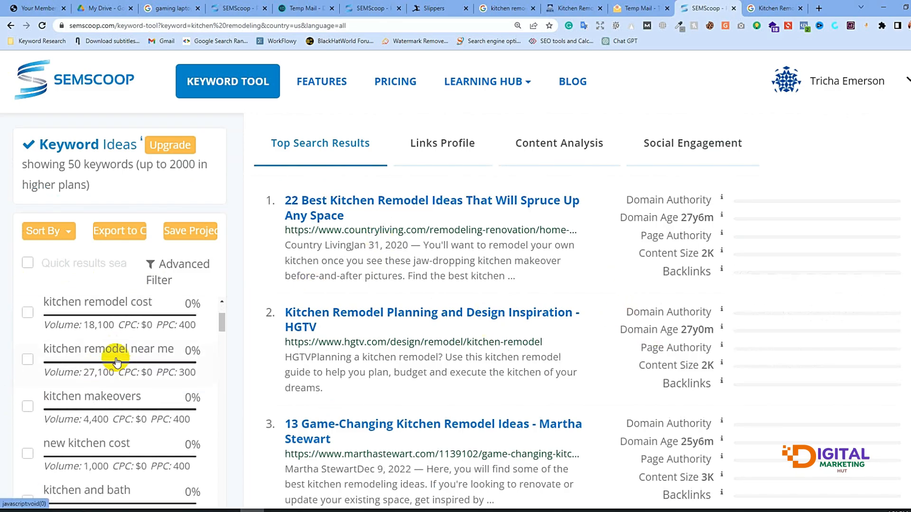
pyautogui.scroll(2, 131, 355)
pyautogui.click(128, 355)
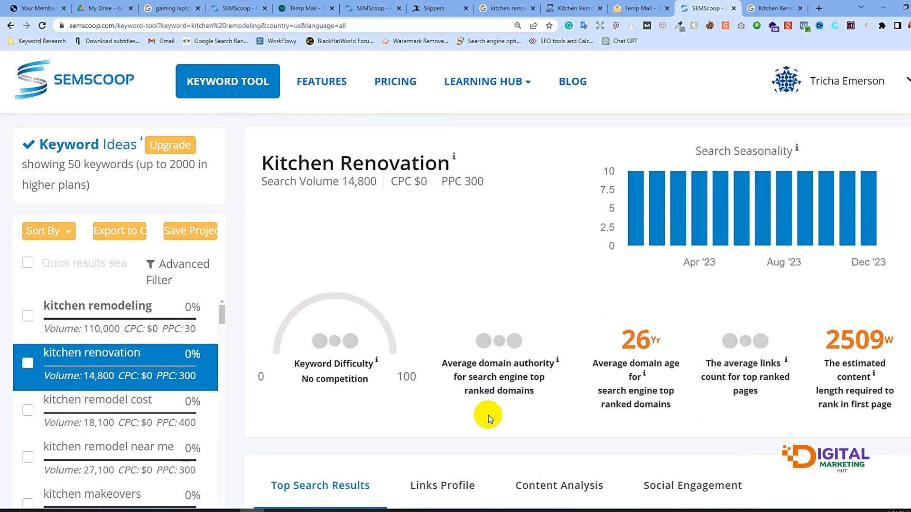
pyautogui.moveTo(398, 189)
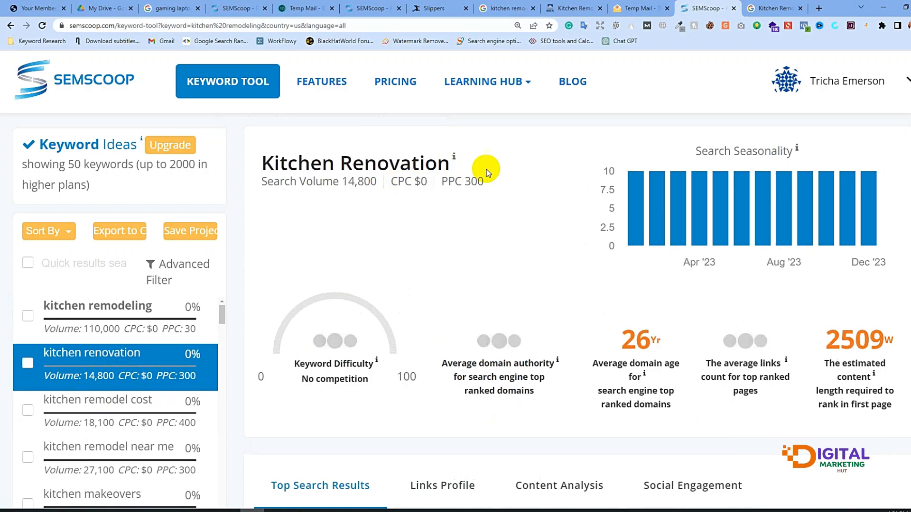
pyautogui.moveTo(468, 189)
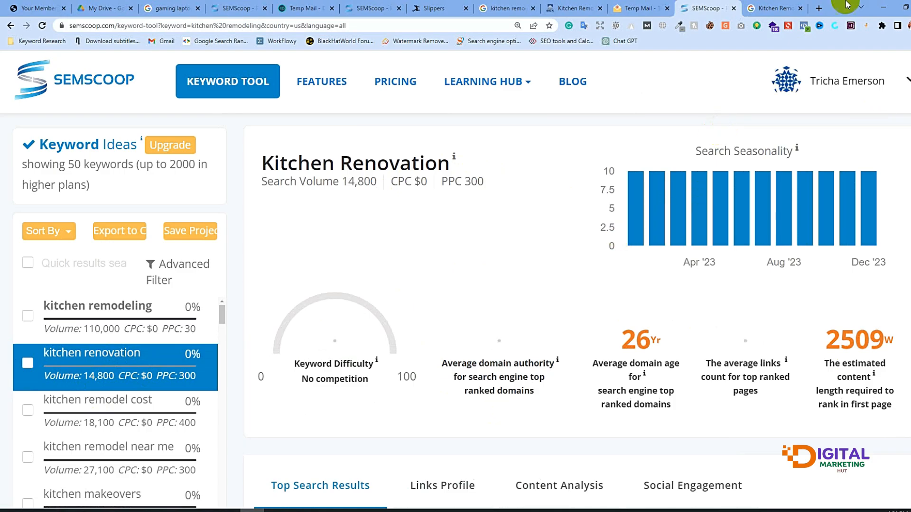
# - Open a new incognito window and load the semrush.com home page in it
pyautogui.click(818, 9)
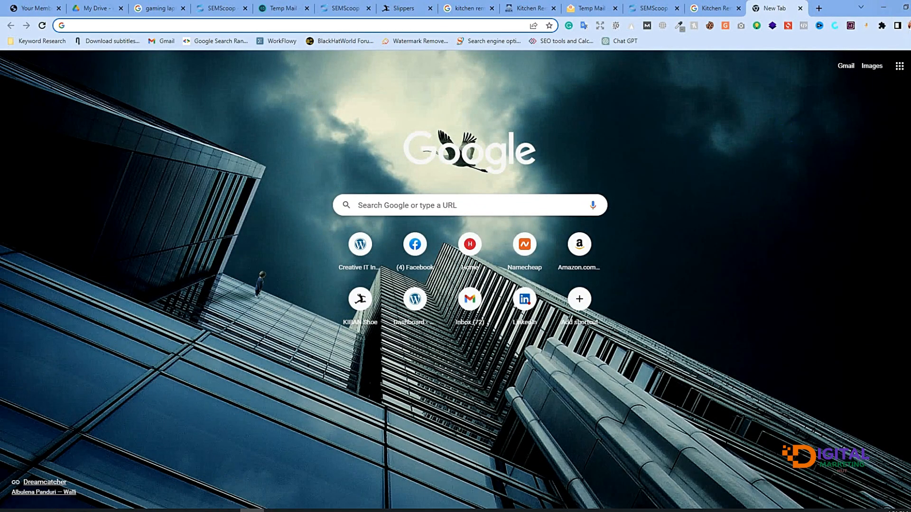
pyautogui.click(907, 25)
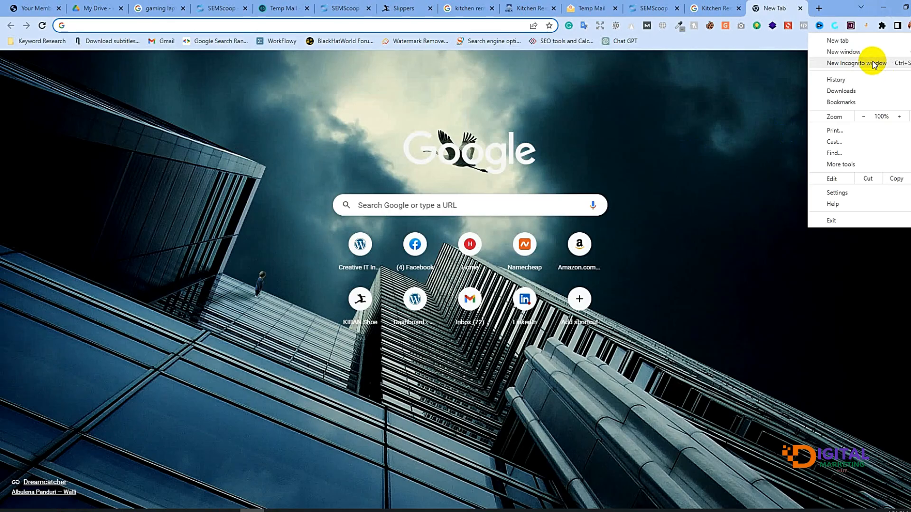
pyautogui.click(874, 63)
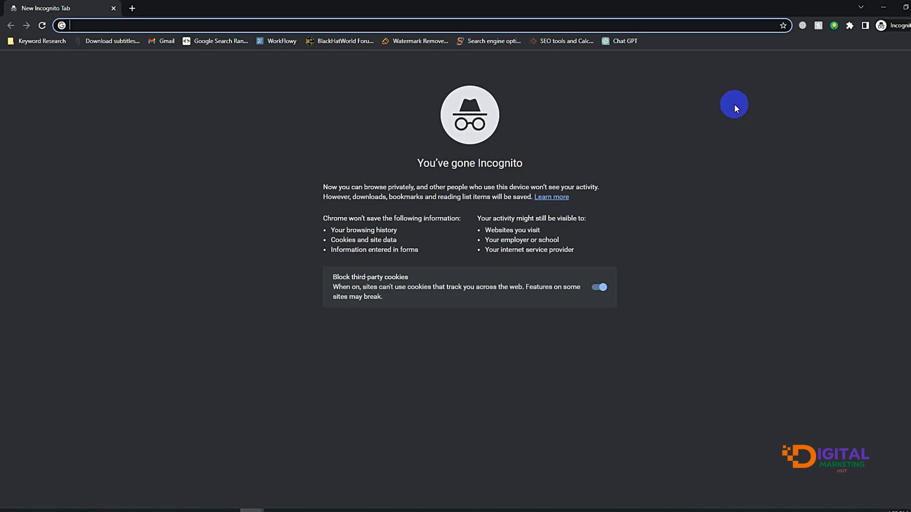
pyautogui.write('semrush')
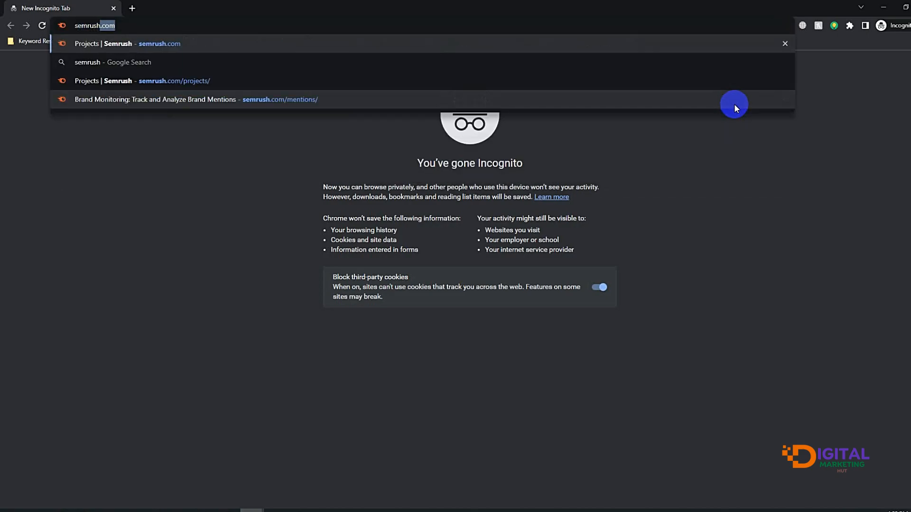
pyautogui.press('Return')
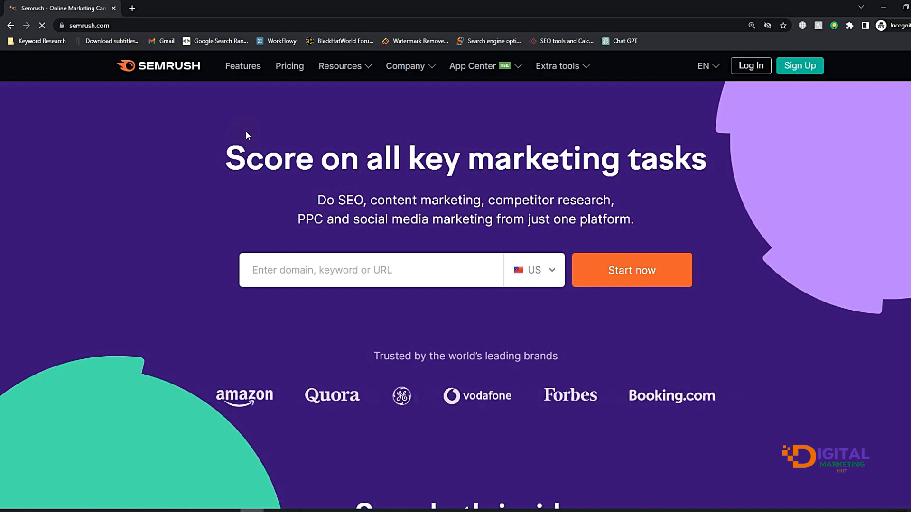
# - Search Google for "ahrefs" in a second incognito tab
pyautogui.click(132, 8)
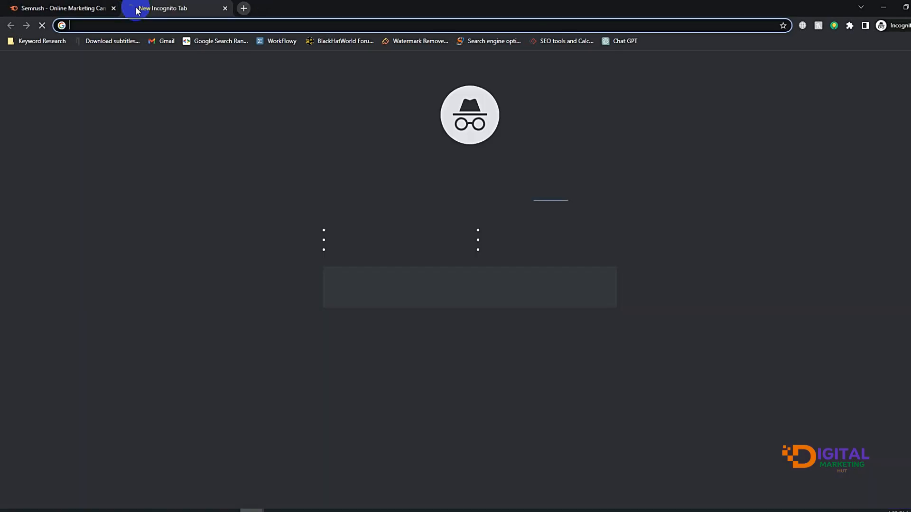
pyautogui.write('ahrefs')
pyautogui.press('Return')
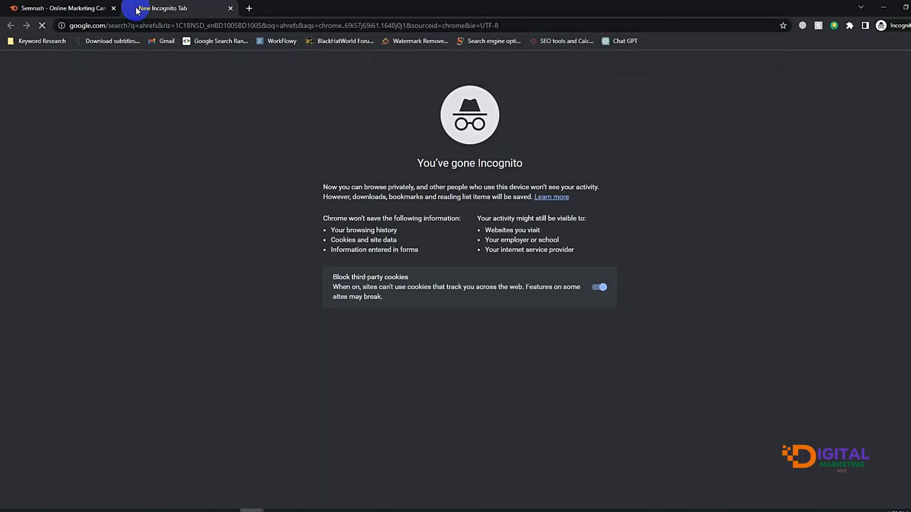
# - Open the Ahrefs website from the search results and review its monthly subscription plans and prices
pyautogui.click(238, 199)
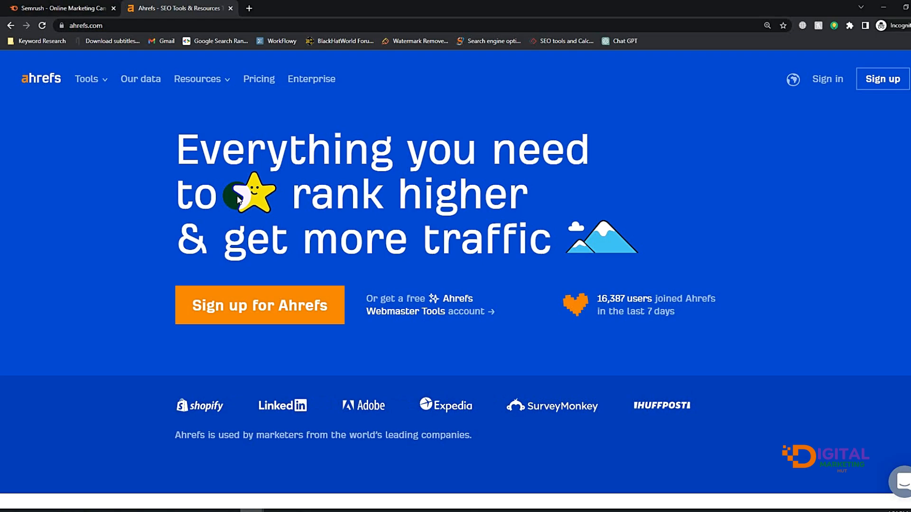
pyautogui.click(53, 4)
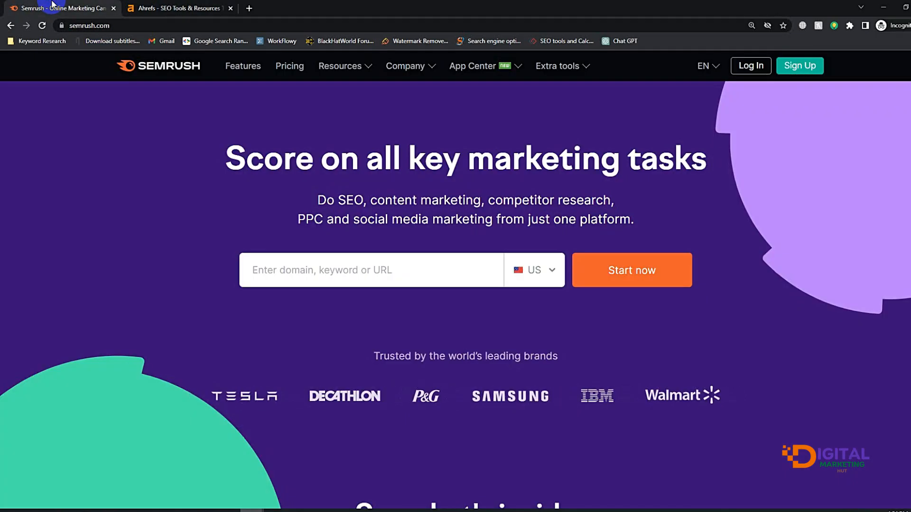
pyautogui.click(161, 7)
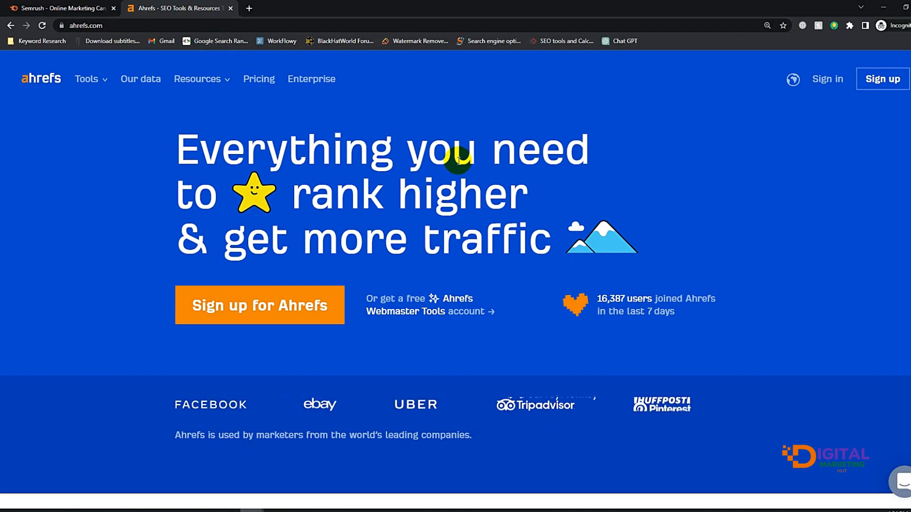
pyautogui.click(259, 79)
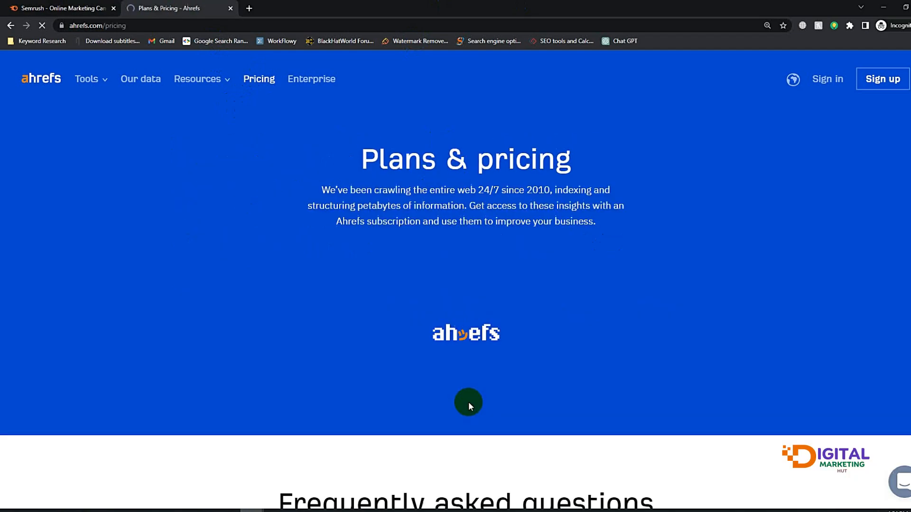
pyautogui.scroll(-5, 556, 273)
pyautogui.scroll(15, 556, 276)
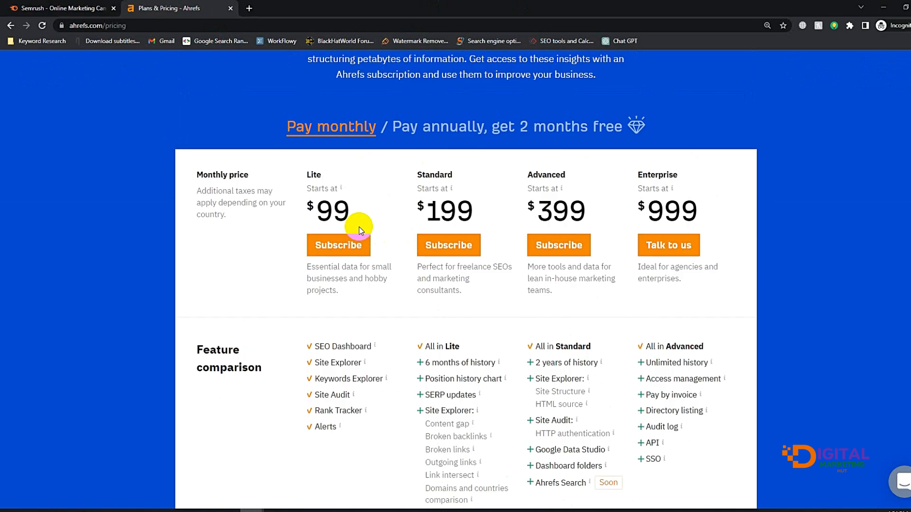
# - Open Semrush's plans and pricing page and close the Ahrefs tab
pyautogui.click(19, 8)
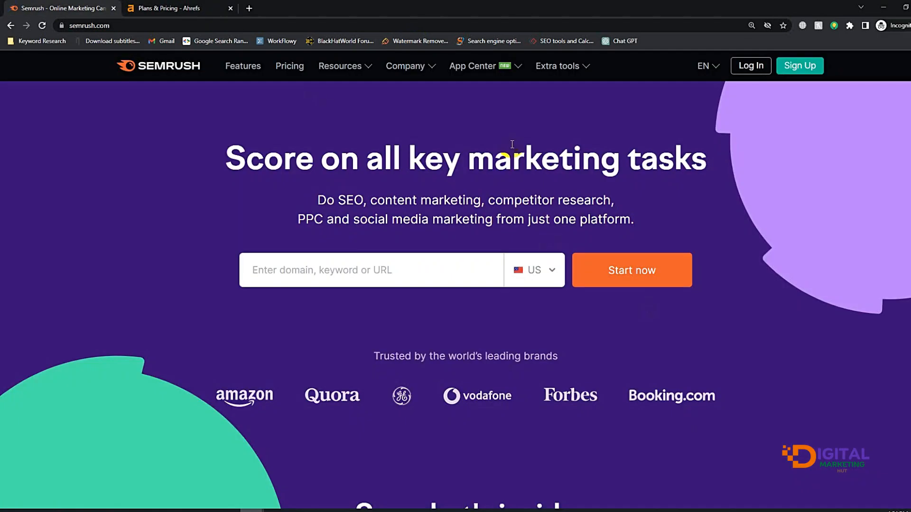
pyautogui.click(309, 77)
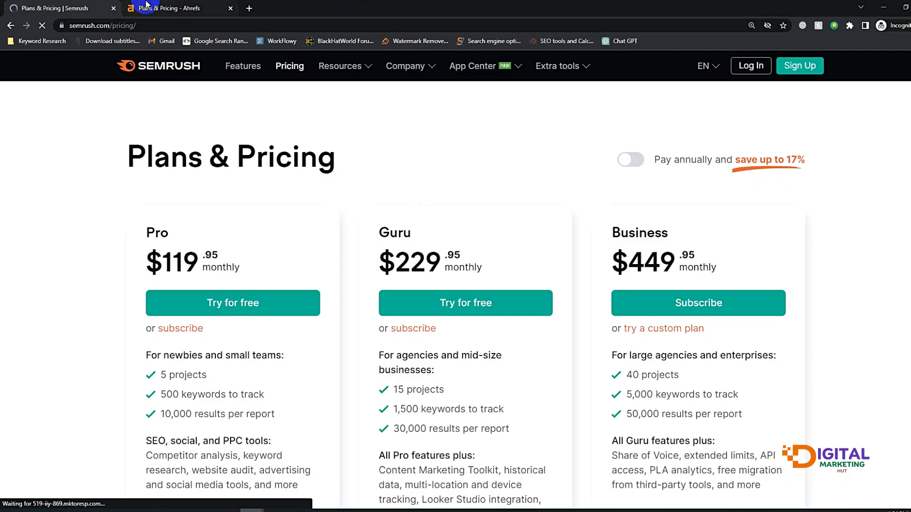
pyautogui.middleClick(146, 7)
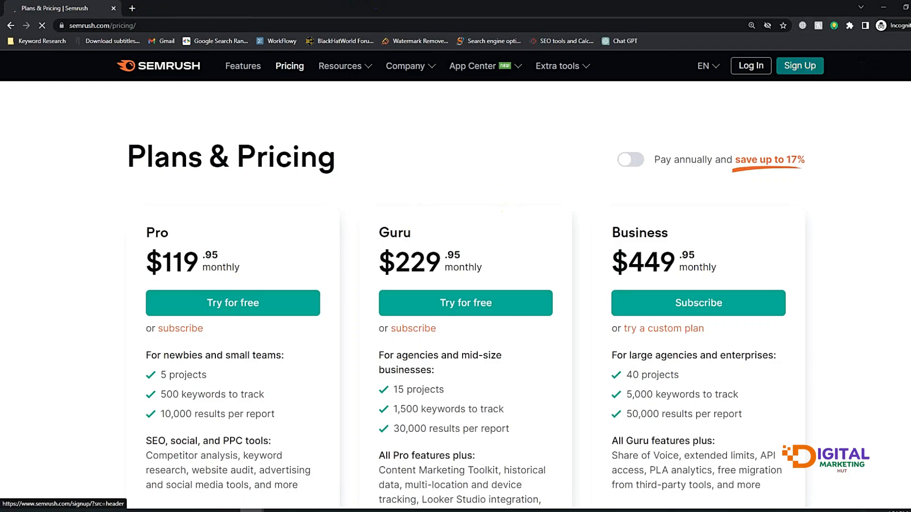
# - Open the Semrush sign-up form and copy the temporary email address from the Tempmailo page in the other browser window
pyautogui.click(800, 66)
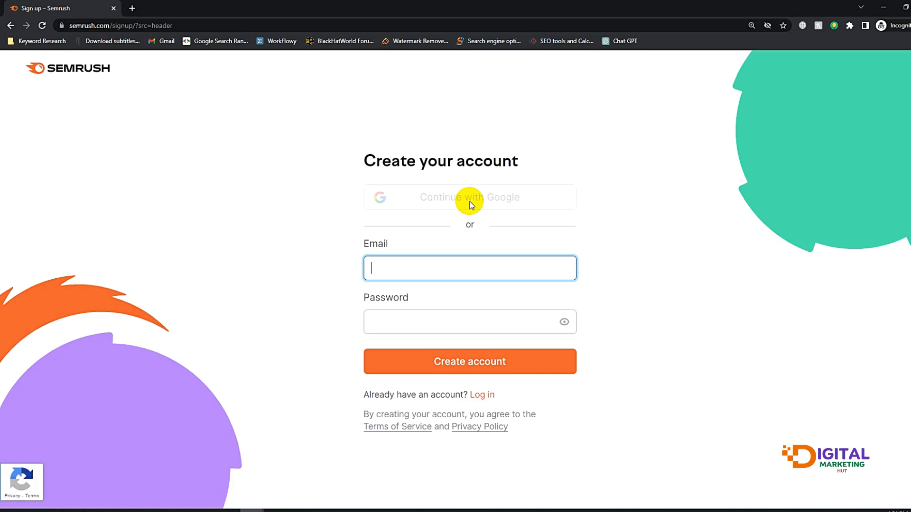
pyautogui.click(251, 510)
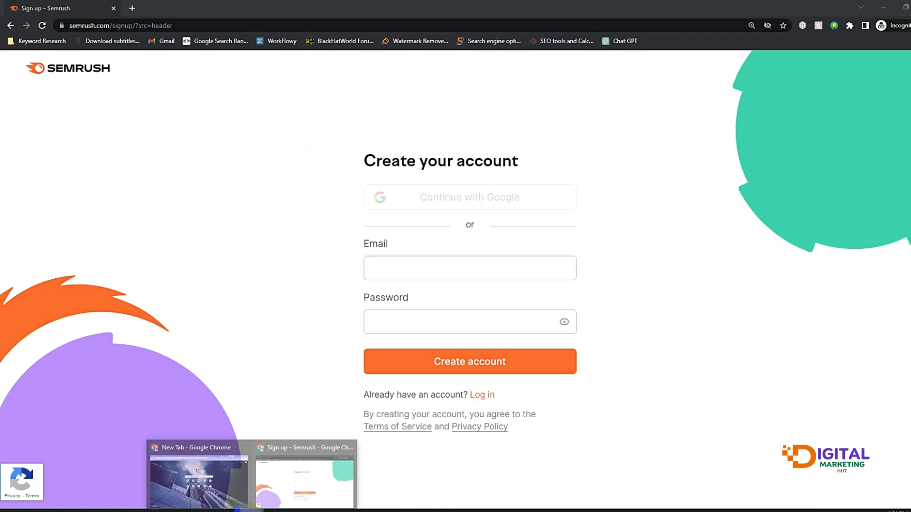
pyautogui.click(291, 490)
pyautogui.moveTo(252, 510)
pyautogui.click(197, 472)
pyautogui.click(593, 7)
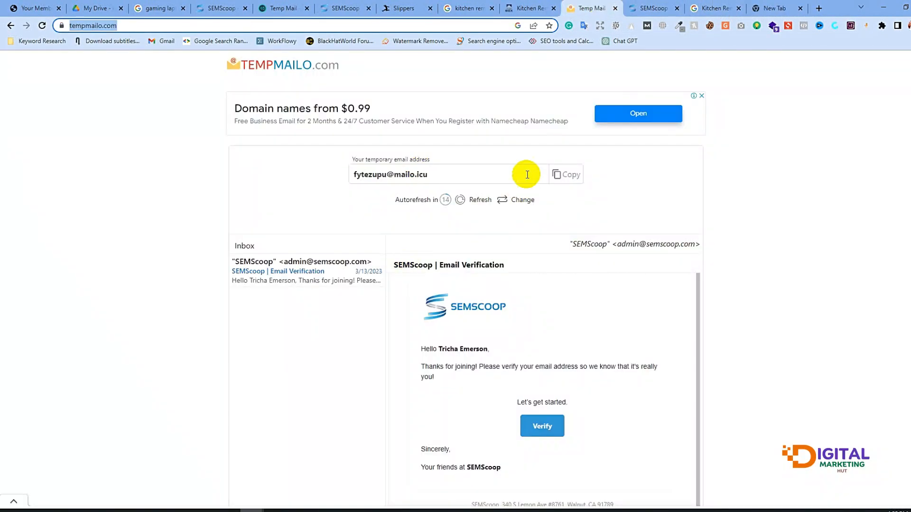
pyautogui.click(567, 175)
# - Try to create the Semrush account with the copied temporary email address and an account password
pyautogui.moveTo(313, 509)
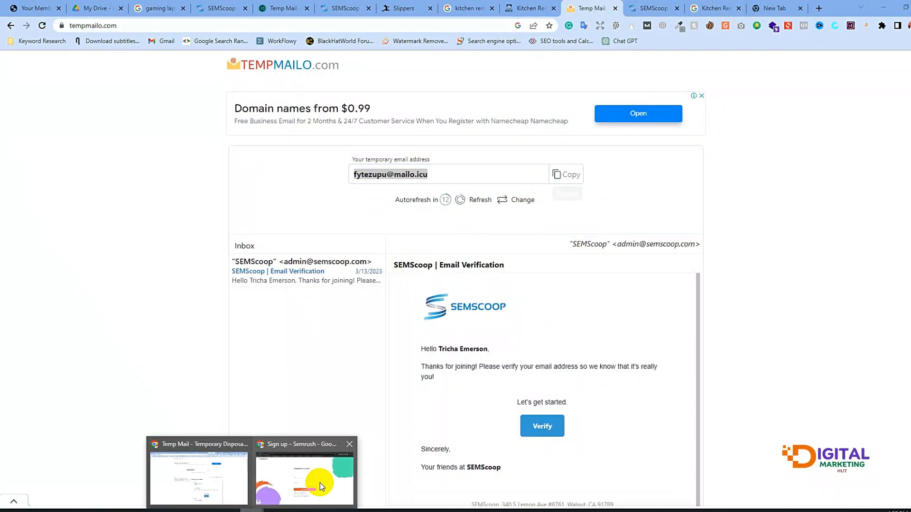
pyautogui.click(319, 481)
pyautogui.hotkey('ctrl', 'v')
pyautogui.click(438, 322)
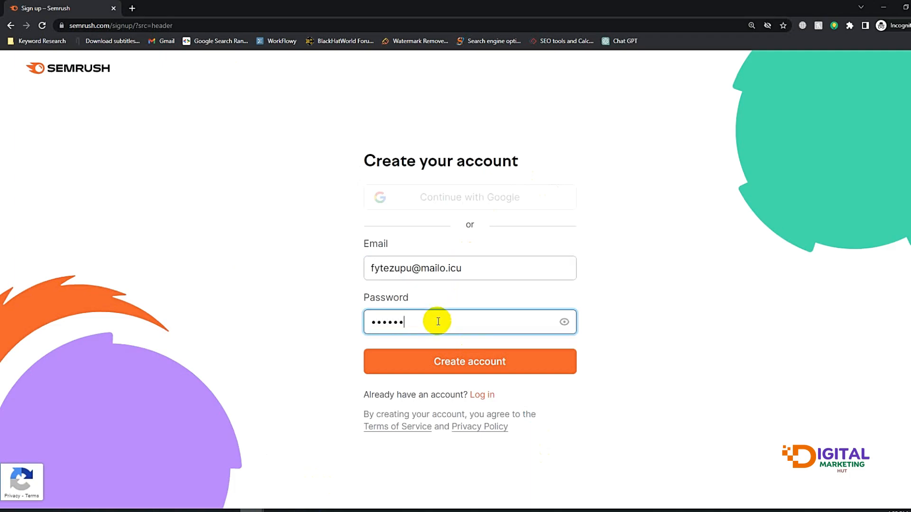
pyautogui.write('1')
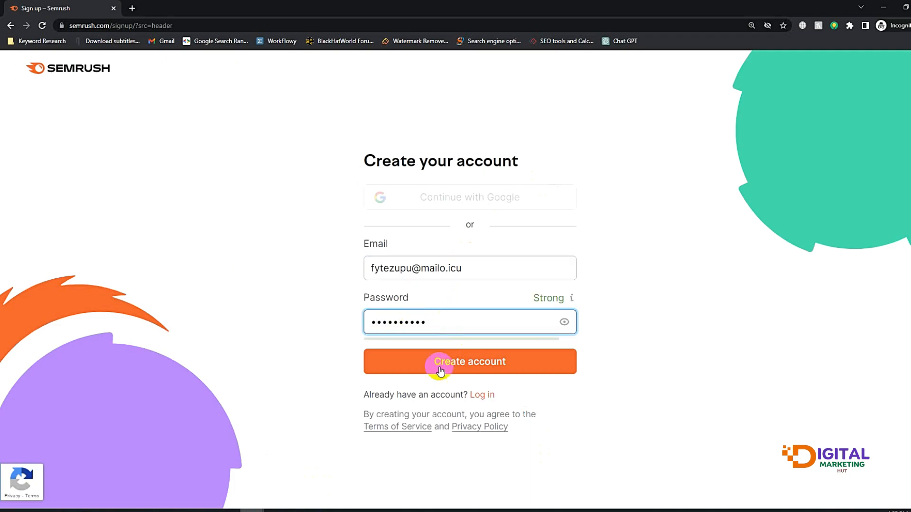
pyautogui.click(437, 363)
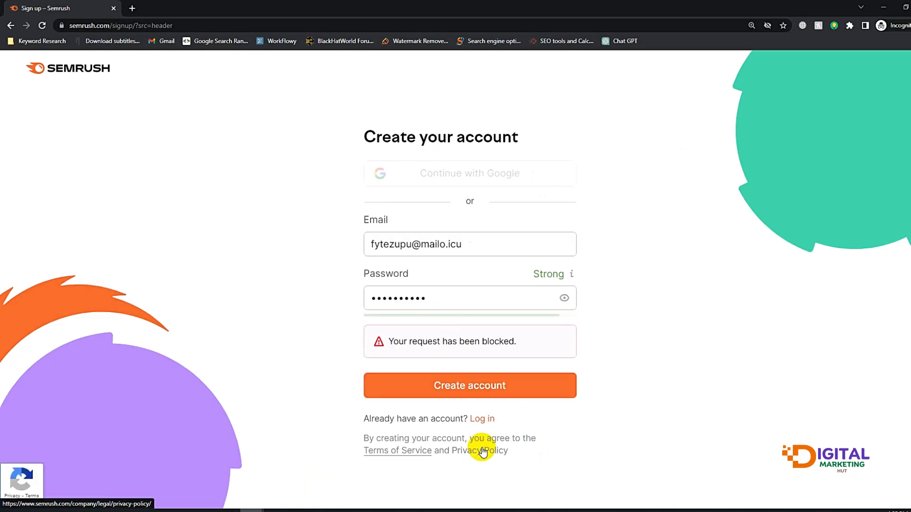
# - Replace the sign-up email with the temporary address copied from temp-mail.org and resubmit the Semrush account creation
pyautogui.moveTo(313, 510)
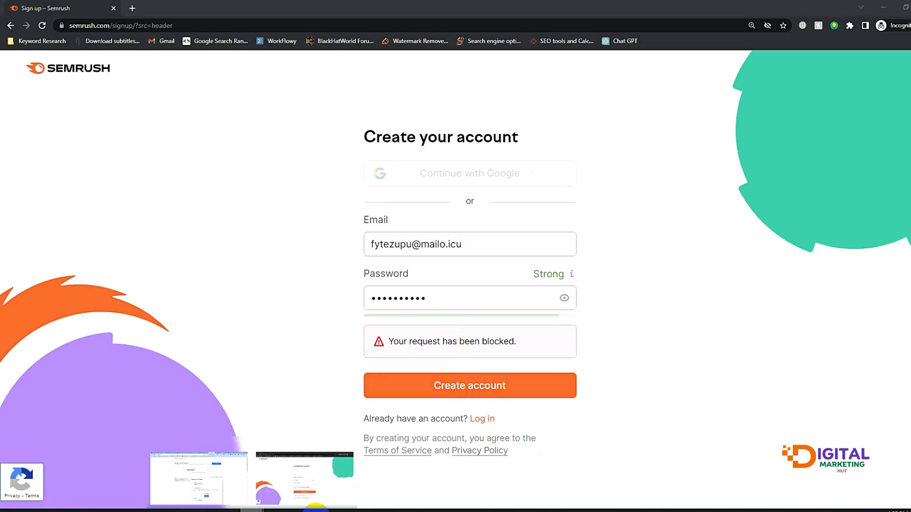
pyautogui.click(198, 478)
pyautogui.click(280, 8)
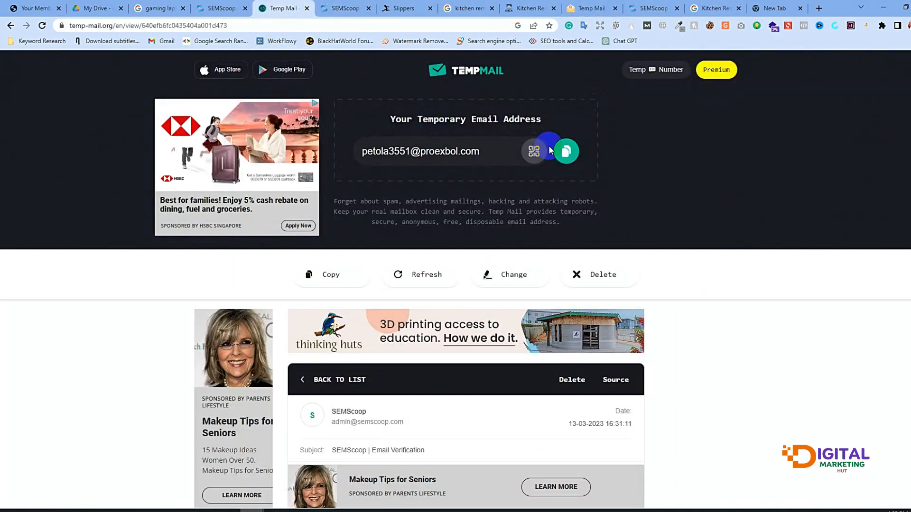
pyautogui.click(549, 148)
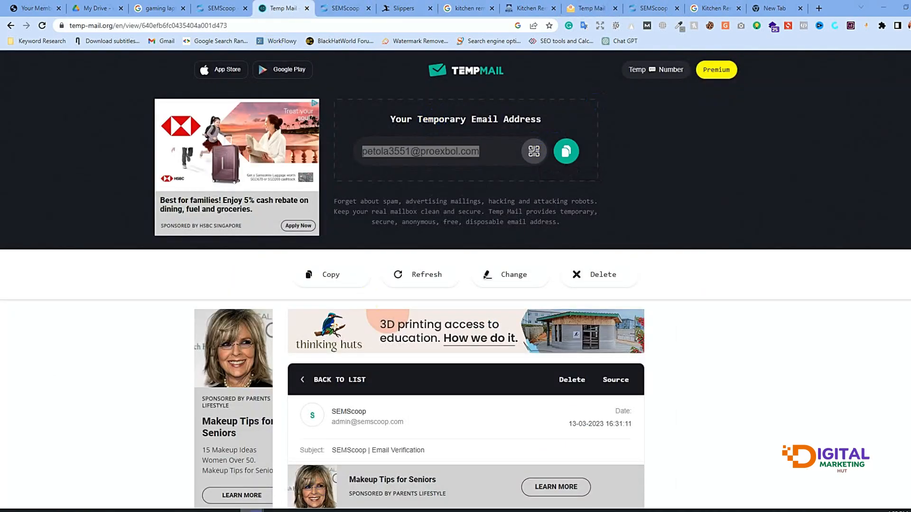
pyautogui.moveTo(252, 509)
pyautogui.click(304, 477)
pyautogui.moveTo(469, 245); pyautogui.dragTo(234, 240)
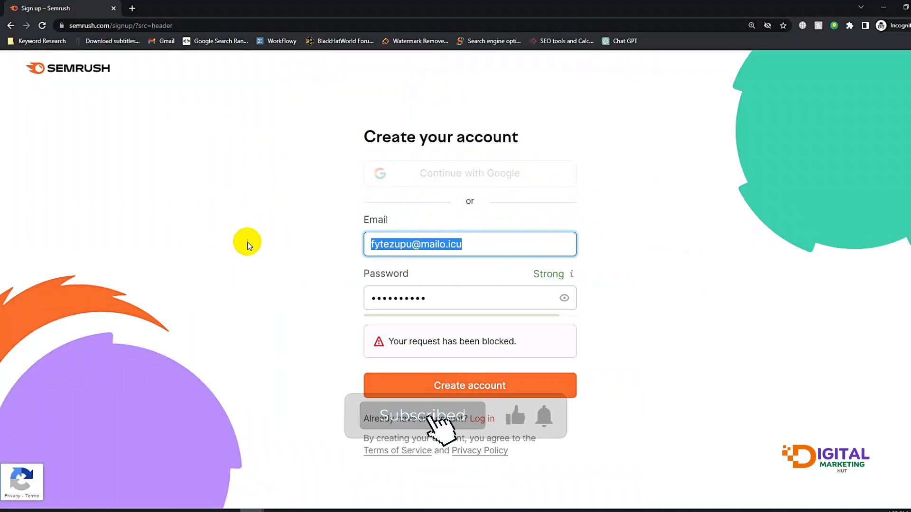
pyautogui.hotkey('ctrl', 'v')
pyautogui.click(432, 385)
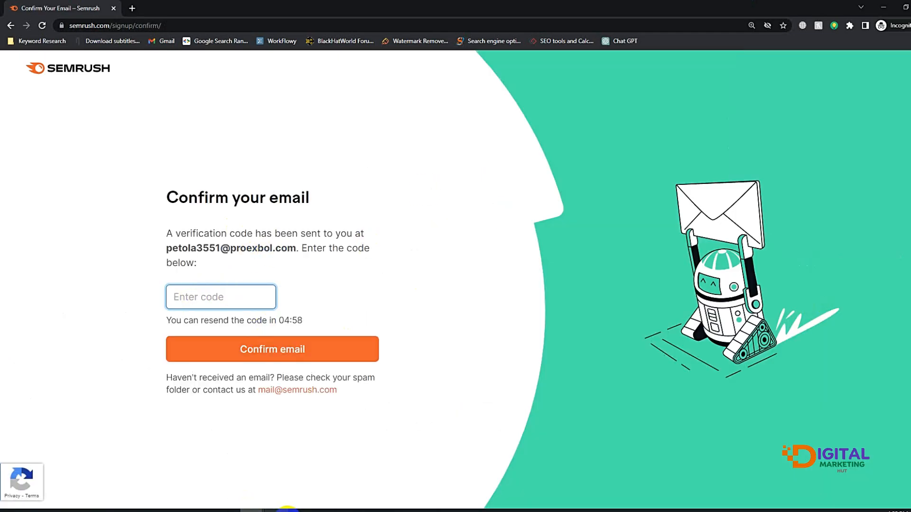
# - Return to the Temp Mail inbox and open the "Activation Code for Semrush" email to its verification code
pyautogui.moveTo(257, 510)
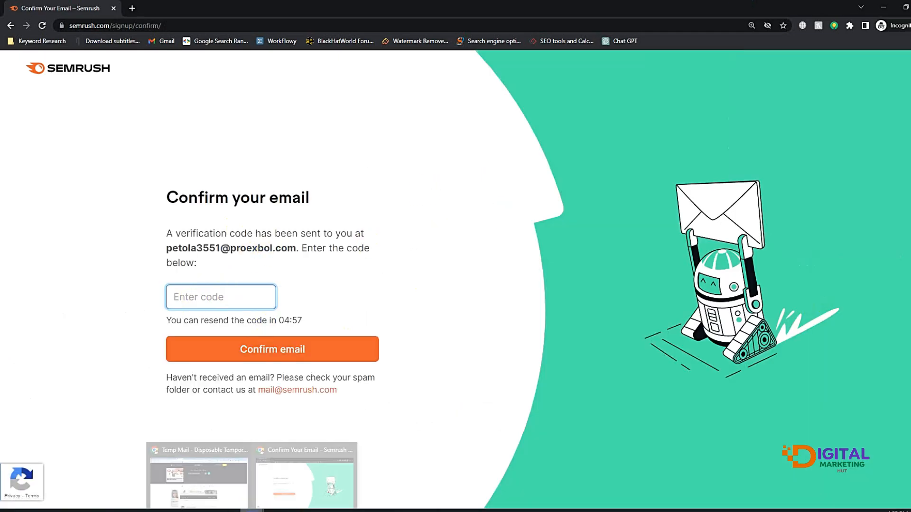
pyautogui.click(212, 493)
pyautogui.scroll(-3, 445, 366)
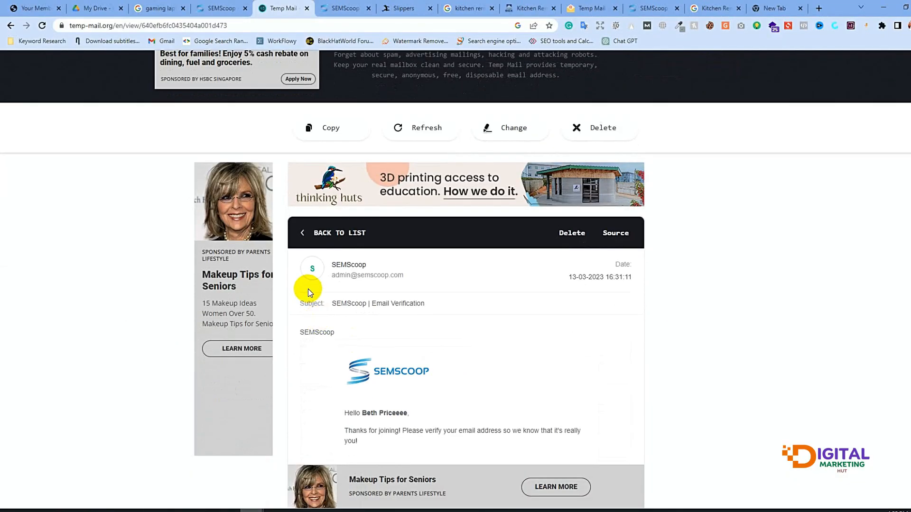
pyautogui.click(300, 233)
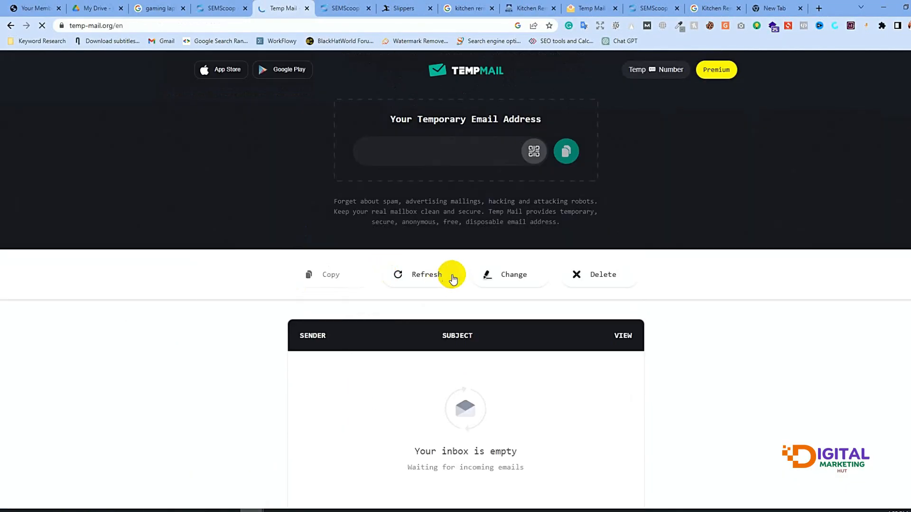
pyautogui.scroll(-2, 451, 277)
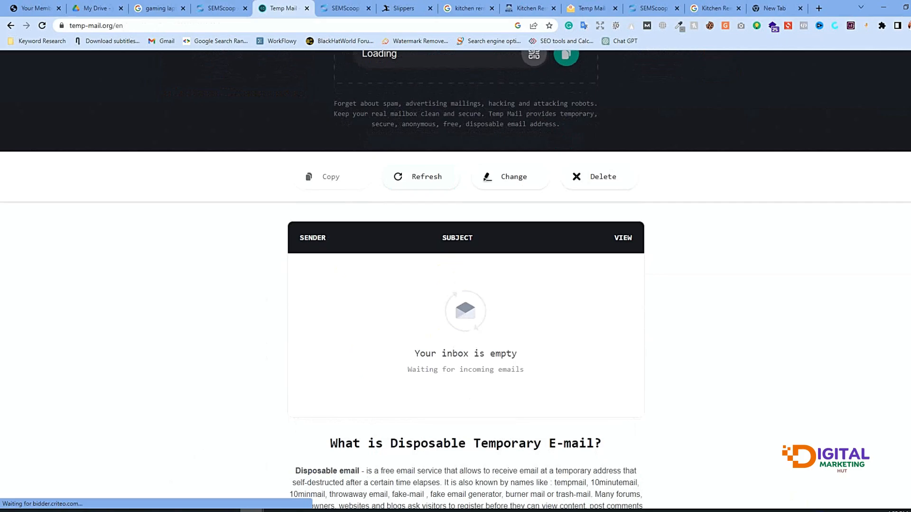
pyautogui.click(452, 273)
pyautogui.scroll(-2, 459, 359)
pyautogui.scroll(-3, 454, 365)
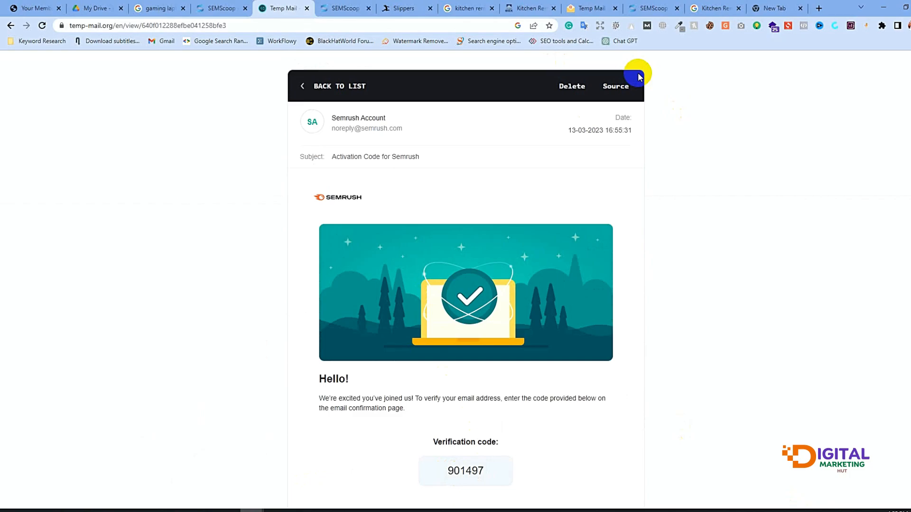
# - Enter the emailed verification code on the Semrush confirmation page and confirm the email address
pyautogui.moveTo(254, 509)
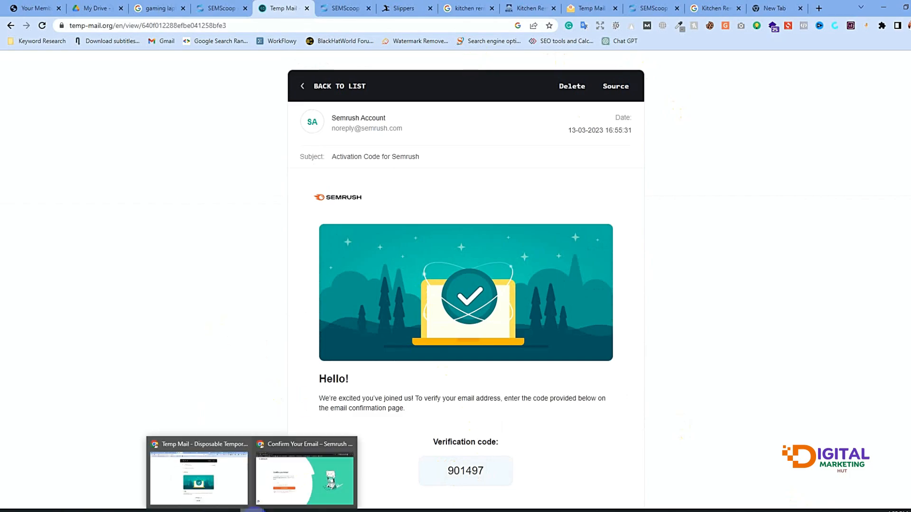
pyautogui.click(289, 474)
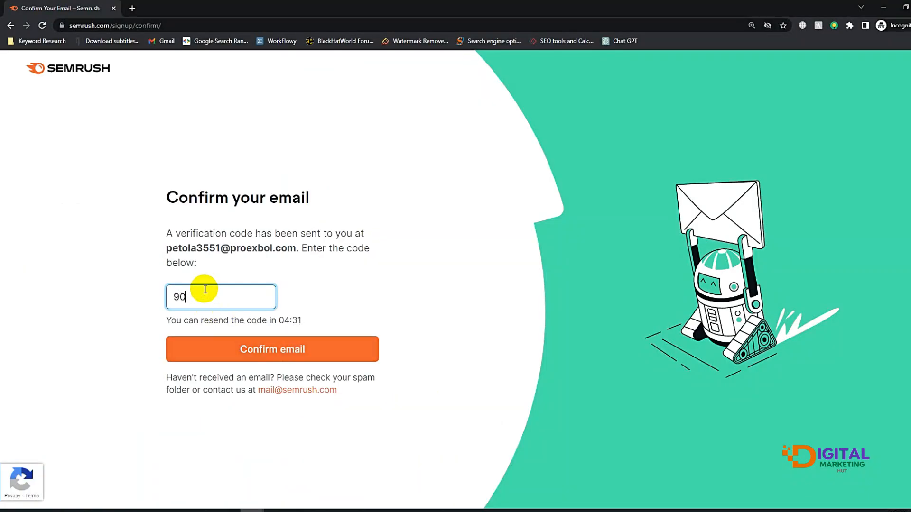
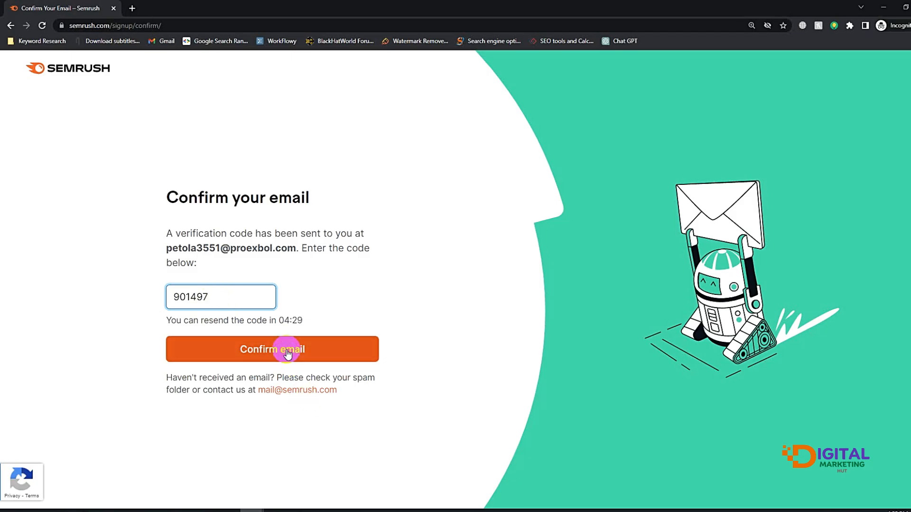
pyautogui.click(262, 349)
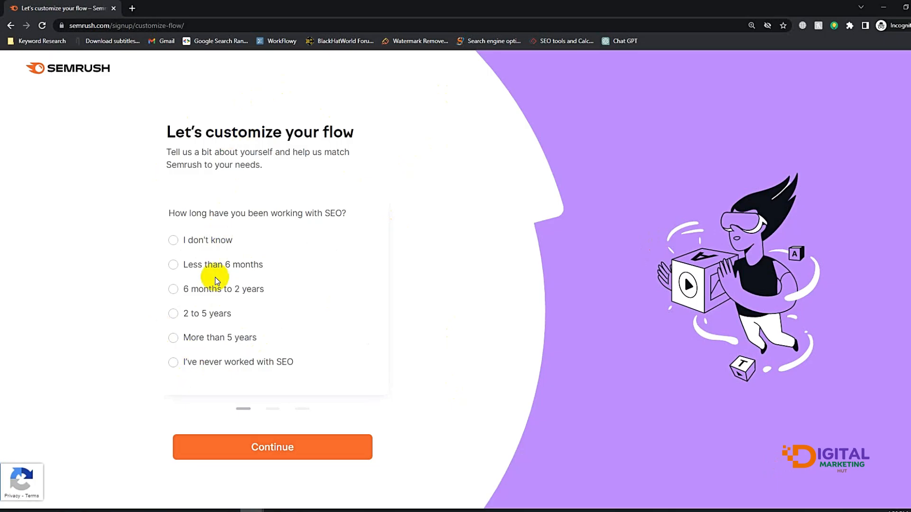
# - Answer the Semrush onboarding questions with "I've never worked with SEO", "Not sure yet" for the monthly budget and "Other" for the company type
pyautogui.click(232, 360)
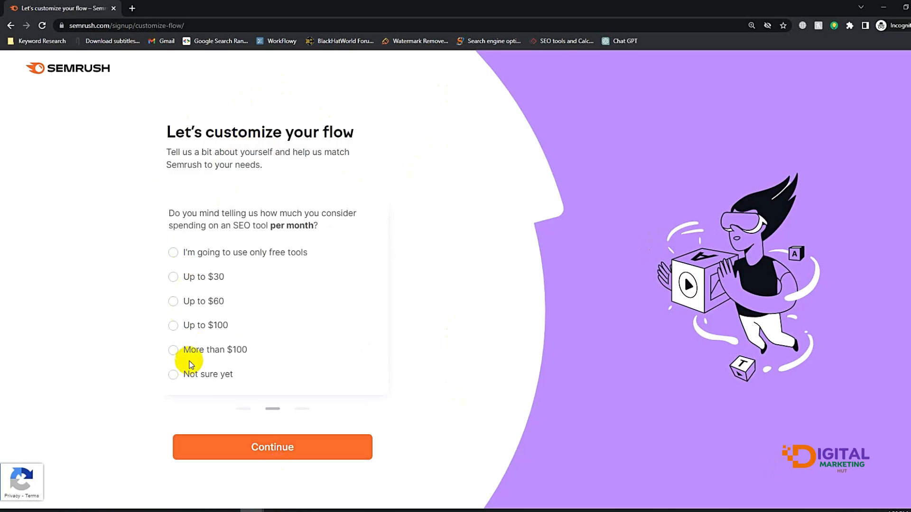
pyautogui.click(187, 376)
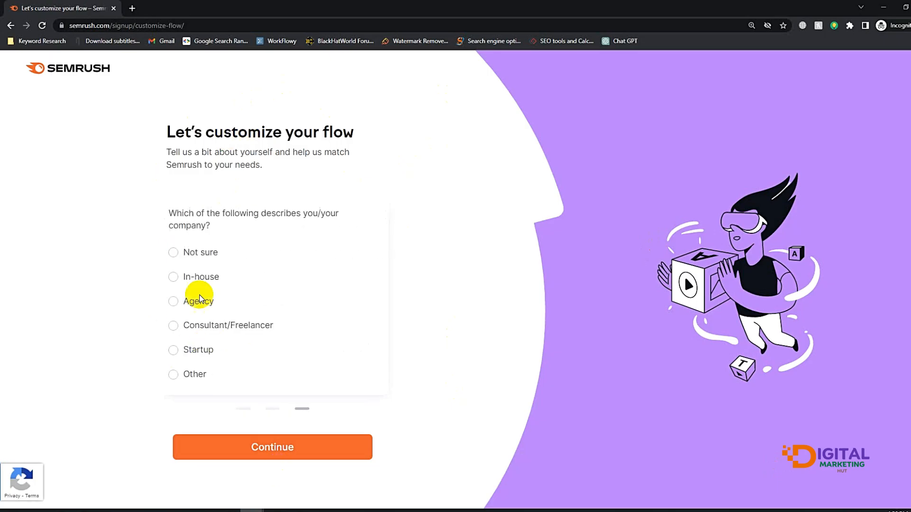
pyautogui.click(188, 373)
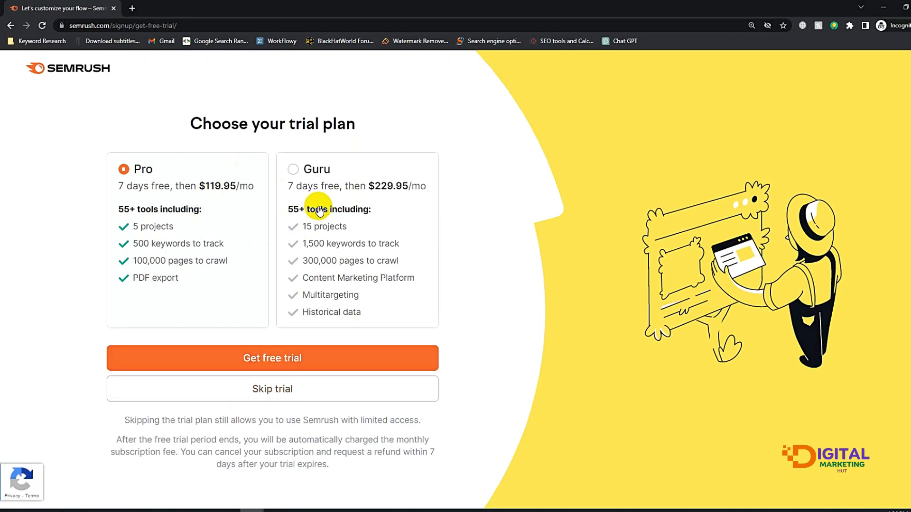
# - Skip the Semrush trial plan and the area-of-interest selection to reach the Projects dashboard
pyautogui.click(305, 381)
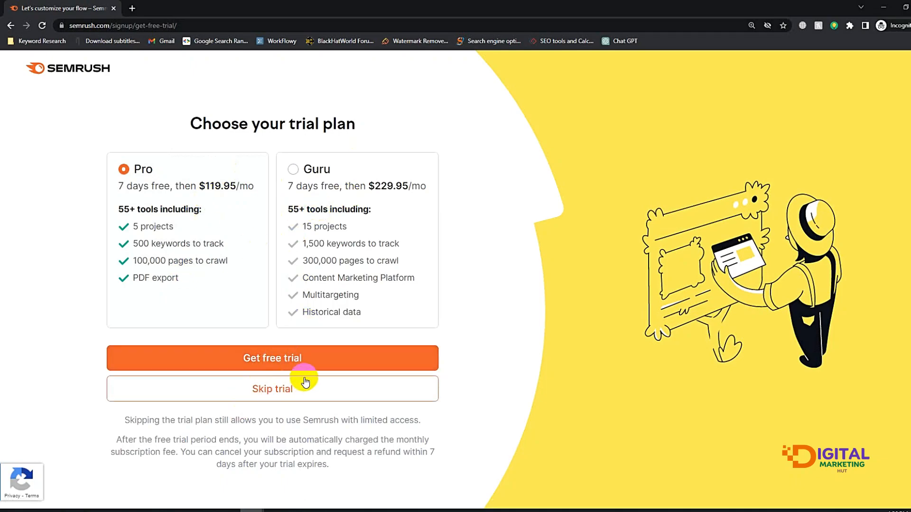
pyautogui.click(281, 397)
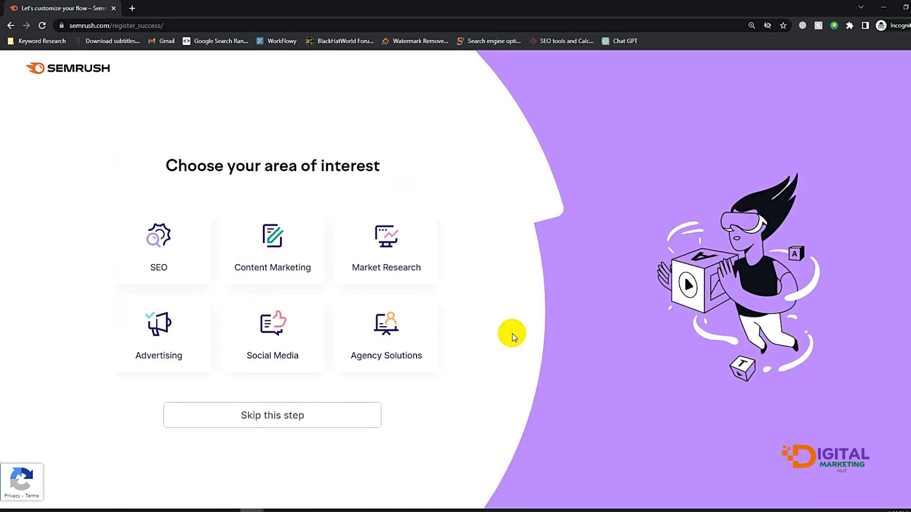
pyautogui.click(257, 429)
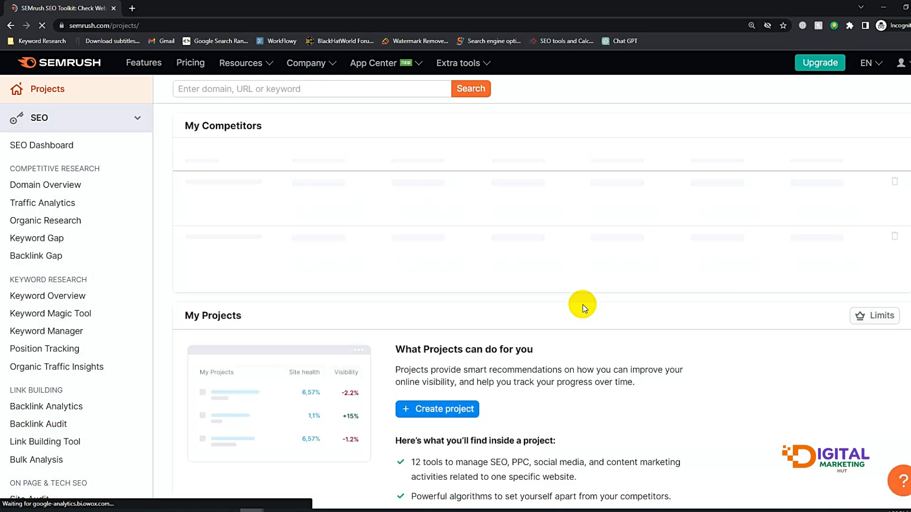
# - Search the Keyword Magic Tool for "kitchen remodeling" in the US database
pyautogui.scroll(-10, 659, 238)
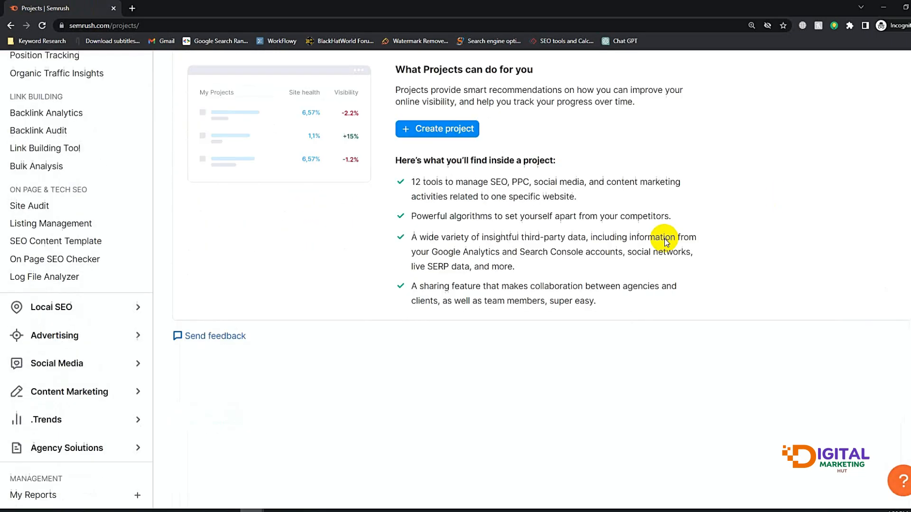
pyautogui.scroll(15, 656, 234)
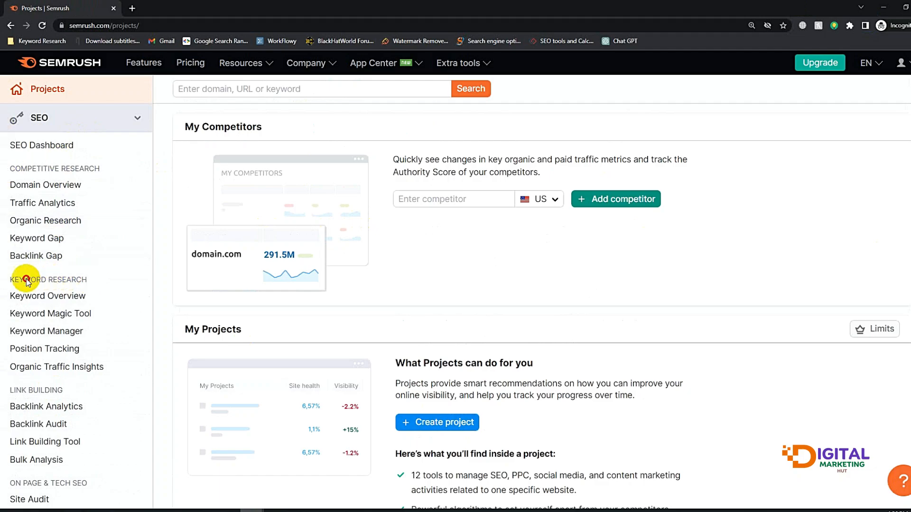
pyautogui.click(65, 317)
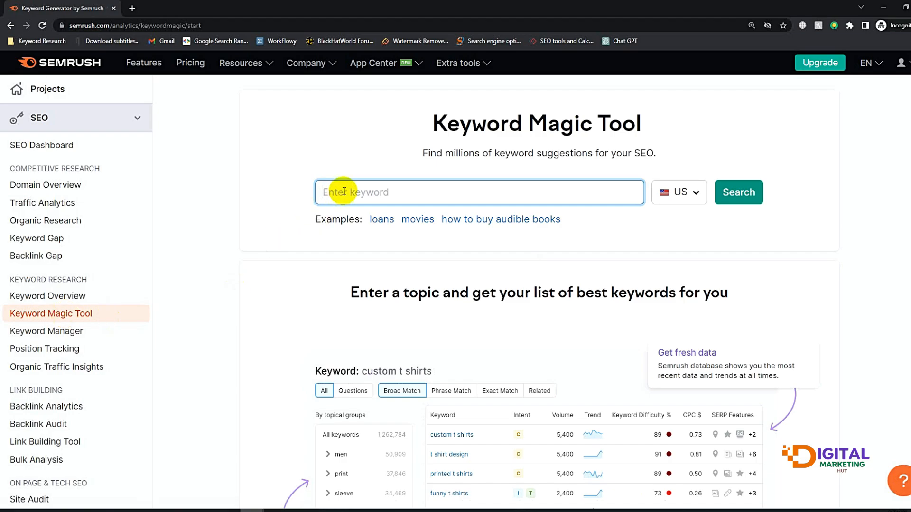
pyautogui.write('kitchen remodeling')
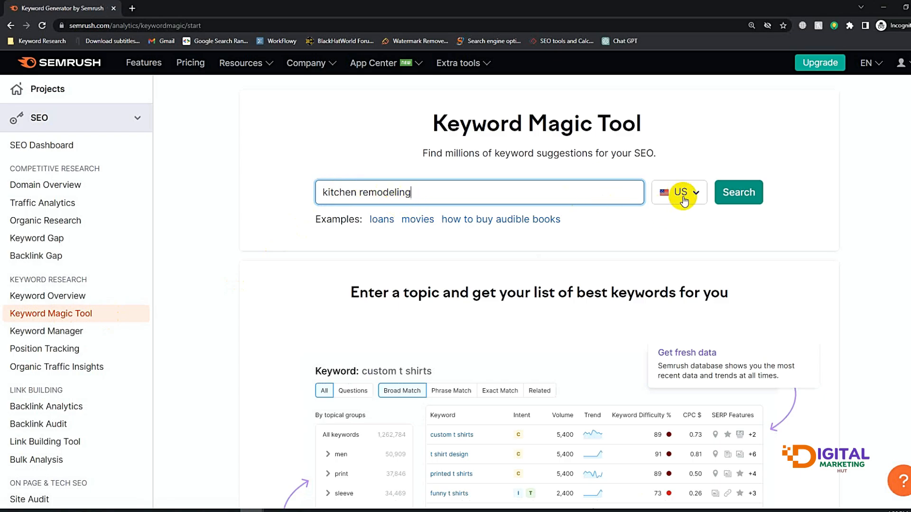
pyautogui.click(733, 192)
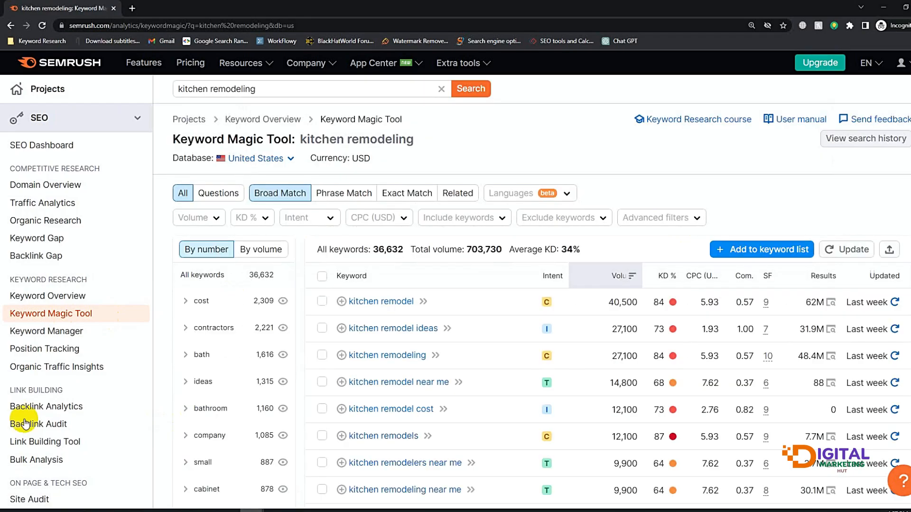
# - Compare the Semrush keyword total for "kitchen remodeling" with the keyword ideas list in SEMScoop
pyautogui.doubleClick(374, 250)
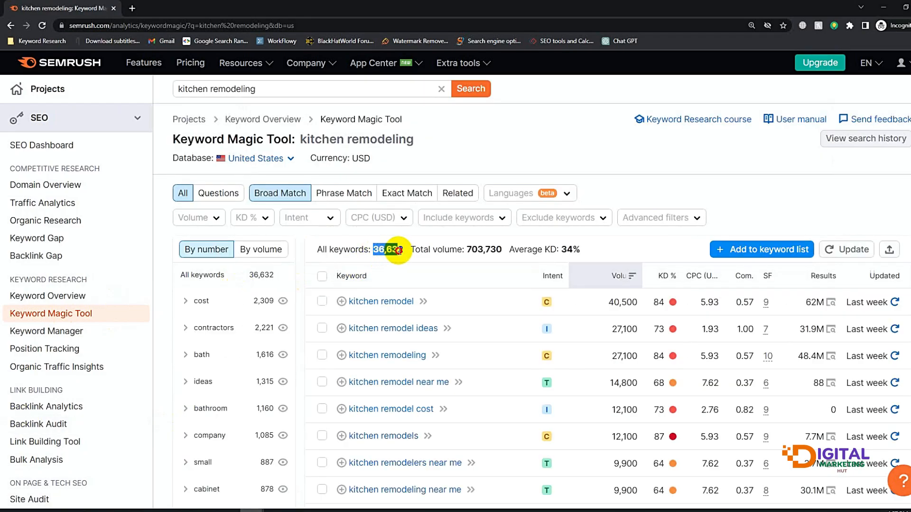
pyautogui.moveTo(255, 511)
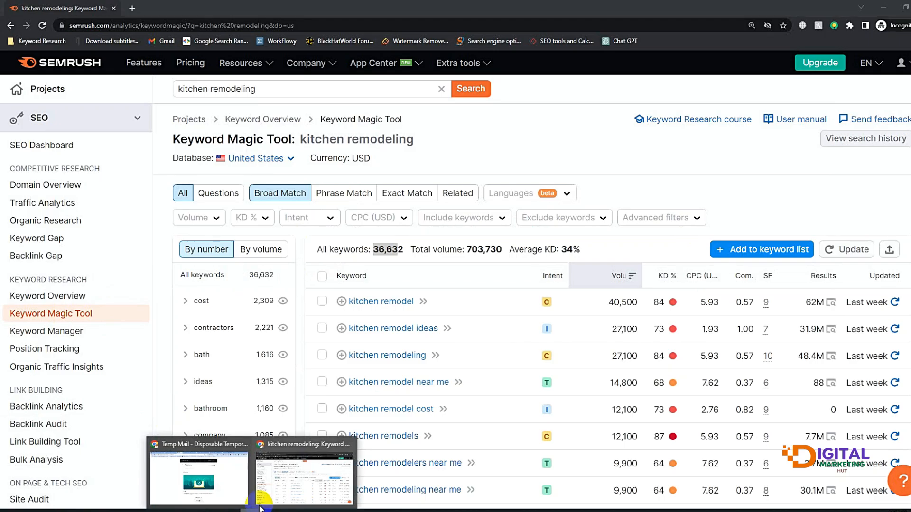
pyautogui.click(221, 480)
pyautogui.click(662, 4)
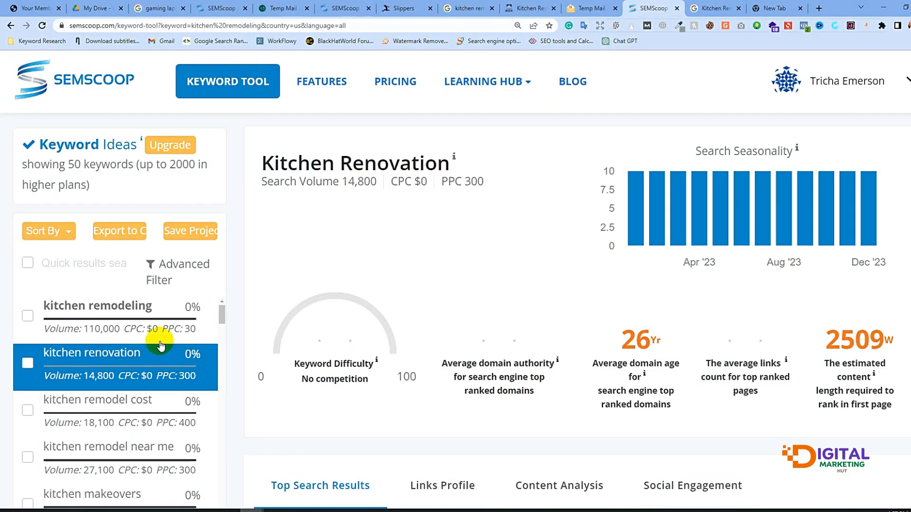
pyautogui.scroll(-6, 126, 370)
pyautogui.scroll(-8, 129, 376)
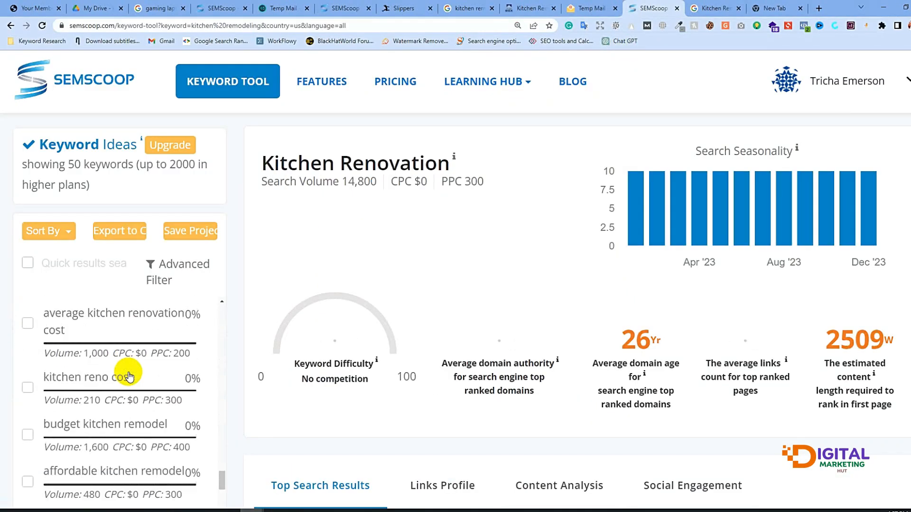
pyautogui.scroll(15, 127, 373)
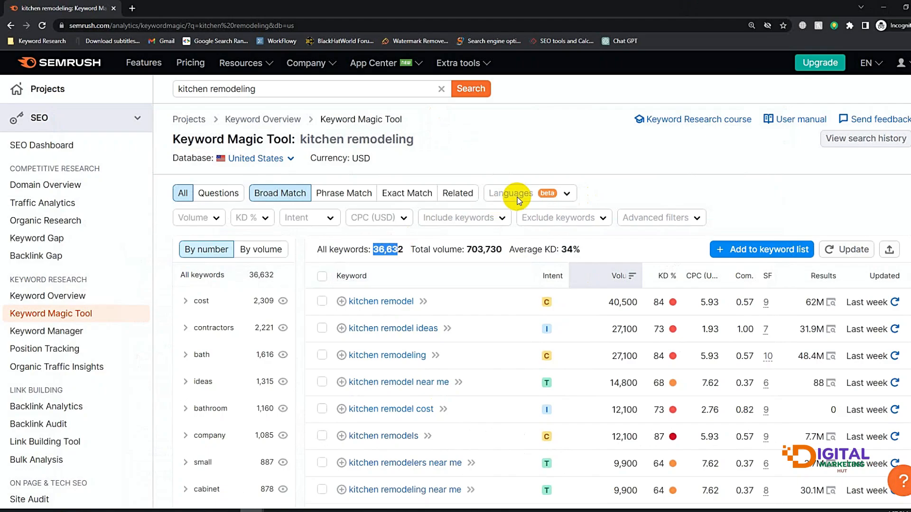
# - Examine the intent labels, volumes and keyword difficulty of the kitchen remodeling keywords in Semrush
pyautogui.scroll(-2, 517, 197)
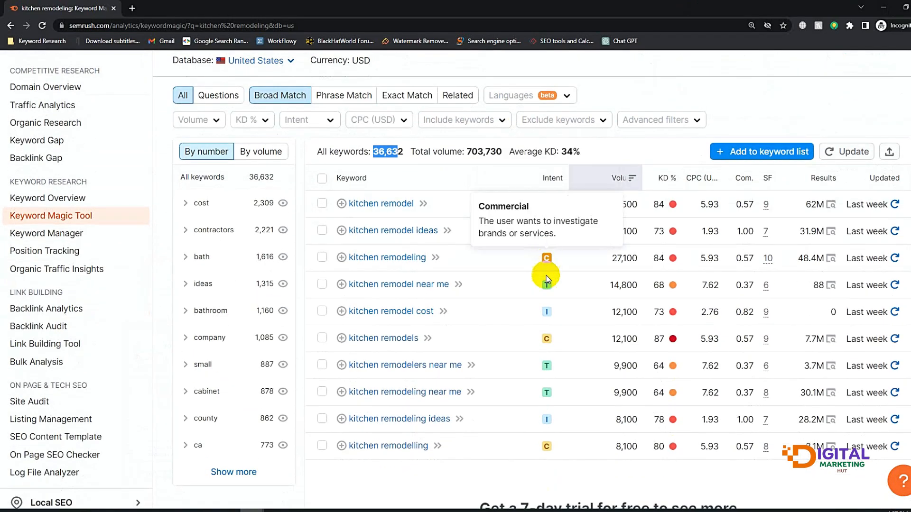
pyautogui.moveTo(546, 286)
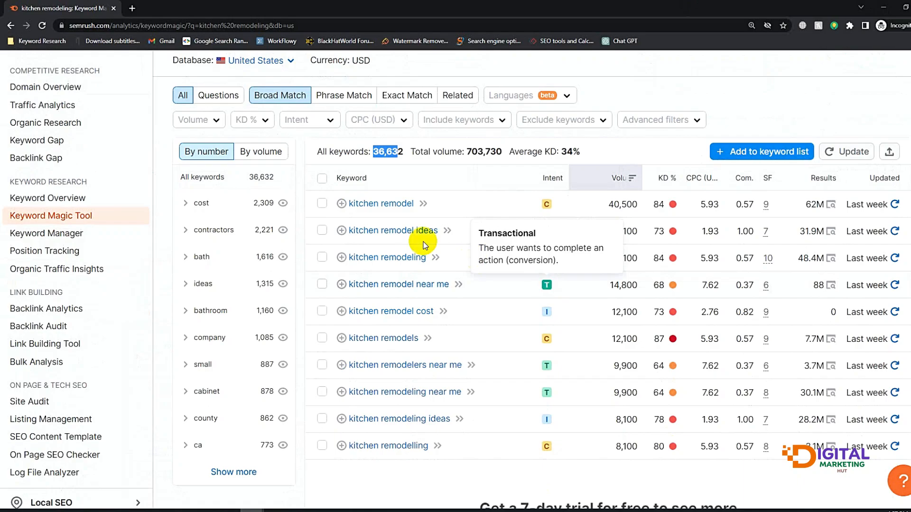
pyautogui.hotkey('ctrl', '+')
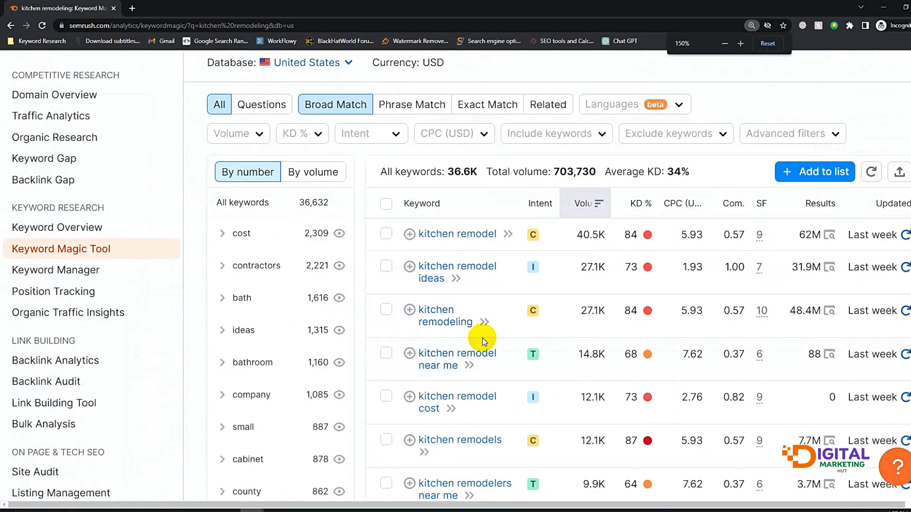
pyautogui.hotkey('ctrl', '-')
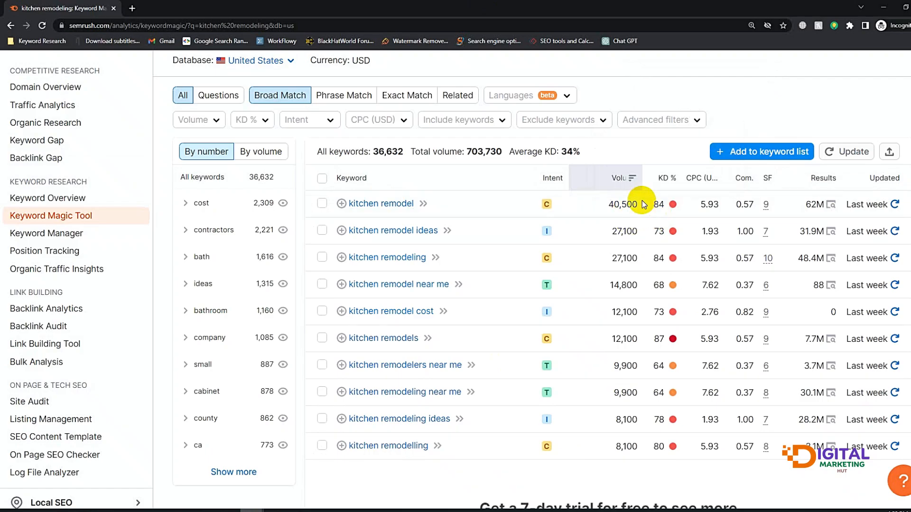
# - Switch to the Notepad notes, highlight the long tail, low keyword difficulty and high search volume criteria, and return to Semrush
pyautogui.click(304, 505)
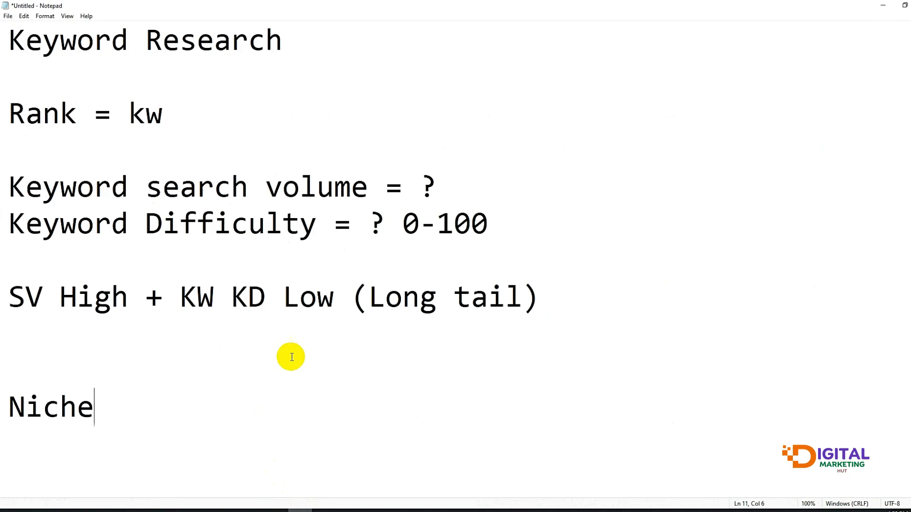
pyautogui.moveTo(368, 298); pyautogui.dragTo(520, 293)
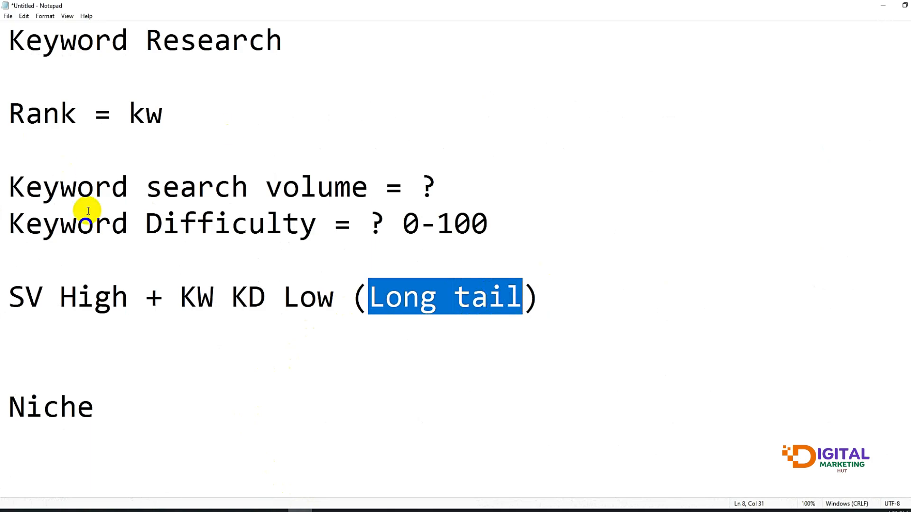
pyautogui.moveTo(180, 295); pyautogui.dragTo(317, 292)
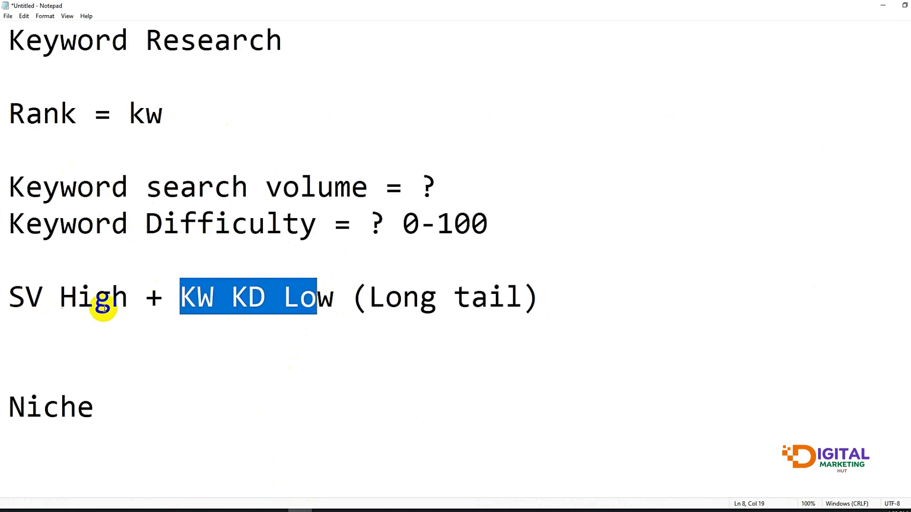
pyautogui.moveTo(127, 298); pyautogui.dragTo(2, 300)
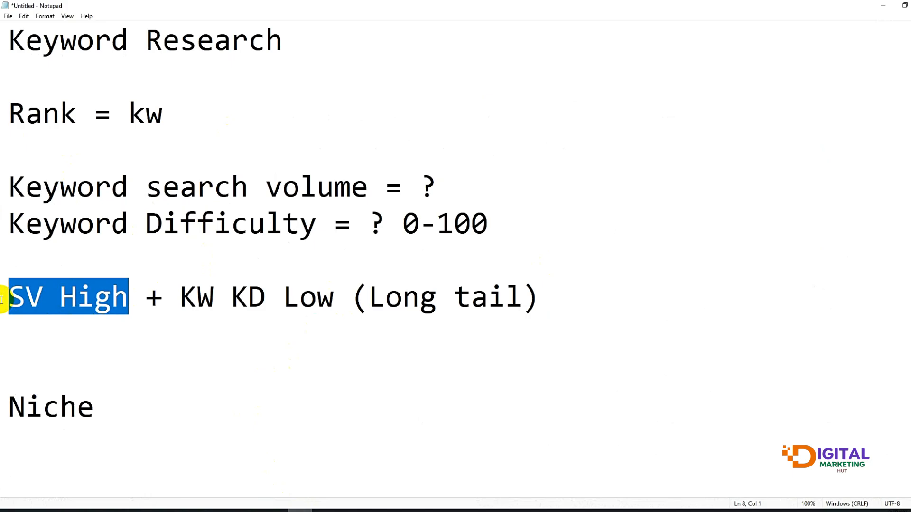
pyautogui.click(883, 5)
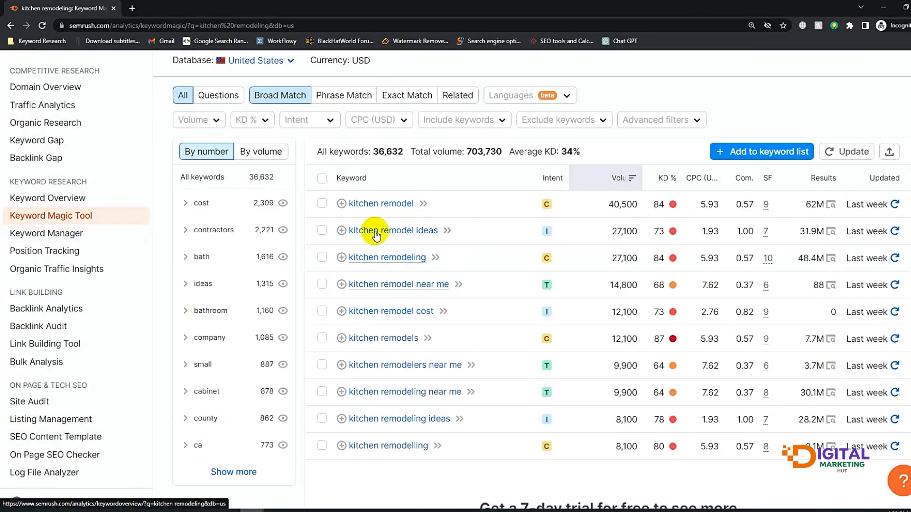
# - Review the volume filter ranges and limit the keyword difficulty to a custom maximum of 30%
pyautogui.scroll(2, 317, 235)
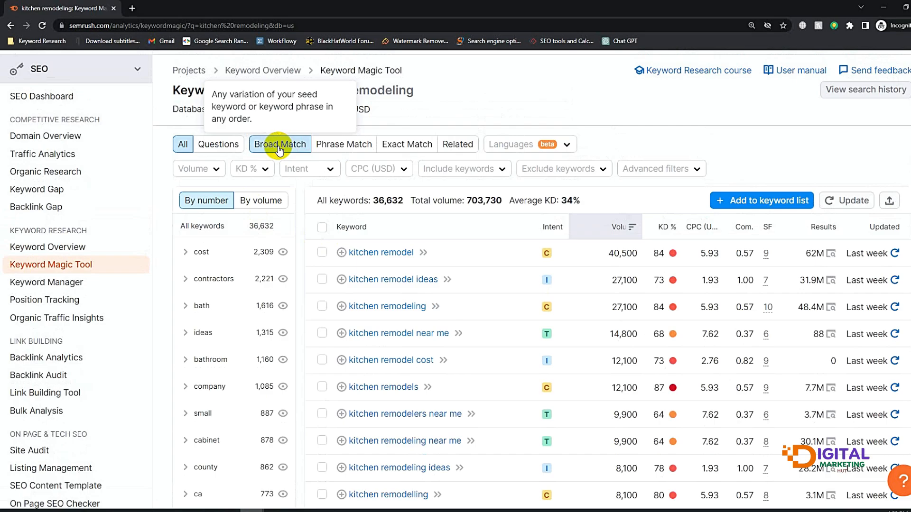
pyautogui.click(209, 174)
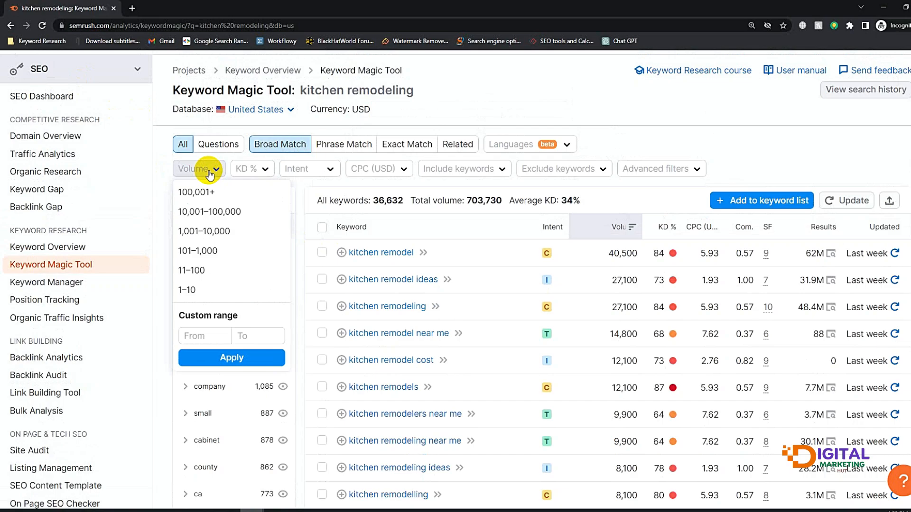
pyautogui.click(240, 171)
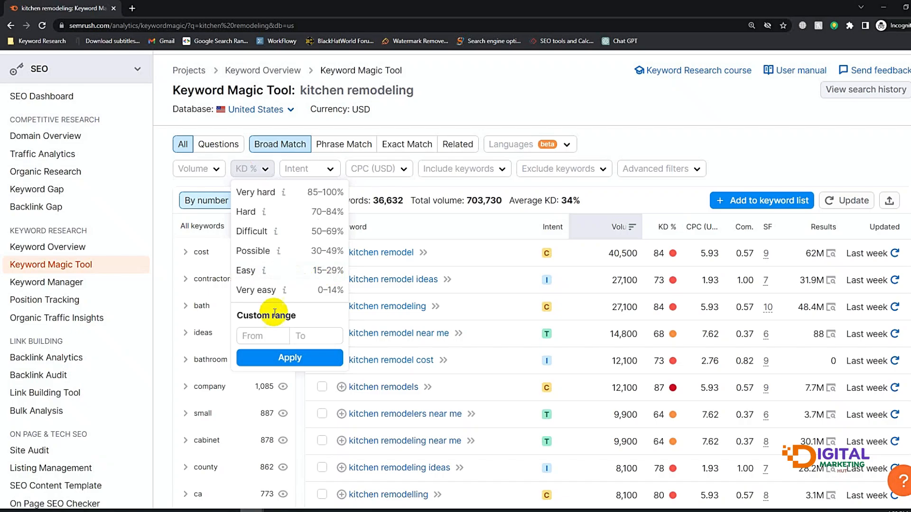
pyautogui.click(259, 337)
pyautogui.click(304, 335)
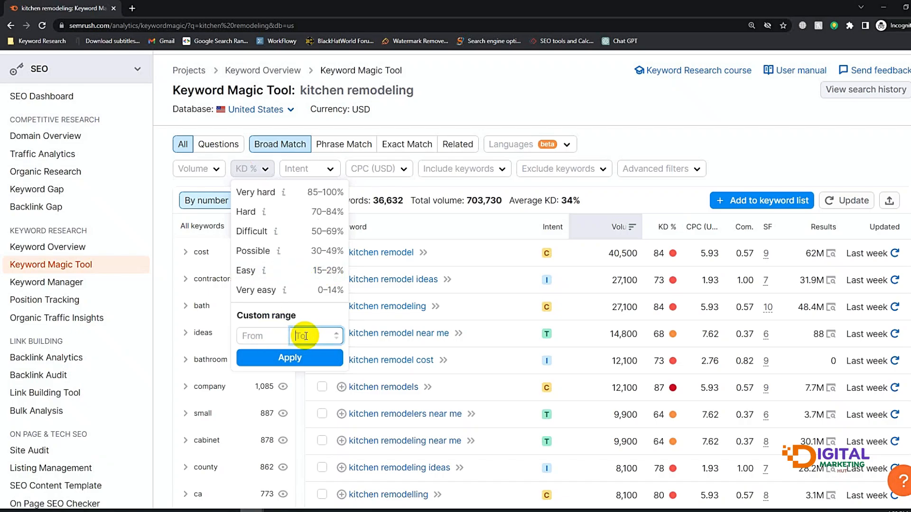
pyautogui.click(255, 334)
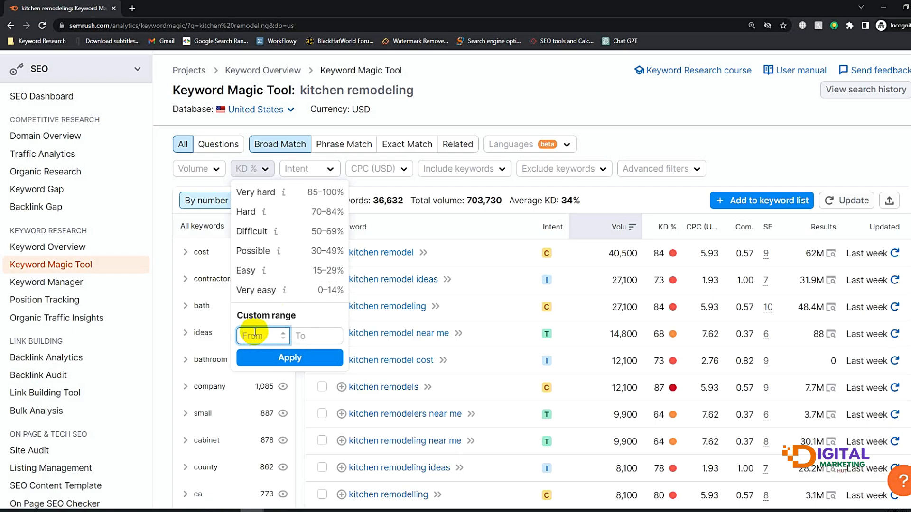
pyautogui.click(297, 336)
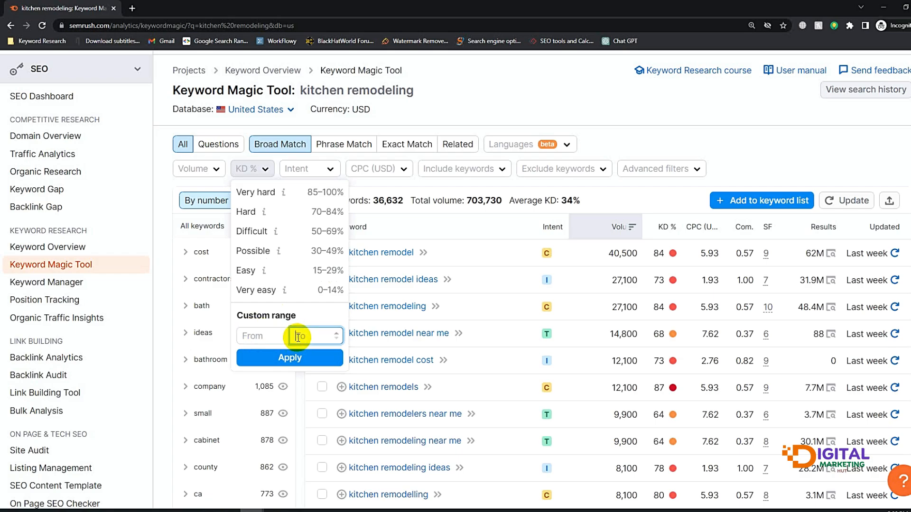
pyautogui.write('30')
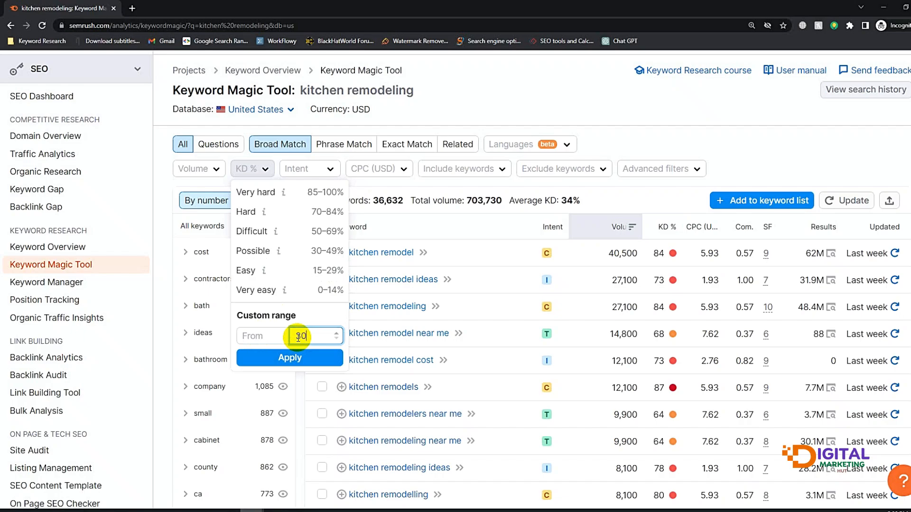
pyautogui.click(309, 357)
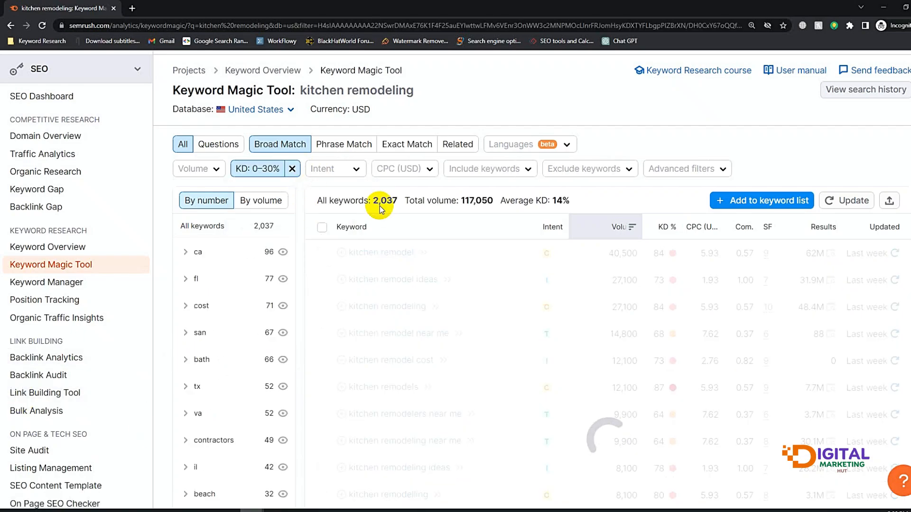
# - Examine the volumes and difficulty ratings of the low-difficulty kitchen remodeling keywords
pyautogui.scroll(1, 380, 205)
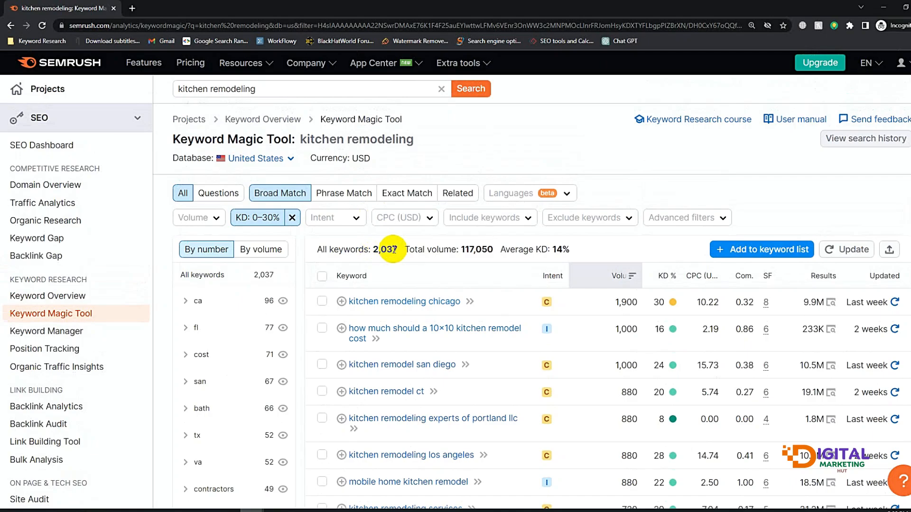
pyautogui.scroll(-2, 678, 295)
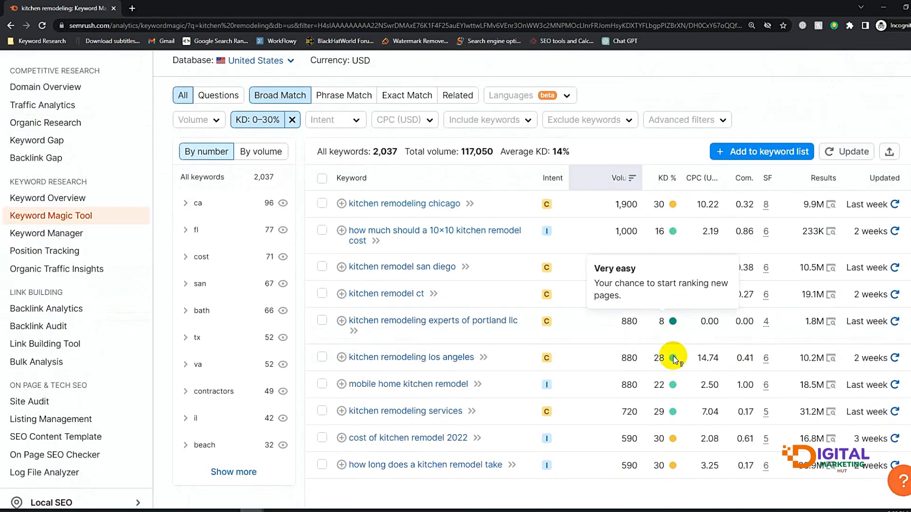
pyautogui.scroll(-1, 676, 367)
pyautogui.scroll(-2, 674, 376)
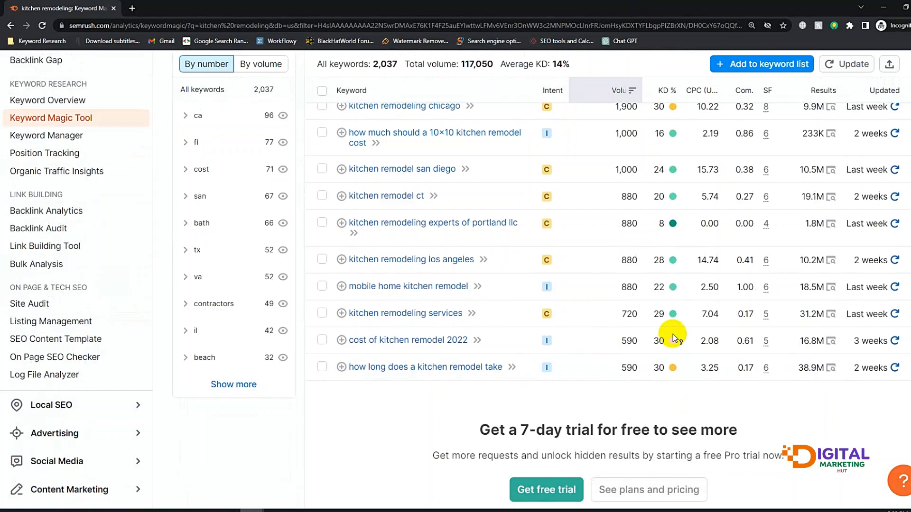
pyautogui.scroll(3, 660, 280)
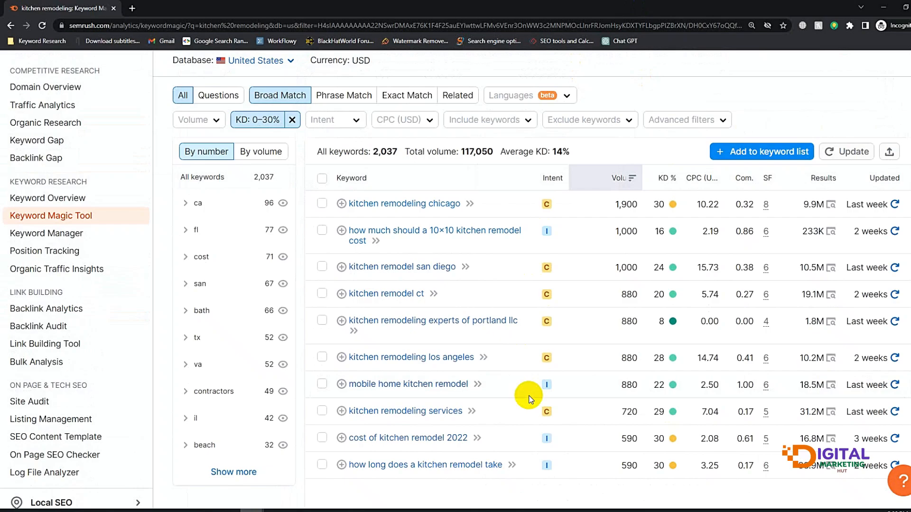
pyautogui.scroll(2, 273, 200)
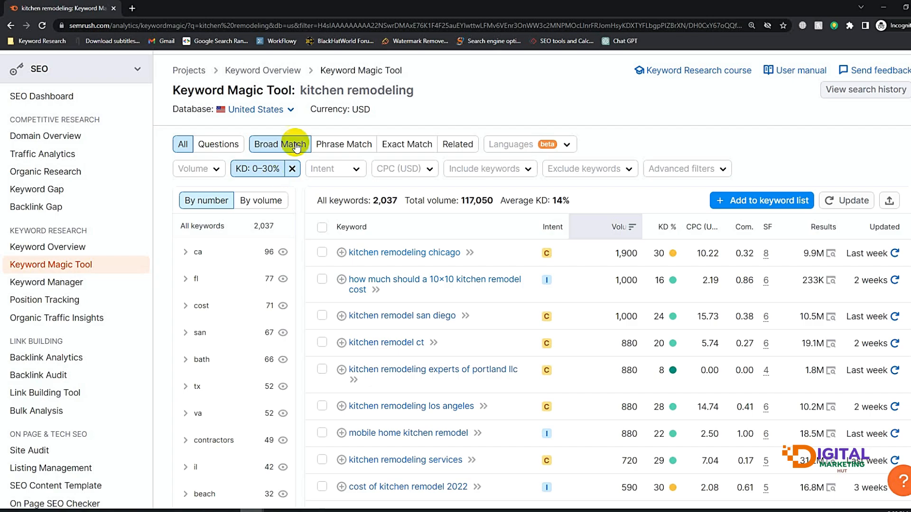
# - Filter the low-difficulty keywords by Informational intent and review the resulting list
pyautogui.click(328, 174)
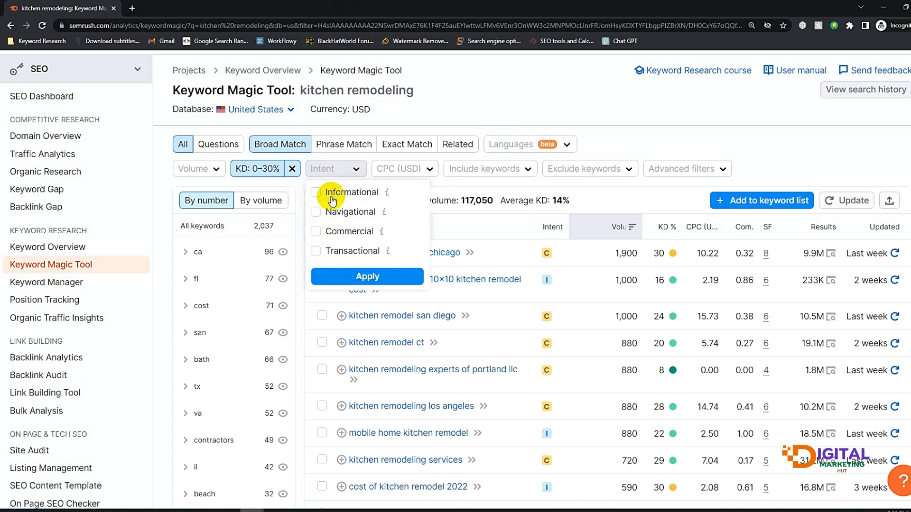
pyautogui.click(331, 194)
pyautogui.click(340, 276)
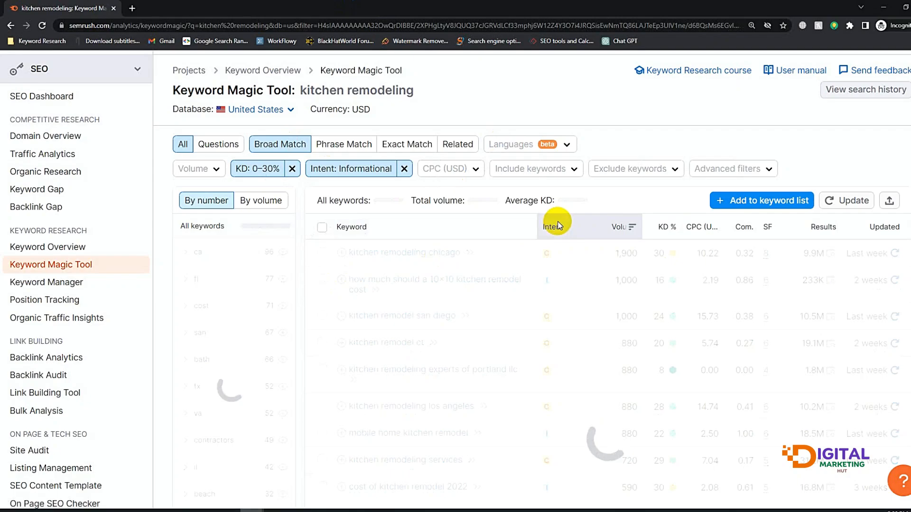
pyautogui.scroll(1, 559, 225)
pyautogui.scroll(-1, 563, 224)
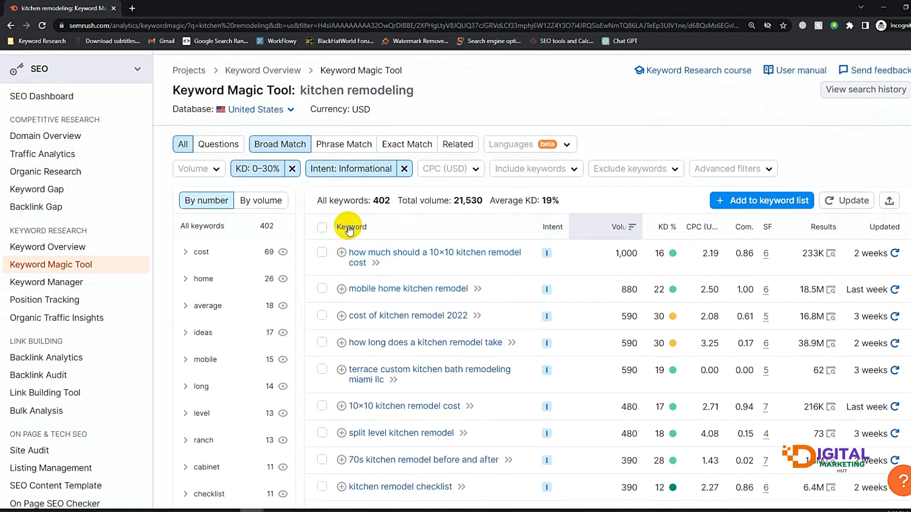
# - Highlight the total keyword count and review the filtered informational kitchen remodeling keywords
pyautogui.doubleClick(381, 201)
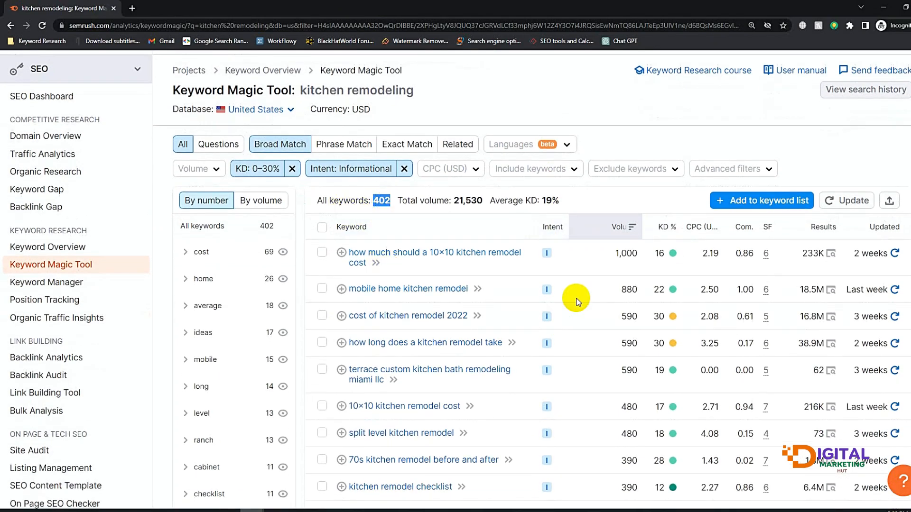
pyautogui.scroll(-1, 577, 302)
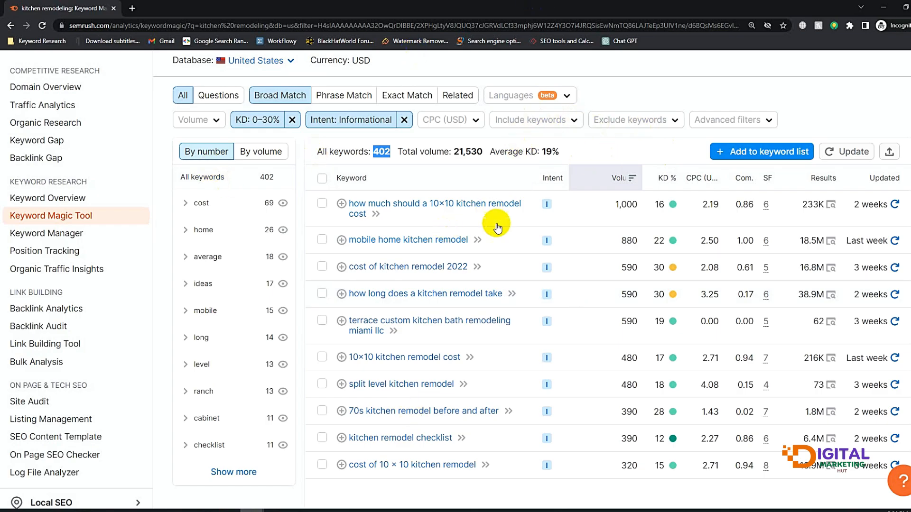
# - Switch to the Notepad notes and highlight the "SV High" criterion
pyautogui.click(303, 509)
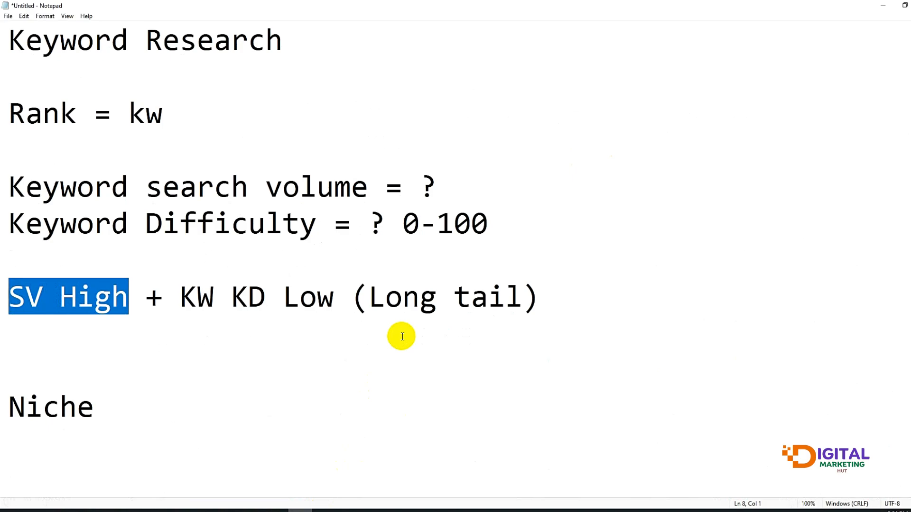
pyautogui.click(134, 299)
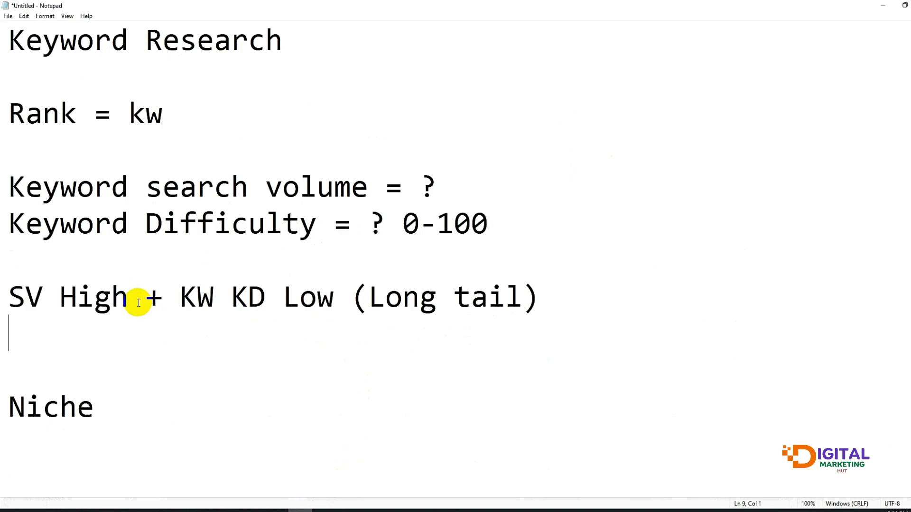
pyautogui.moveTo(135, 300); pyautogui.dragTo(31, 299)
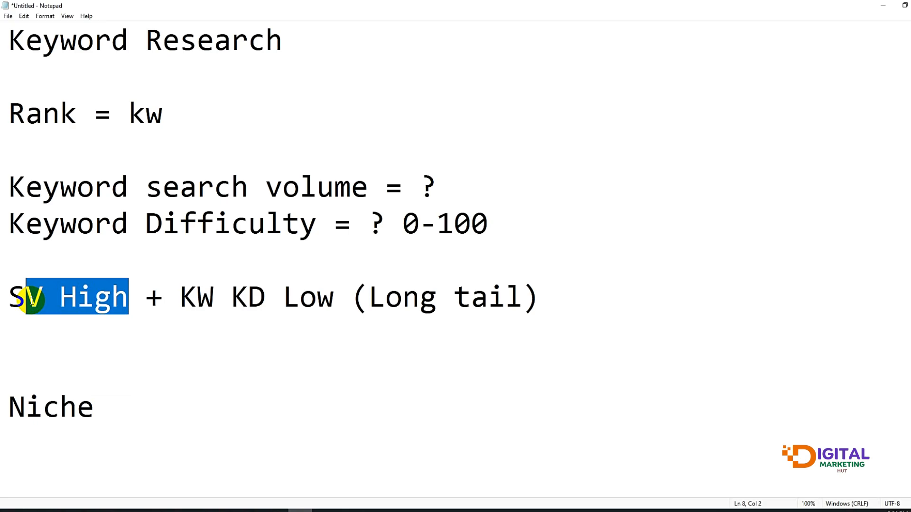
# - Insert three line breaks after the "SV High + KW KD Low (Long tail)" line in the notes
pyautogui.click(549, 298)
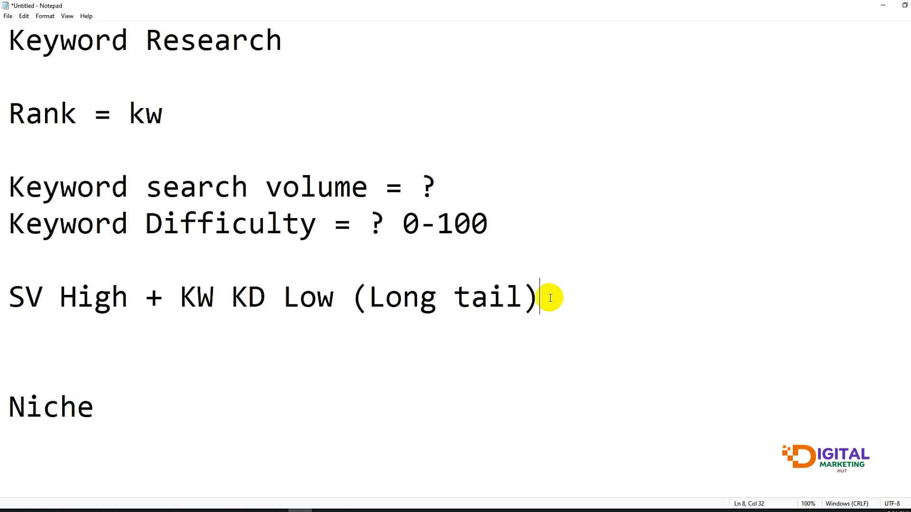
pyautogui.press('Return')
pyautogui.press('Return')
pyautogui.press('Return')
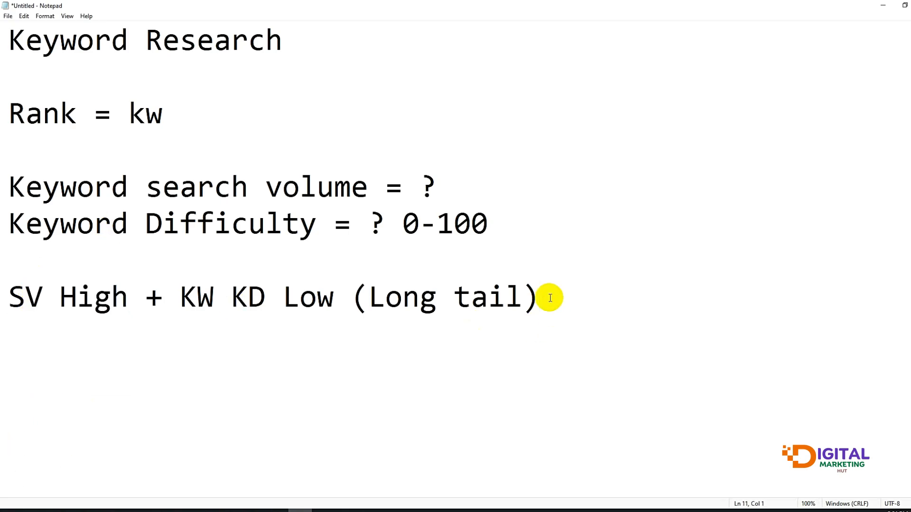
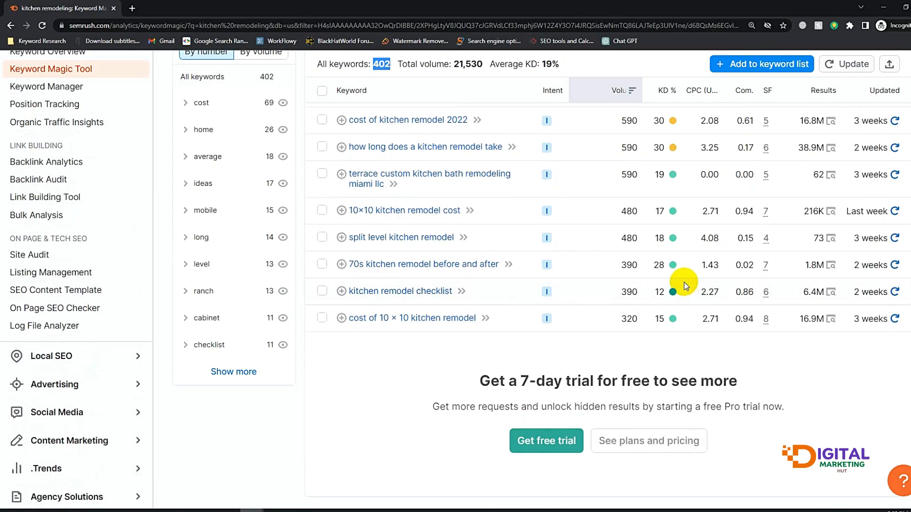
# - Switch to the other browser window and open Semrush through the Tools Banana membership page and its access extension
pyautogui.scroll(2, 688, 284)
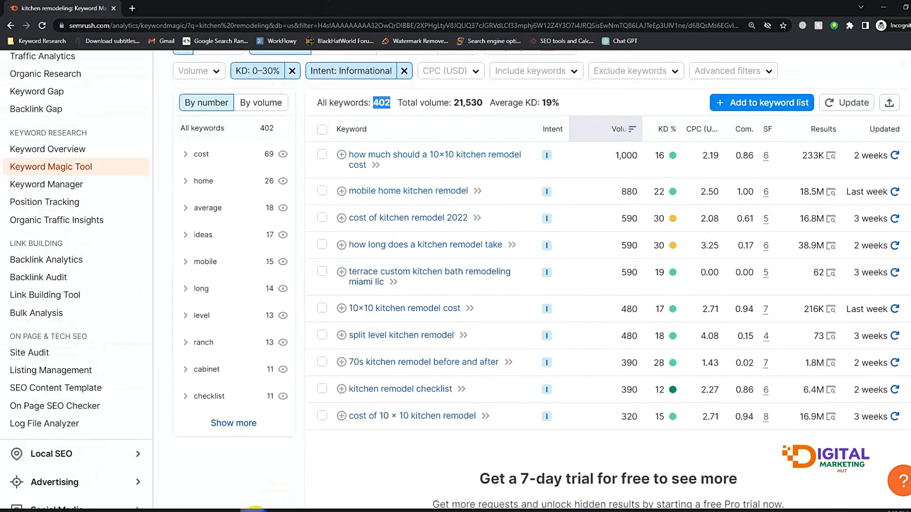
pyautogui.click(252, 510)
pyautogui.click(222, 488)
pyautogui.click(37, 8)
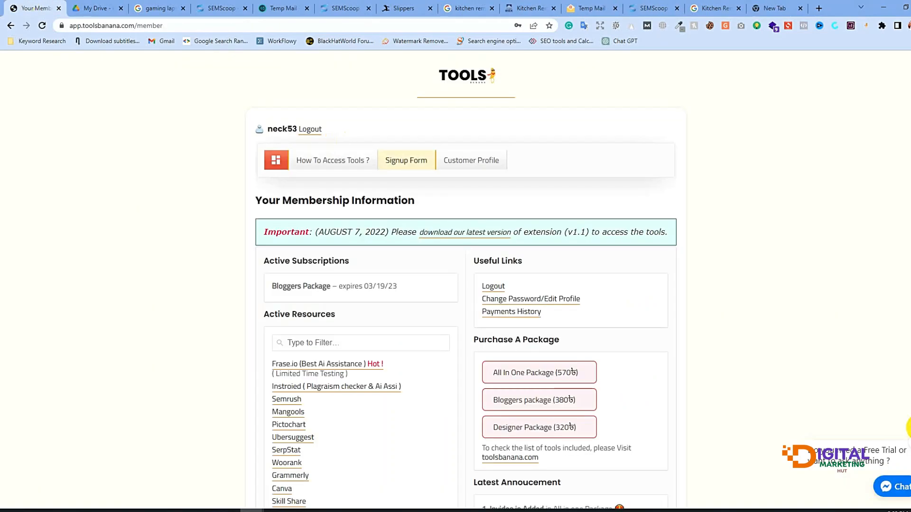
pyautogui.middleClick(292, 399)
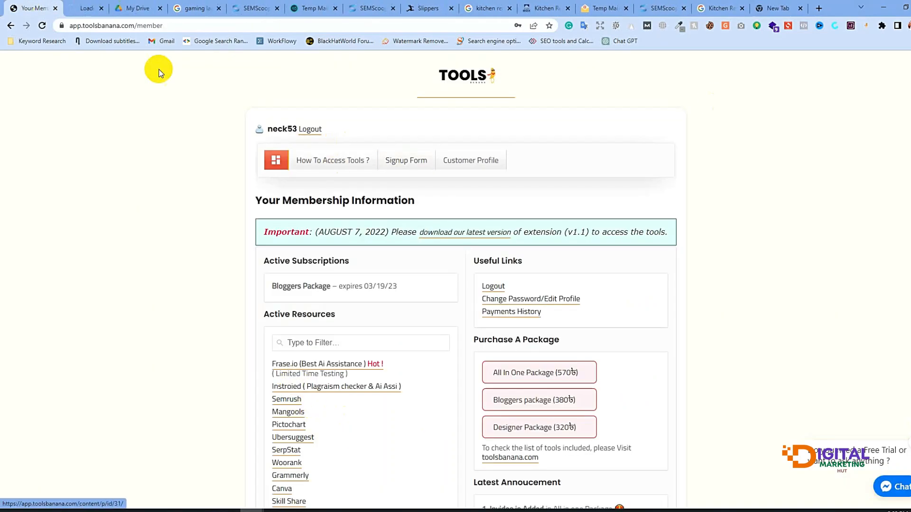
pyautogui.click(88, 7)
pyautogui.click(507, 316)
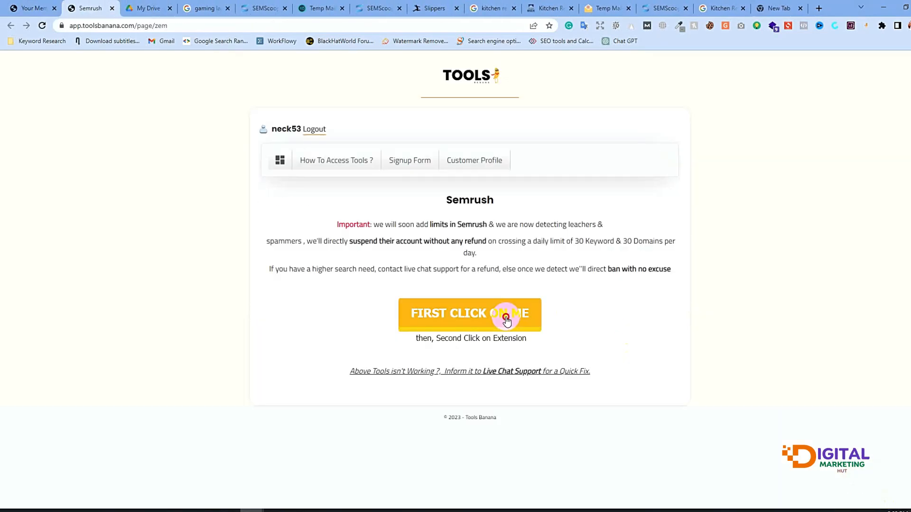
pyautogui.click(866, 28)
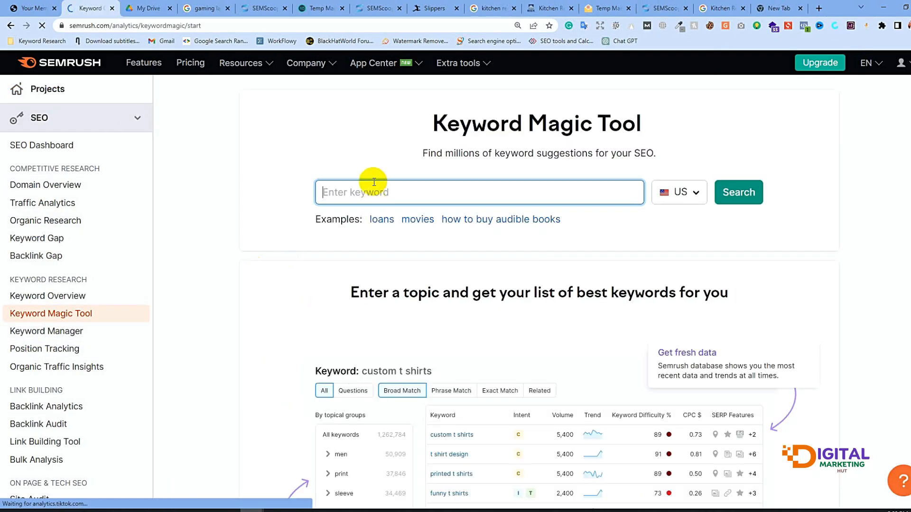
# - Search the Keyword Magic Tool for "kitchen remodeling" in the US database and look over the results
pyautogui.write('kitchen re')
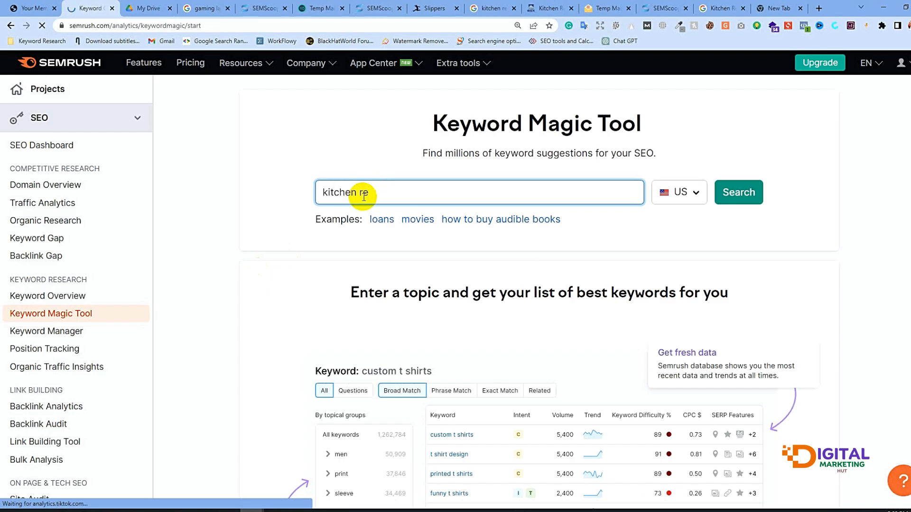
pyautogui.write('modeling')
pyautogui.click(738, 192)
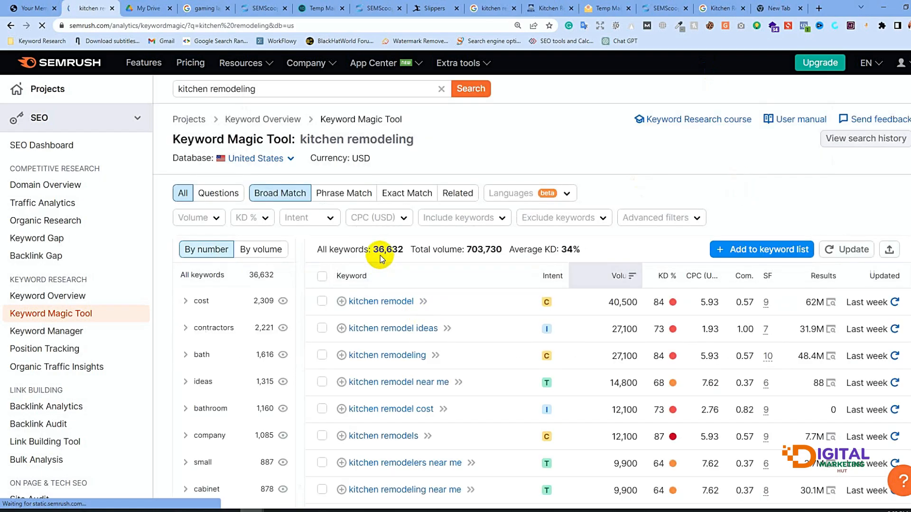
pyautogui.scroll(-15, 646, 372)
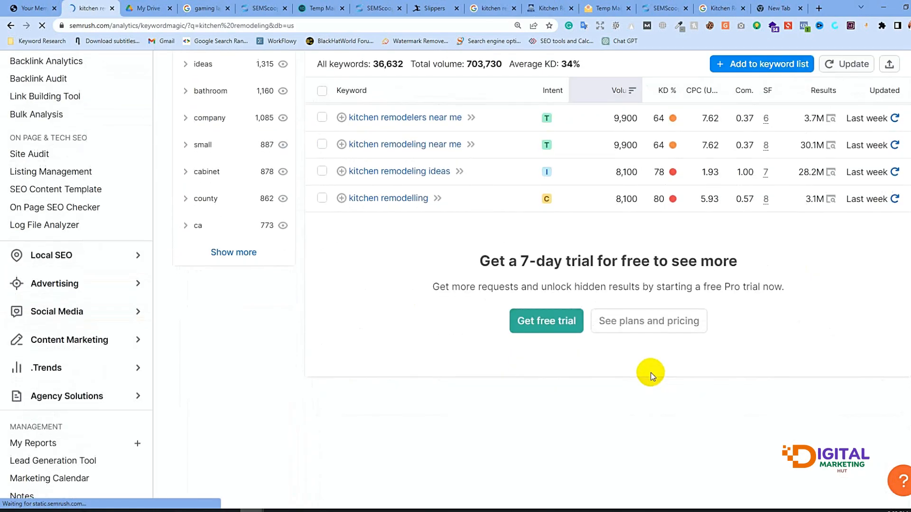
pyautogui.scroll(15, 649, 371)
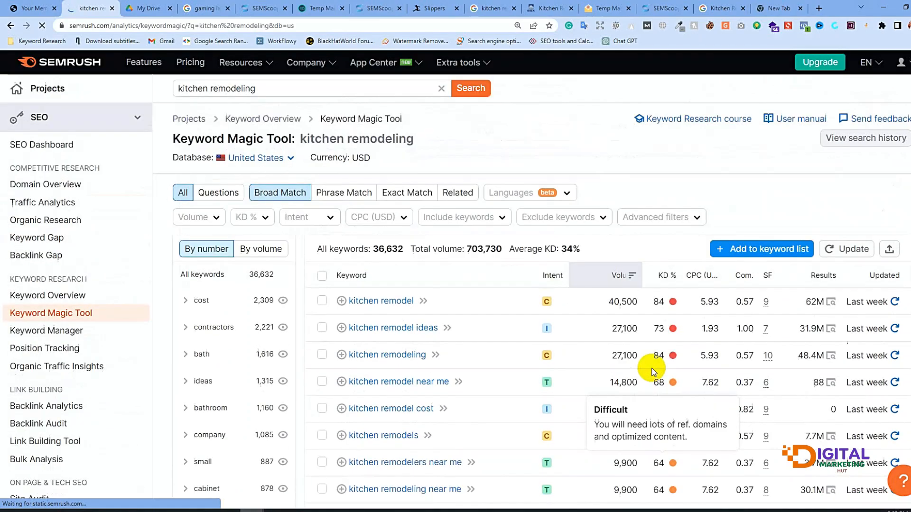
# - Check the Semrush account menu and the Tools Banana membership page, ending on the kitchen remodeling results
pyautogui.click(901, 63)
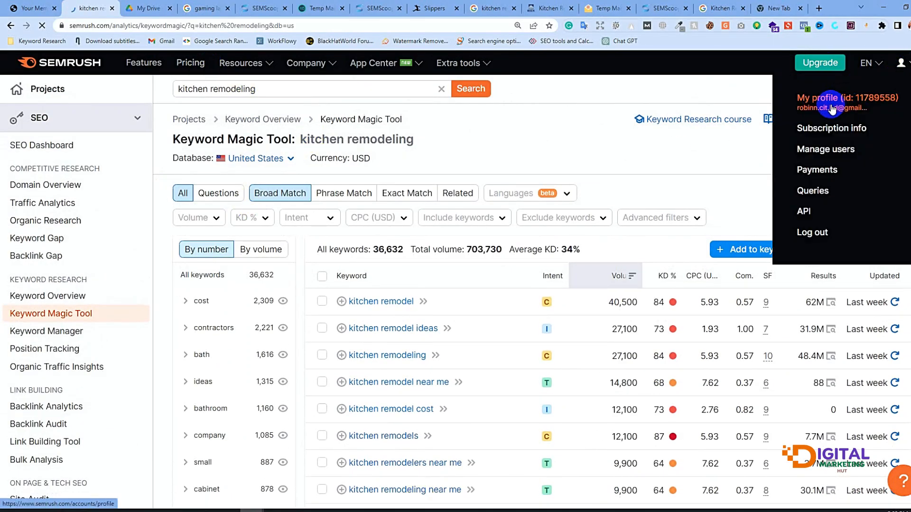
pyautogui.click(4, 7)
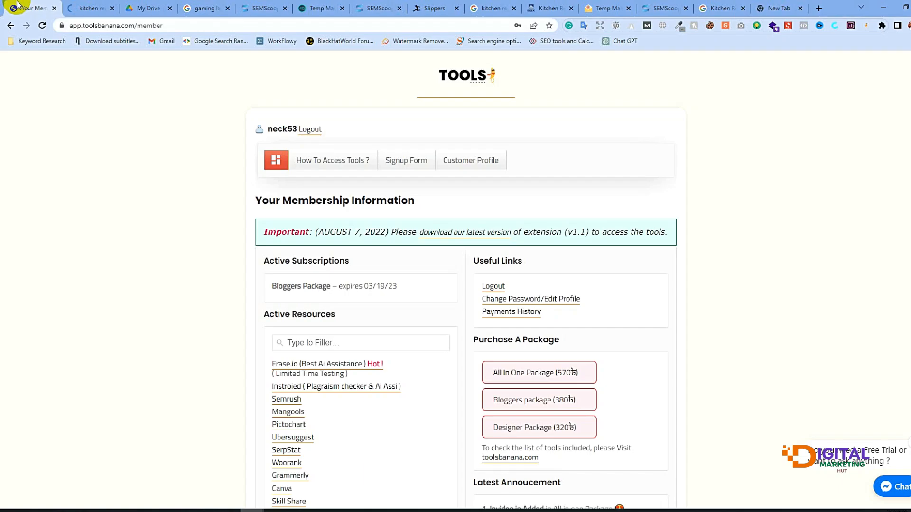
pyautogui.click(66, 6)
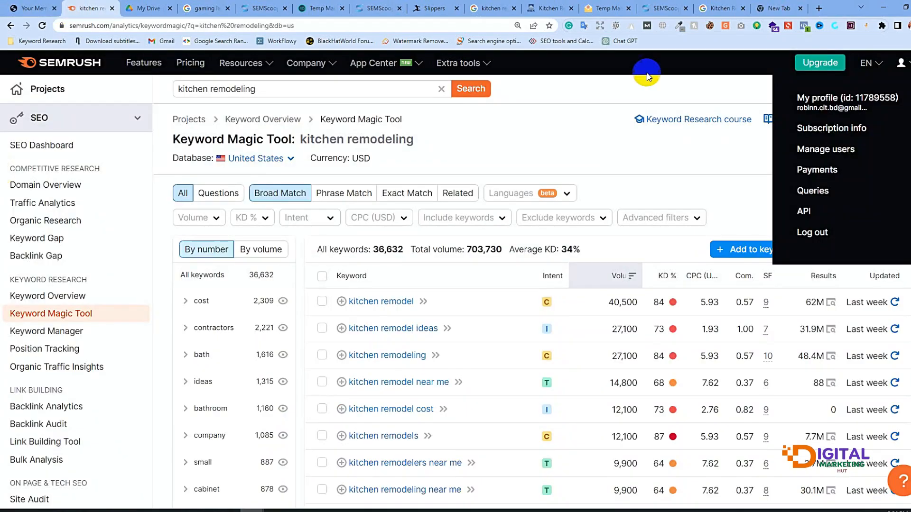
pyautogui.click(819, 240)
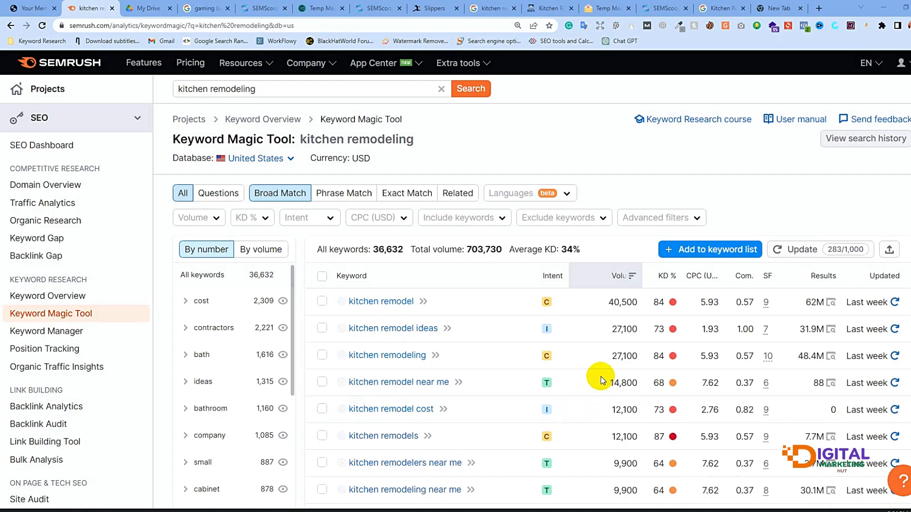
# - Examine the full kitchen remodeling keyword list down to its page navigation
pyautogui.scroll(-5, 564, 363)
pyautogui.scroll(5, 555, 351)
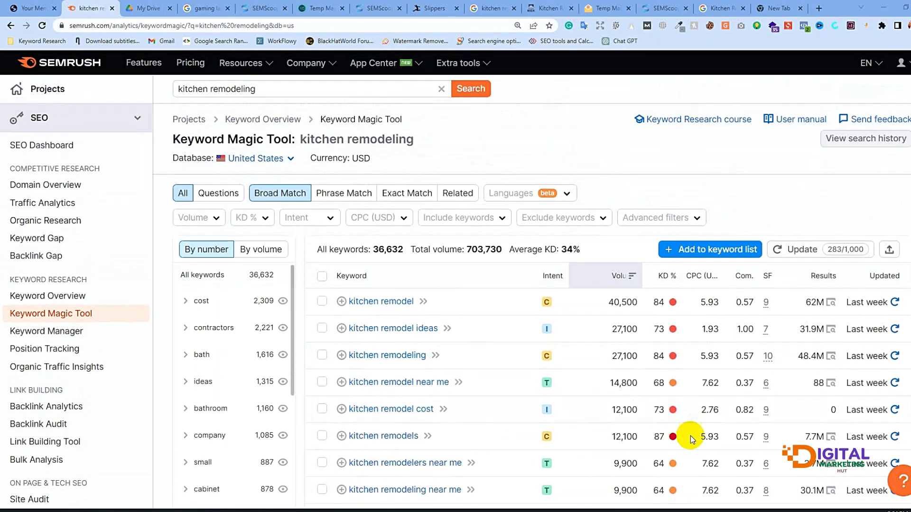
pyautogui.scroll(-20, 690, 436)
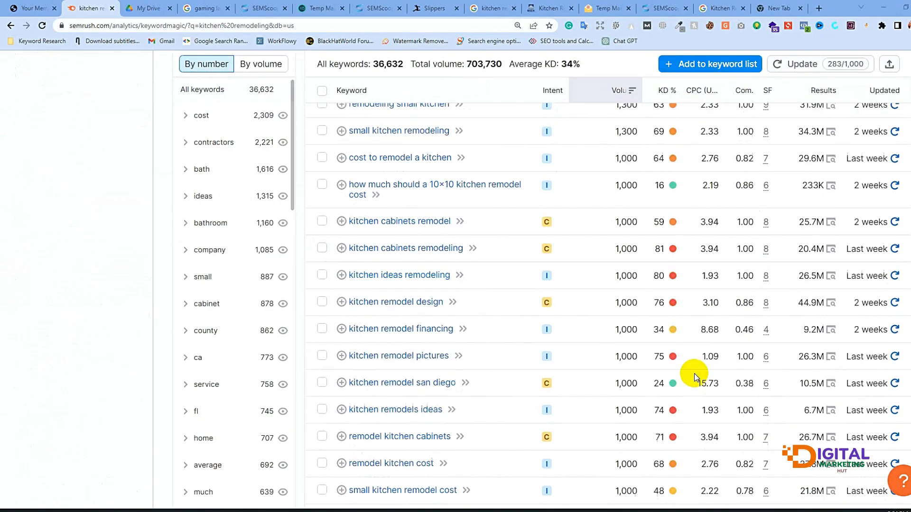
pyautogui.scroll(-10, 693, 372)
pyautogui.scroll(6, 691, 371)
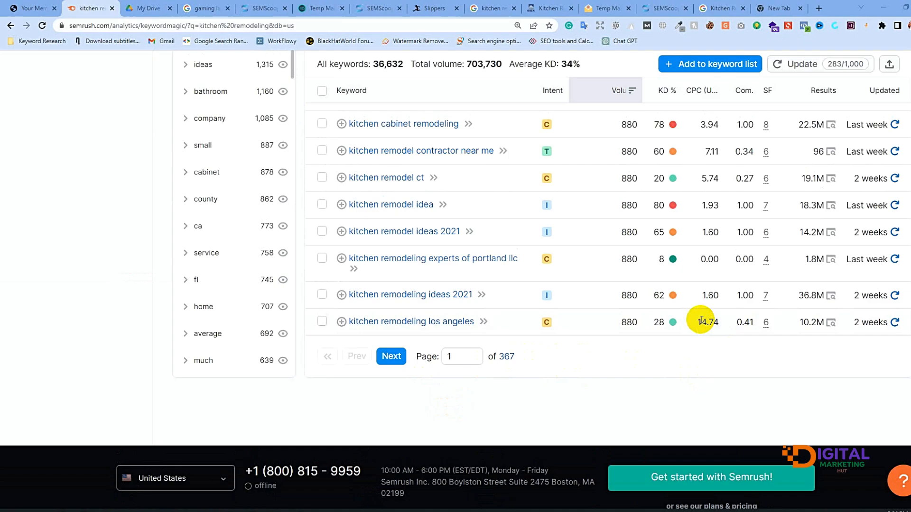
pyautogui.scroll(20, 688, 312)
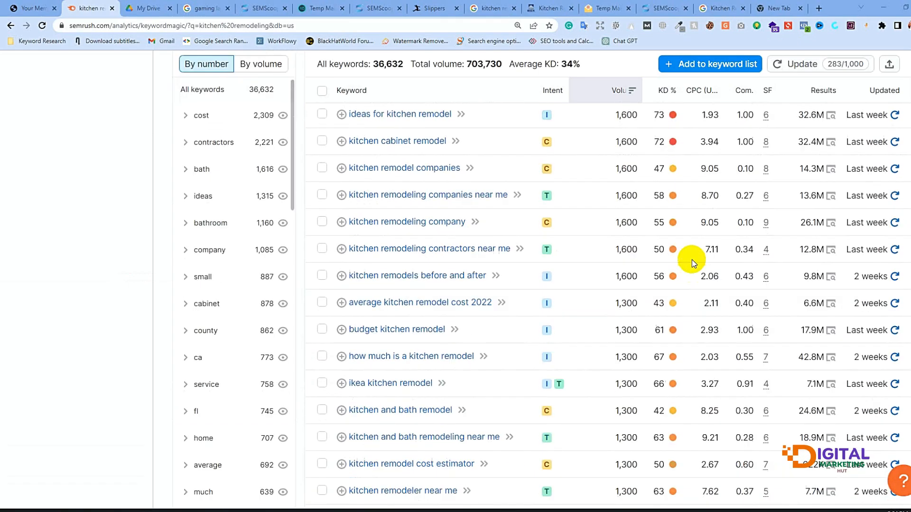
pyautogui.scroll(8, 691, 255)
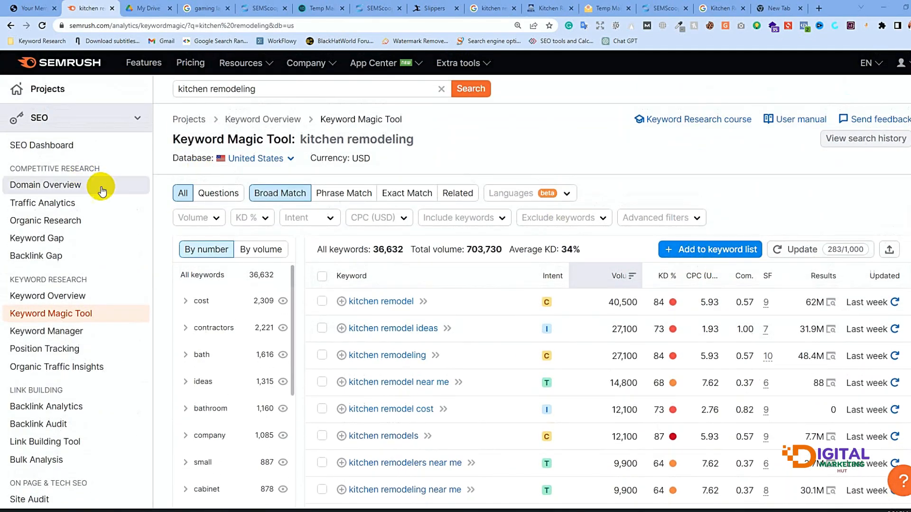
# - Switch to the Notepad notes and add a "Long tail" line below "100-1500", separated by a blank line
pyautogui.click(299, 509)
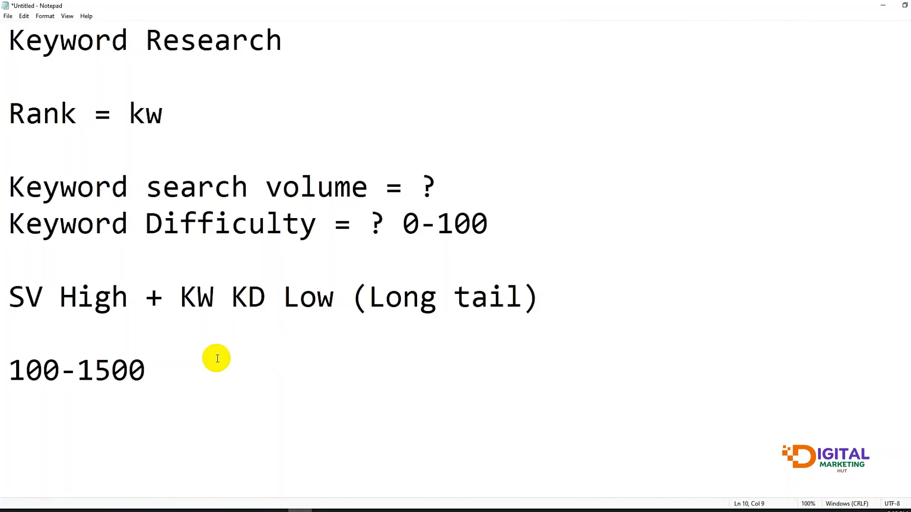
pyautogui.press('Return')
pyautogui.press('Return')
pyautogui.press('Return')
pyautogui.press('Return')
pyautogui.press('Return')
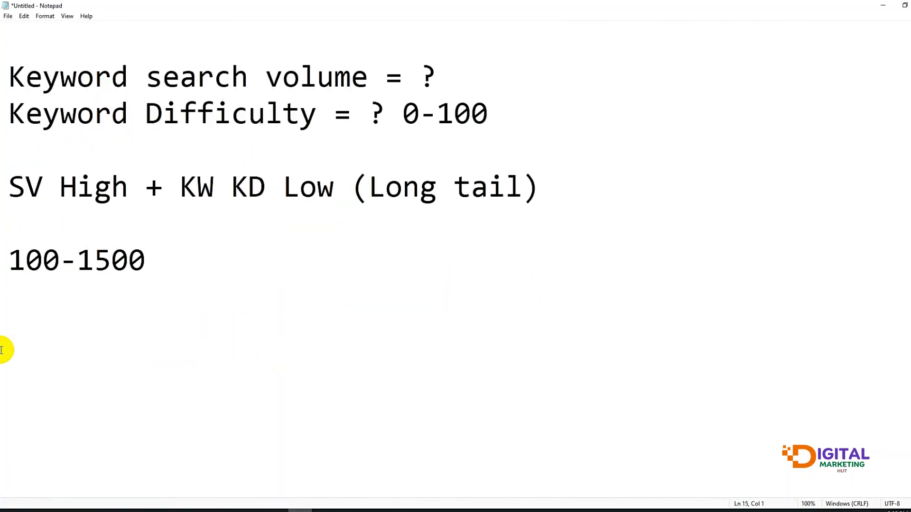
pyautogui.click(21, 328)
pyautogui.write('Long tail')
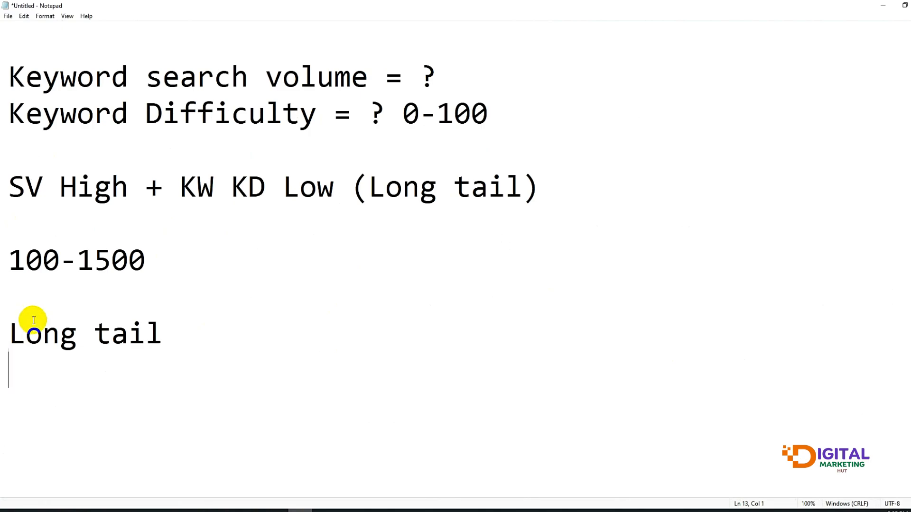
# - Write "2000 15" on the line under "Long tail" as the volume and difficulty criteria
pyautogui.write('2000')
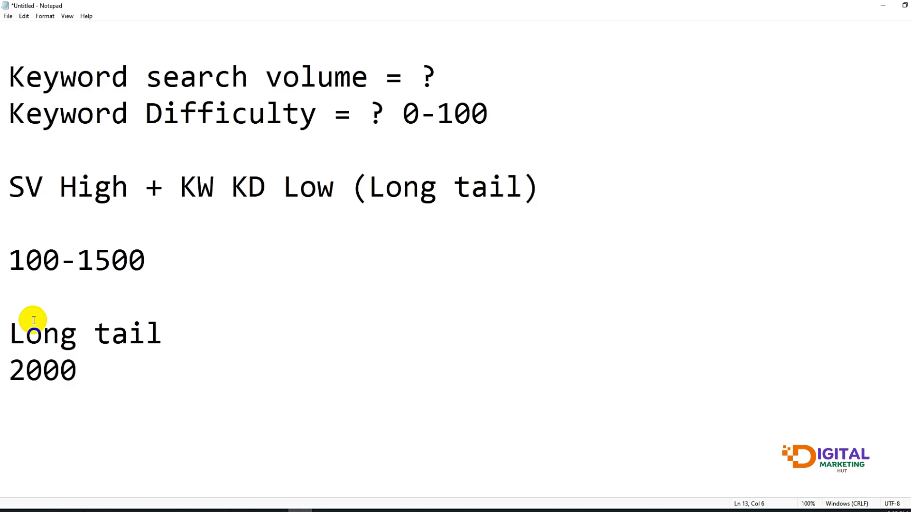
pyautogui.write(' Easy')
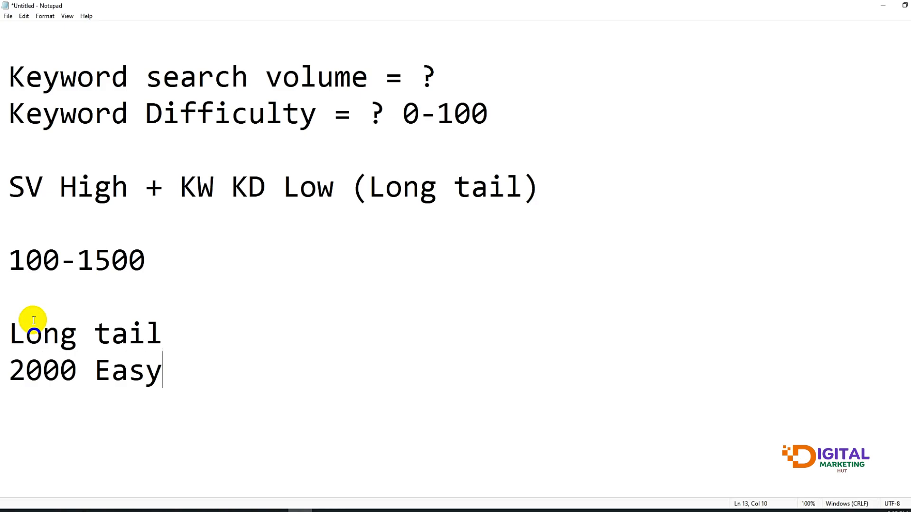
pyautogui.press('BackSpace')
pyautogui.press('BackSpace')
pyautogui.press('BackSpace')
pyautogui.press('BackSpace')
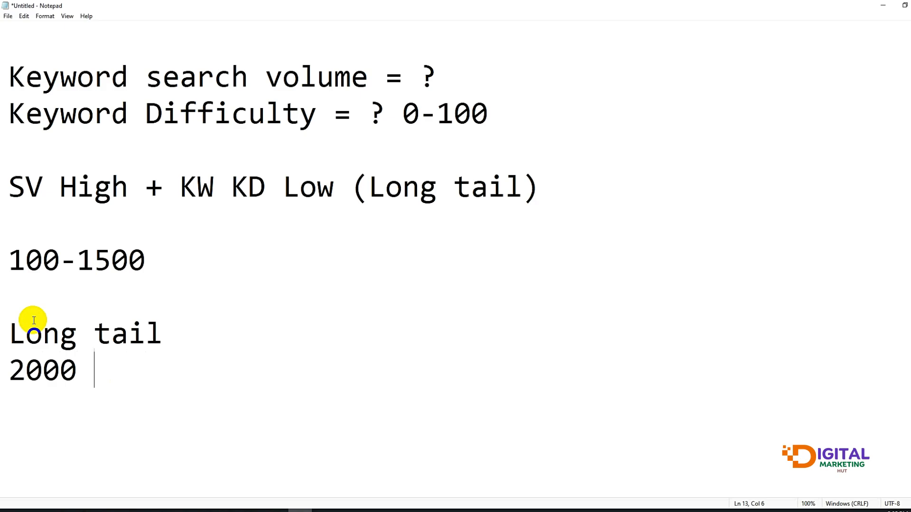
pyautogui.write('15')
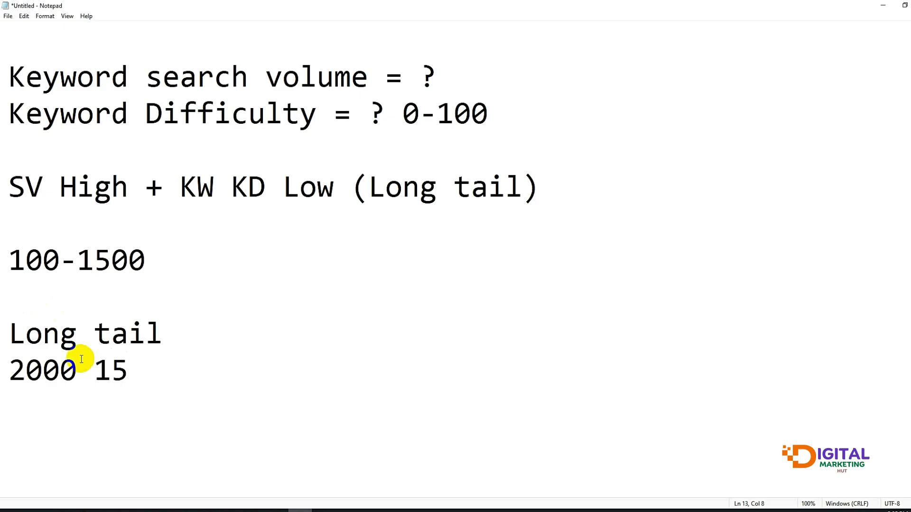
# - Append "information" to the "2000 15" line in the notes
pyautogui.moveTo(132, 370); pyautogui.dragTo(8, 332)
pyautogui.click(154, 366)
pyautogui.write('inform')
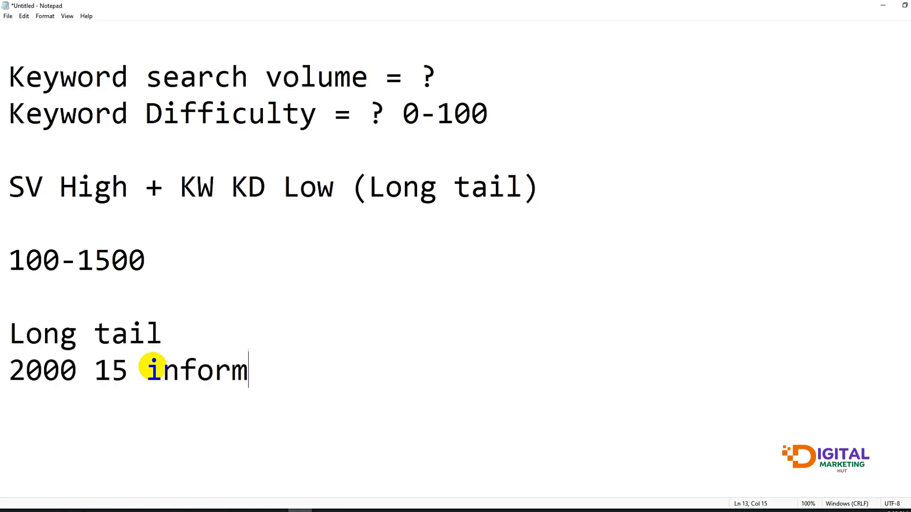
pyautogui.write('ation')
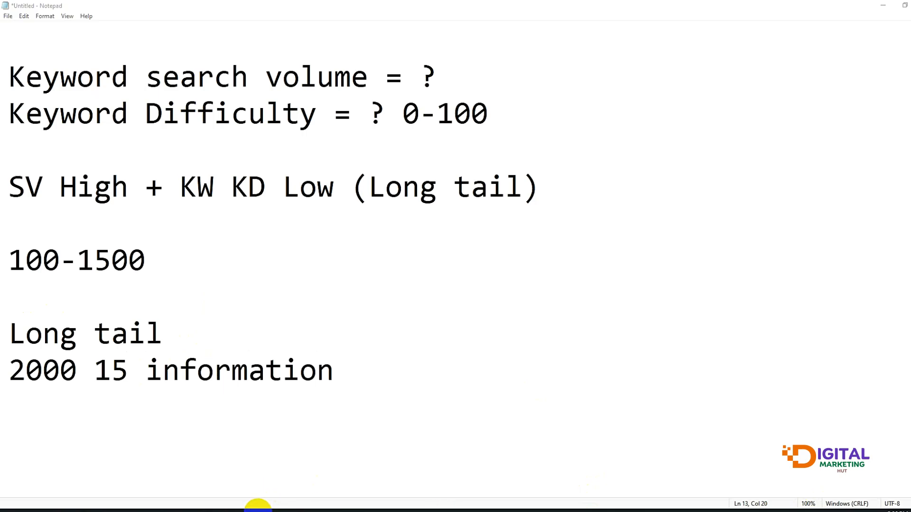
# - Return to the Semrush keyword results and filter them to a custom search volume range of 200 to 2,000
pyautogui.moveTo(256, 508)
pyautogui.click(221, 487)
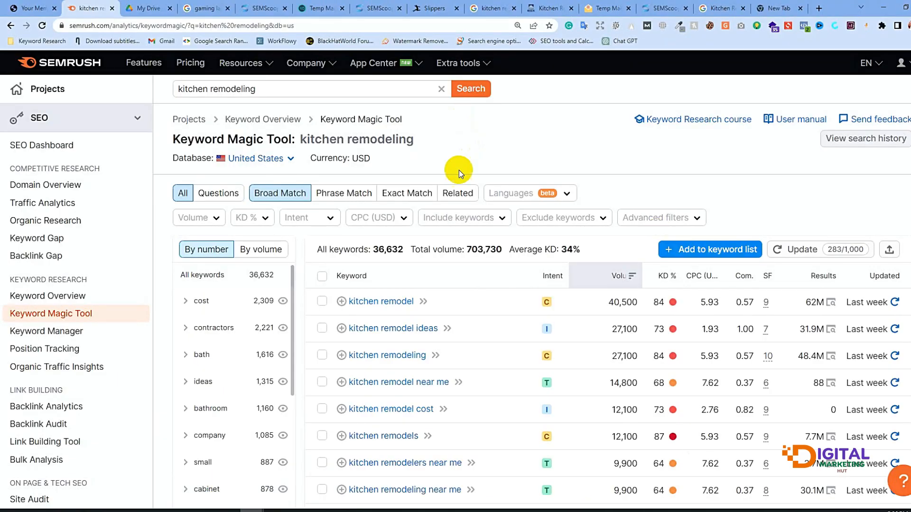
pyautogui.click(205, 219)
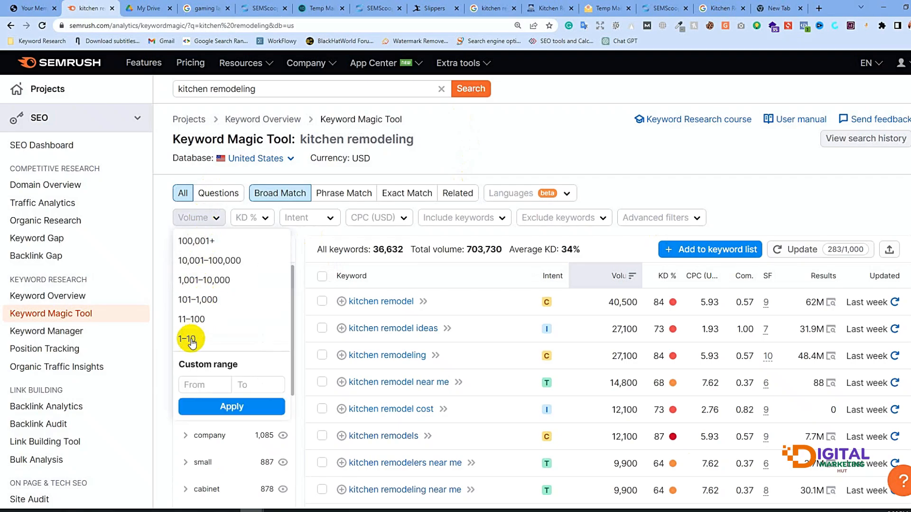
pyautogui.click(198, 386)
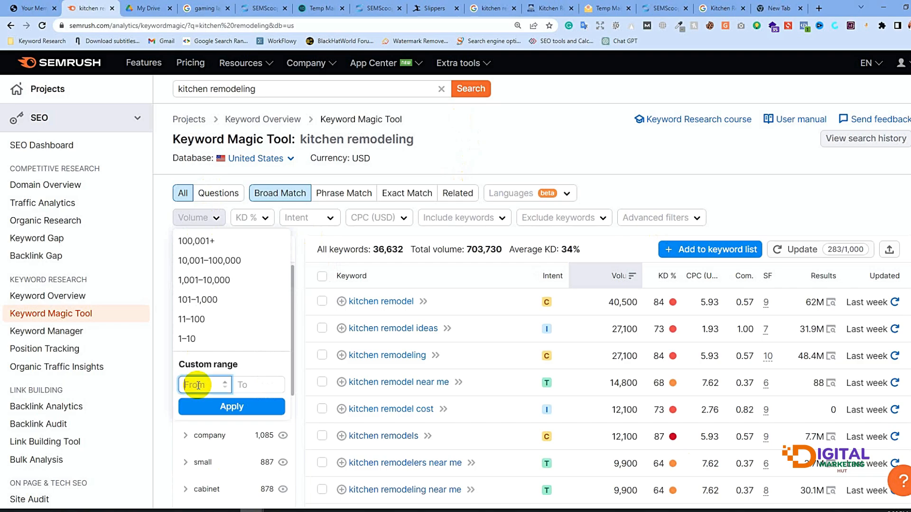
pyautogui.click(242, 383)
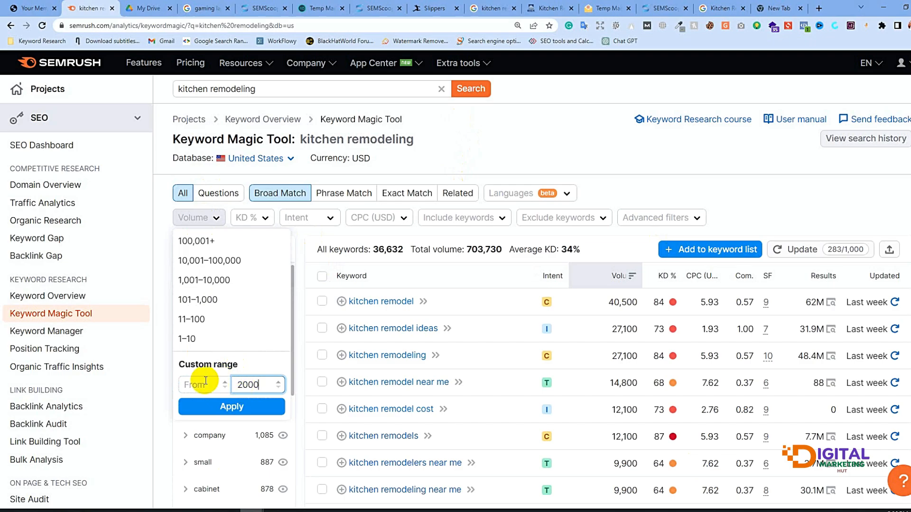
pyautogui.click(186, 385)
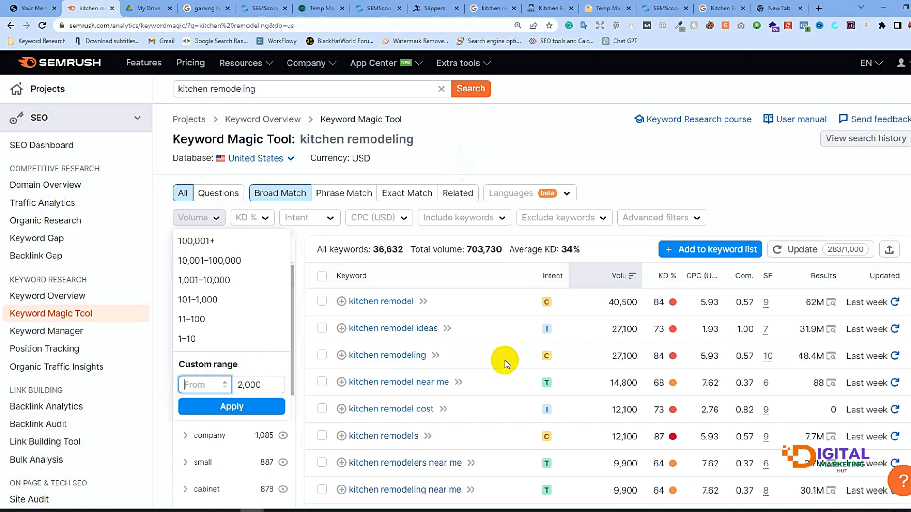
pyautogui.write('200')
pyautogui.click(268, 407)
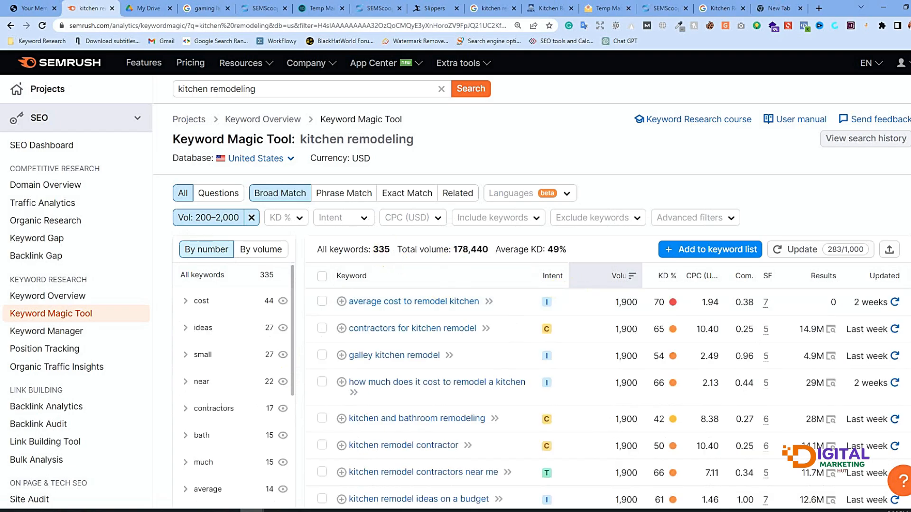
# - Filter the keyword results to a maximum keyword difficulty of 15 and Informational intent
pyautogui.click(274, 219)
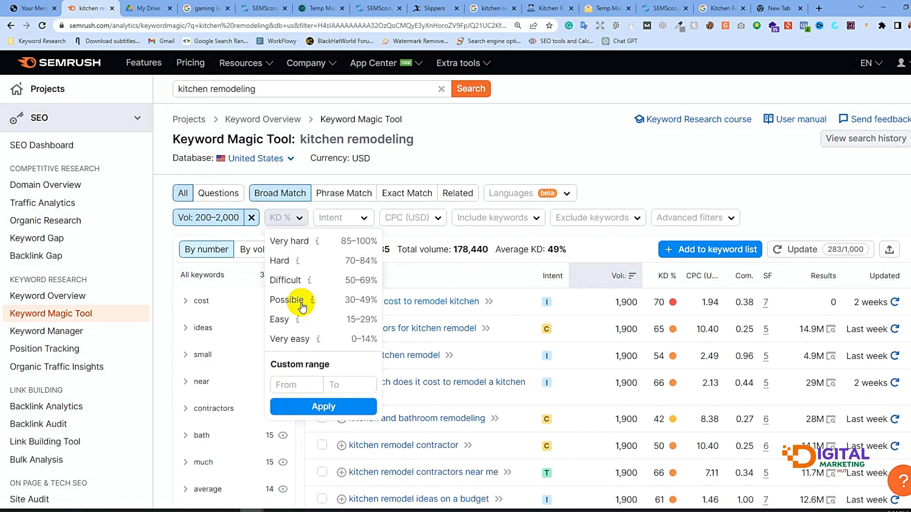
pyautogui.click(339, 384)
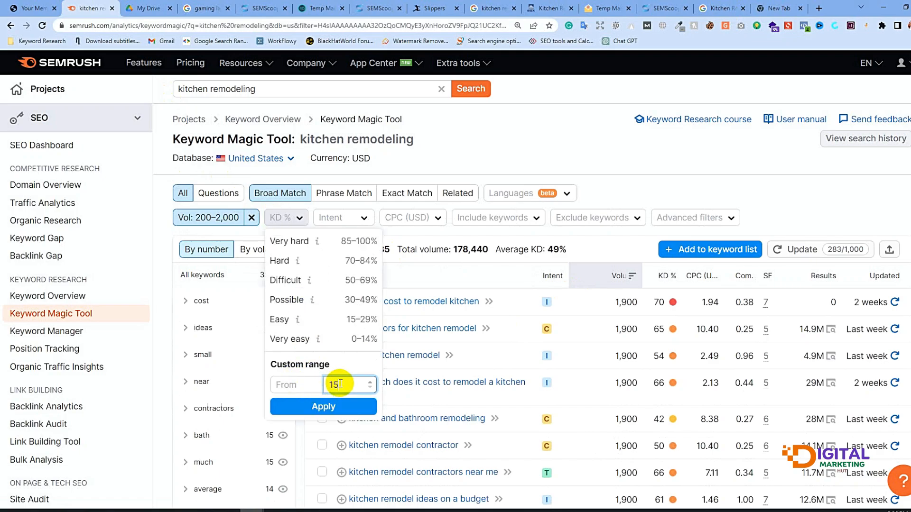
pyautogui.click(319, 403)
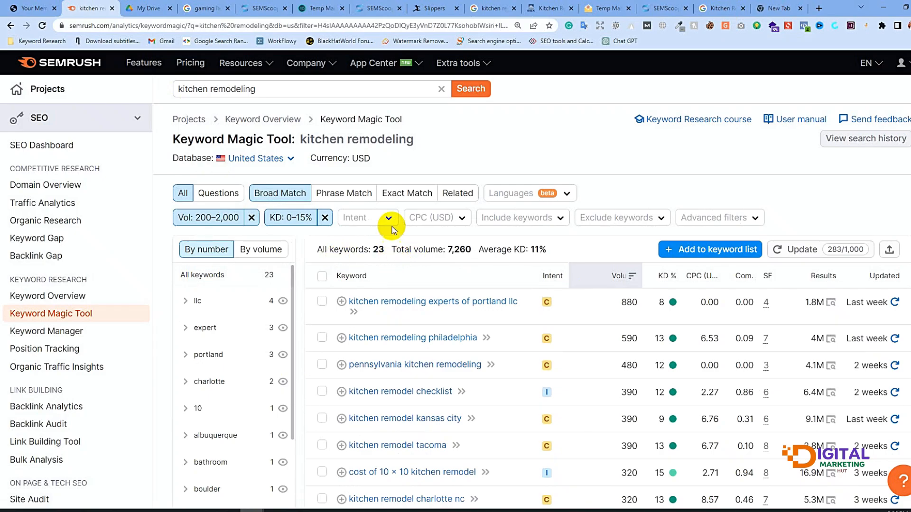
pyautogui.click(352, 217)
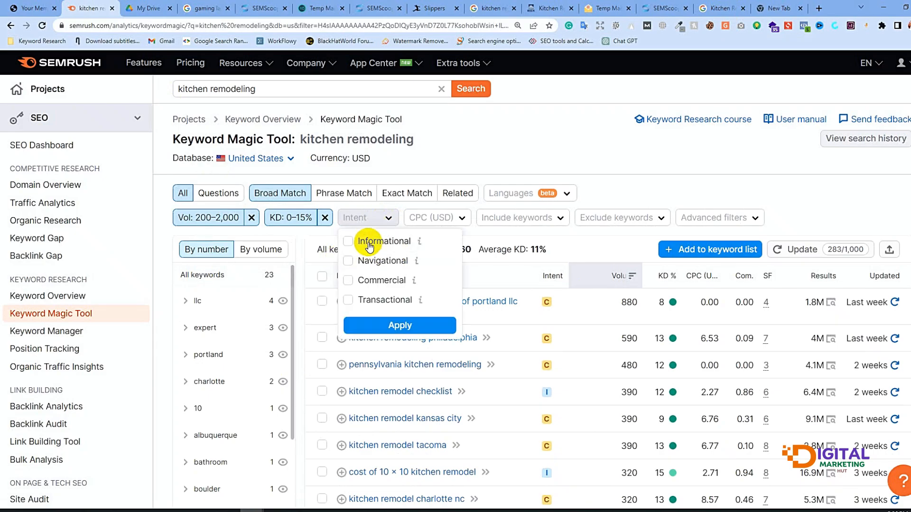
pyautogui.click(369, 245)
pyautogui.click(398, 324)
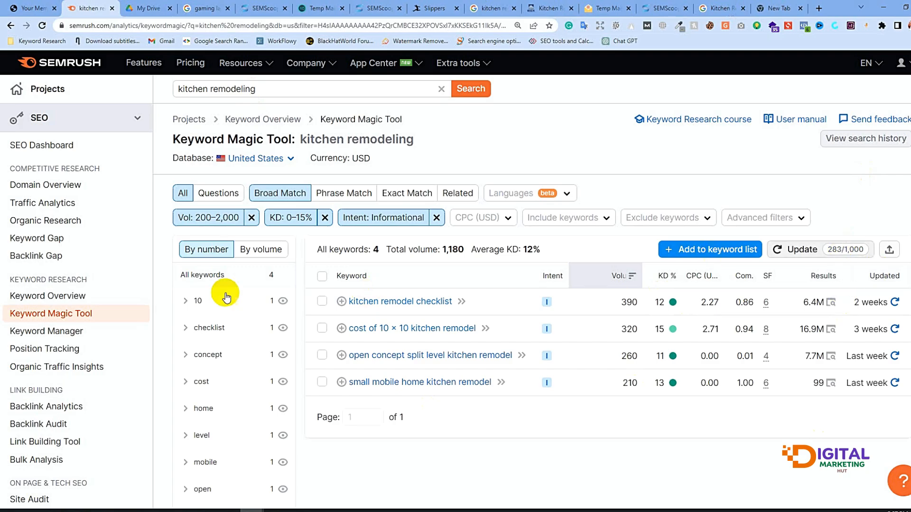
# - Export all of the filtered kitchen remodeling keywords as an XLSX file
pyautogui.click(890, 253)
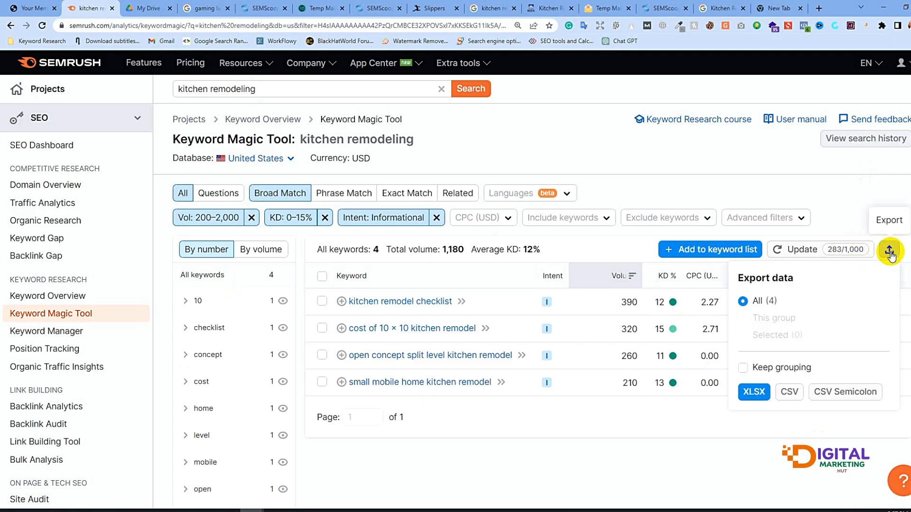
pyautogui.click(789, 393)
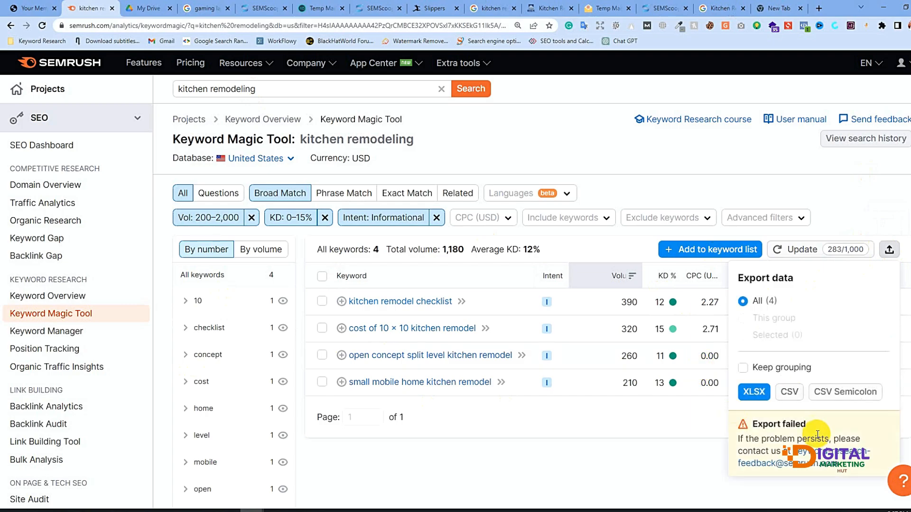
pyautogui.click(783, 394)
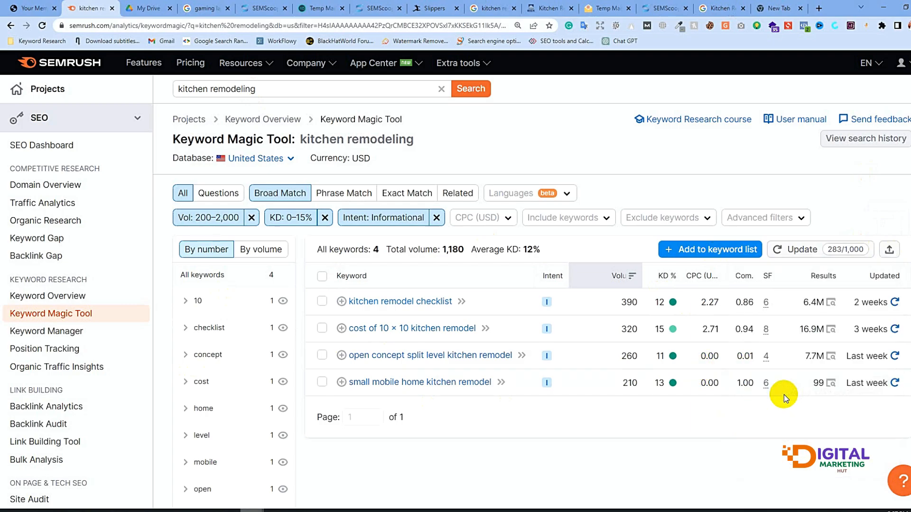
# - Open the downloaded keyword workbook in Excel, enable editing and maximize its window
pyautogui.click(41, 500)
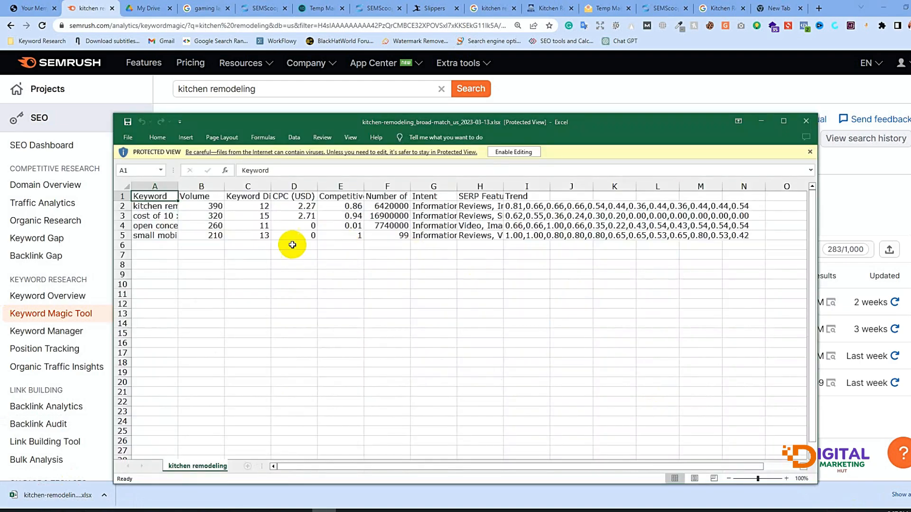
pyautogui.click(534, 151)
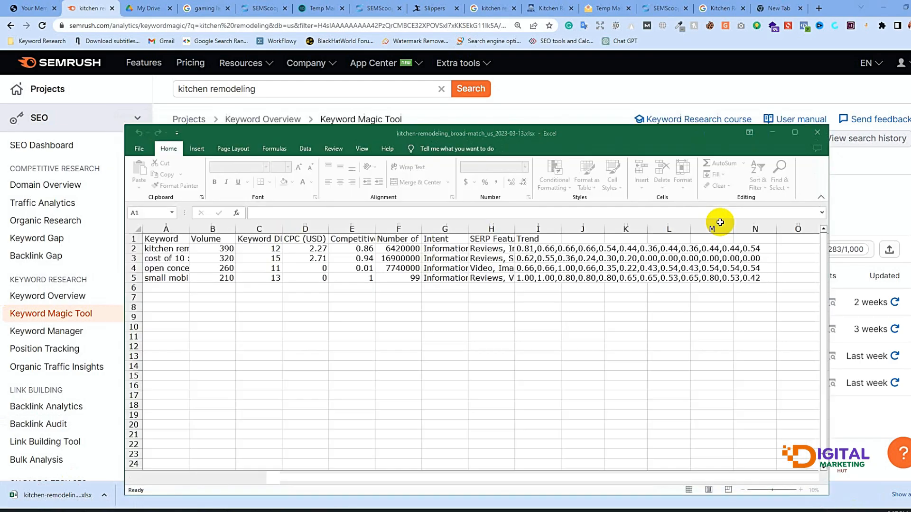
pyautogui.click(793, 134)
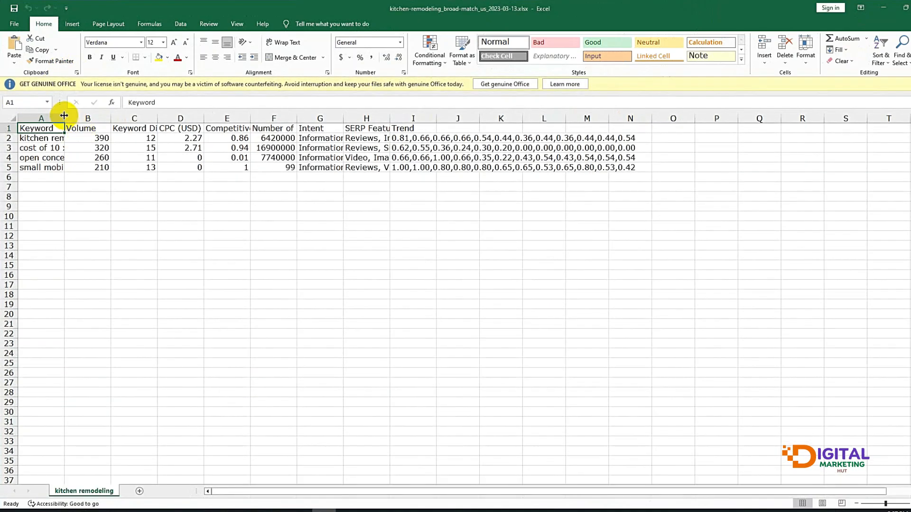
# - Widen the Keyword and Keyword Difficulty columns and highlight the Keyword, Volume and Keyword Difficulty columns one after another
pyautogui.moveTo(65, 119); pyautogui.dragTo(108, 118)
pyautogui.moveTo(200, 118); pyautogui.dragTo(259, 118)
pyautogui.moveTo(72, 182); pyautogui.dragTo(65, 270)
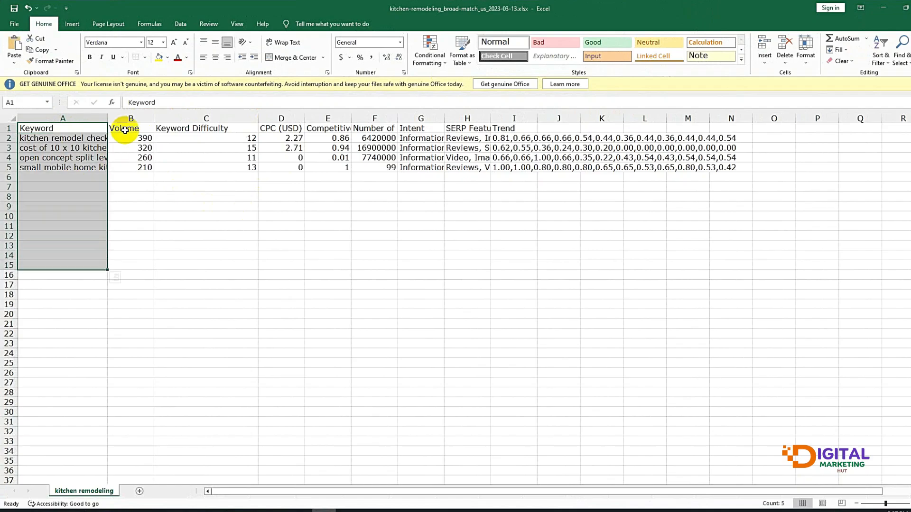
pyautogui.moveTo(129, 127); pyautogui.dragTo(134, 309)
pyautogui.moveTo(210, 127); pyautogui.dragTo(219, 363)
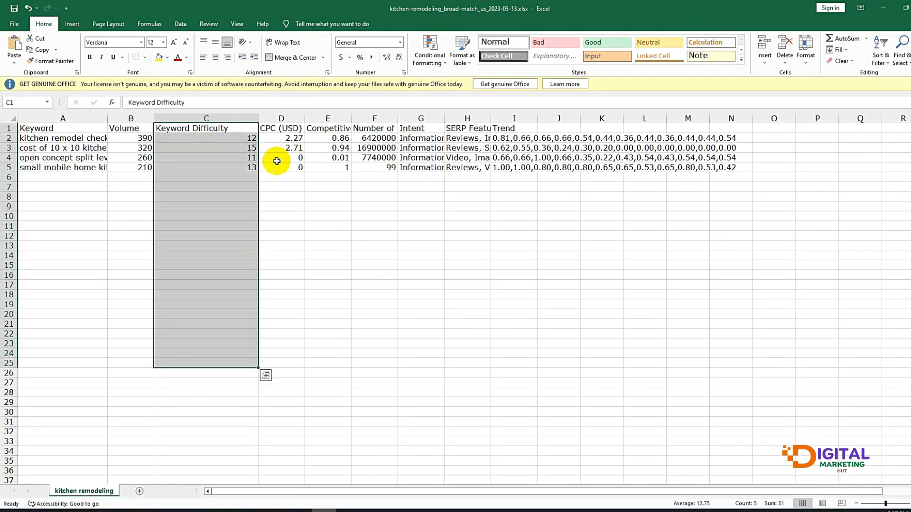
# - Delete columns D through P, starting at CPC (USD), so only keyword, volume and difficulty data remain
pyautogui.moveTo(282, 117); pyautogui.dragTo(822, 129)
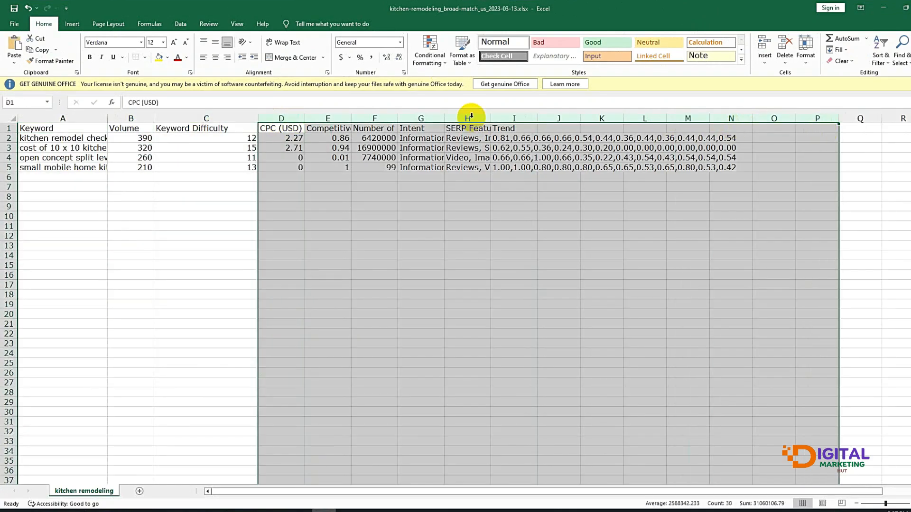
pyautogui.rightClick(281, 118)
pyautogui.click(306, 216)
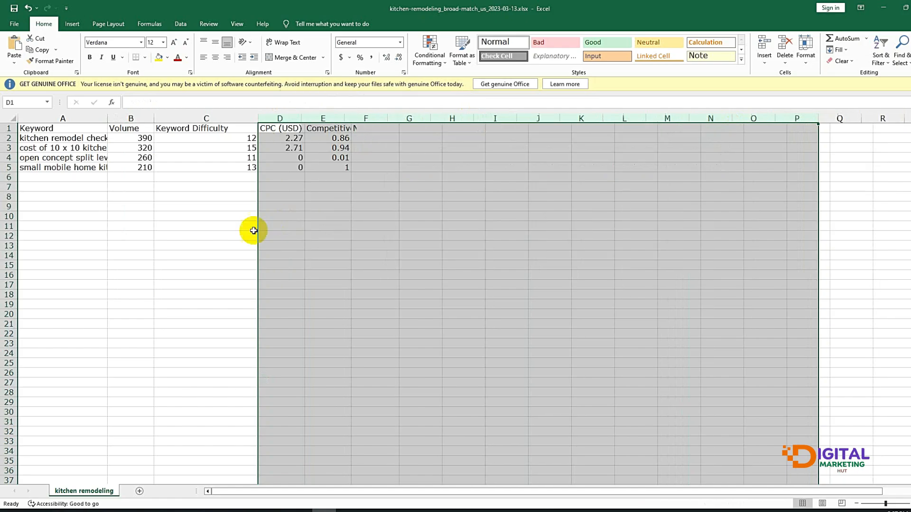
pyautogui.click(252, 233)
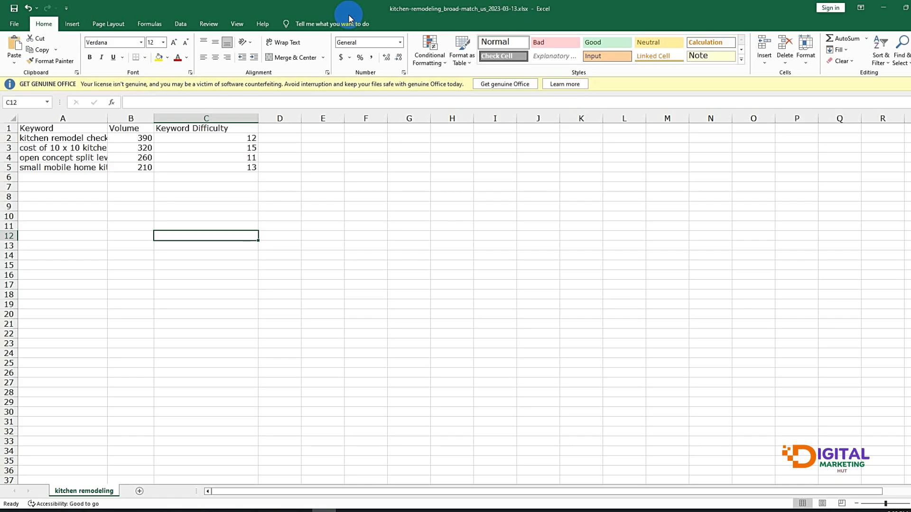
# - Switch back to the browser's Google results for Kitchen Remodeling and look at the Browsec VPN extension
pyautogui.click(883, 8)
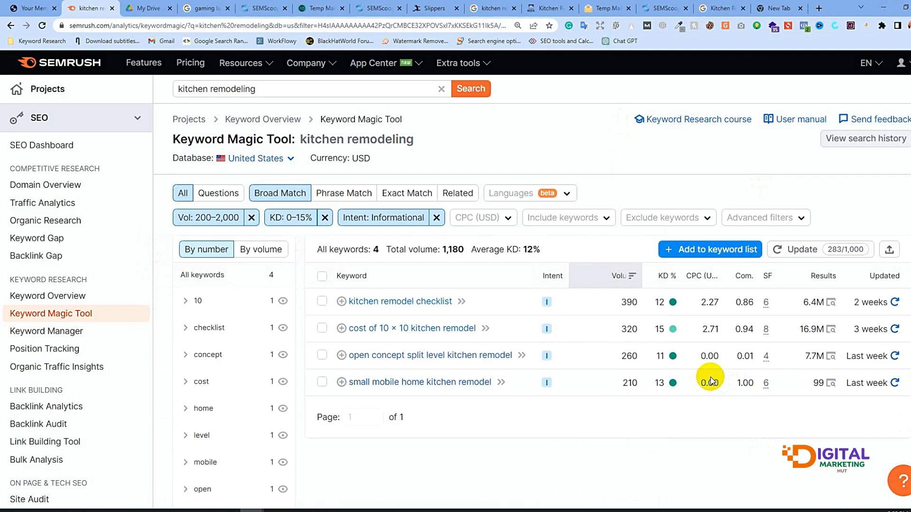
pyautogui.click(730, 6)
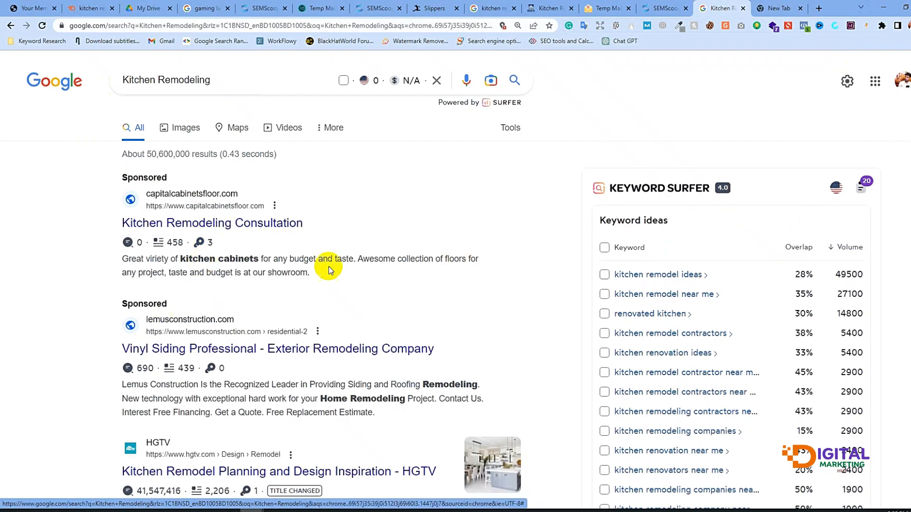
pyautogui.scroll(-20, 546, 261)
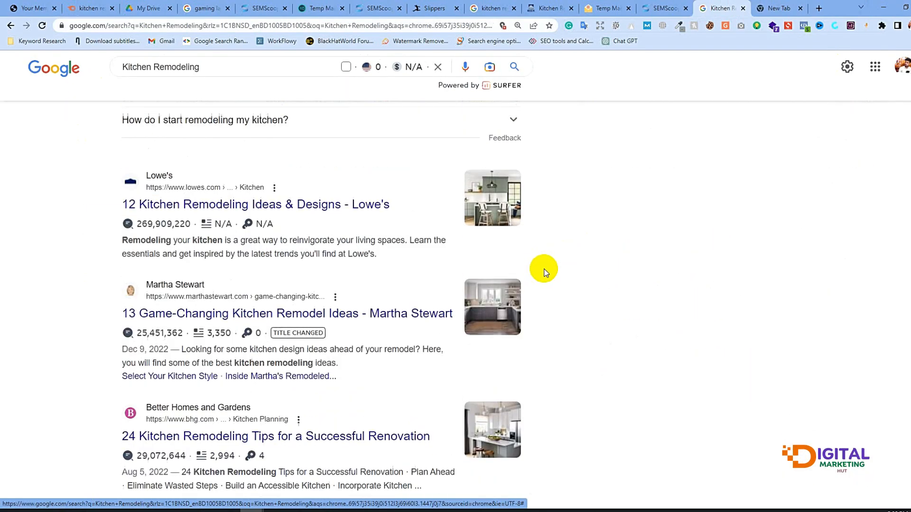
pyautogui.scroll(20, 545, 272)
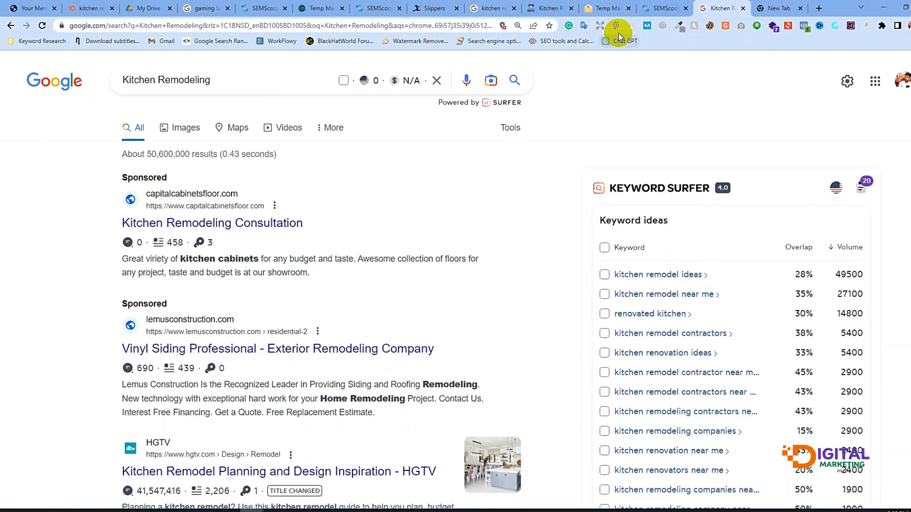
pyautogui.click(663, 26)
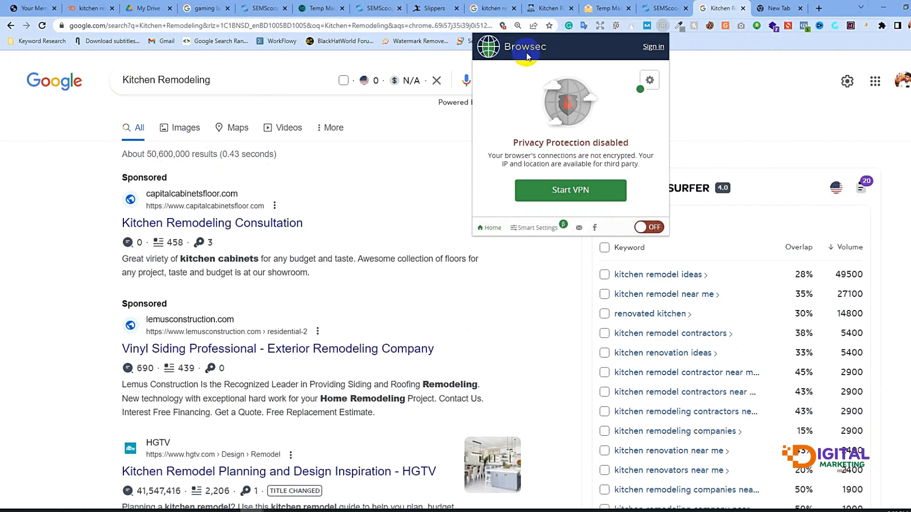
pyautogui.click(711, 76)
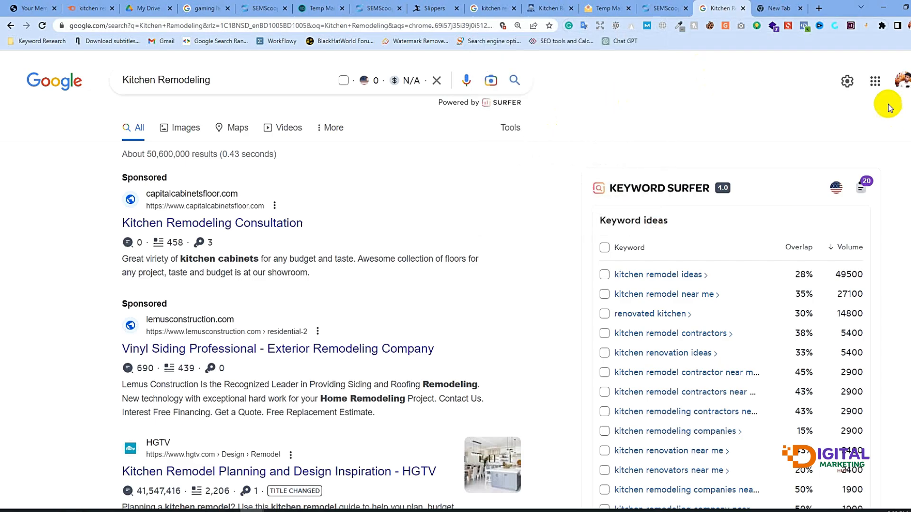
# - Open Google's full search settings and find the Region Settings section
pyautogui.click(847, 81)
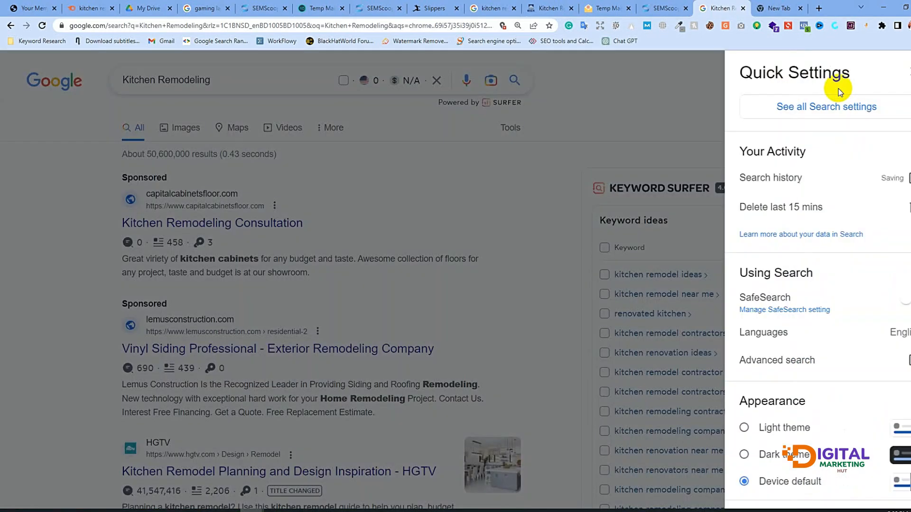
pyautogui.click(797, 119)
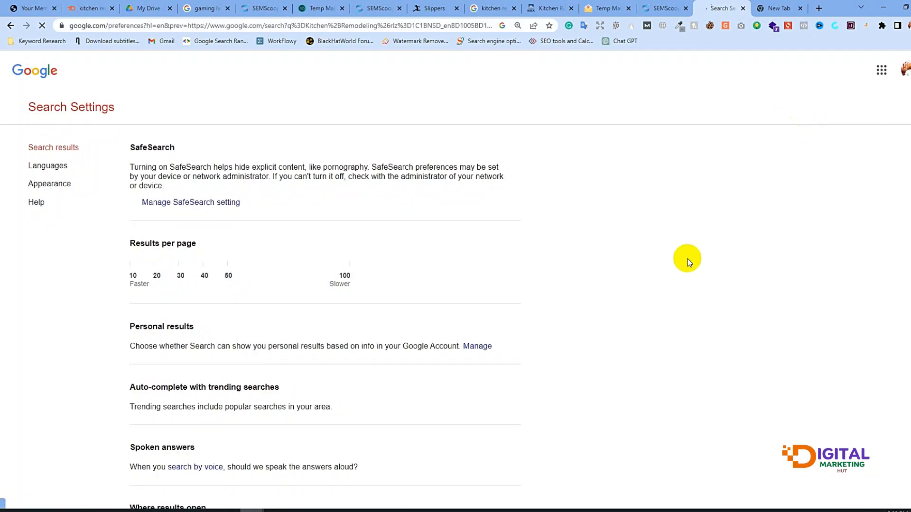
pyautogui.scroll(-5, 699, 258)
pyautogui.scroll(-3, 698, 259)
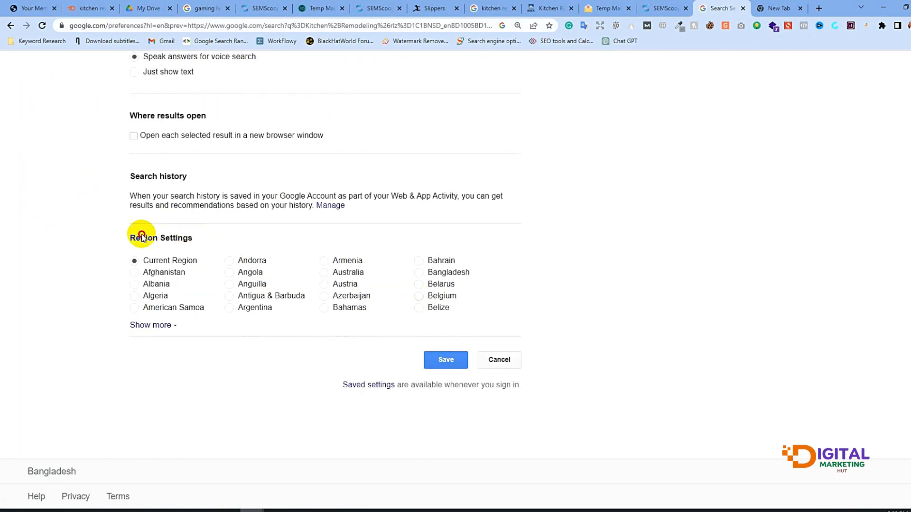
pyautogui.tripleClick(121, 238)
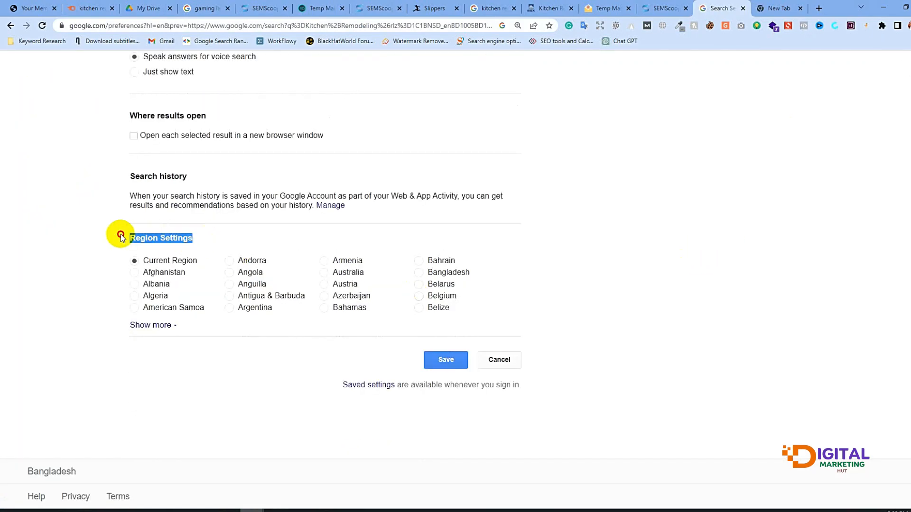
# - Expand the full region list, set the search region to United States and save the preferences
pyautogui.click(140, 326)
pyautogui.scroll(-8, 417, 285)
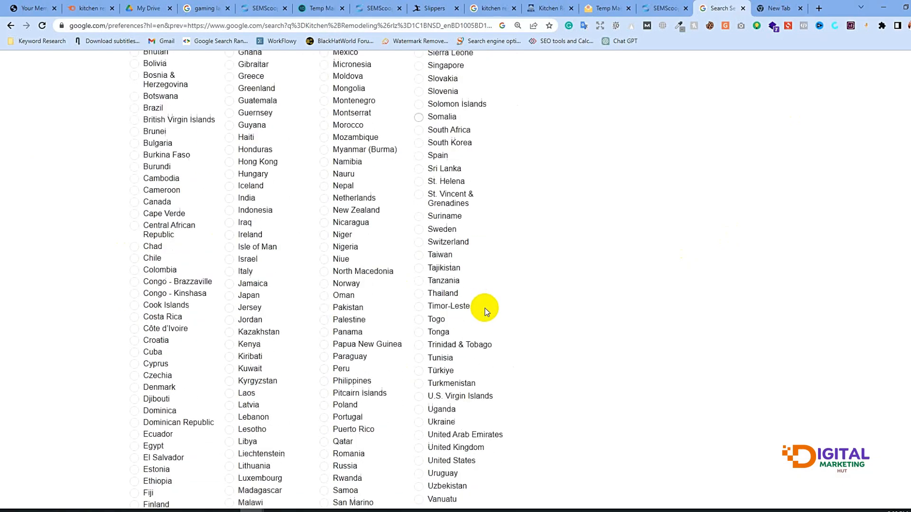
pyautogui.scroll(-2, 485, 310)
pyautogui.click(419, 358)
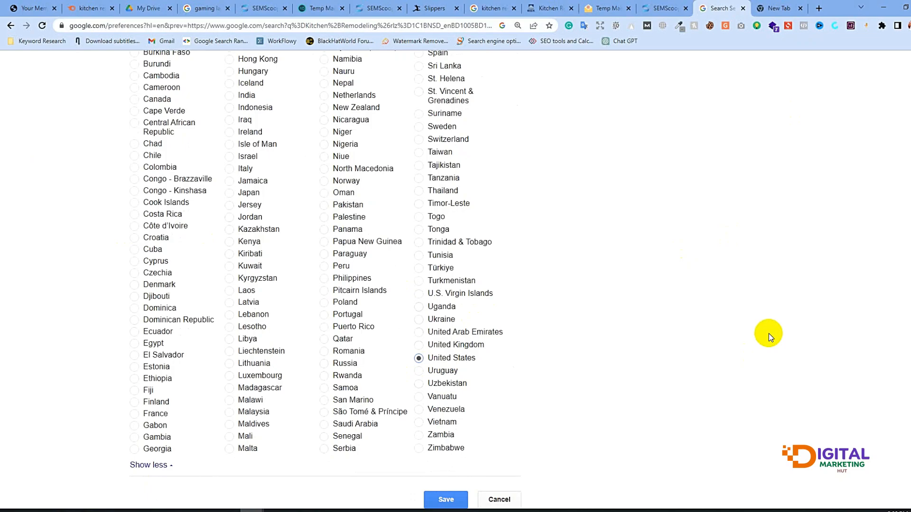
pyautogui.scroll(-2, 593, 283)
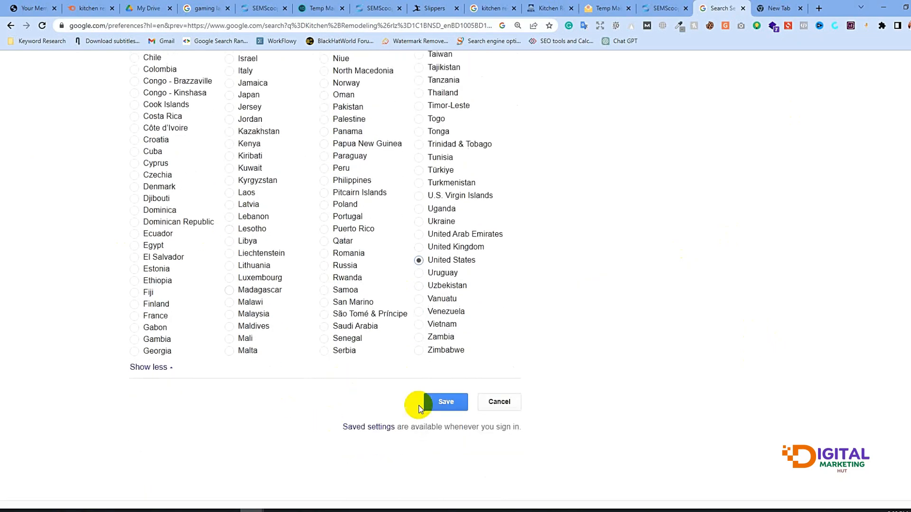
pyautogui.click(450, 404)
pyautogui.click(553, 79)
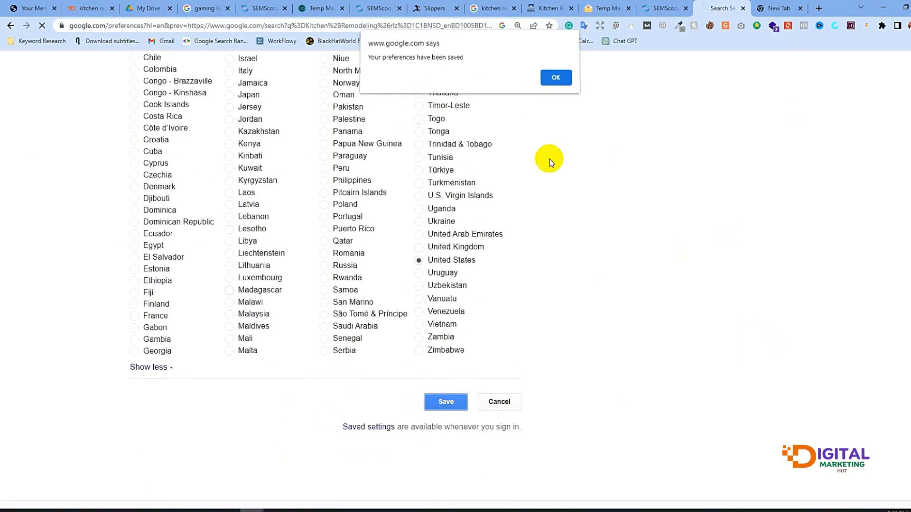
# - Examine the reloaded Kitchen Remodeling search results to see which kinds of sites and articles rank
pyautogui.scroll(-8, 369, 203)
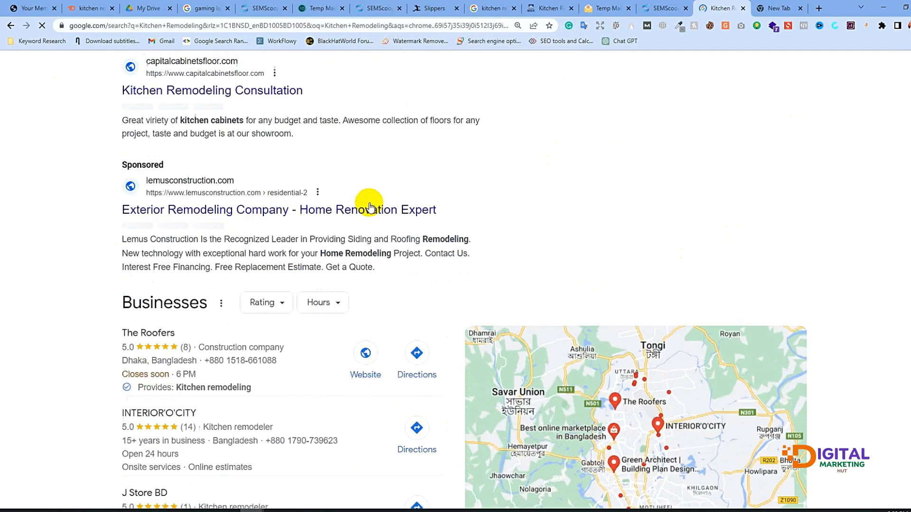
pyautogui.scroll(-5, 369, 203)
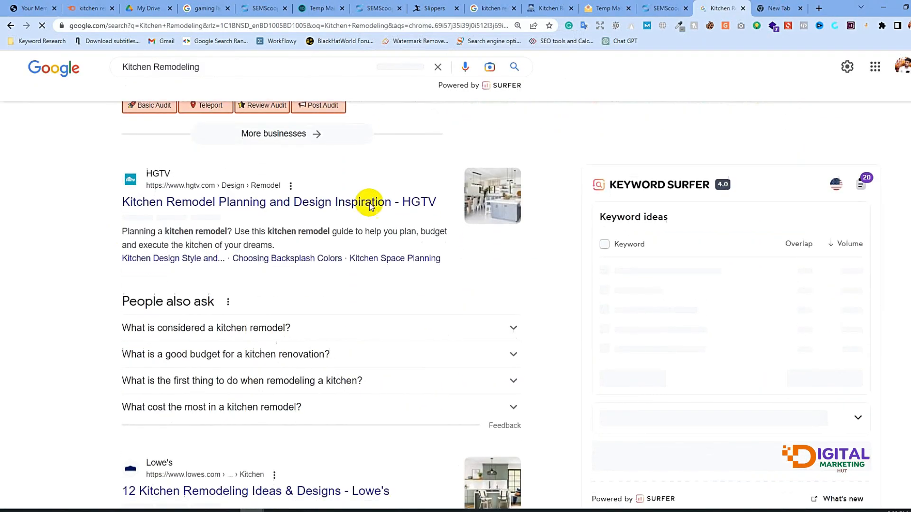
pyautogui.scroll(-2, 369, 203)
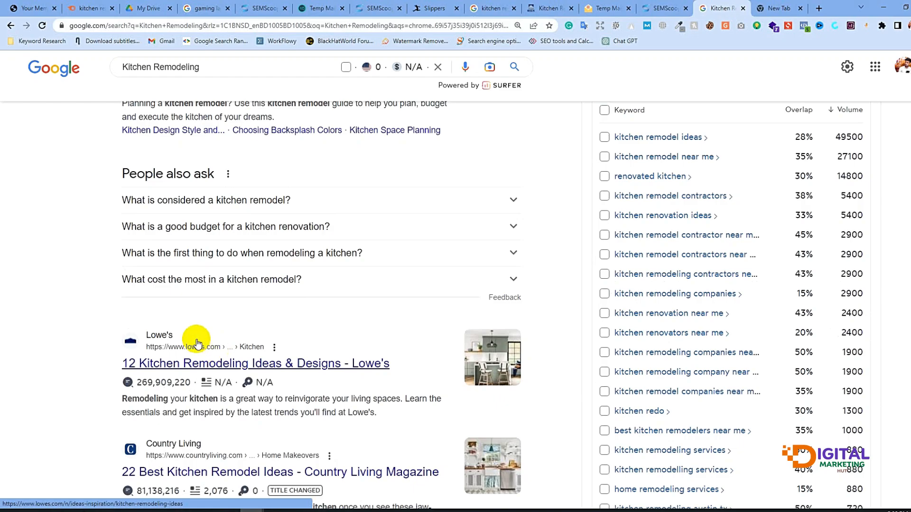
pyautogui.scroll(2, 190, 175)
pyautogui.scroll(-4, 267, 198)
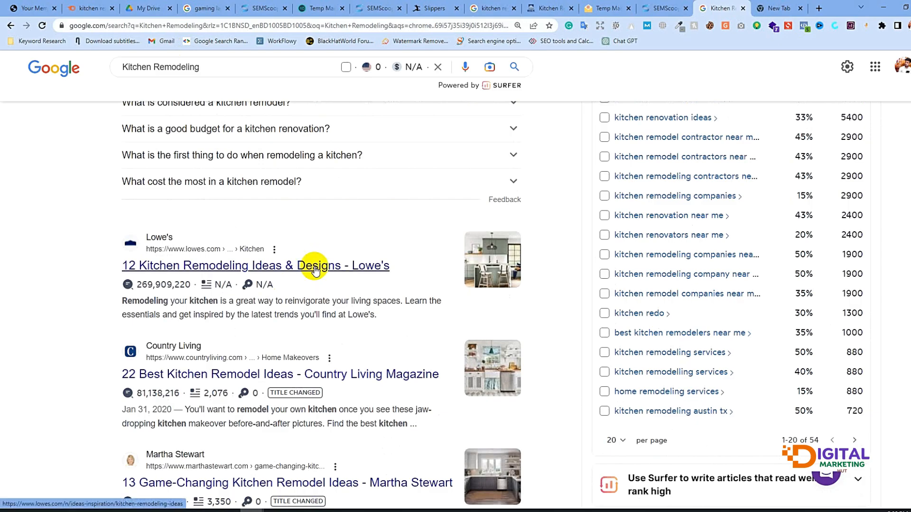
pyautogui.scroll(-3, 319, 180)
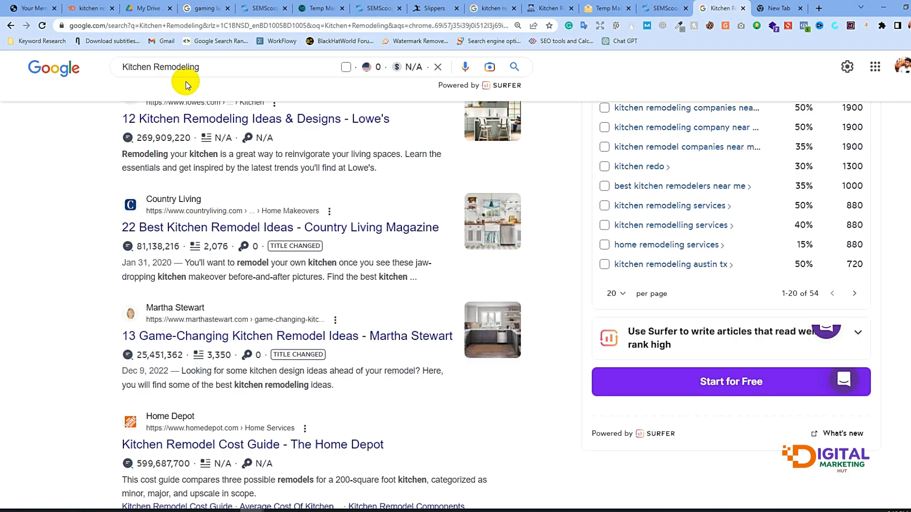
# - Copy the link address of the Lowe's "12 Kitchen Remodeling Ideas & Designs" search result
pyautogui.scroll(3, 227, 122)
pyautogui.rightClick(178, 254)
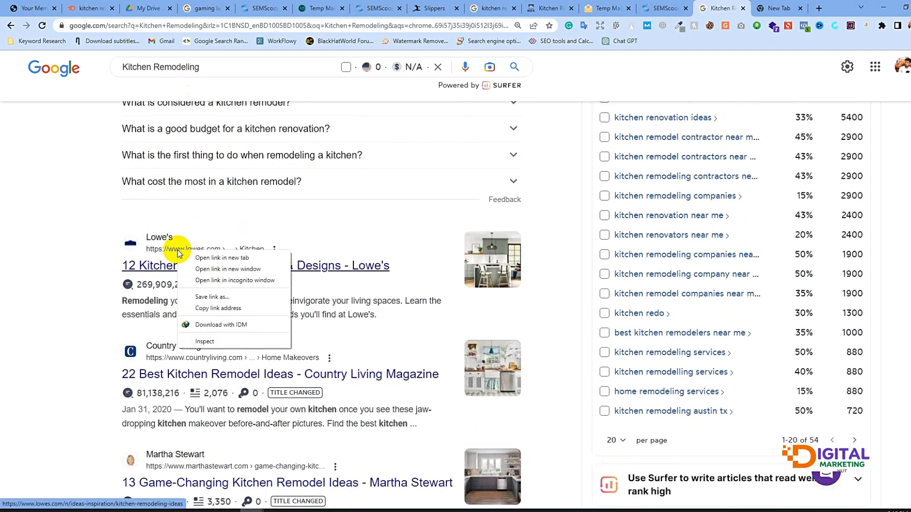
pyautogui.click(222, 309)
# - Switch to Semrush and run a worldwide Domain Overview for the copied Lowe's kitchen-remodeling-ideas URL
pyautogui.click(95, 9)
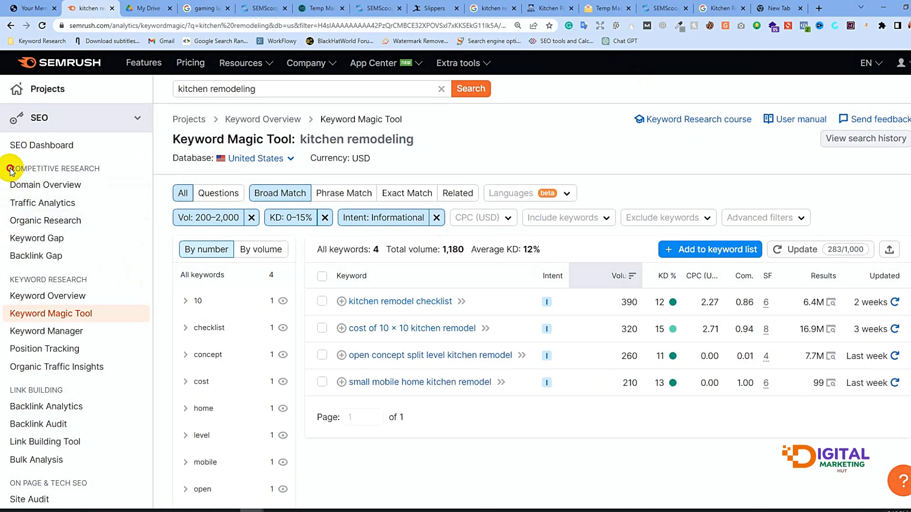
pyautogui.click(85, 168)
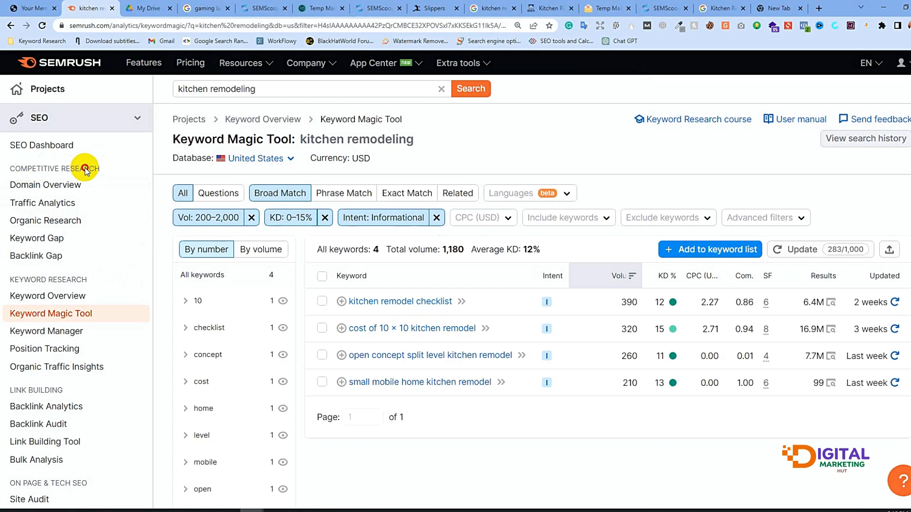
pyautogui.click(39, 185)
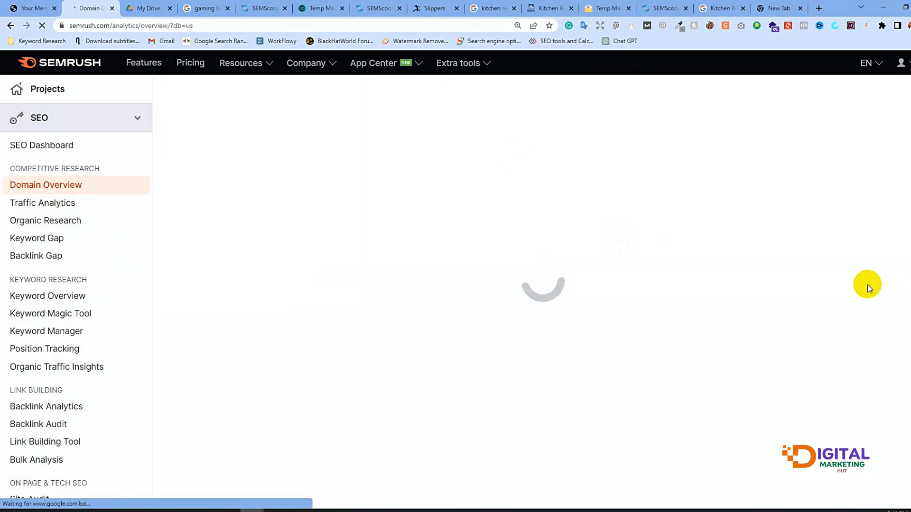
pyautogui.click(430, 194)
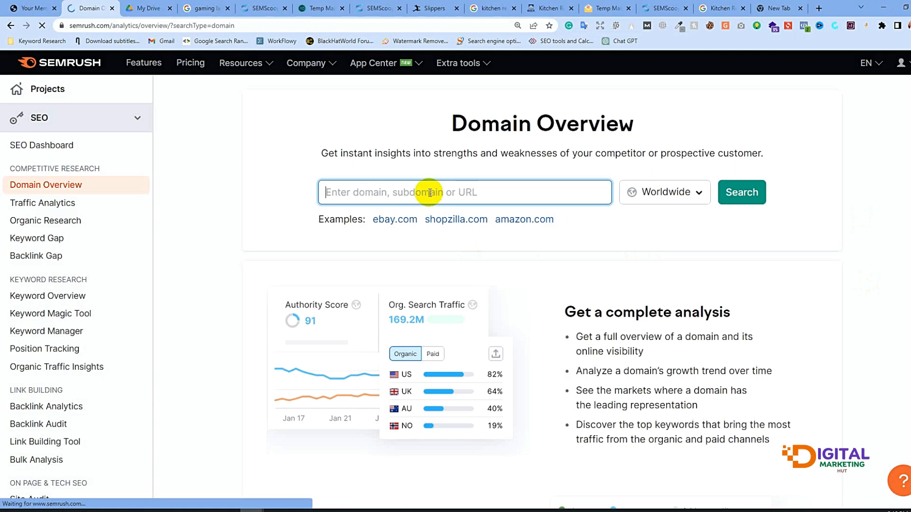
pyautogui.hotkey('ctrl', 'v')
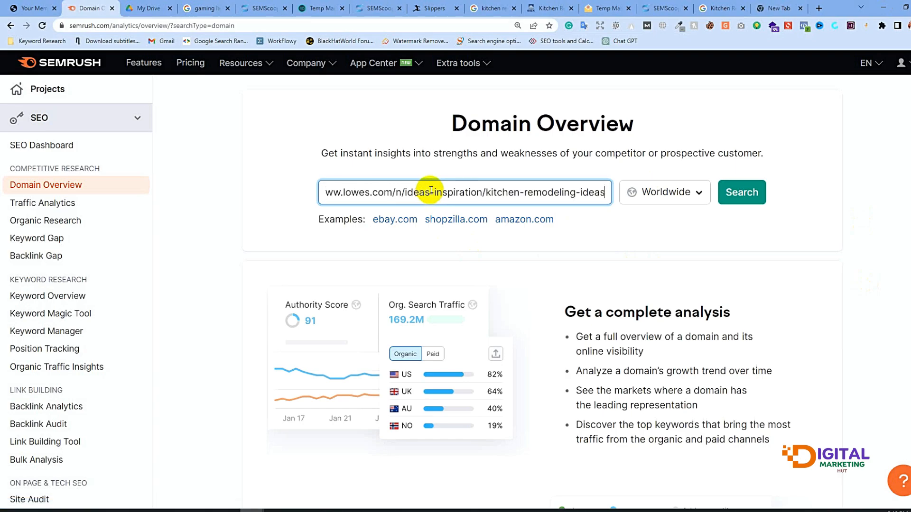
pyautogui.click(753, 194)
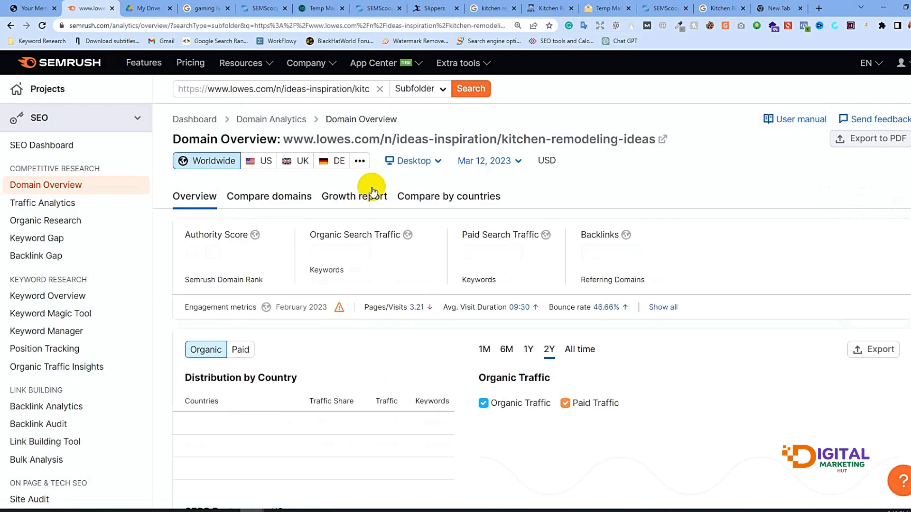
# - Open the Lowe's page's US organic keywords from the country distribution and examine their positions, volume and difficulty
pyautogui.scroll(-2, 403, 285)
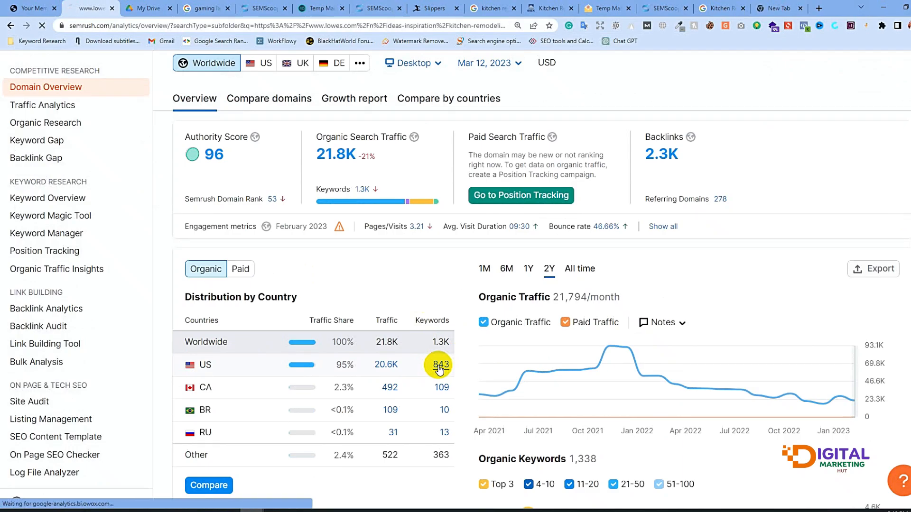
pyautogui.click(440, 364)
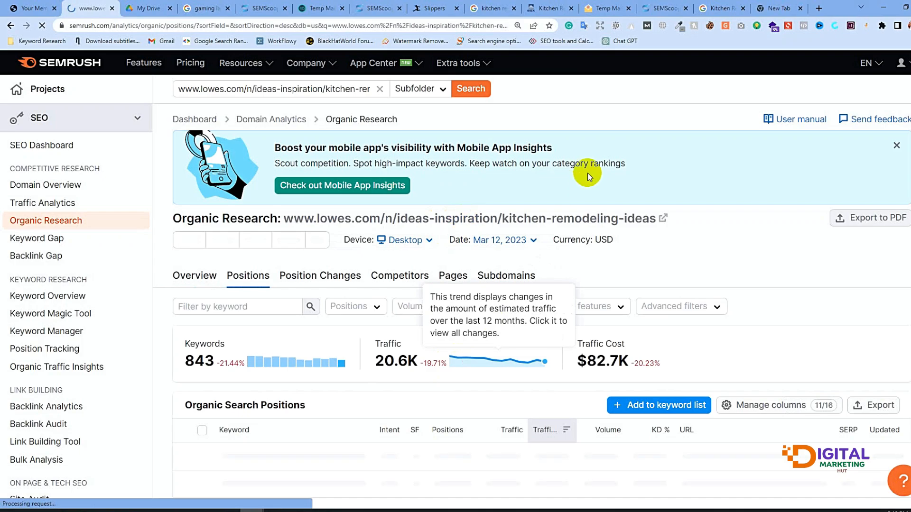
pyautogui.scroll(-3, 588, 172)
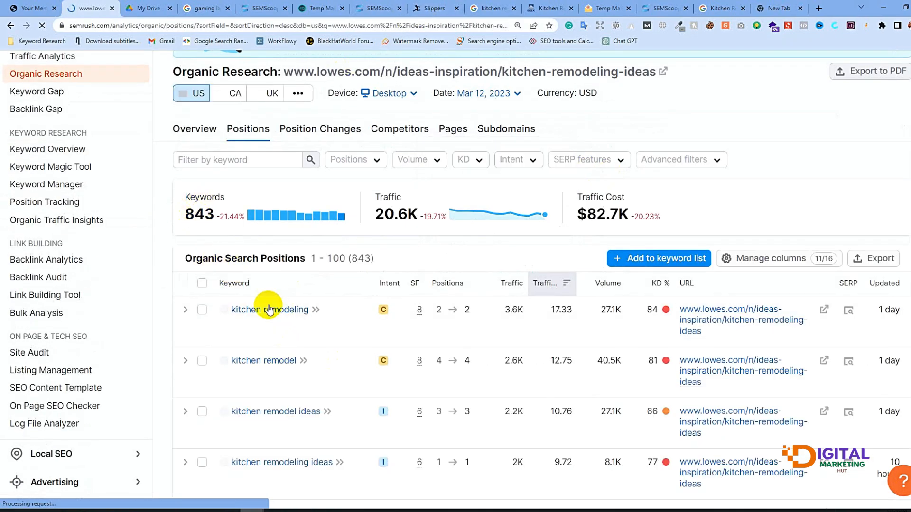
pyautogui.scroll(-1, 504, 276)
pyautogui.scroll(-1, 484, 271)
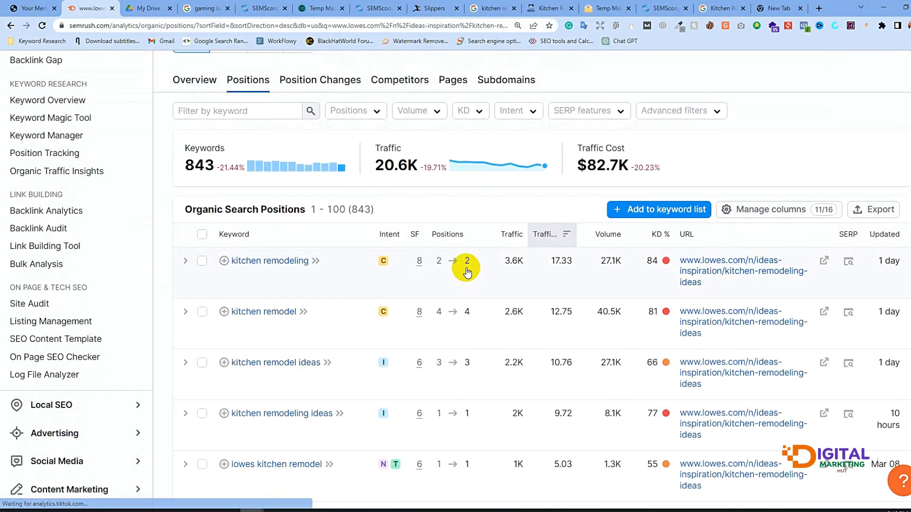
pyautogui.scroll(-2, 474, 308)
pyautogui.scroll(-1, 479, 307)
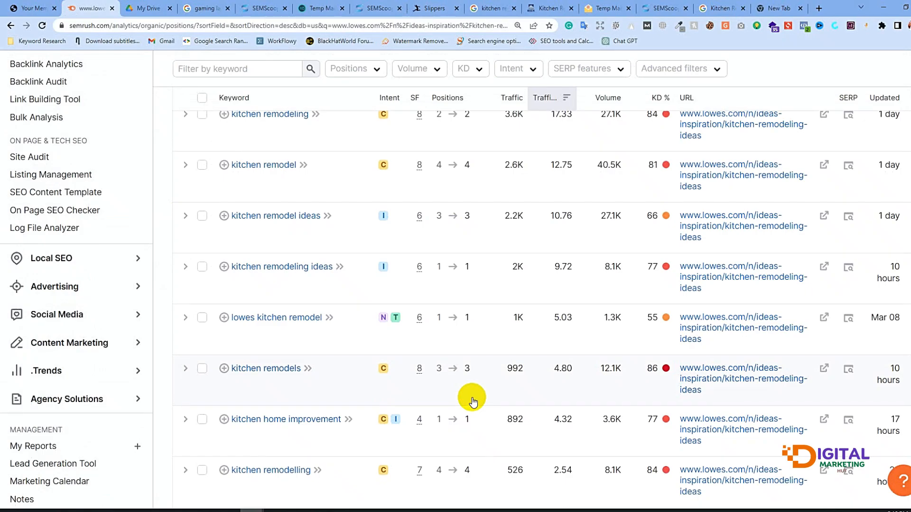
pyautogui.scroll(6, 244, 122)
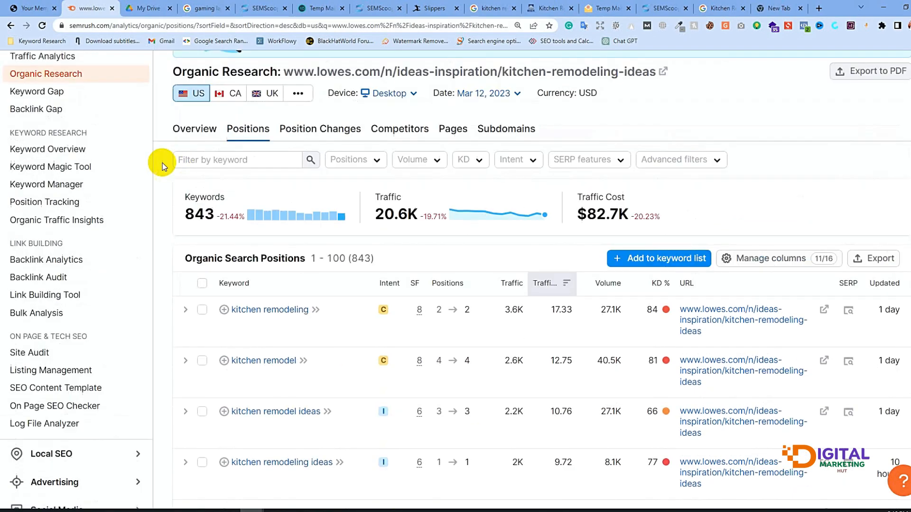
# - Filter the organic search positions to a custom volume range of 200 to 2000
pyautogui.scroll(-1, 280, 251)
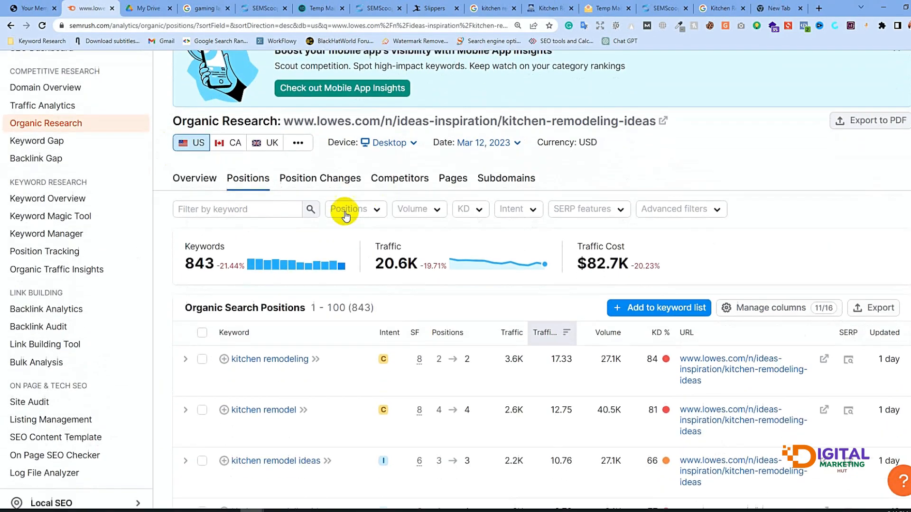
pyautogui.click(418, 213)
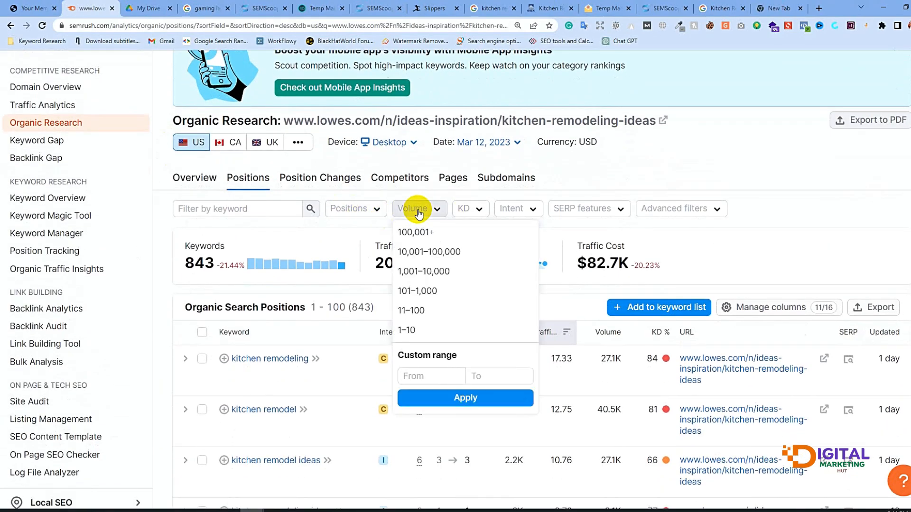
pyautogui.click(443, 372)
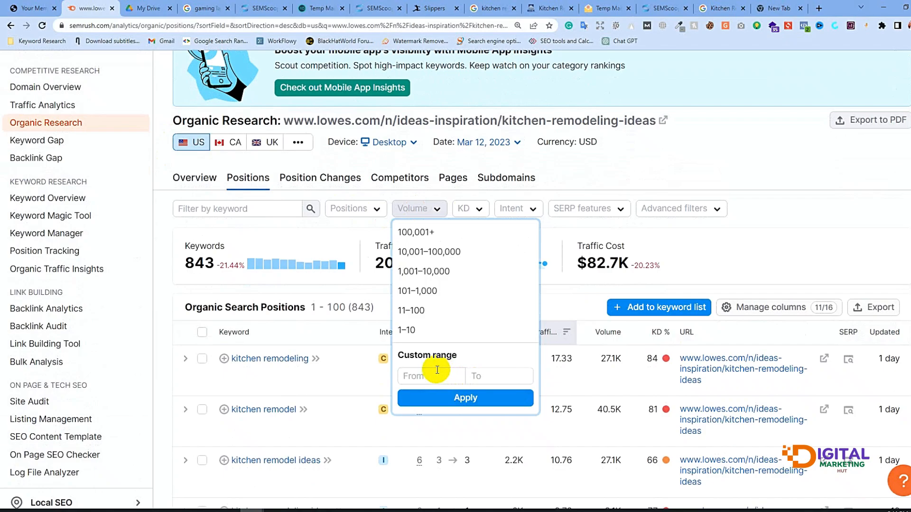
pyautogui.click(431, 377)
pyautogui.write('200')
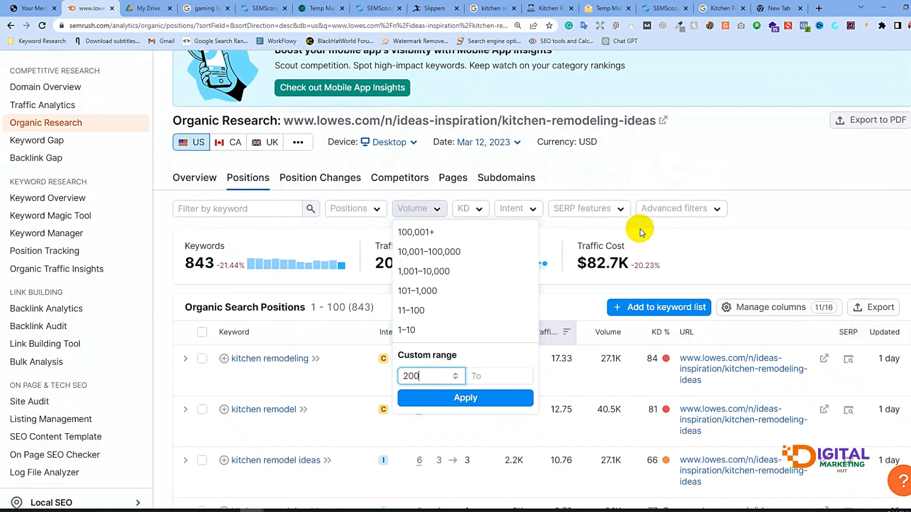
pyautogui.click(475, 376)
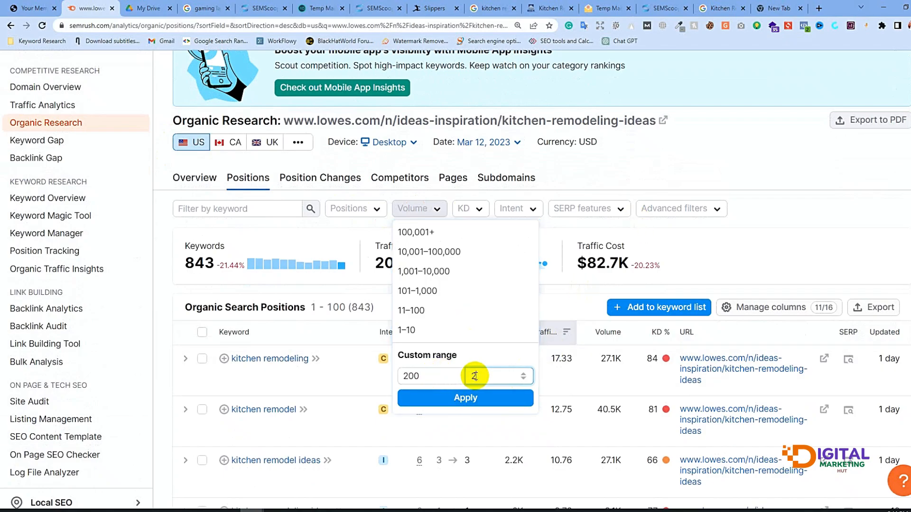
pyautogui.write('2000')
pyautogui.click(526, 399)
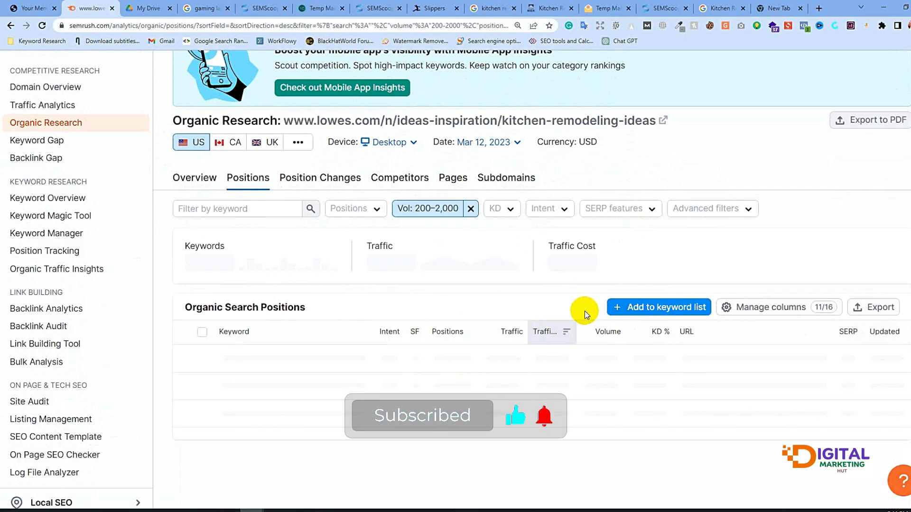
# - Add a custom keyword difficulty filter of 0–15% to the organic positions and look at the remaining keywords
pyautogui.scroll(-4, 642, 290)
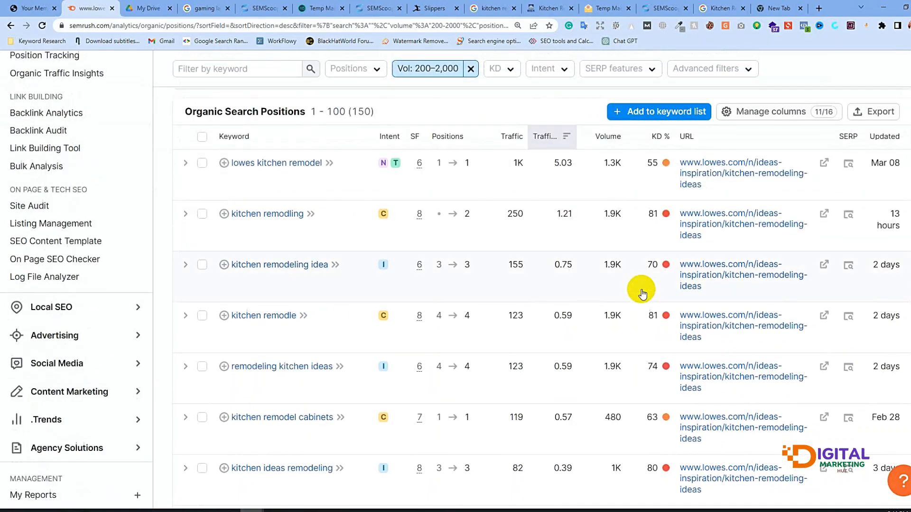
pyautogui.scroll(5, 642, 287)
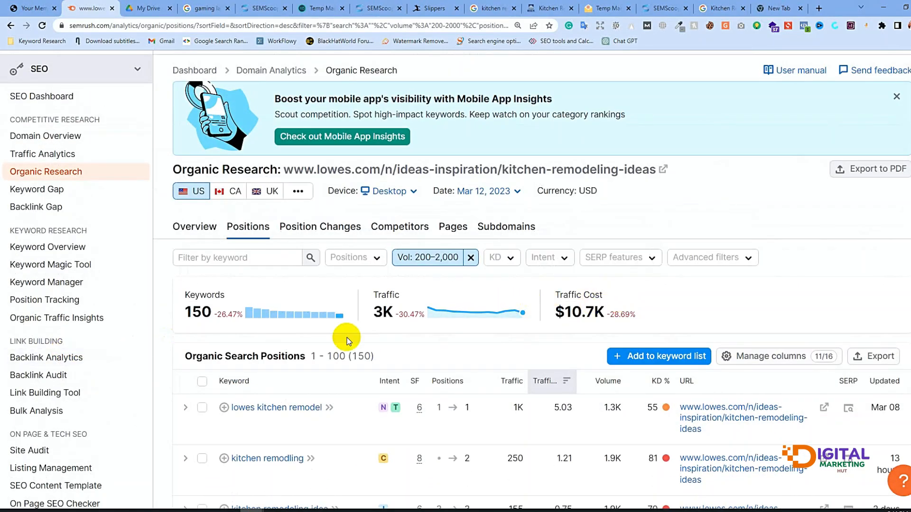
pyautogui.click(501, 258)
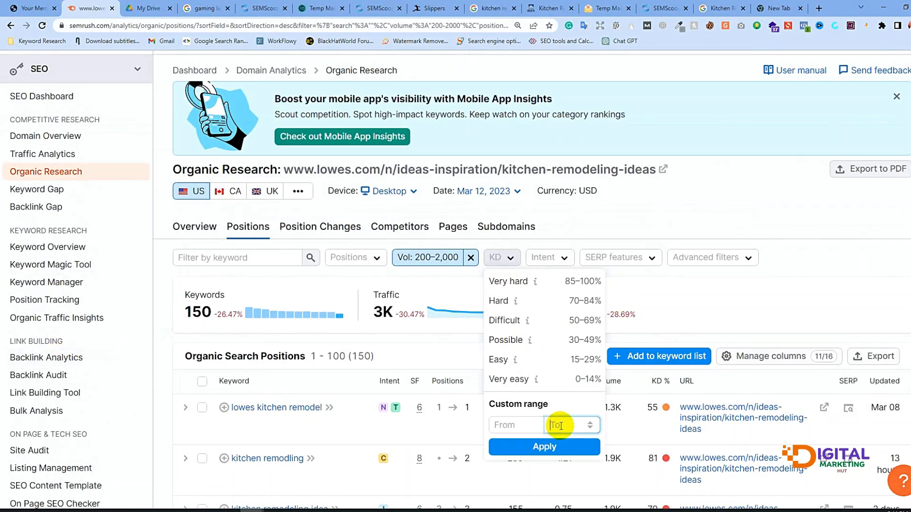
pyautogui.click(544, 447)
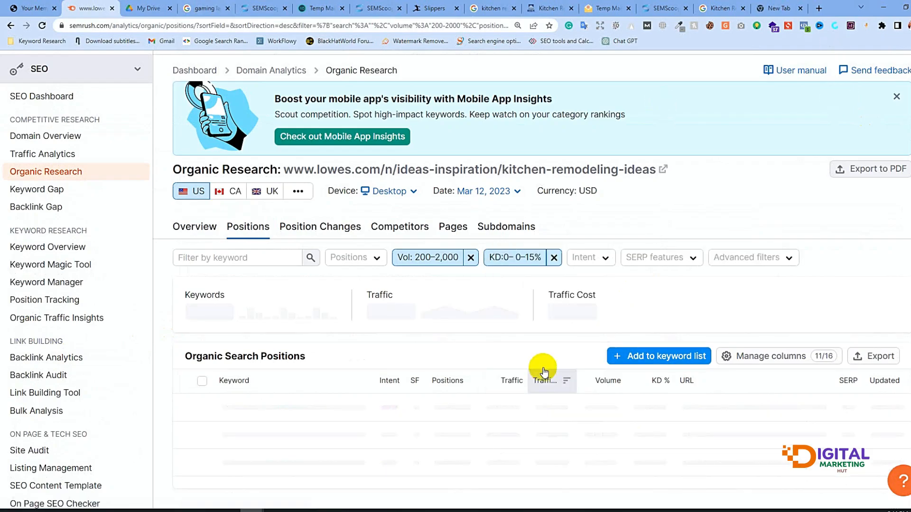
pyautogui.scroll(-3, 742, 217)
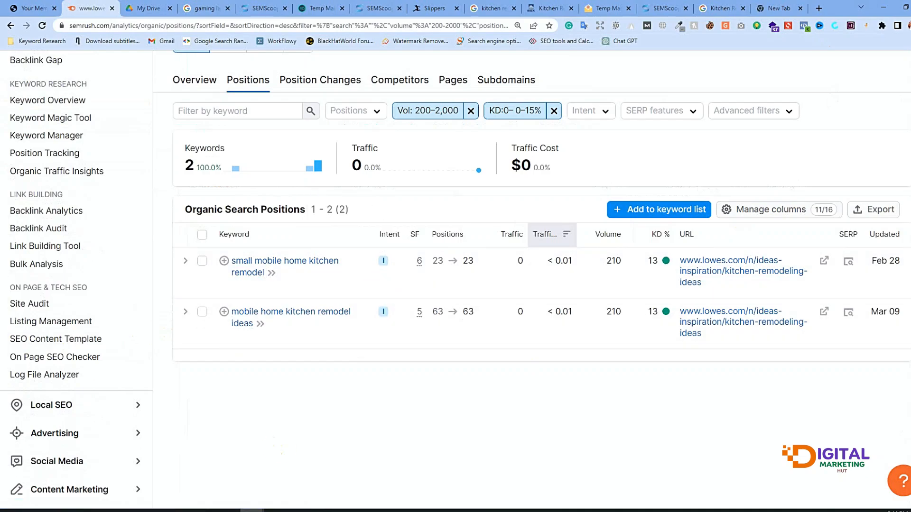
# - Switch to the exported Excel keyword sheet, place its window over the browser and widen the Keyword column to compare keywords
pyautogui.click(327, 510)
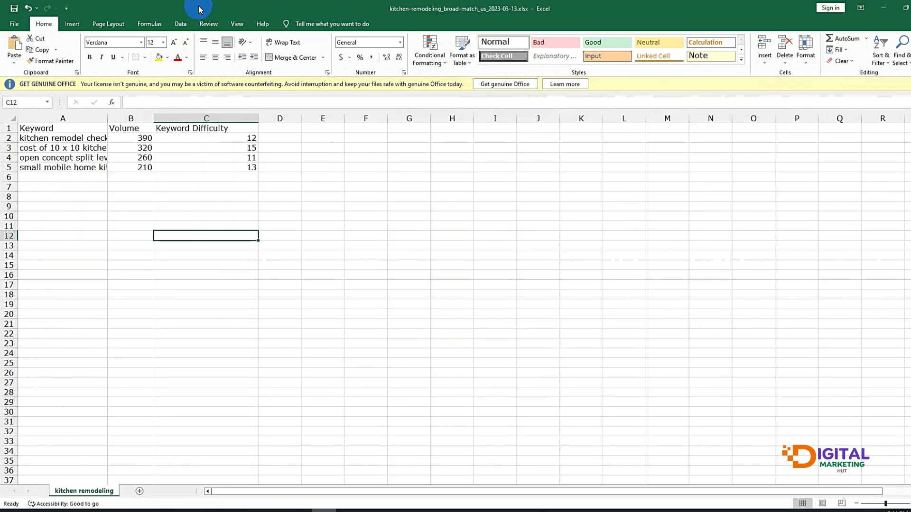
pyautogui.moveTo(200, 8); pyautogui.dragTo(609, 97)
pyautogui.moveTo(522, 206); pyautogui.dragTo(601, 206)
pyautogui.click(464, 247)
pyautogui.click(465, 256)
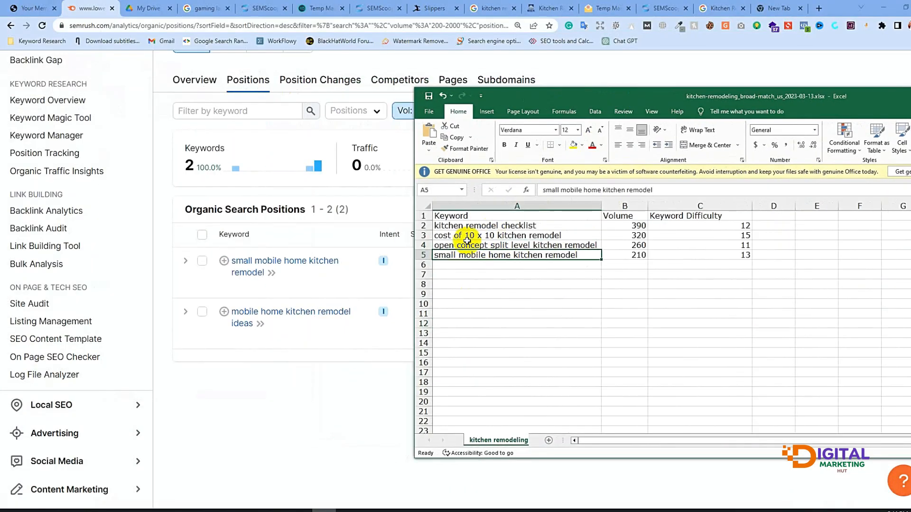
pyautogui.click(466, 237)
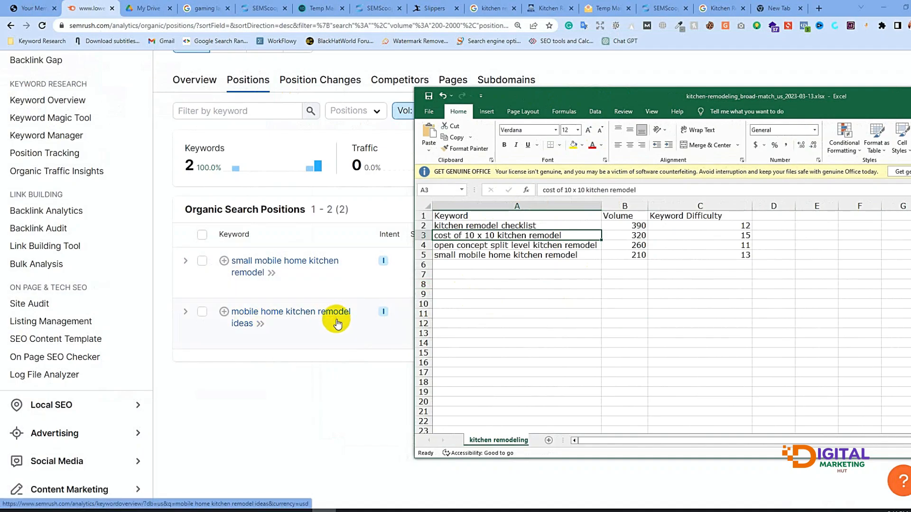
# - Return to the browser and export all the filtered Lowe's organic keywords as an Excel file
pyautogui.click(85, 8)
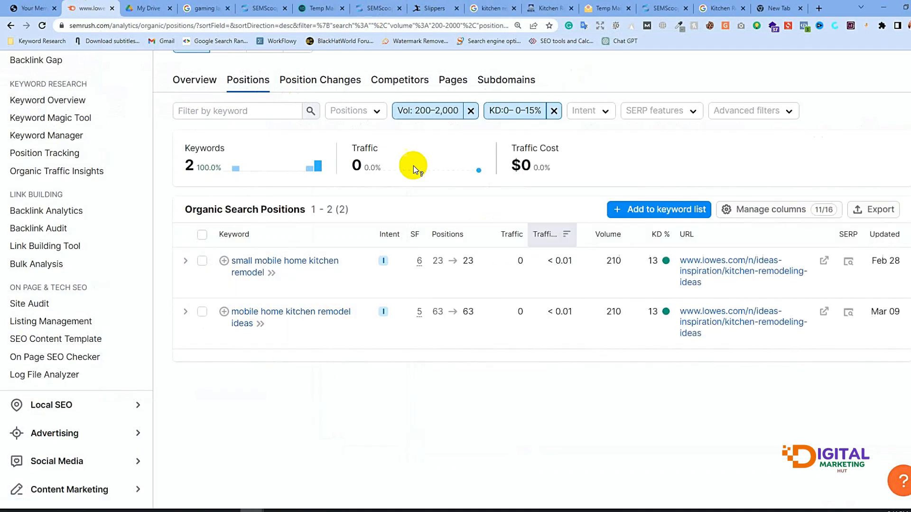
pyautogui.click(871, 209)
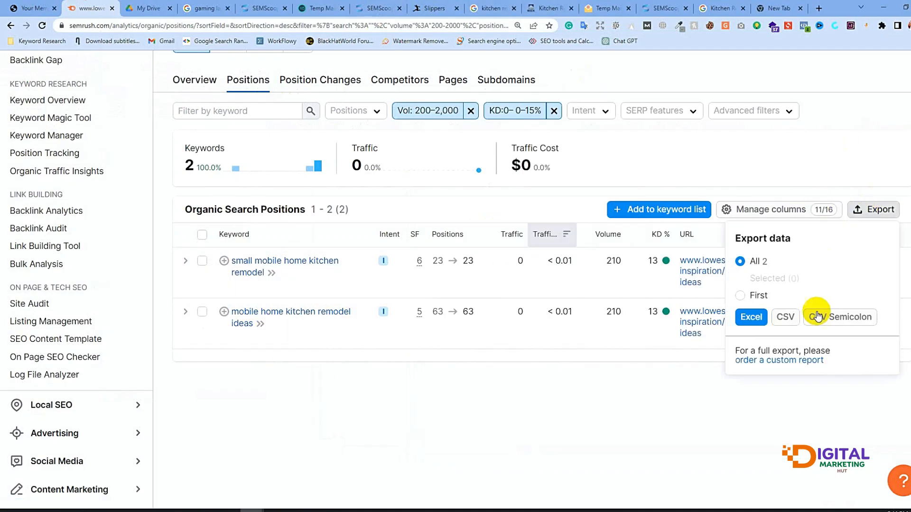
pyautogui.click(757, 321)
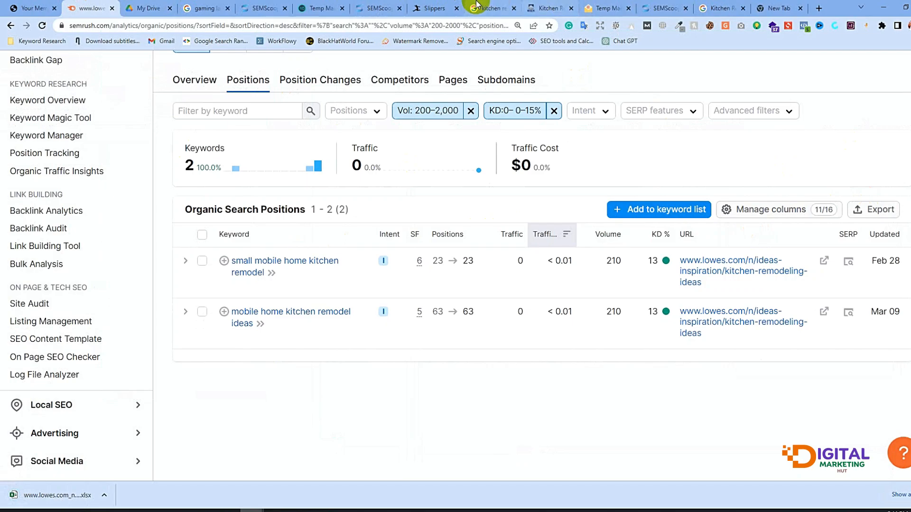
# - In the Google results for "kitchen remodel murrieta ca", find the Golden Glove Construction result and copy its link address
pyautogui.click(493, 8)
pyautogui.scroll(-4, 417, 153)
pyautogui.scroll(-9, 325, 311)
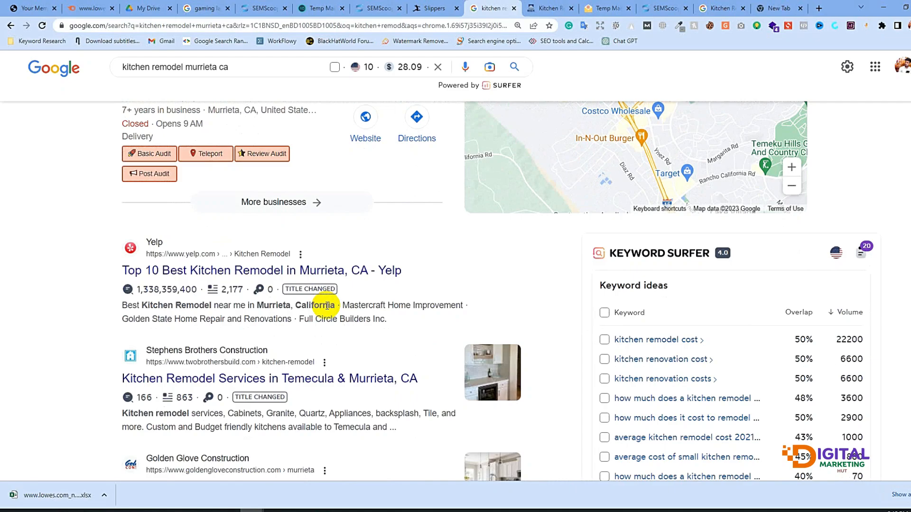
pyautogui.scroll(-3, 327, 306)
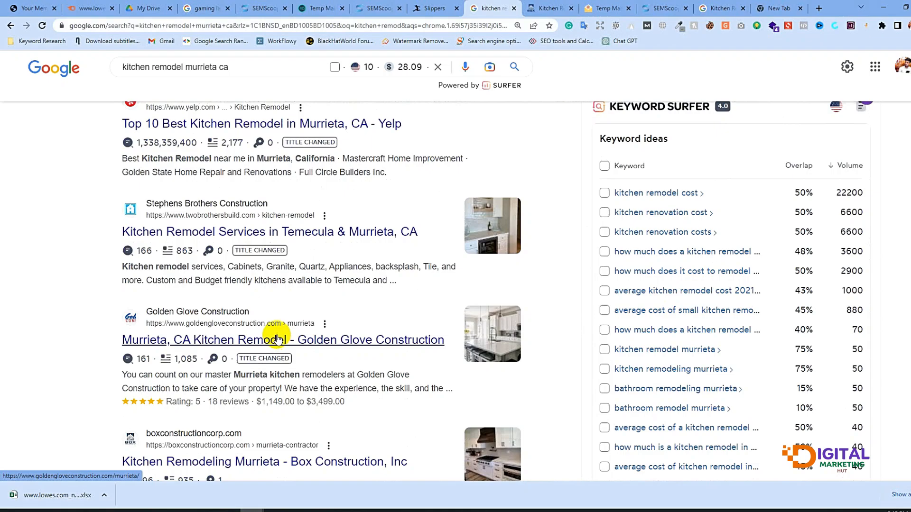
pyautogui.rightClick(238, 323)
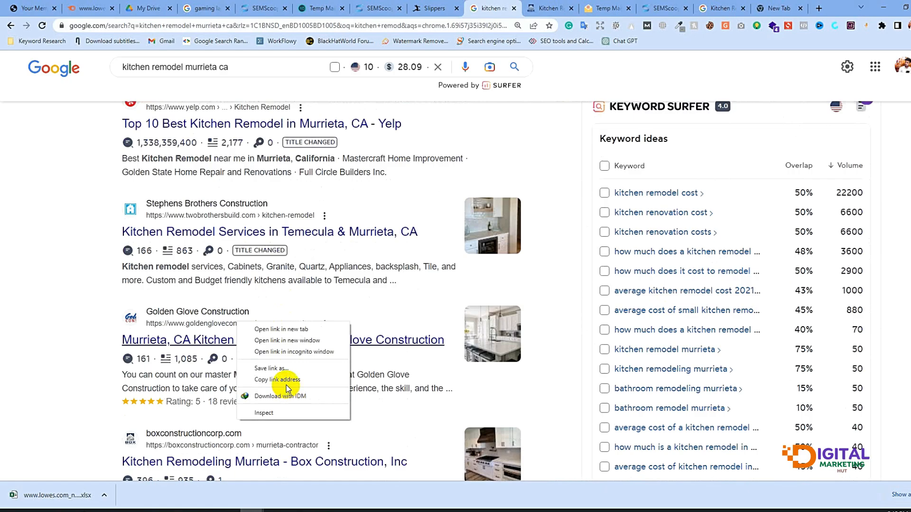
pyautogui.click(286, 382)
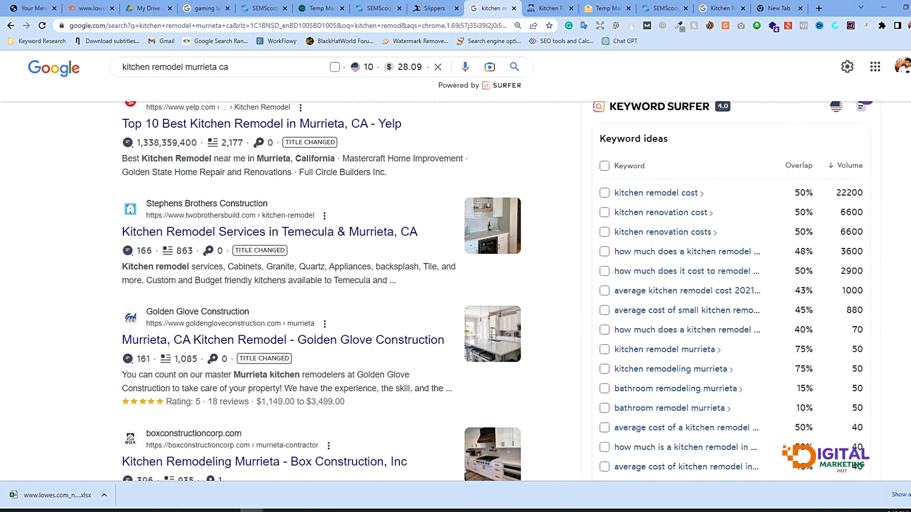
# - Look up the copied Golden Glove Construction Murrieta page in Semrush Organic Research as an Exact URL and check its filtered keywords
pyautogui.click(88, 6)
pyautogui.scroll(4, 275, 175)
pyautogui.click(310, 89)
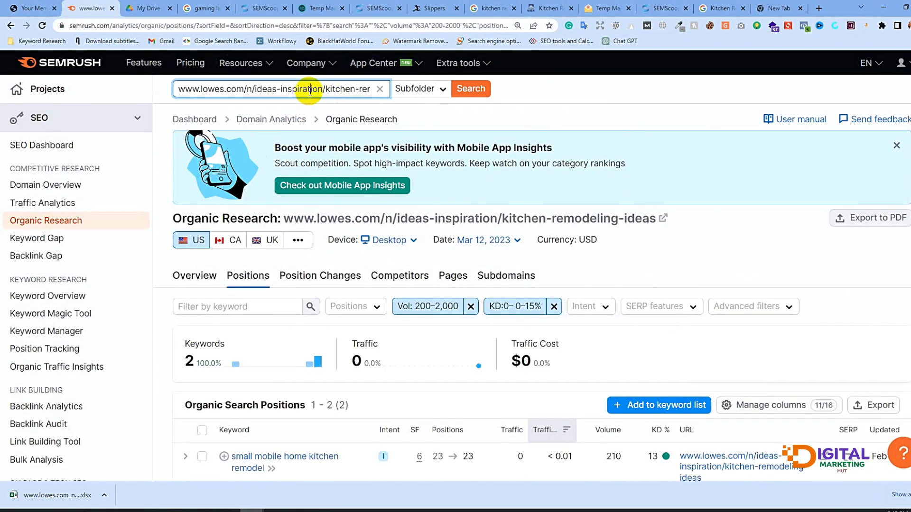
pyautogui.hotkey('ctrl', 'a')
pyautogui.hotkey('ctrl', 'v')
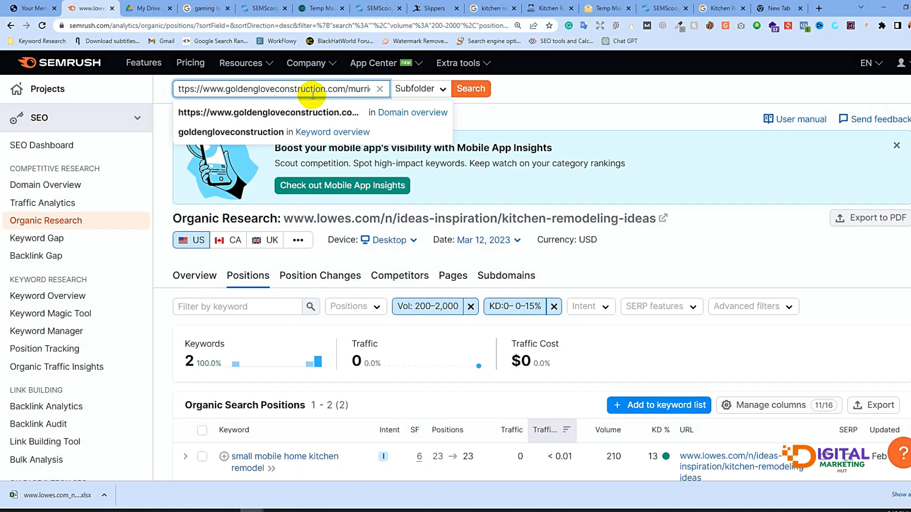
pyautogui.click(414, 90)
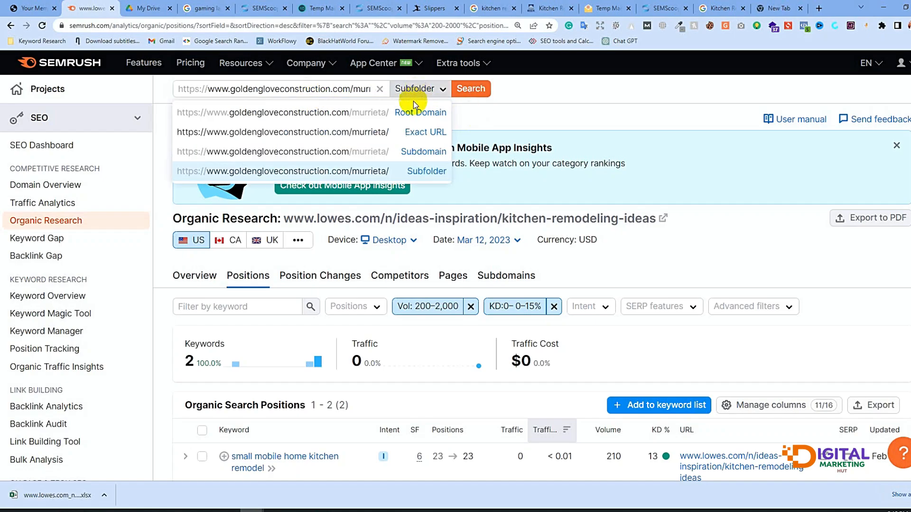
pyautogui.click(414, 133)
pyautogui.click(466, 89)
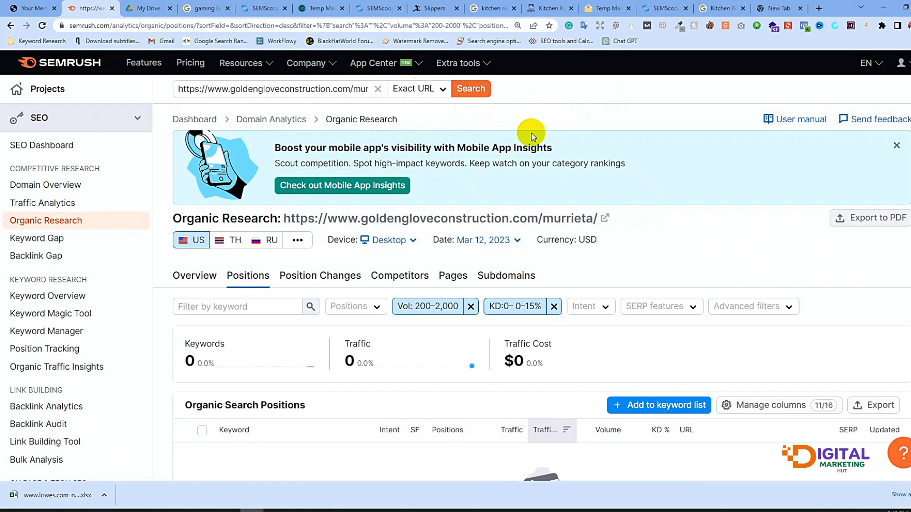
pyautogui.scroll(-3, 526, 137)
pyautogui.scroll(1, 211, 207)
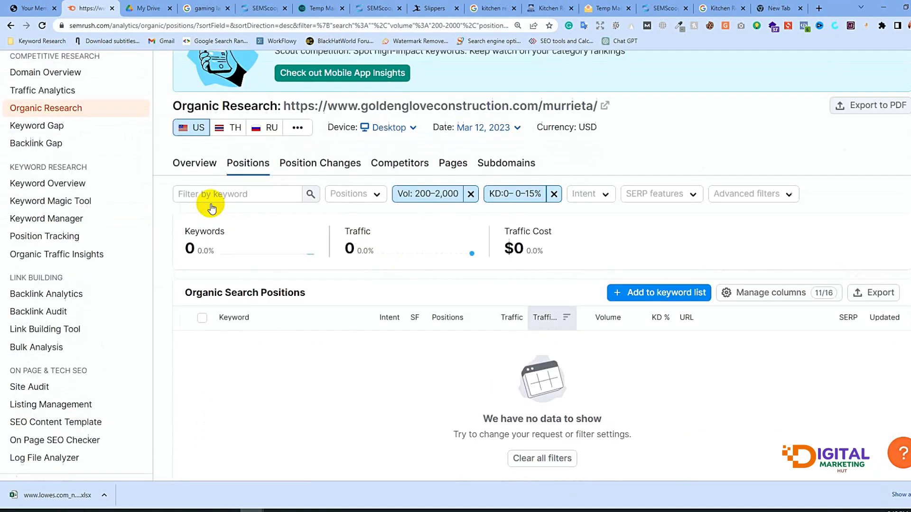
# - Rerun the Golden Glove Construction lookup with the scope set to Subdomain and check the organic keywords listed
pyautogui.scroll(3, 211, 207)
pyautogui.click(321, 89)
pyautogui.click(413, 89)
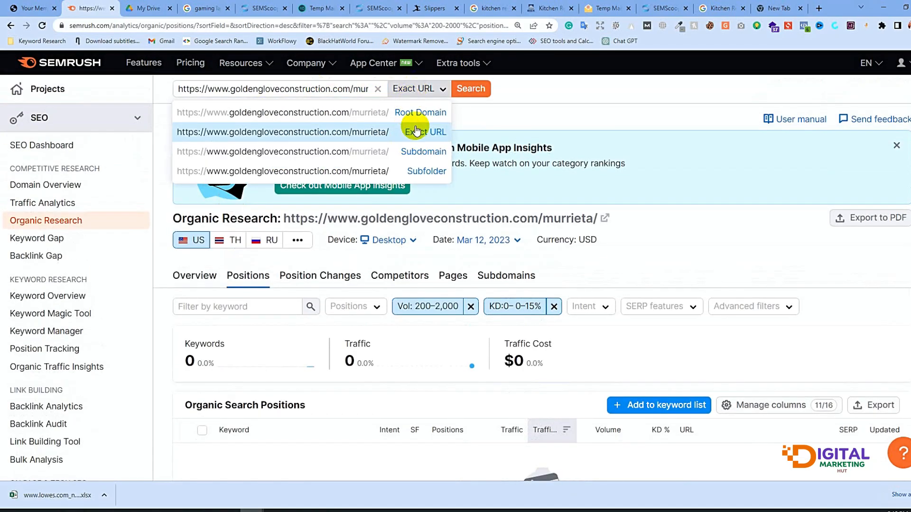
pyautogui.click(415, 152)
pyautogui.click(471, 89)
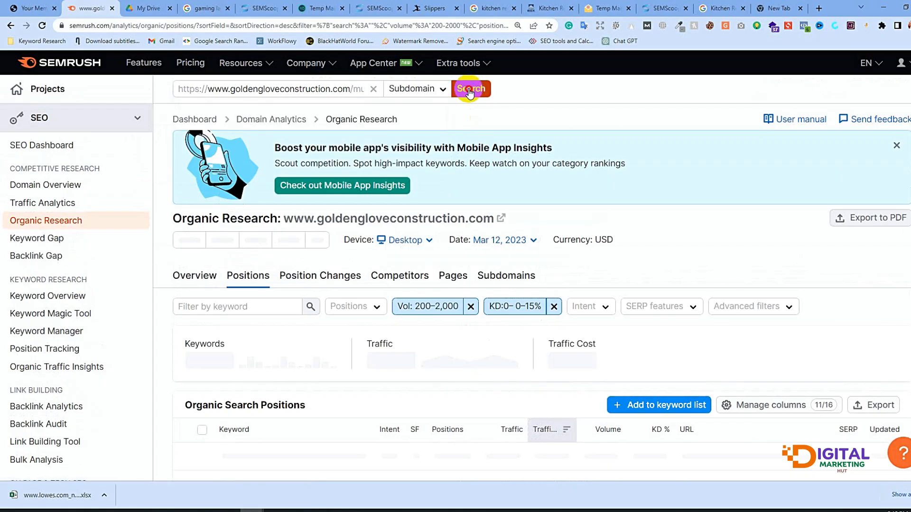
pyautogui.scroll(-5, 234, 275)
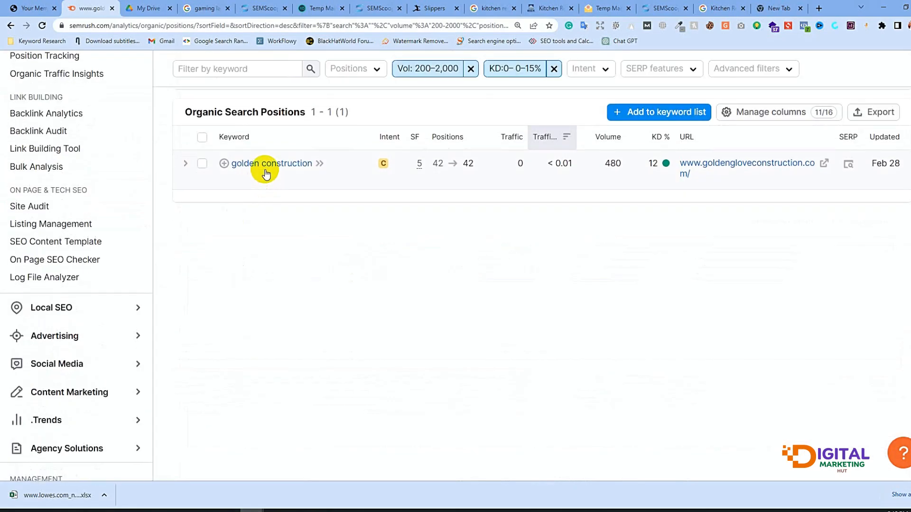
pyautogui.scroll(3, 264, 166)
# - In the Google results for "Kitchen Remodeling", find Home Depot's Kitchen Remodel Cost Guide and copy its link address
pyautogui.click(718, 8)
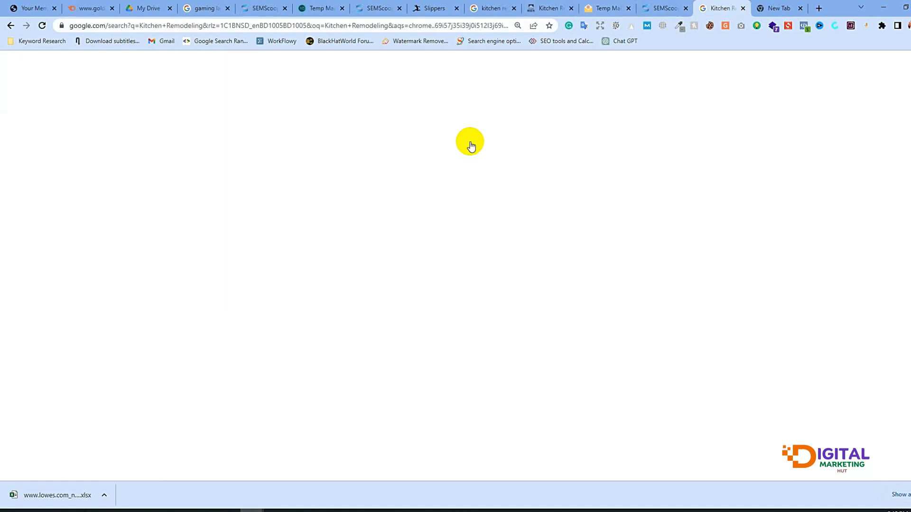
pyautogui.scroll(-2, 368, 158)
pyautogui.scroll(-5, 308, 203)
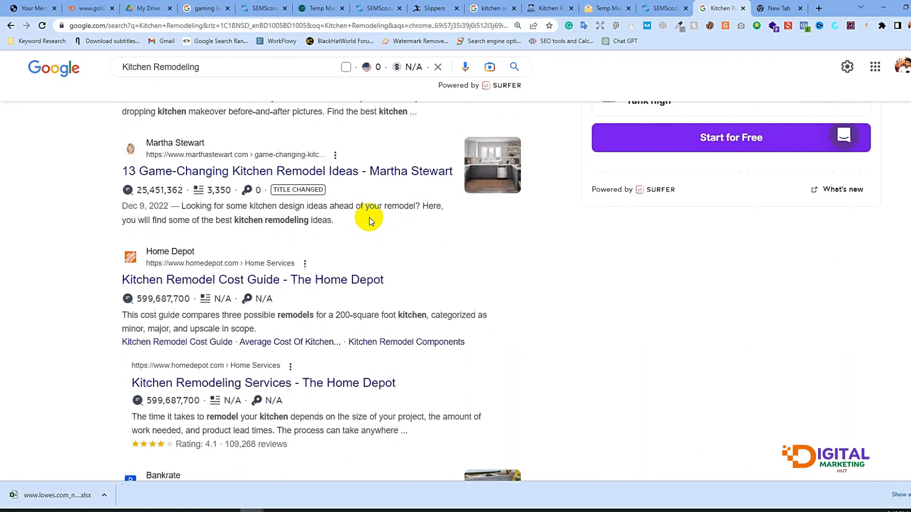
pyautogui.rightClick(222, 259)
pyautogui.click(266, 317)
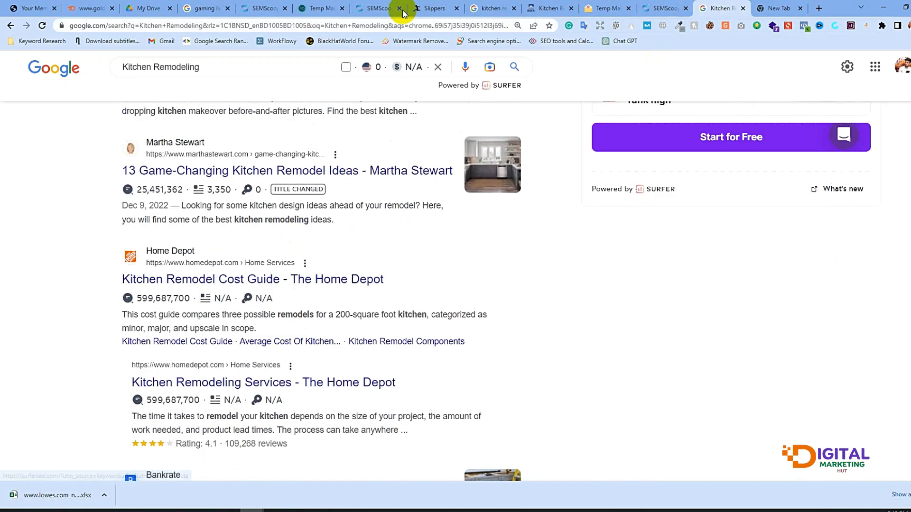
# - Look up the copied Home Depot cost guide link in Semrush Organic Research as a Subfolder and review its filtered keywords
pyautogui.click(88, 8)
pyautogui.scroll(3, 290, 128)
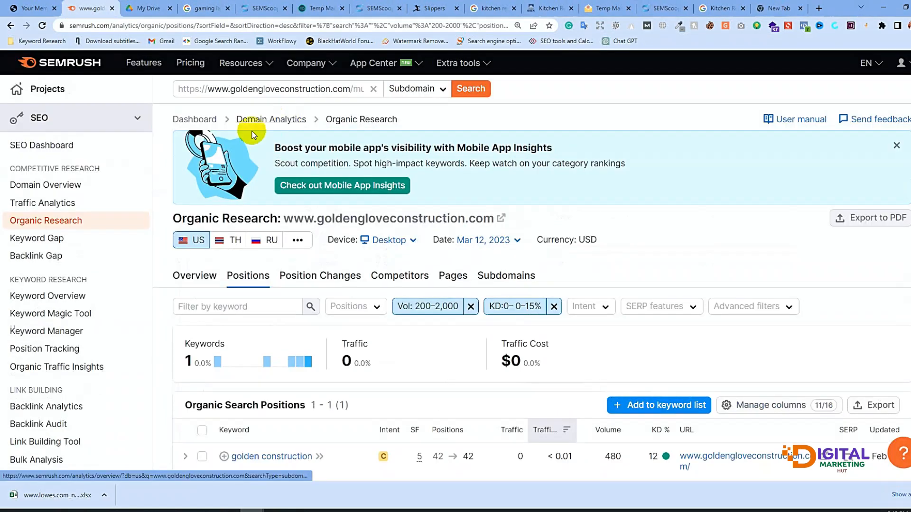
pyautogui.click(276, 89)
pyautogui.hotkey('ctrl', 'v')
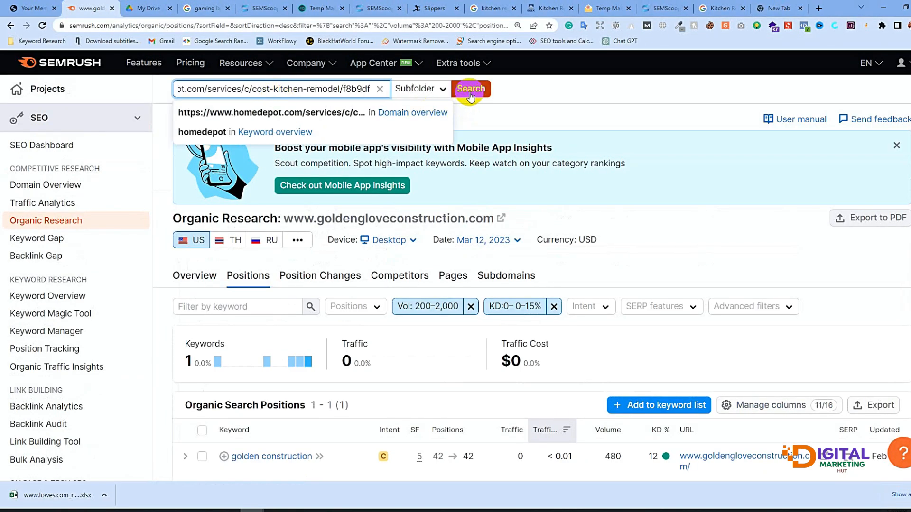
pyautogui.click(470, 89)
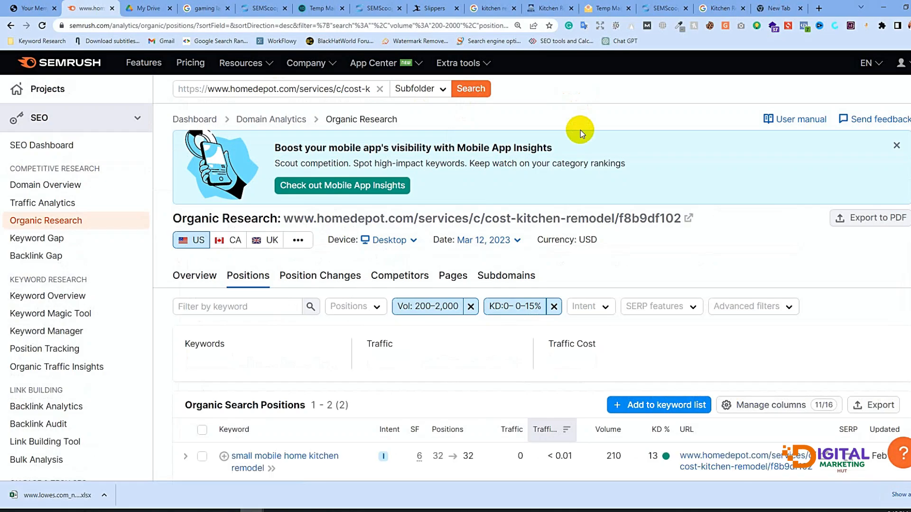
pyautogui.scroll(-2, 194, 293)
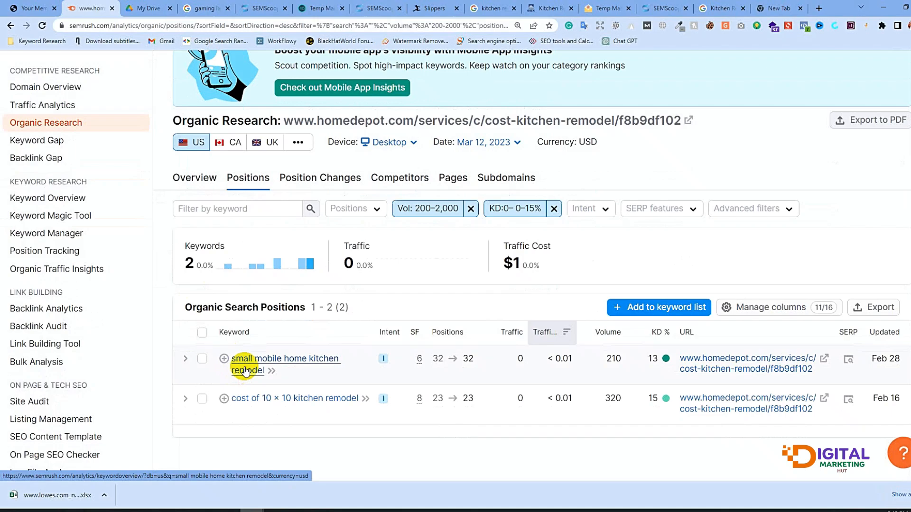
pyautogui.scroll(-1, 245, 371)
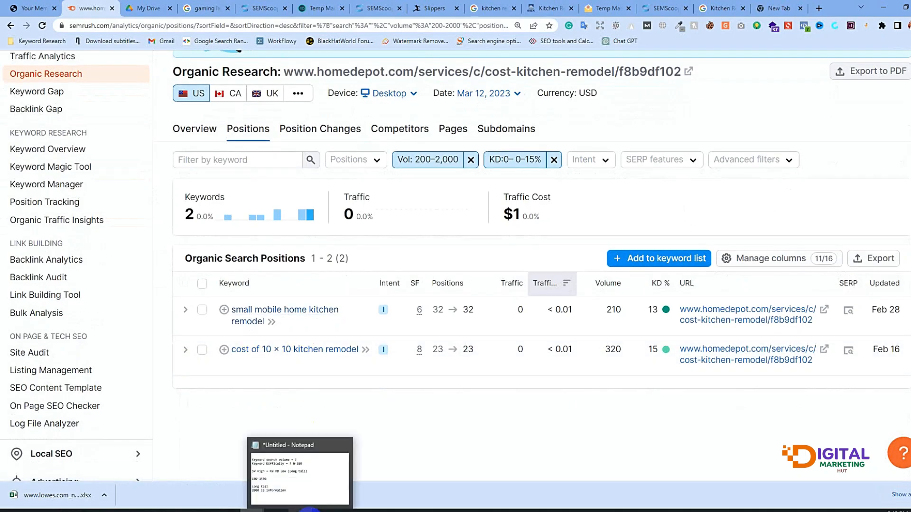
# - Bring up the kitchen-remodeling keyword workbook, then open the exported Lowe's positions workbook from Downloads and enable editing
pyautogui.click(324, 510)
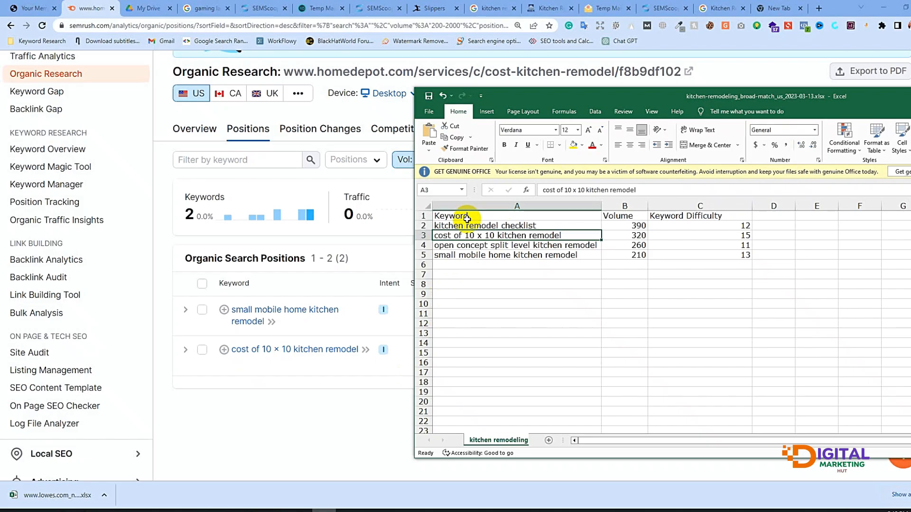
pyautogui.moveTo(475, 284); pyautogui.dragTo(482, 225)
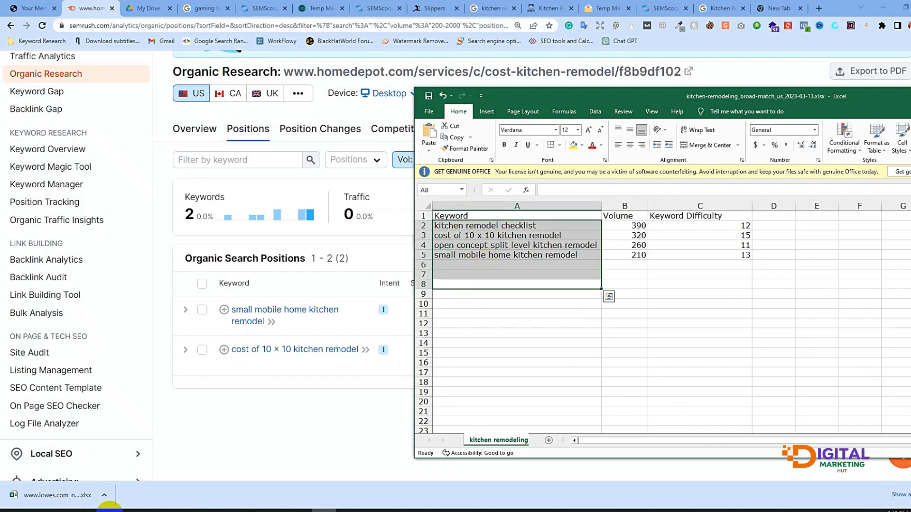
pyautogui.click(273, 511)
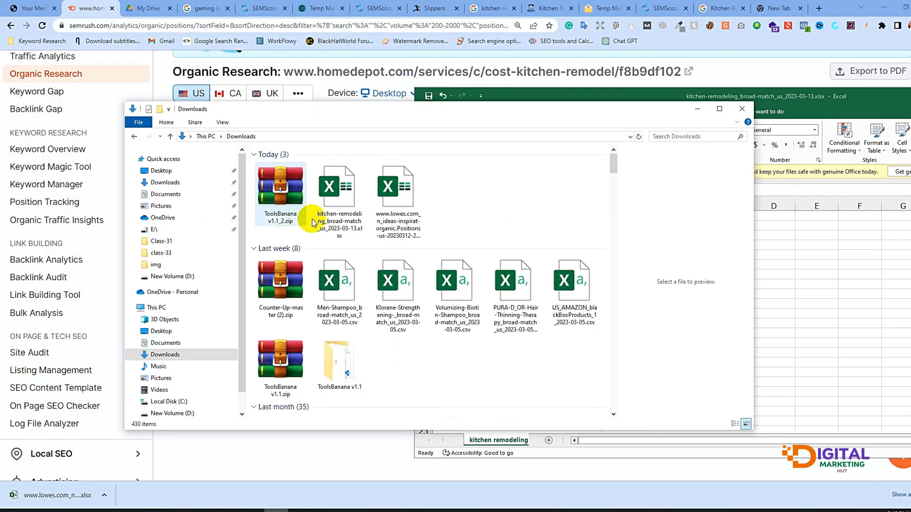
pyautogui.doubleClick(328, 219)
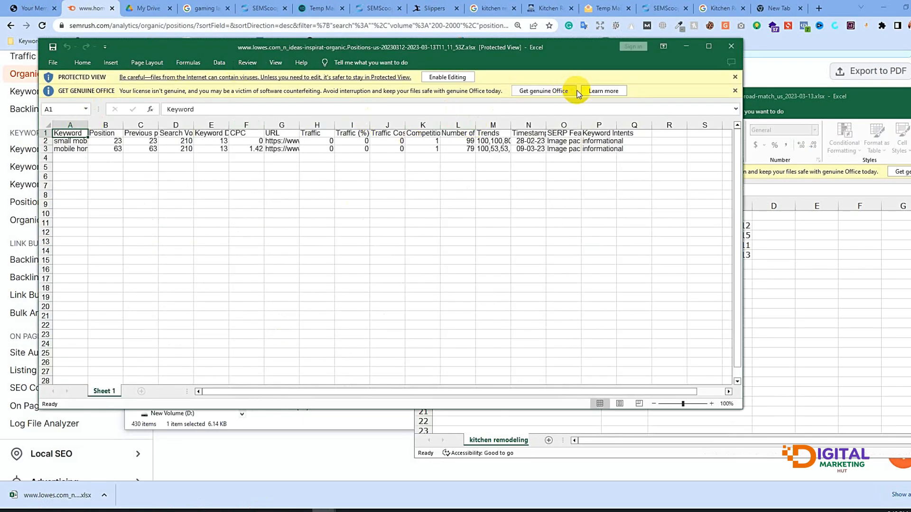
pyautogui.click(448, 78)
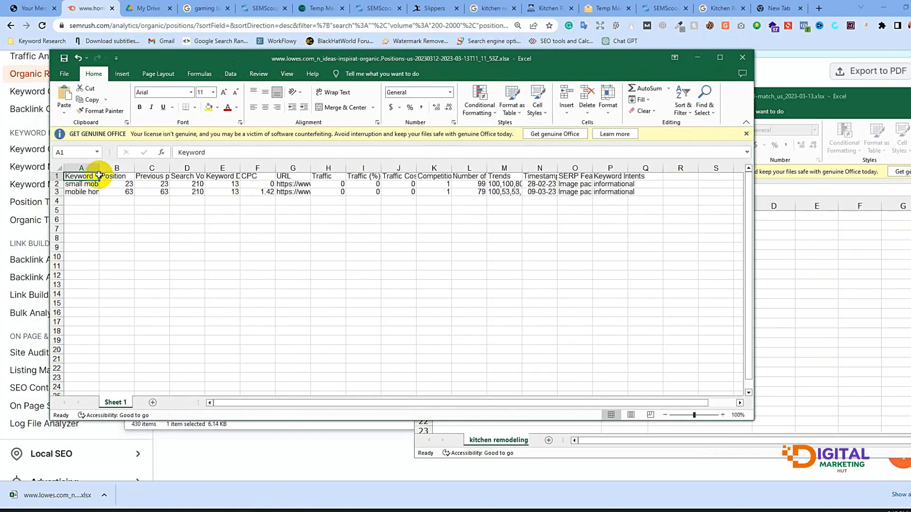
# - Widen the Keyword, Search Volume and Keyword Difficulty columns of the Lowe's sheet to fit their contents
pyautogui.click(115, 168)
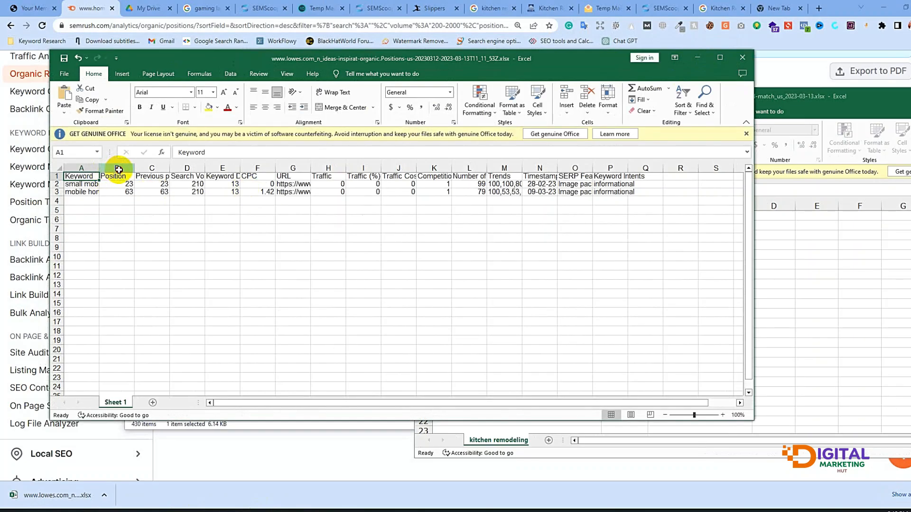
pyautogui.click(118, 169)
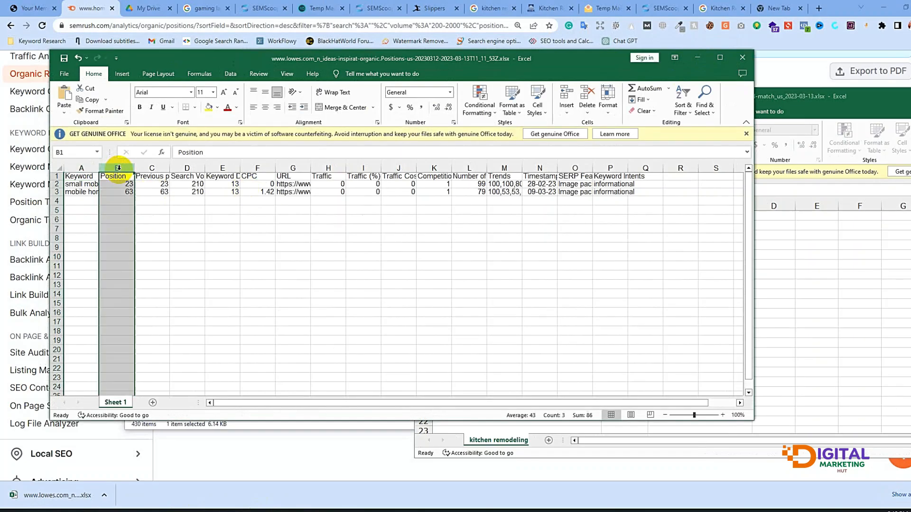
pyautogui.click(186, 167)
pyautogui.click(232, 166)
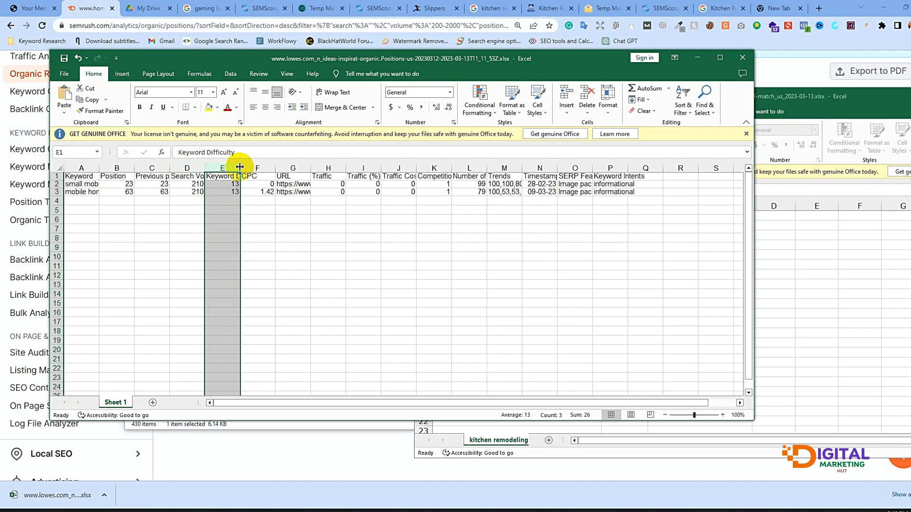
pyautogui.doubleClick(240, 167)
pyautogui.doubleClick(205, 167)
pyautogui.moveTo(197, 176); pyautogui.dragTo(234, 177)
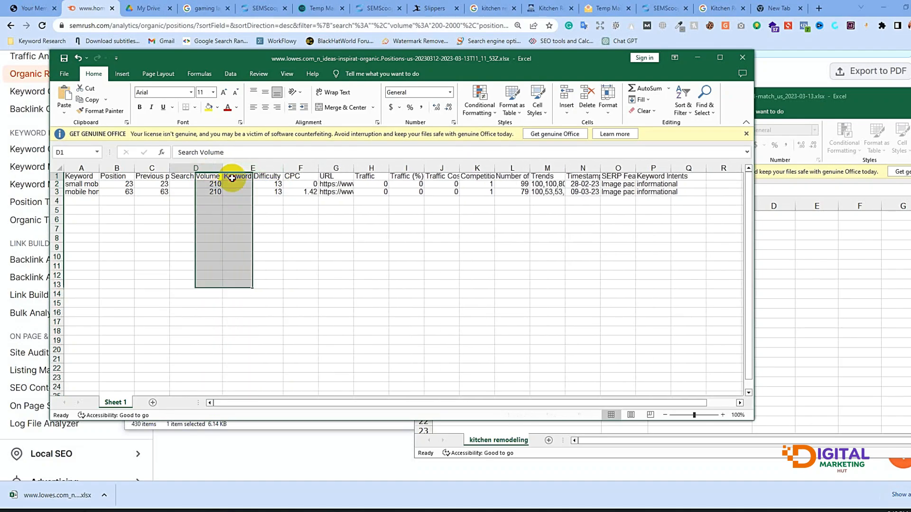
pyautogui.doubleClick(99, 168)
pyautogui.moveTo(92, 177); pyautogui.dragTo(97, 193)
pyautogui.click(231, 265)
# - Delete the Position and Previous position columns from the Lowe's sheet
pyautogui.moveTo(196, 167); pyautogui.dragTo(243, 169)
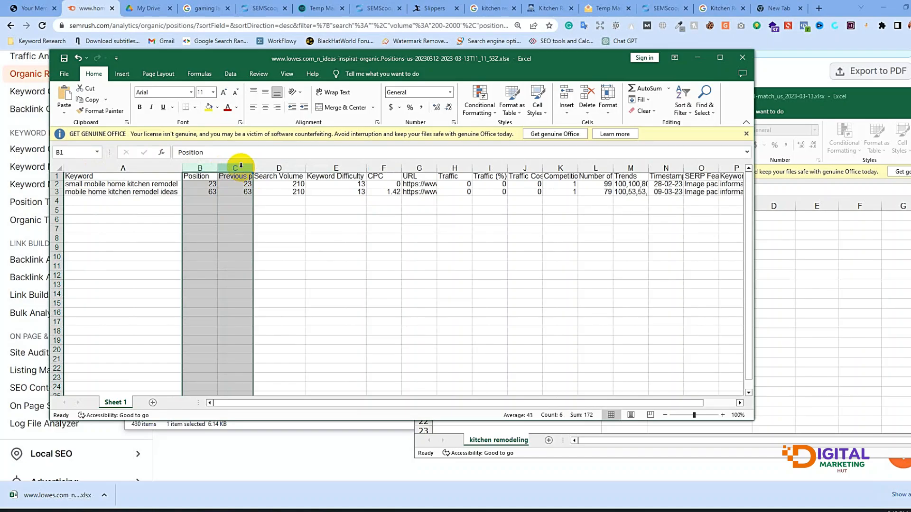
pyautogui.rightClick(243, 169)
pyautogui.click(259, 251)
pyautogui.click(300, 264)
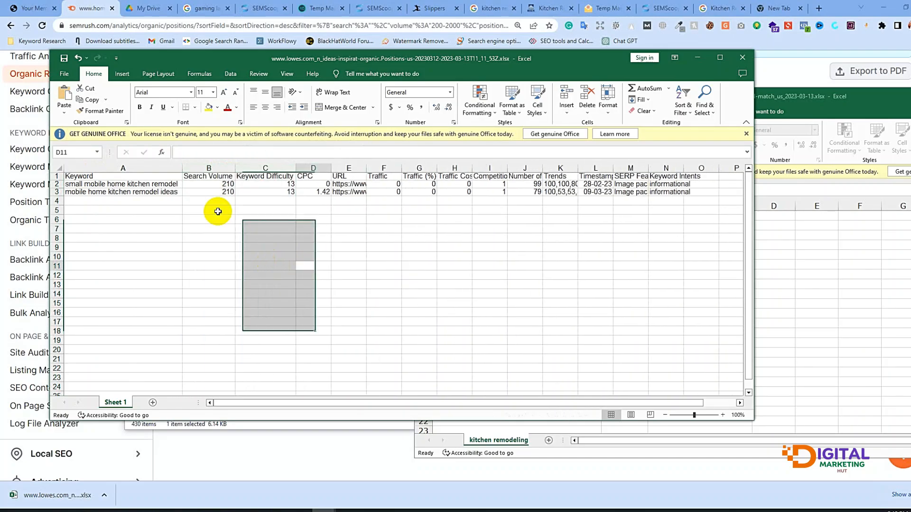
pyautogui.moveTo(147, 167); pyautogui.dragTo(268, 164)
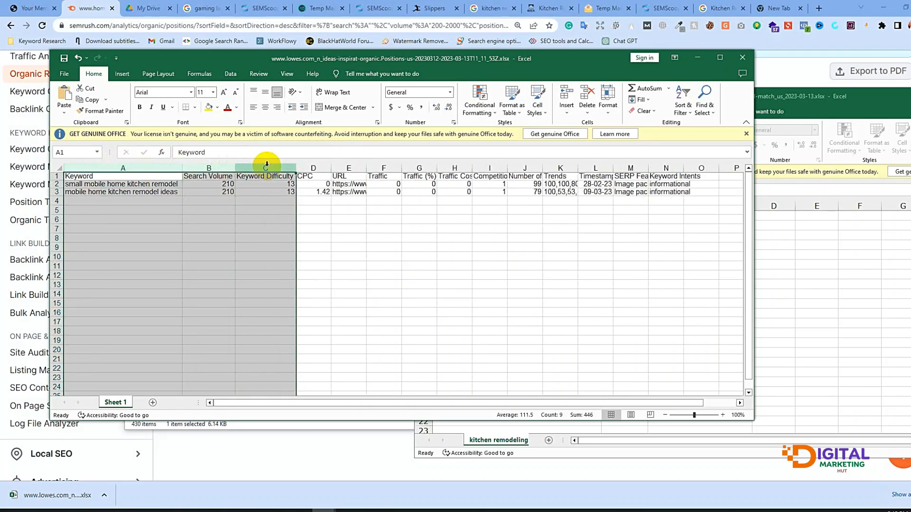
pyautogui.hotkey('ctrl', 'c')
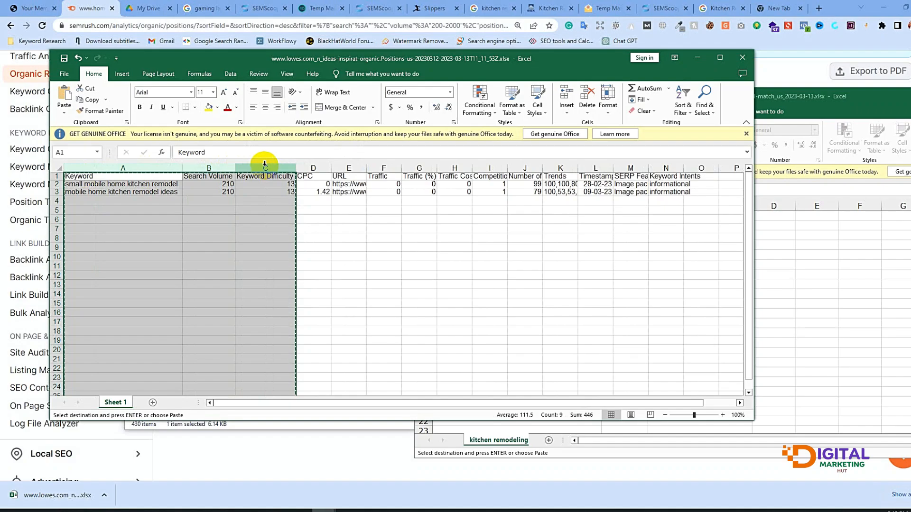
pyautogui.click(204, 235)
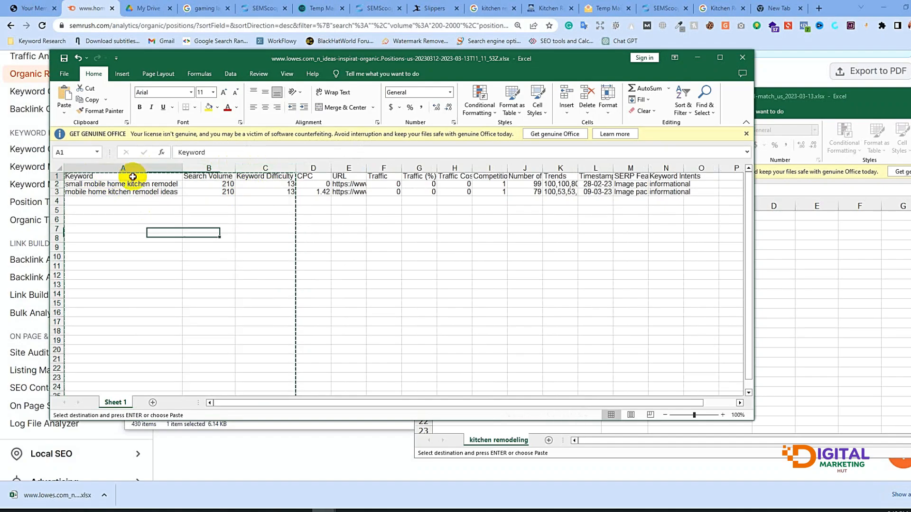
pyautogui.moveTo(267, 176); pyautogui.dragTo(267, 176)
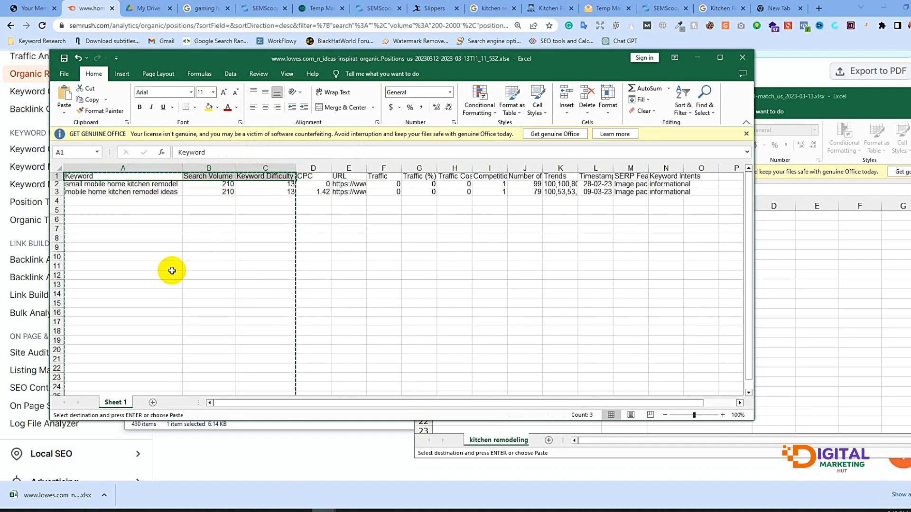
pyautogui.click(204, 260)
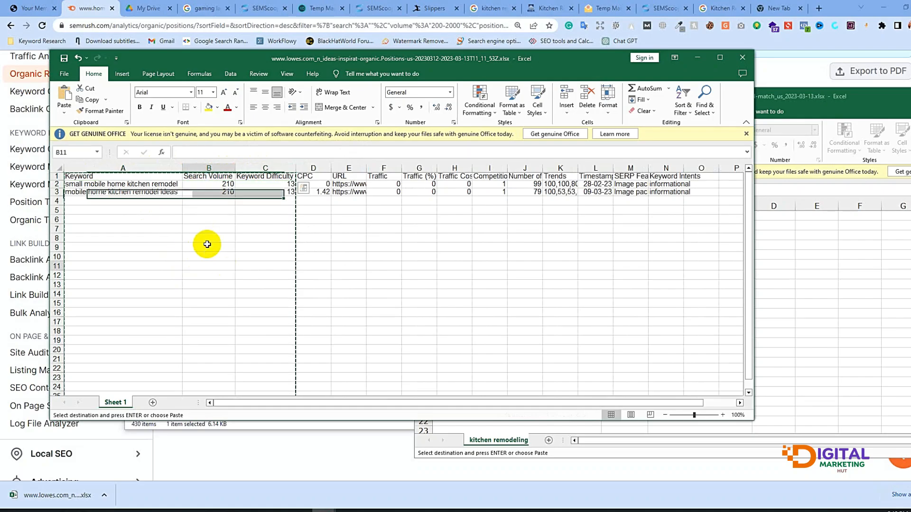
# - Copy the two keyword rows with volume and difficulty from the Lowe's sheet into rows 6 and 7 of the kitchen-remodeling sheet
pyautogui.moveTo(161, 184); pyautogui.dragTo(250, 186)
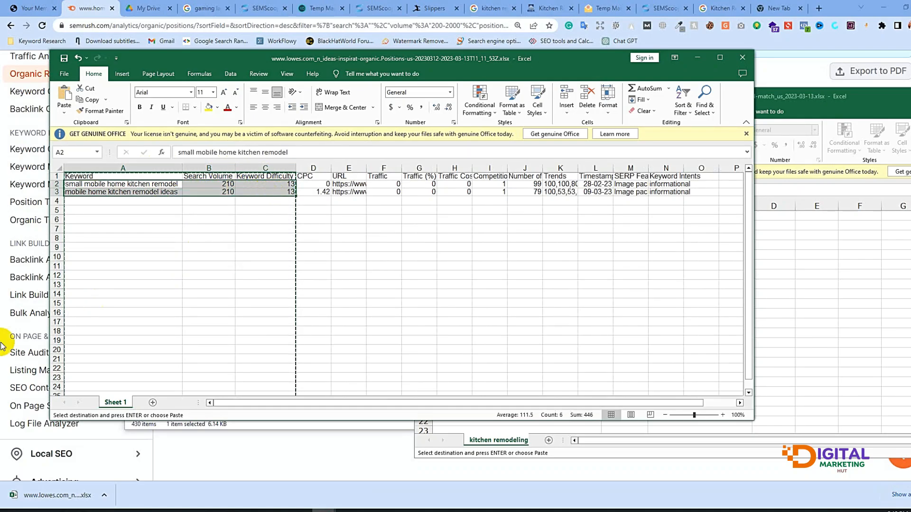
pyautogui.hotkey('ctrl', 'c')
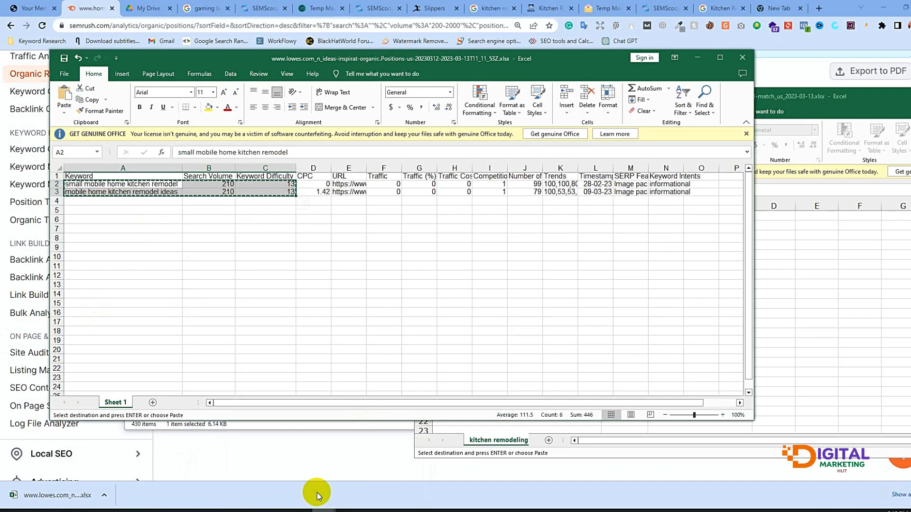
pyautogui.moveTo(320, 511)
pyautogui.click(235, 461)
pyautogui.moveTo(534, 331); pyautogui.dragTo(519, 324)
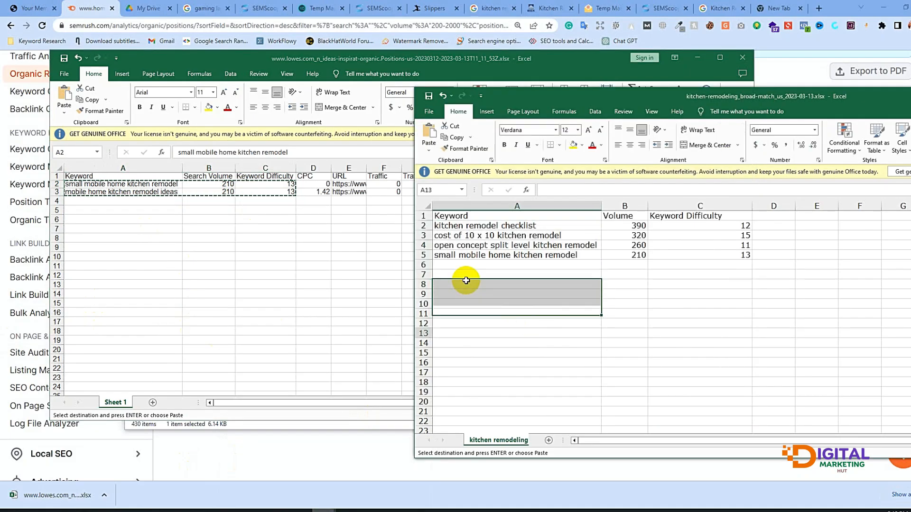
pyautogui.moveTo(464, 266); pyautogui.dragTo(735, 272)
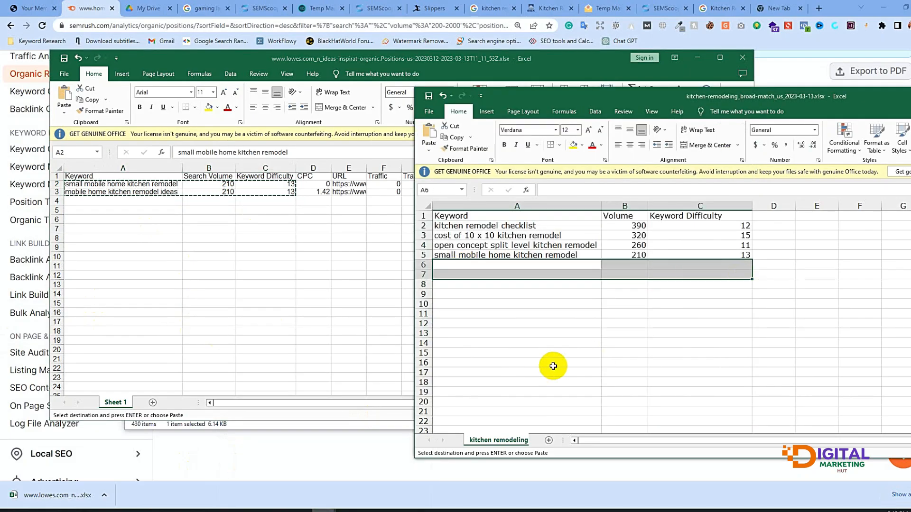
pyautogui.hotkey('ctrl', 'v')
pyautogui.click(671, 351)
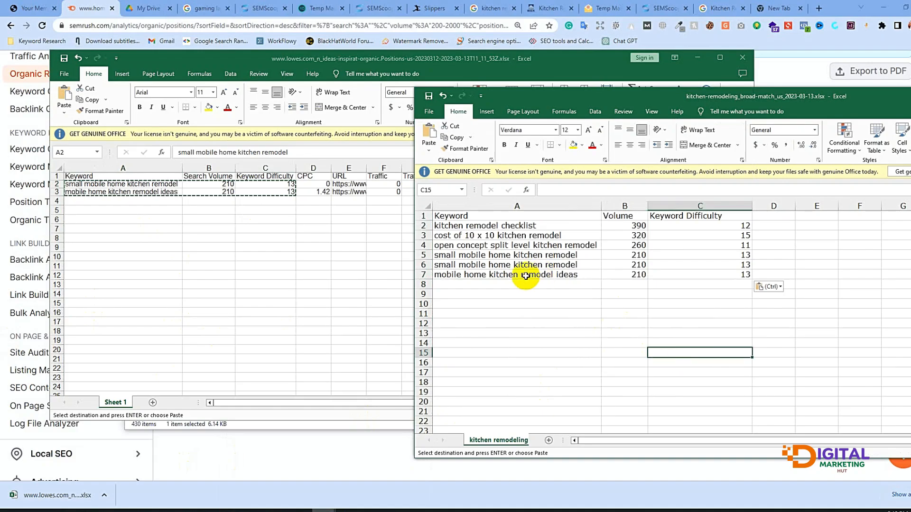
# - Maximize the kitchen-remodeling workbook and review the combined keywords with their volume and difficulty values
pyautogui.moveTo(456, 227); pyautogui.dragTo(471, 275)
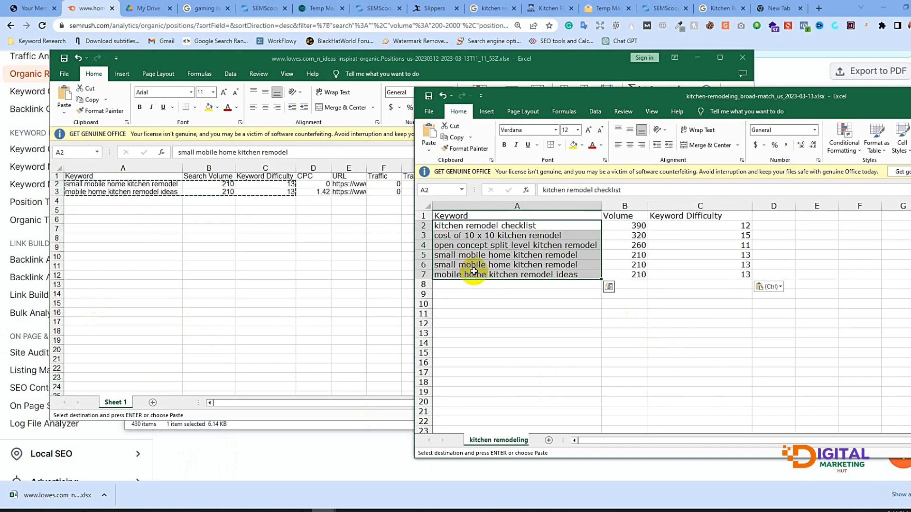
pyautogui.moveTo(813, 96); pyautogui.dragTo(658, 80)
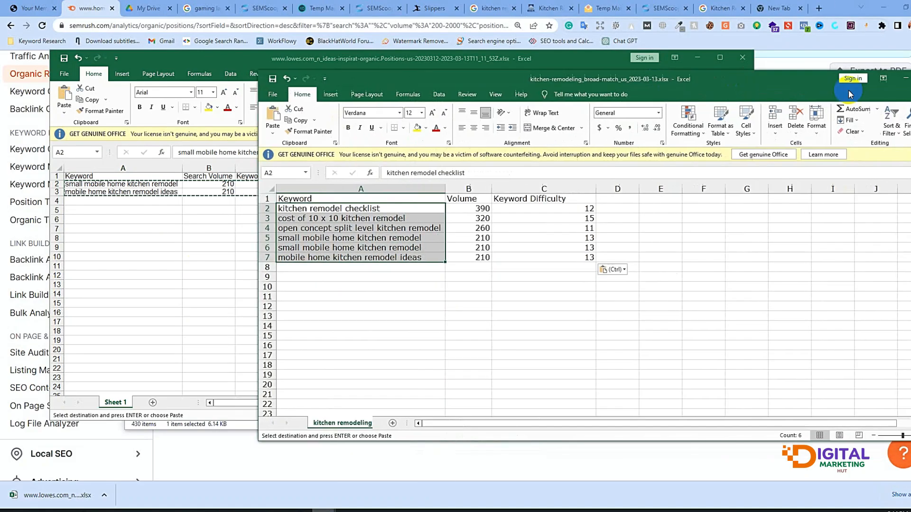
pyautogui.click(910, 78)
pyautogui.click(284, 225)
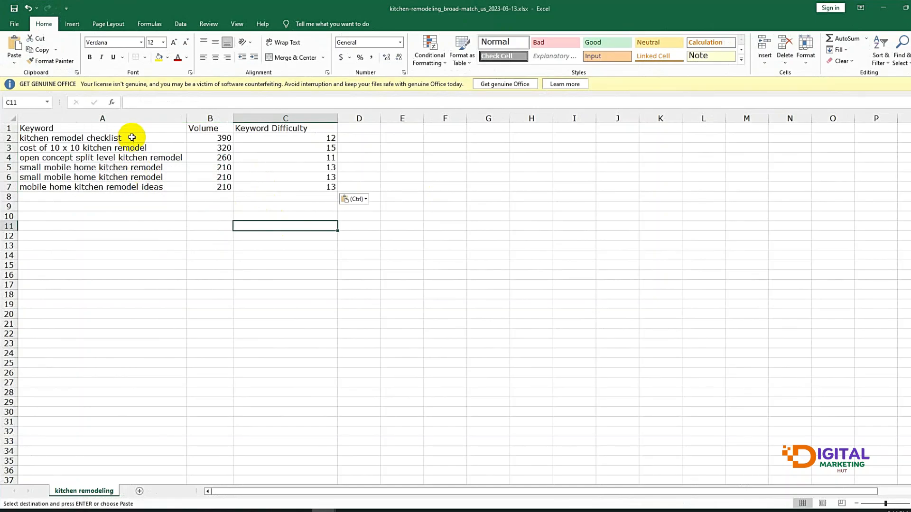
pyautogui.moveTo(132, 137); pyautogui.dragTo(183, 190)
pyautogui.moveTo(207, 138); pyautogui.dragTo(297, 185)
pyautogui.click(194, 264)
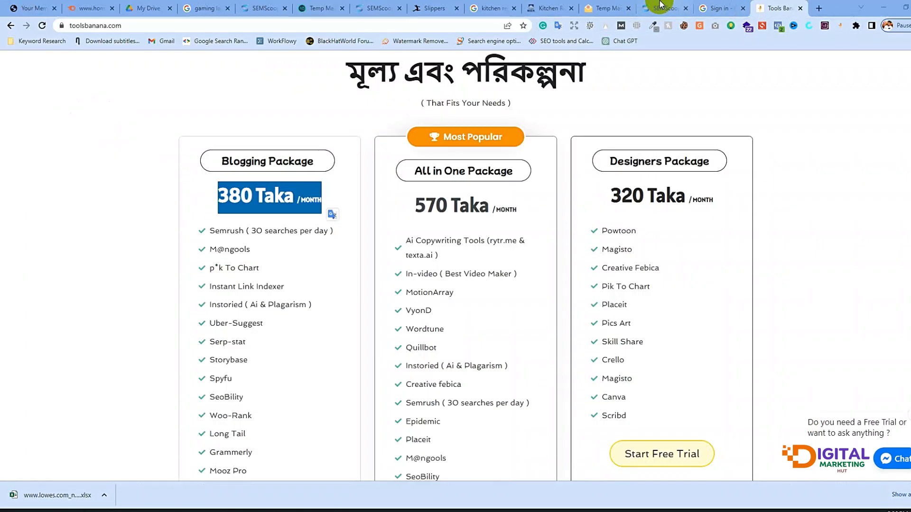
# - Return to the kitchen-remodeling workbook from the browser and check the keywords pasted in rows 6 and 7
pyautogui.click(660, 7)
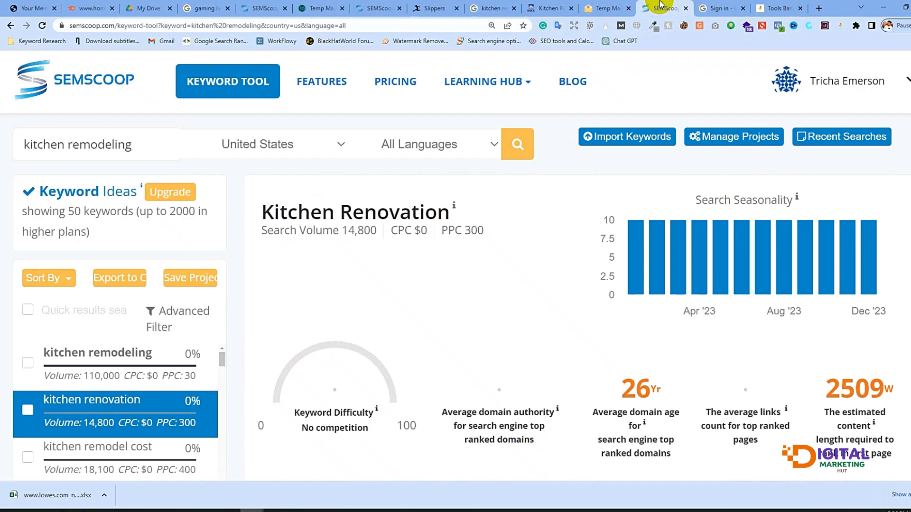
pyautogui.click(85, 7)
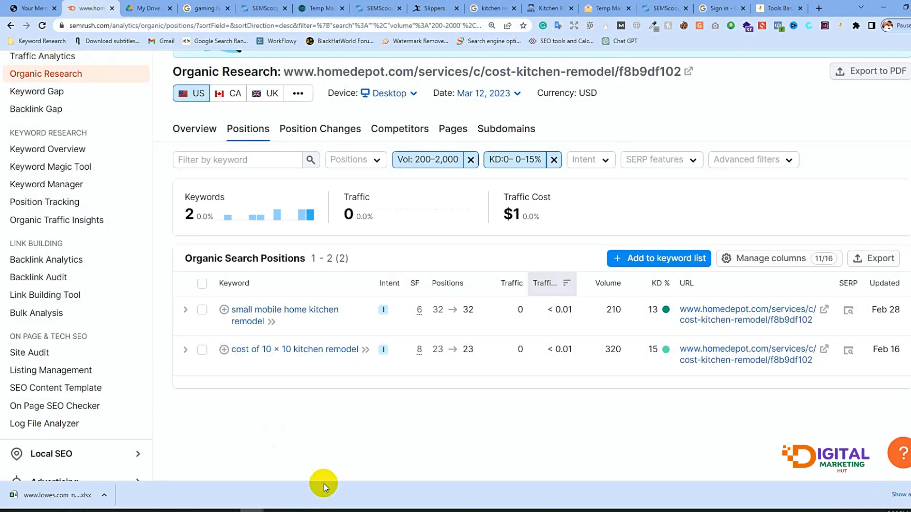
pyautogui.moveTo(322, 509)
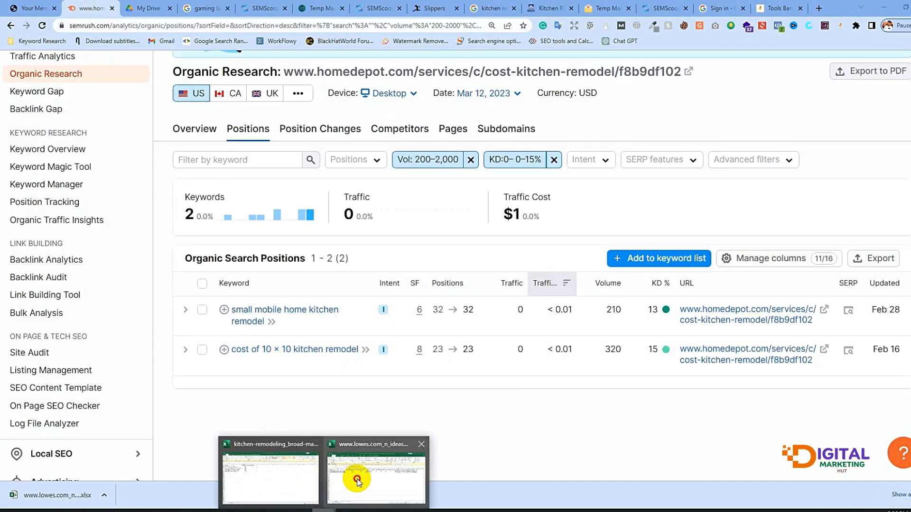
pyautogui.click(290, 478)
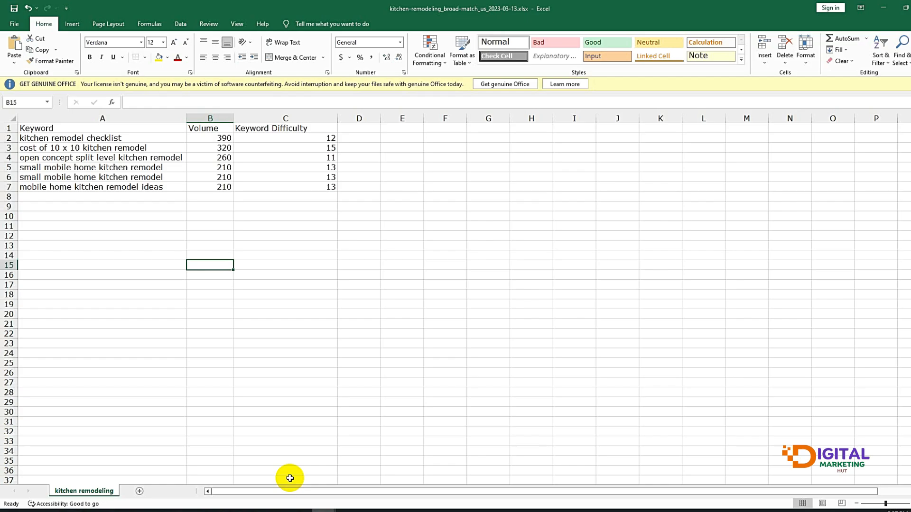
pyautogui.click(113, 179)
pyautogui.click(118, 187)
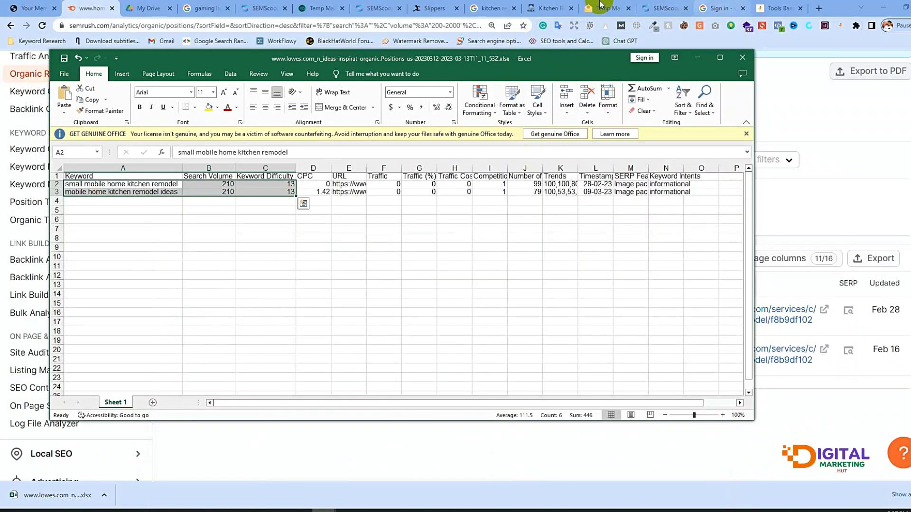
# - Open Amazon in a new browser tab and search the store for oven
pyautogui.click(545, 8)
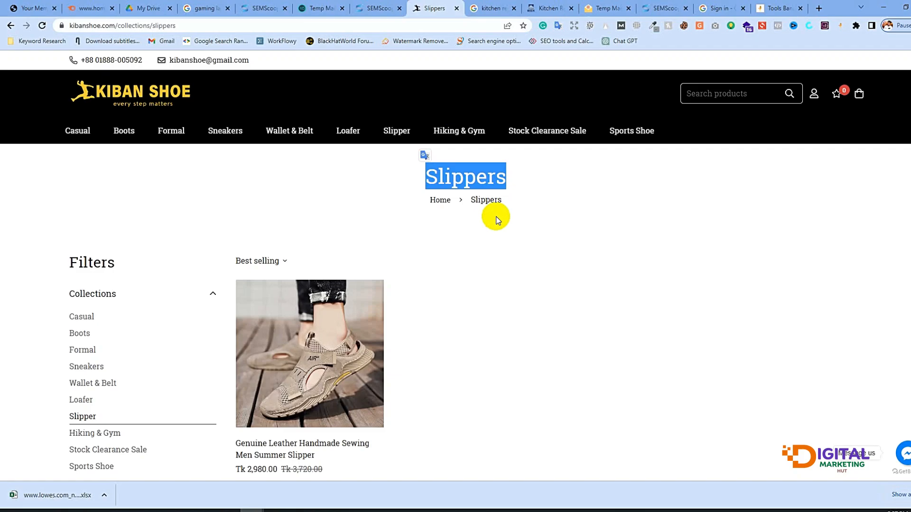
pyautogui.click(819, 9)
pyautogui.write('am')
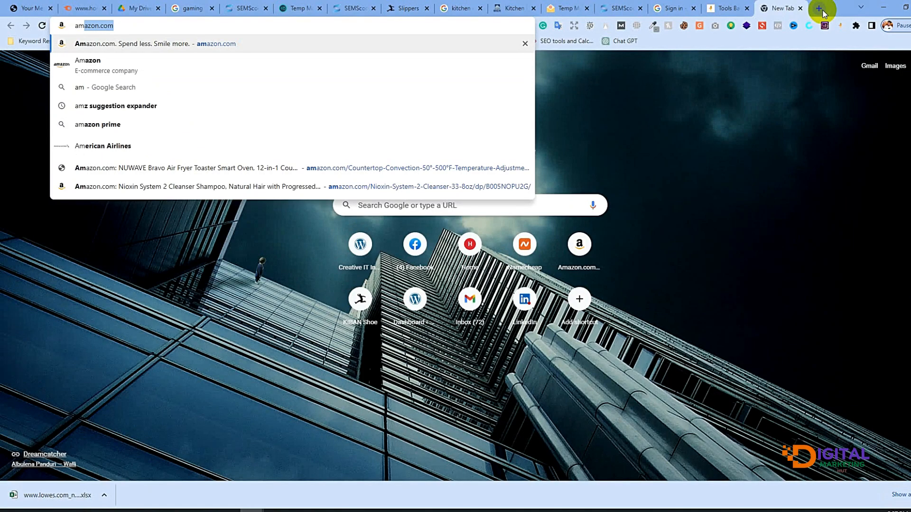
pyautogui.press('Return')
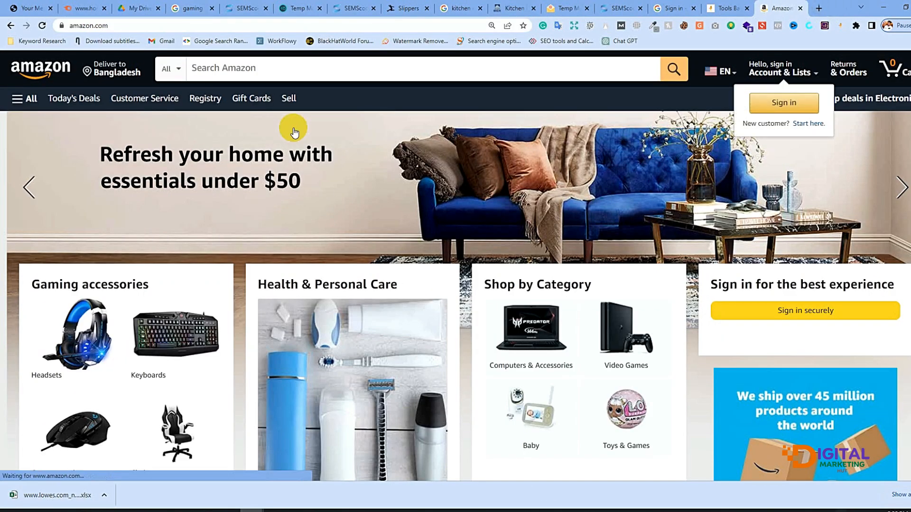
pyautogui.scroll(-3, 313, 335)
pyautogui.scroll(3, 269, 220)
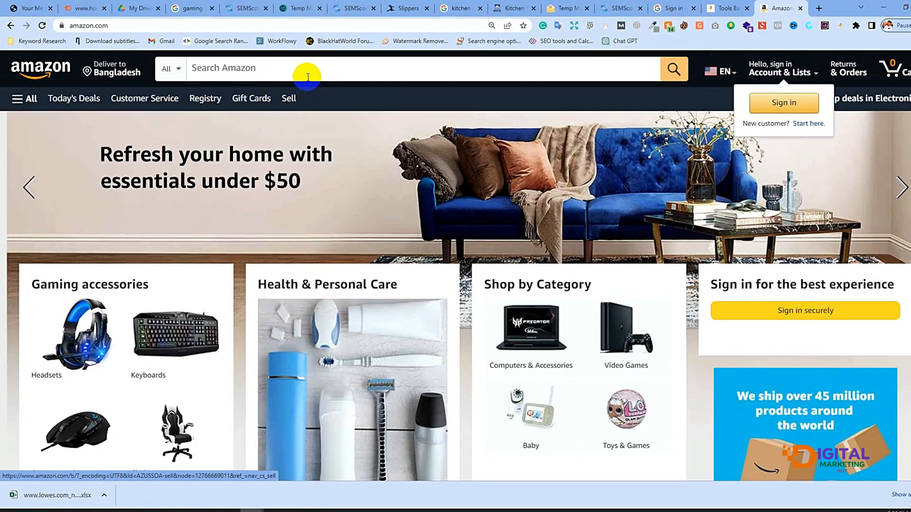
pyautogui.click(306, 75)
pyautogui.write('oven')
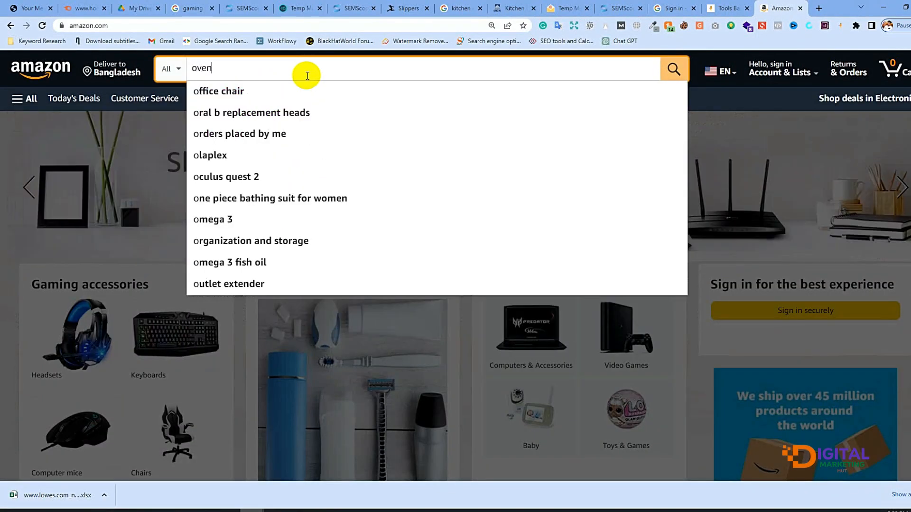
pyautogui.press('Return')
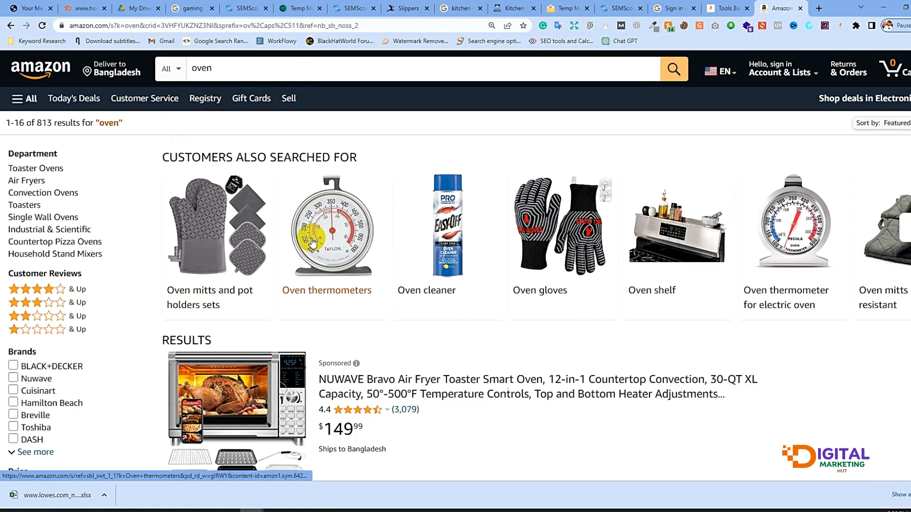
# - Filter the oven results by the Toshiba brand and open the first three toaster ovens in separate tabs
pyautogui.scroll(-1, 43, 439)
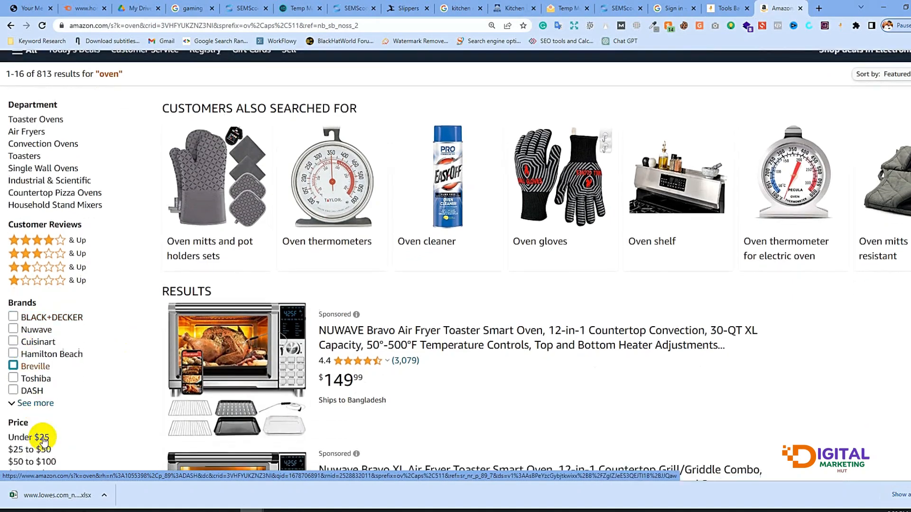
pyautogui.click(13, 378)
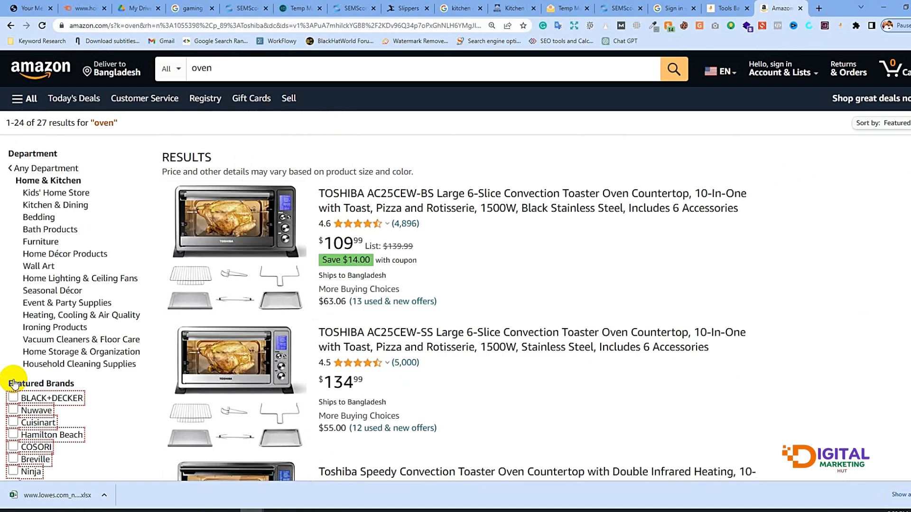
pyautogui.click(241, 219)
pyautogui.keyDown('ctrl'); pyautogui.click(219, 366); pyautogui.keyUp('ctrl')
pyautogui.scroll(-2, 321, 251)
pyautogui.keyDown('ctrl'); pyautogui.click(245, 394); pyautogui.keyUp('ctrl')
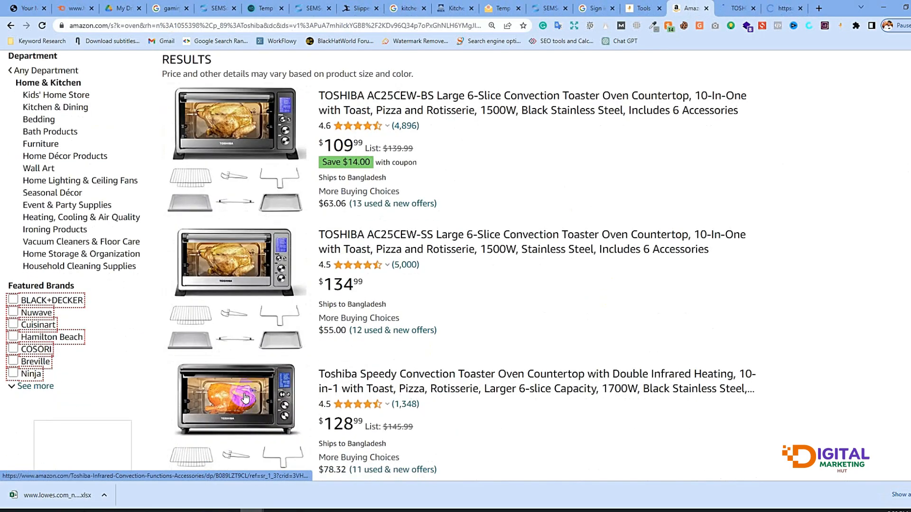
pyautogui.click(685, 7)
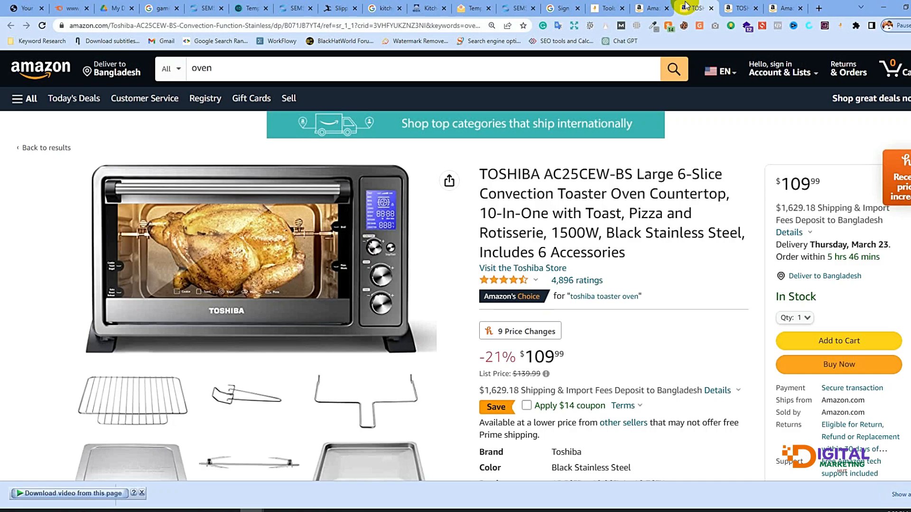
# - Copy the brand from the Toshiba Speedy oven's title and look up Toshiba oven in Semrush's Keyword Magic Tool
pyautogui.click(77, 6)
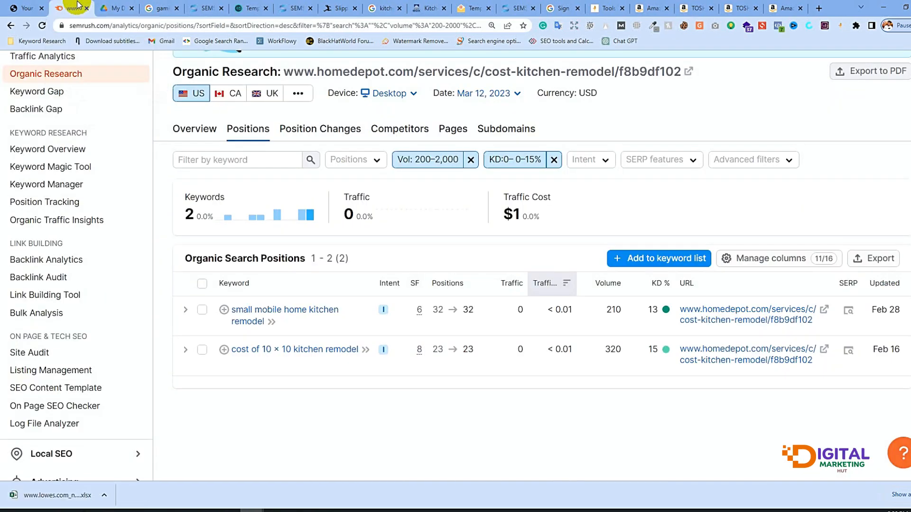
pyautogui.click(783, 8)
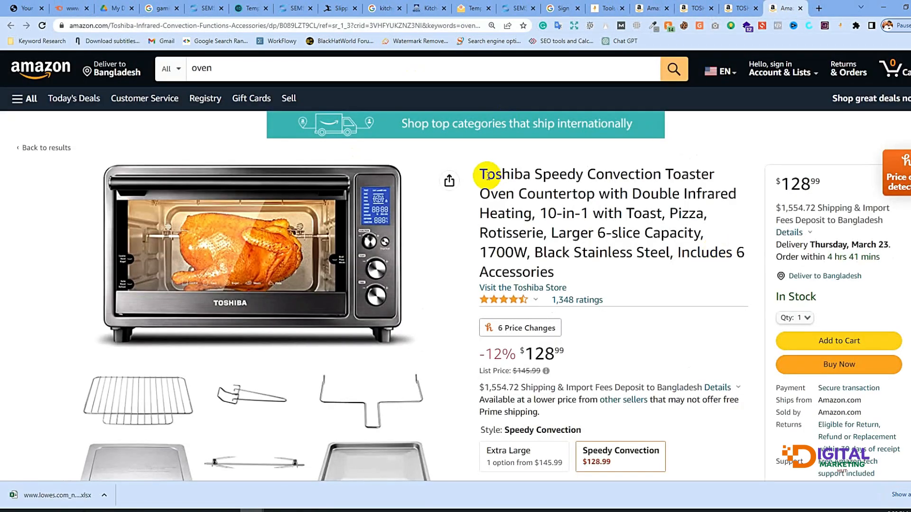
pyautogui.moveTo(479, 174); pyautogui.dragTo(534, 174)
pyautogui.hotkey('ctrl', 'c')
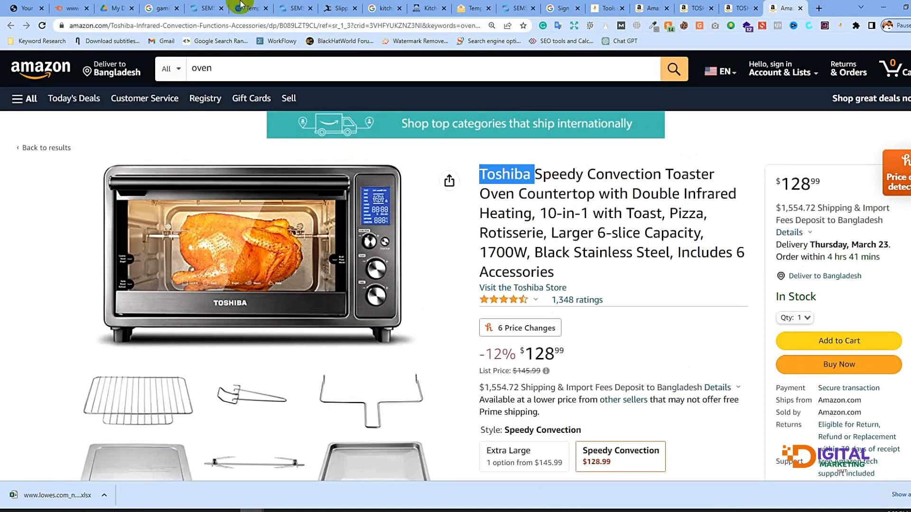
pyautogui.click(67, 8)
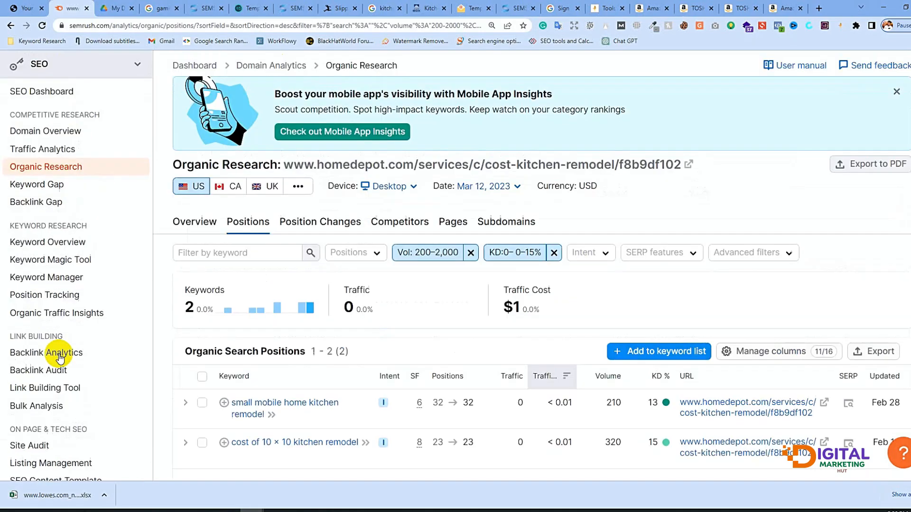
pyautogui.scroll(1, 59, 358)
pyautogui.click(71, 311)
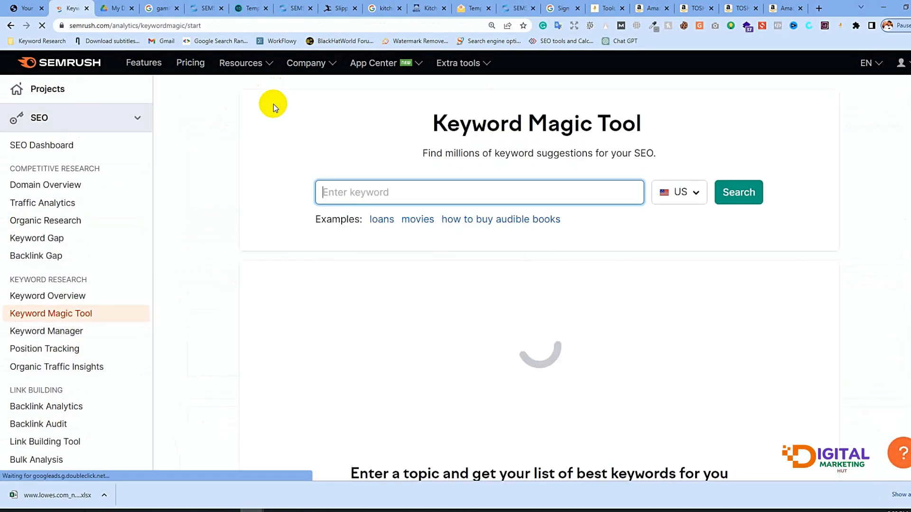
pyautogui.hotkey('ctrl', 'v')
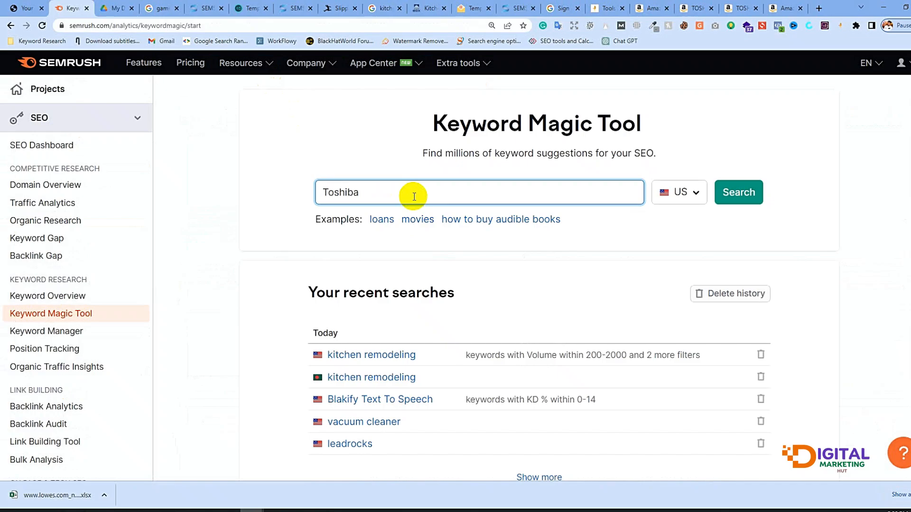
pyautogui.write('oven')
pyautogui.click(739, 193)
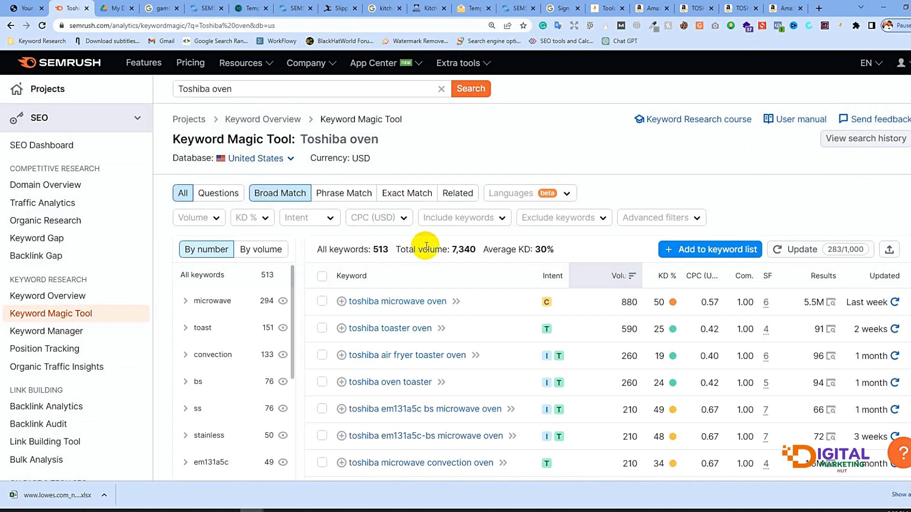
pyautogui.scroll(-2, 375, 252)
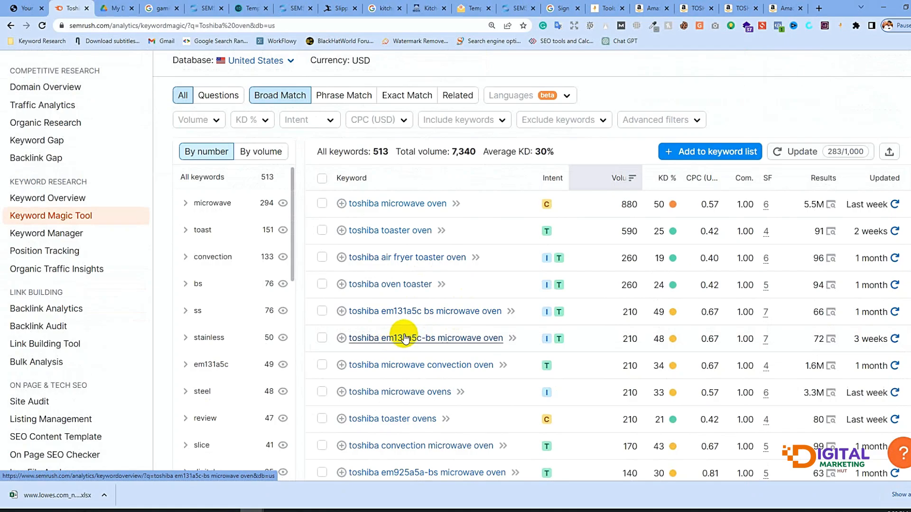
# - Copy the brand and model TOSHIBA AC25CEW-SS from its Amazon title and look it up in Semrush's Keyword Magic Tool
pyautogui.click(737, 8)
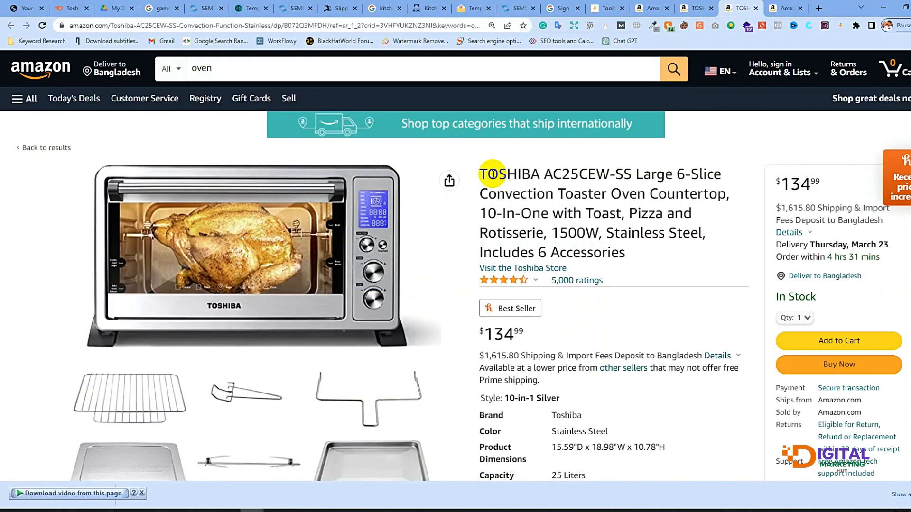
pyautogui.moveTo(479, 175); pyautogui.dragTo(624, 175)
pyautogui.hotkey('ctrl', 'c')
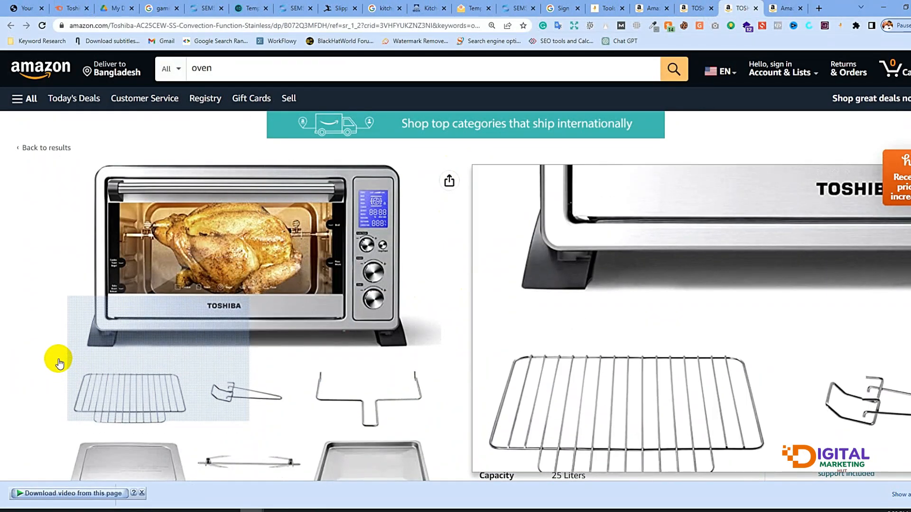
pyautogui.click(69, 8)
pyautogui.click(254, 89)
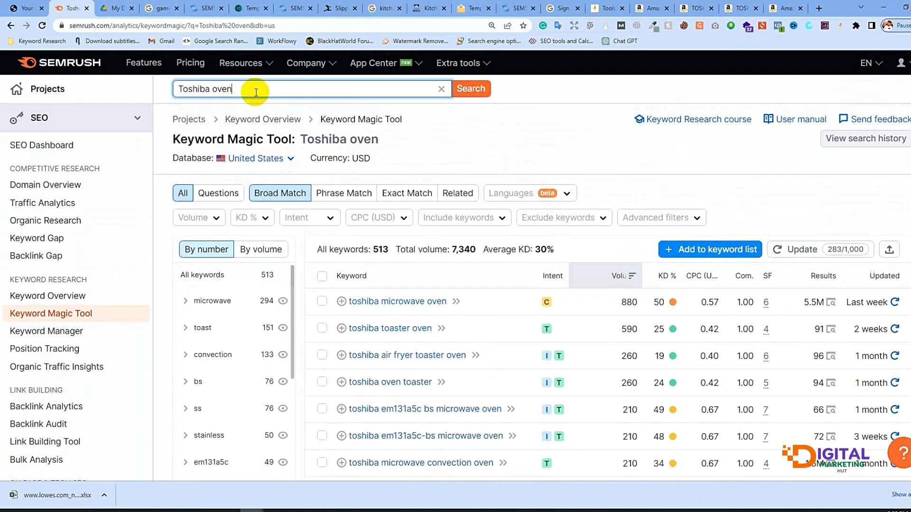
pyautogui.hotkey('ctrl', 'a')
pyautogui.hotkey('ctrl', 'v')
pyautogui.click(470, 89)
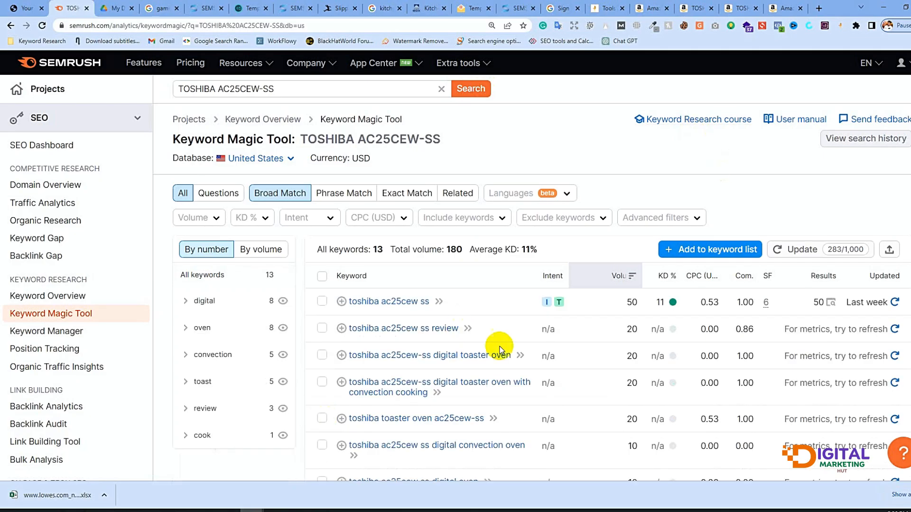
pyautogui.scroll(-1, 400, 258)
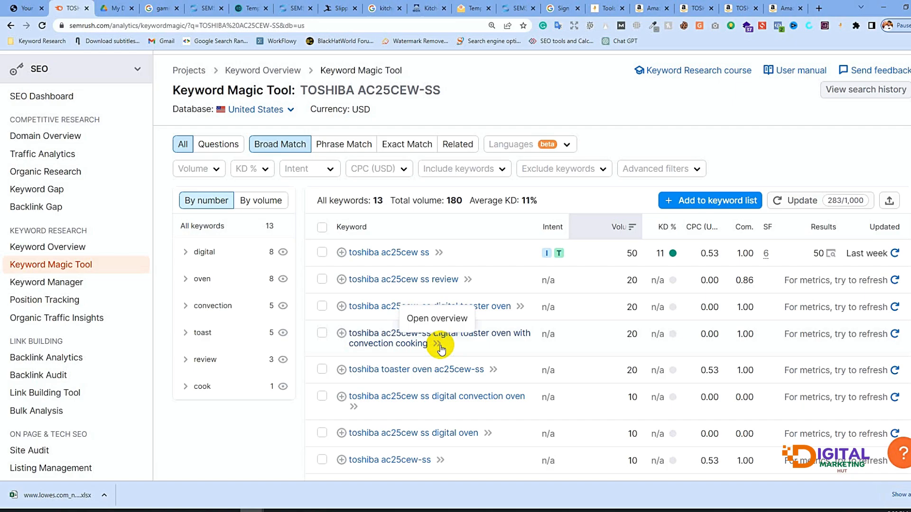
pyautogui.scroll(2, 294, 76)
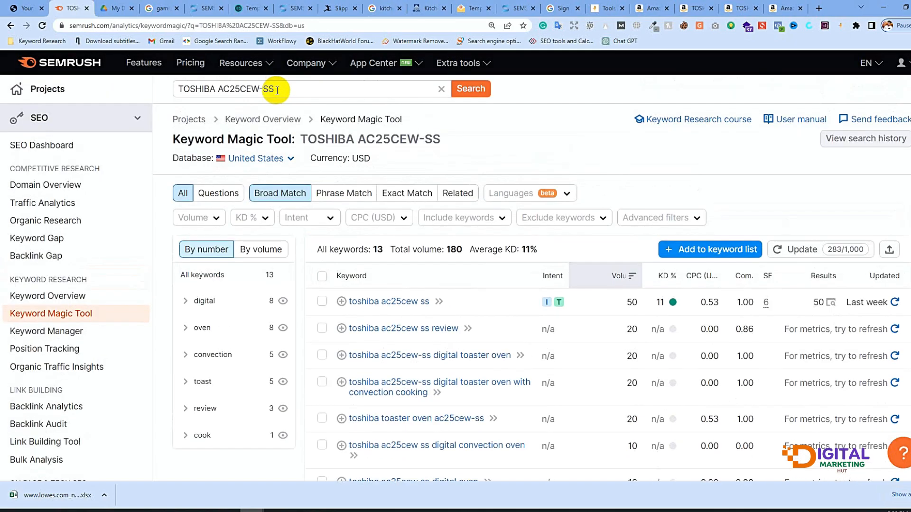
# - Look up bottle warmer in the Keyword Magic Tool and look through its keyword list
pyautogui.tripleClick(277, 89)
pyautogui.press('BackSpace')
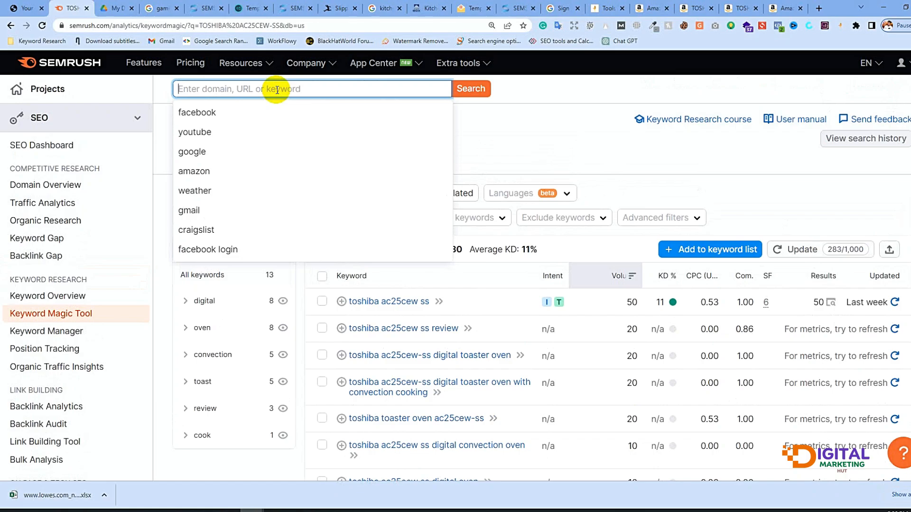
pyautogui.write('b')
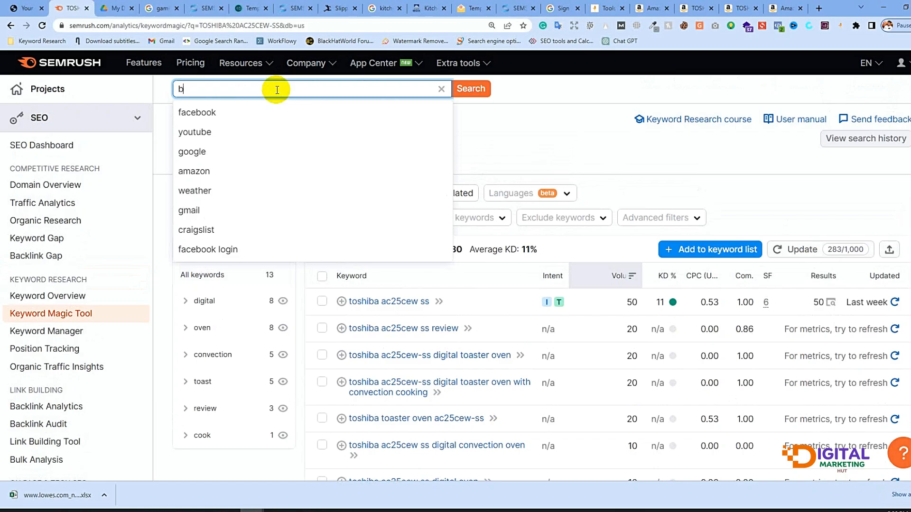
pyautogui.write('ottle wa')
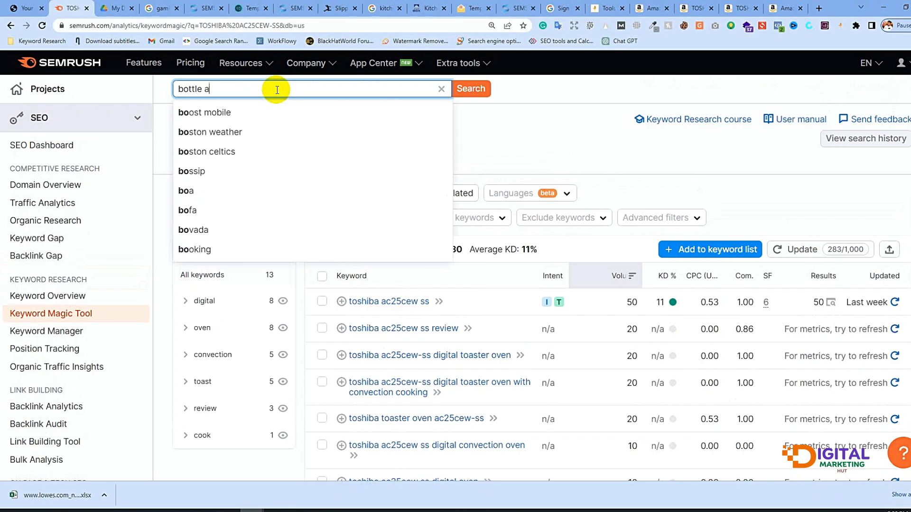
pyautogui.press('BackSpace')
pyautogui.write('warmer')
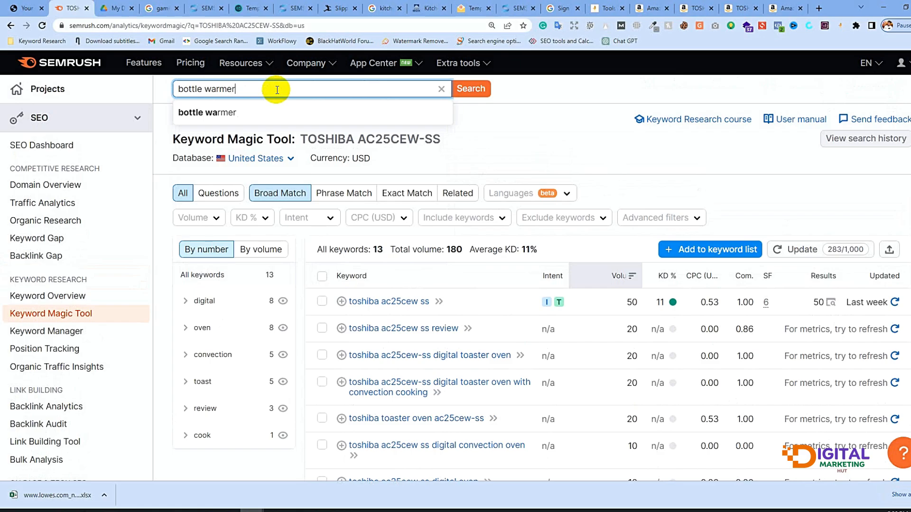
pyautogui.press('Return')
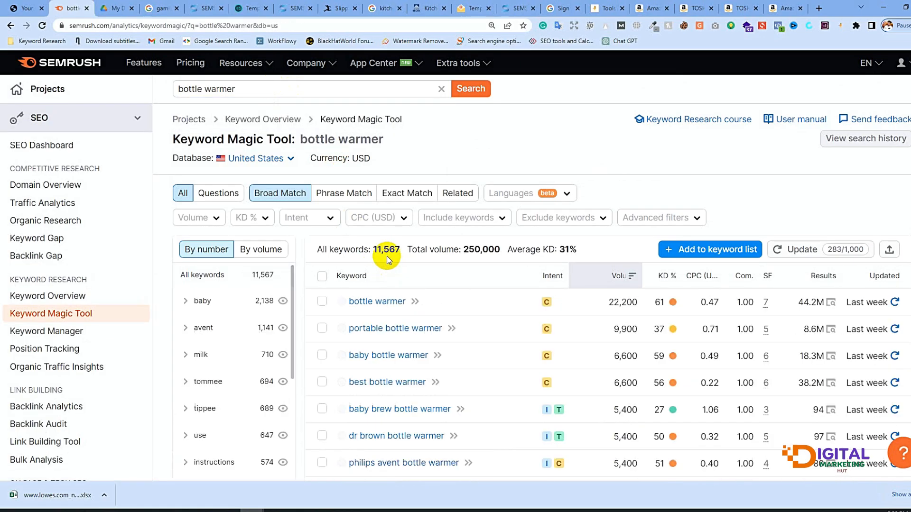
pyautogui.scroll(-12, 420, 294)
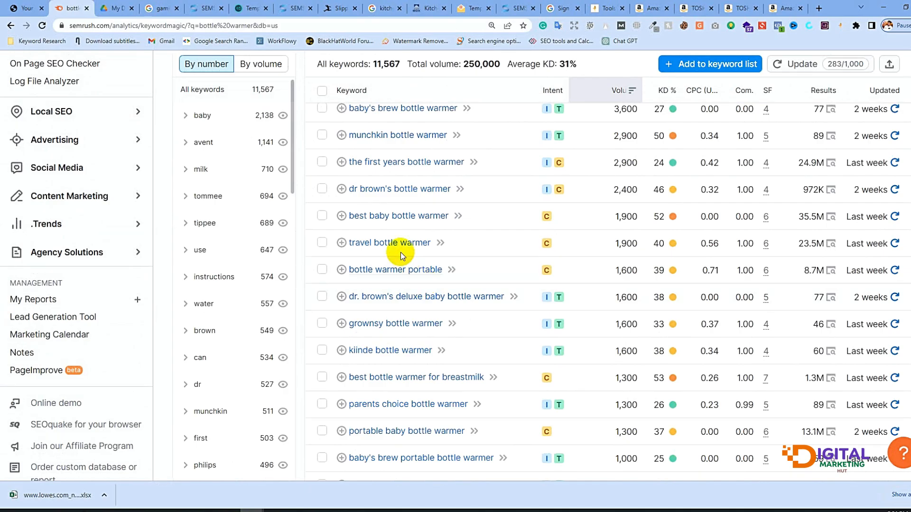
pyautogui.scroll(10, 400, 251)
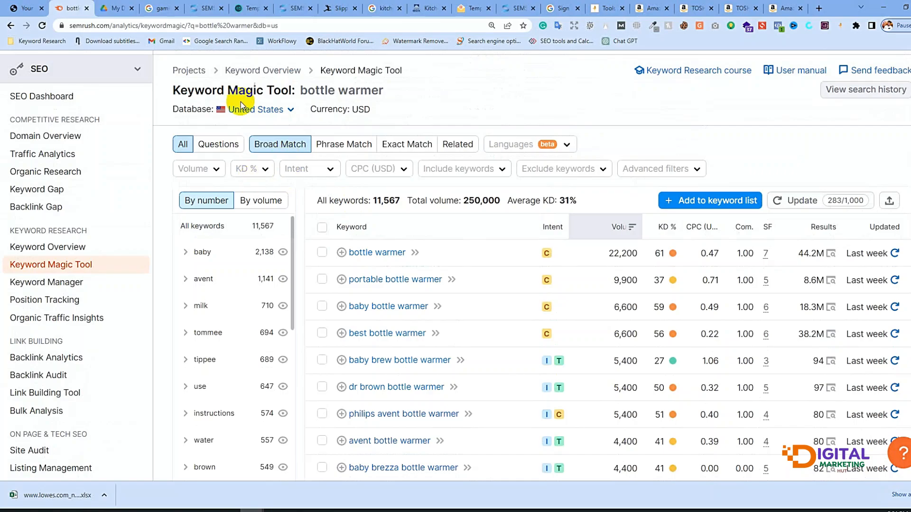
# - Narrow the keyword lookup to dr brown bottle warmer and look through its keyword list
pyautogui.scroll(1, 240, 101)
pyautogui.click(178, 88)
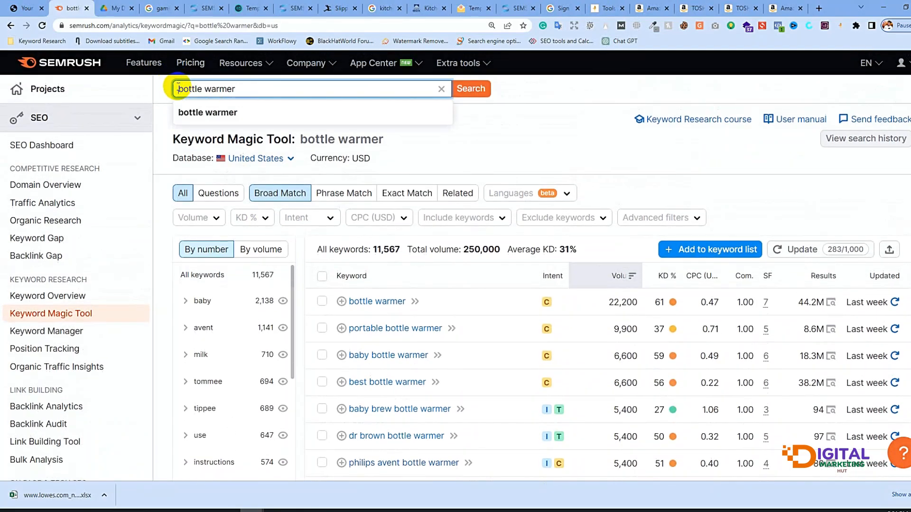
pyautogui.write('der')
pyautogui.press('BackSpace')
pyautogui.press('BackSpace')
pyautogui.press('BackSpace')
pyautogui.write('r brown')
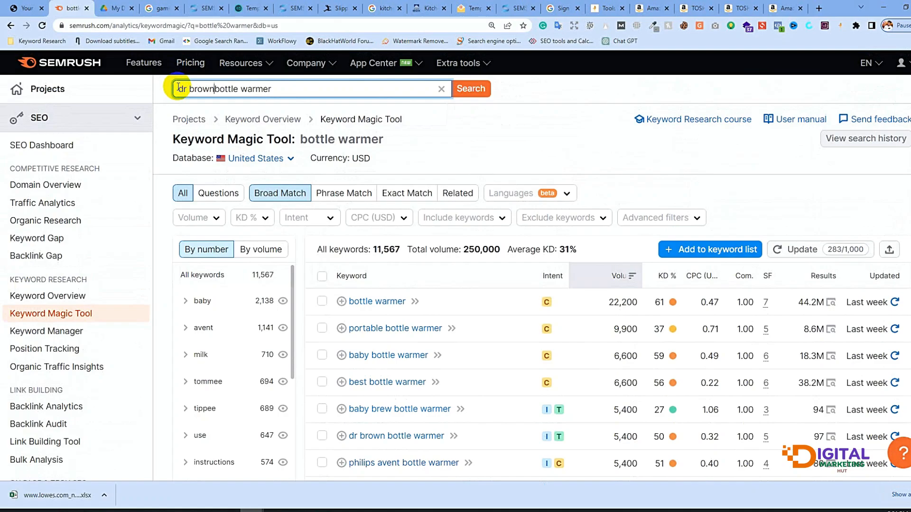
pyautogui.press('Return')
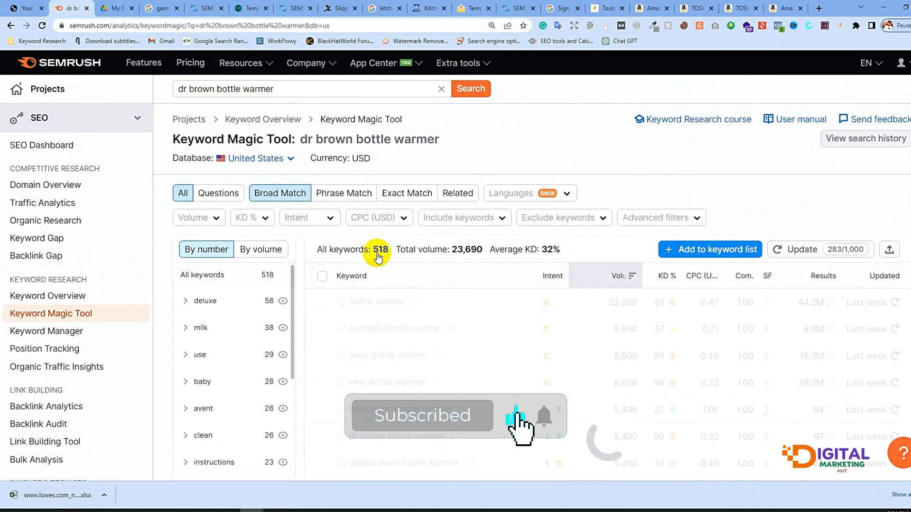
pyautogui.scroll(-1, 425, 246)
pyautogui.scroll(-3, 349, 286)
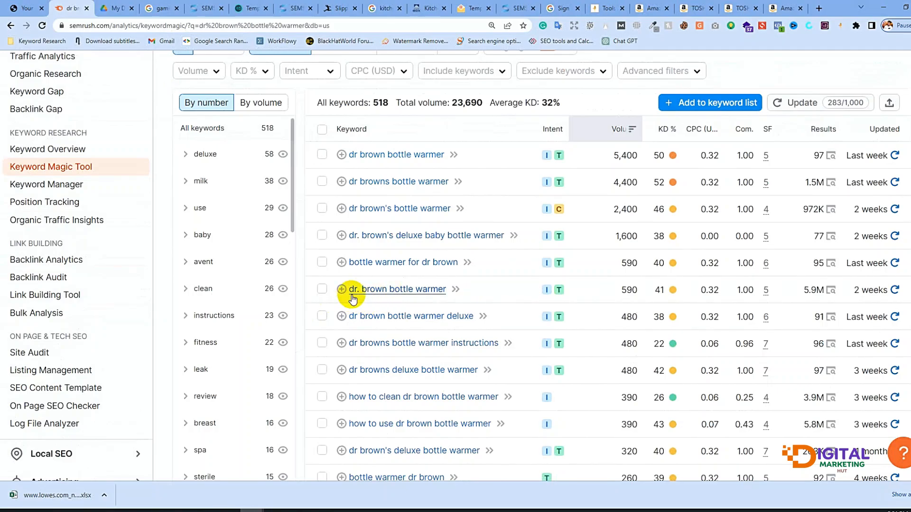
pyautogui.scroll(-2, 375, 292)
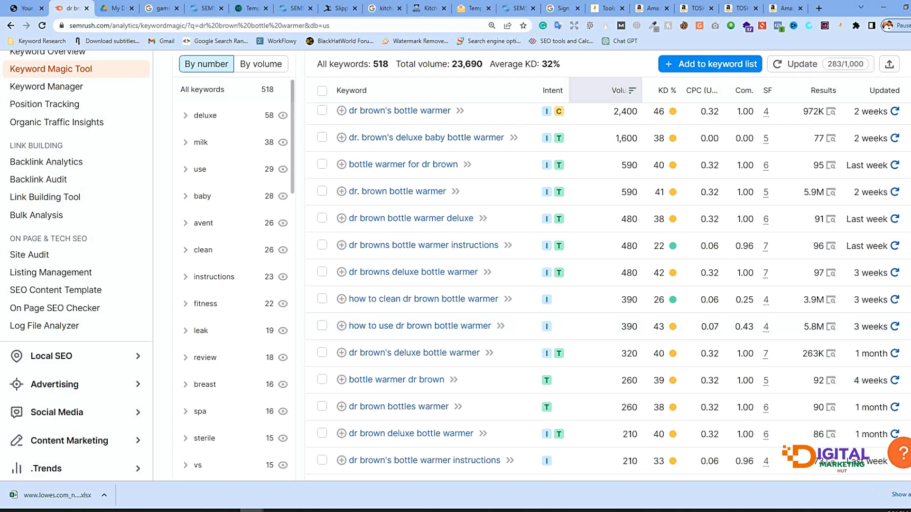
# - Return to the Amazon oven results and search the store for dr brown bottles
pyautogui.click(649, 8)
pyautogui.scroll(2, 294, 76)
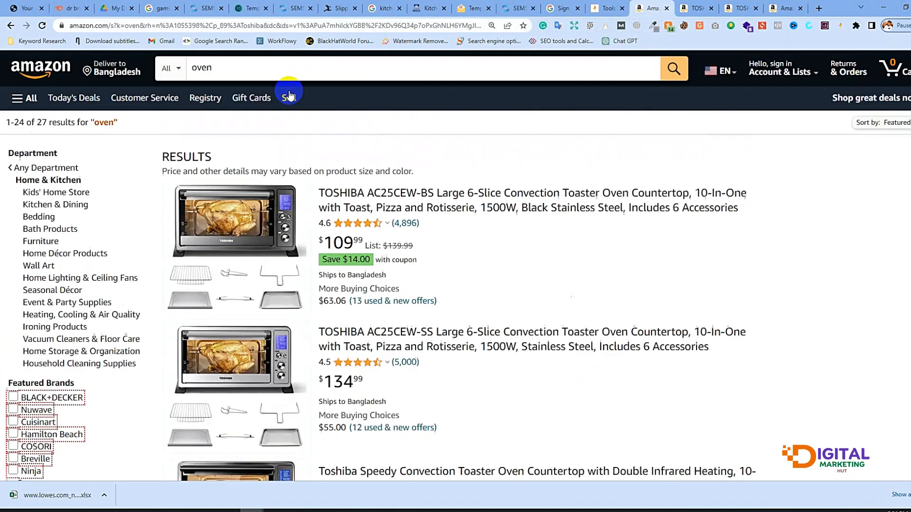
pyautogui.click(284, 73)
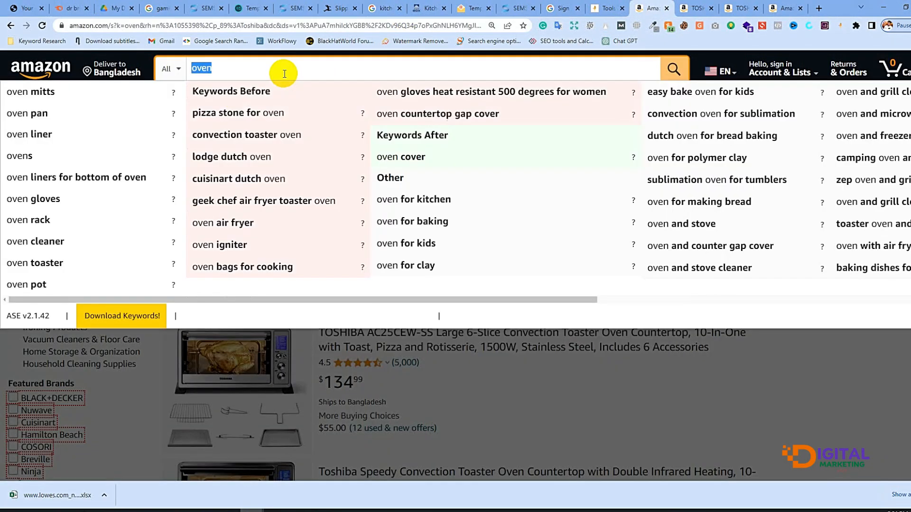
pyautogui.write('dr br')
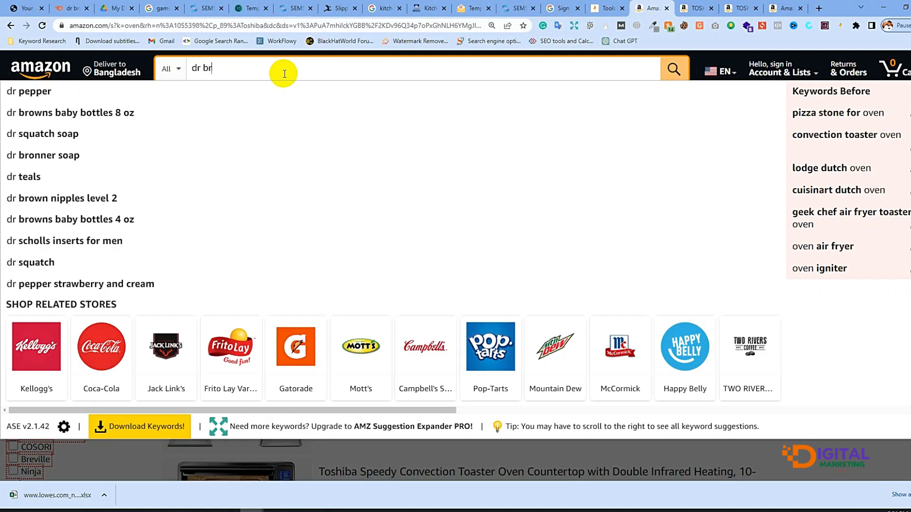
pyautogui.write('own')
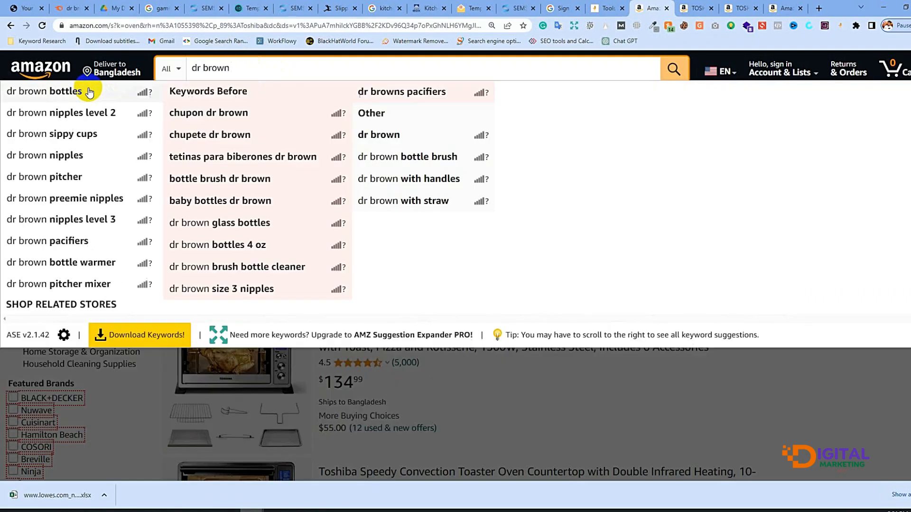
pyautogui.click(89, 92)
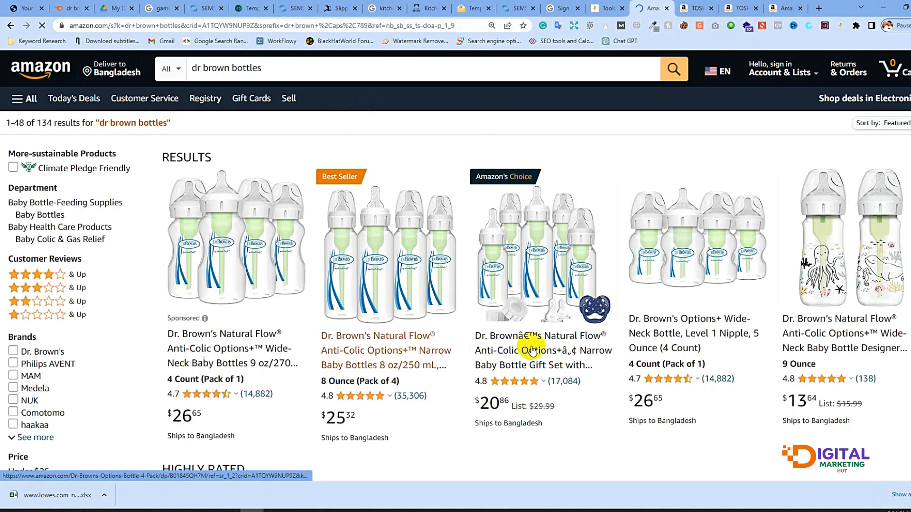
# - Open the second to fifth Dr. Brown's products in the first row of More Results in separate tabs
pyautogui.scroll(-5, 474, 369)
pyautogui.scroll(-1, 450, 387)
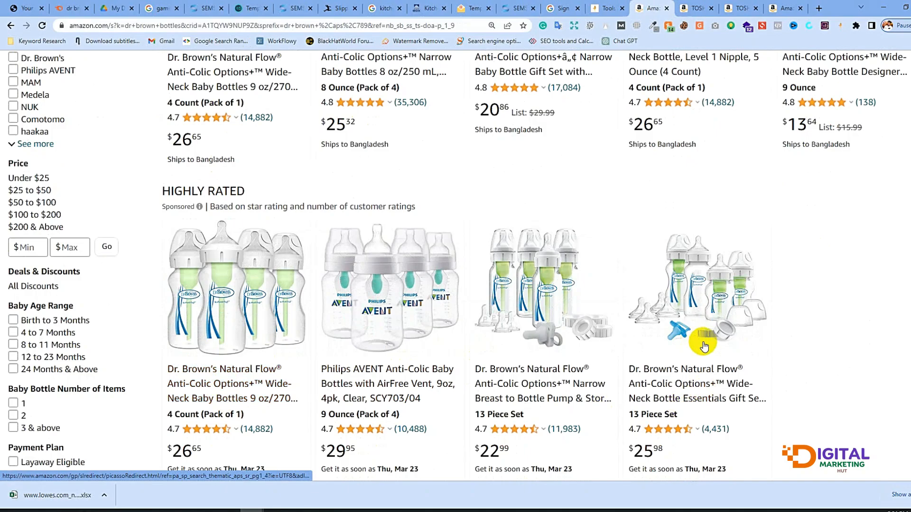
pyautogui.scroll(-9, 680, 342)
pyautogui.middleClick(382, 180)
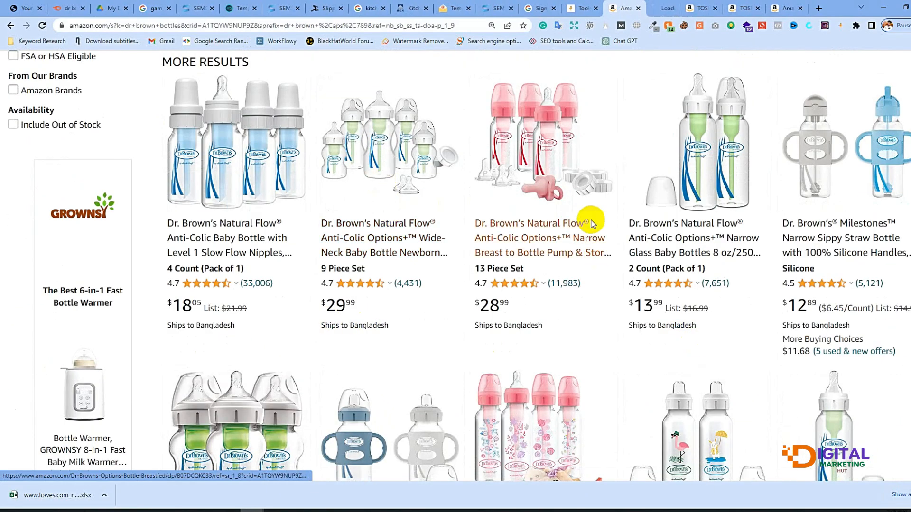
pyautogui.middleClick(567, 191)
pyautogui.middleClick(696, 178)
pyautogui.middleClick(785, 175)
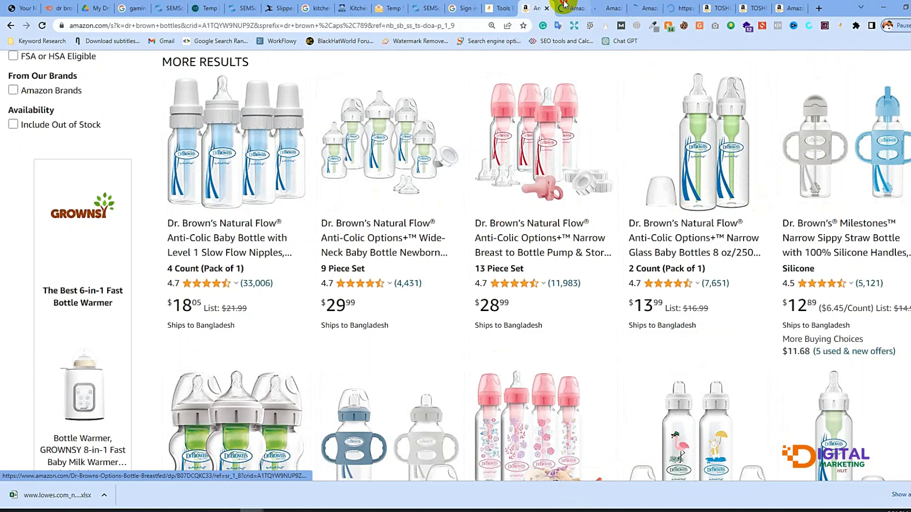
# - Examine the product titles of the Wide-Neck newborn set and the pink Breast to Bottle set for product keywords
pyautogui.click(602, 8)
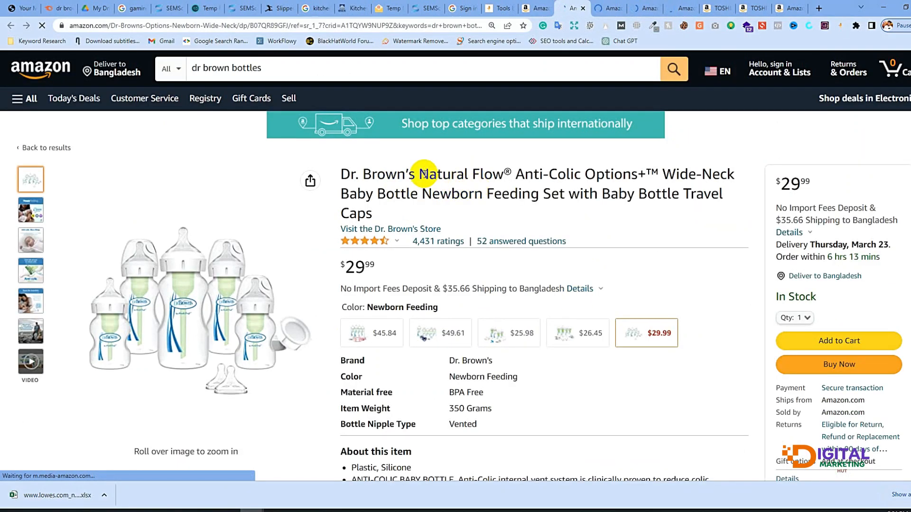
pyautogui.doubleClick(462, 174)
pyautogui.moveTo(517, 174); pyautogui.dragTo(596, 175)
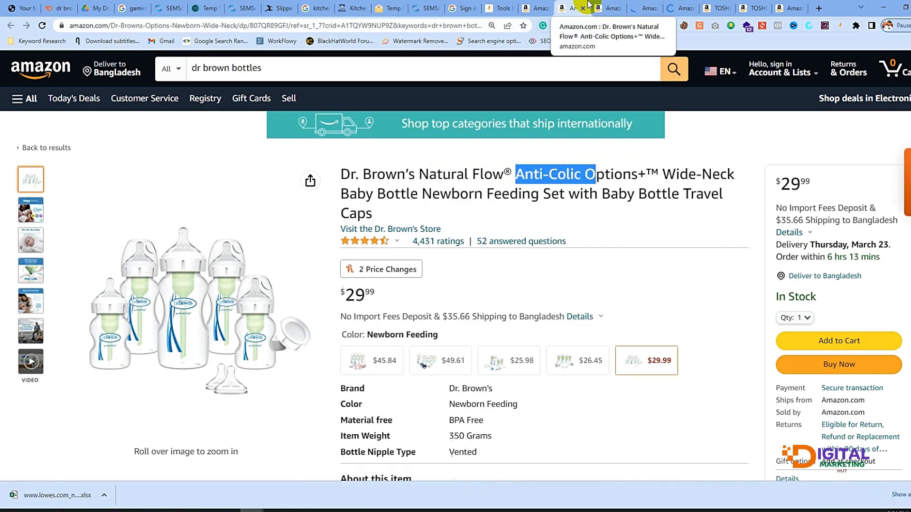
pyautogui.click(610, 8)
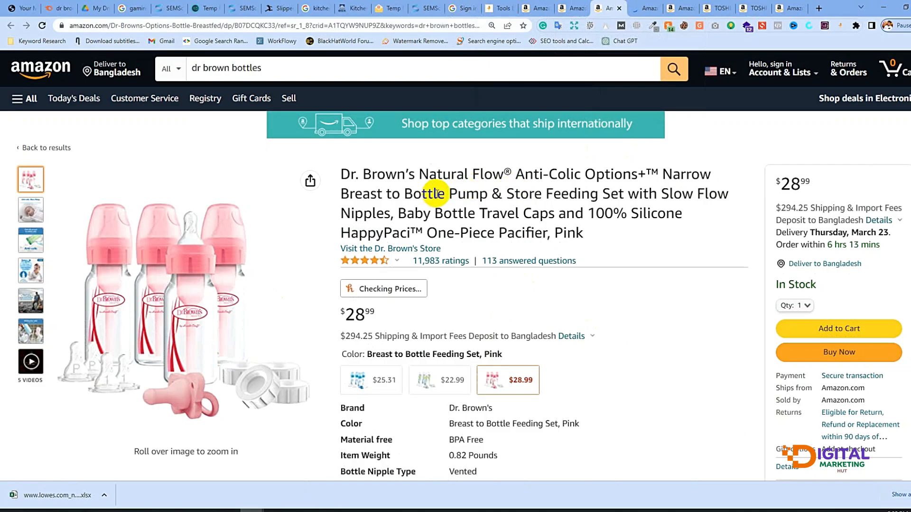
pyautogui.moveTo(457, 195); pyautogui.dragTo(480, 194)
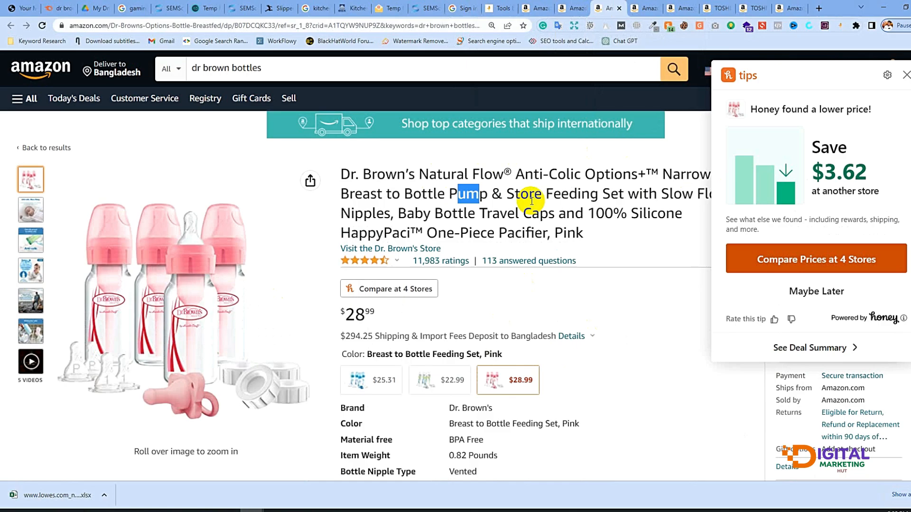
# - Copy Anti-Colic from the pink set's title and look up dr brown Anti-Colic bottle warmer in Semrush's Keyword Magic Tool
pyautogui.moveTo(514, 174); pyautogui.dragTo(576, 174)
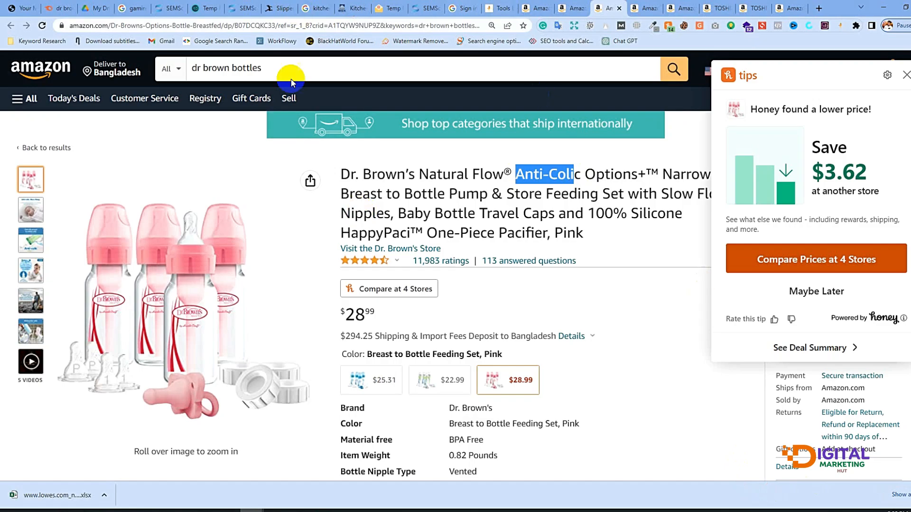
pyautogui.moveTo(580, 174); pyautogui.dragTo(520, 173)
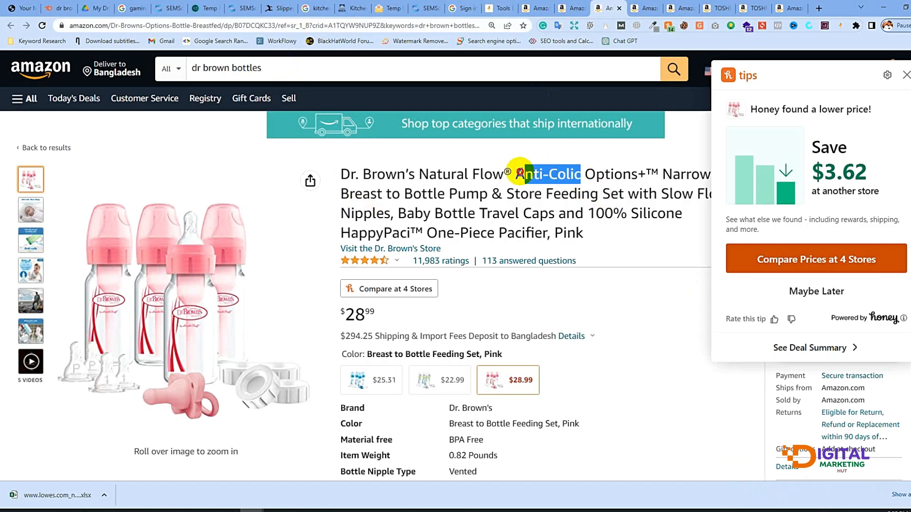
pyautogui.click(60, 8)
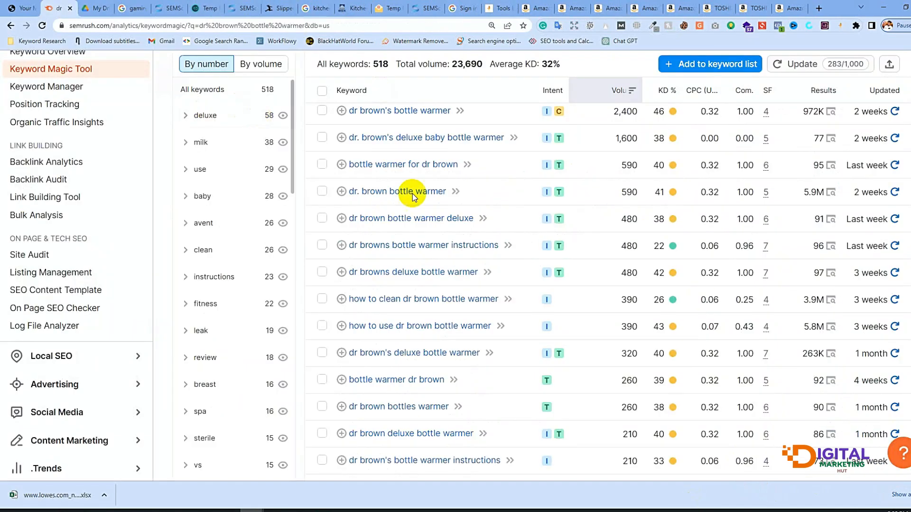
pyautogui.scroll(5, 411, 193)
pyautogui.click(218, 89)
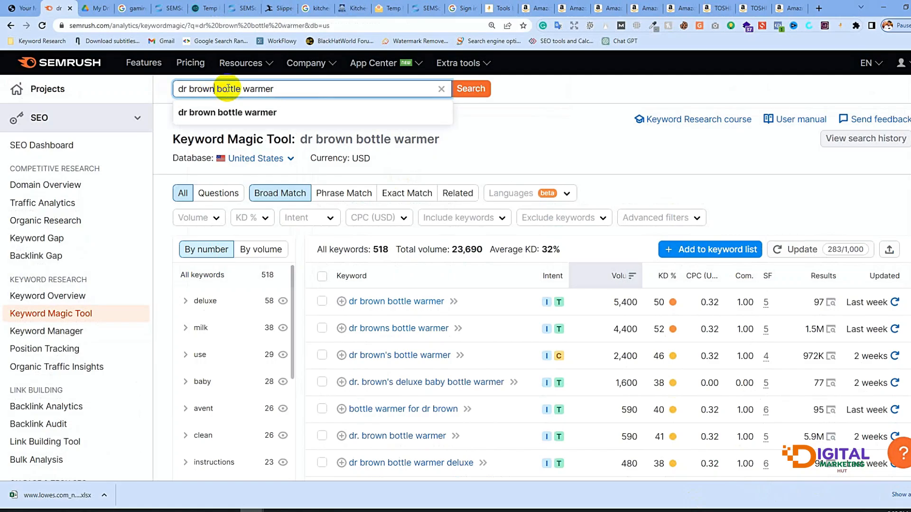
pyautogui.write('Anti-Colic')
pyautogui.press('Return')
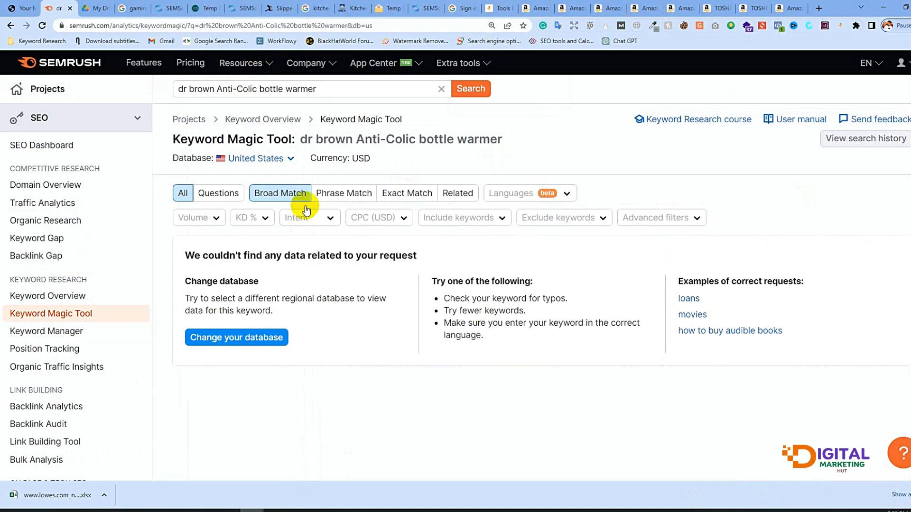
# - Remove the hyphen and the words bottle warmer from the query and look up dr brown Anti Colic in the Keyword Magic Tool
pyautogui.click(237, 88)
pyautogui.press('BackSpace')
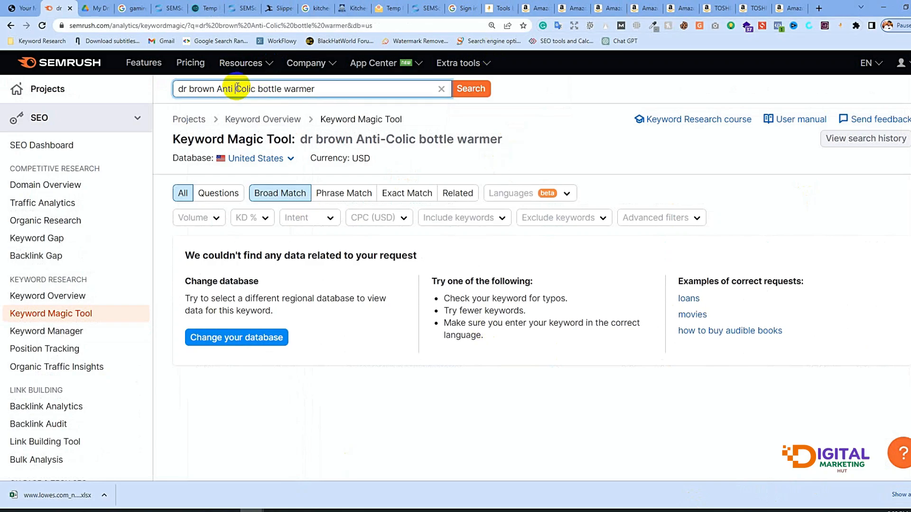
pyautogui.press('Return')
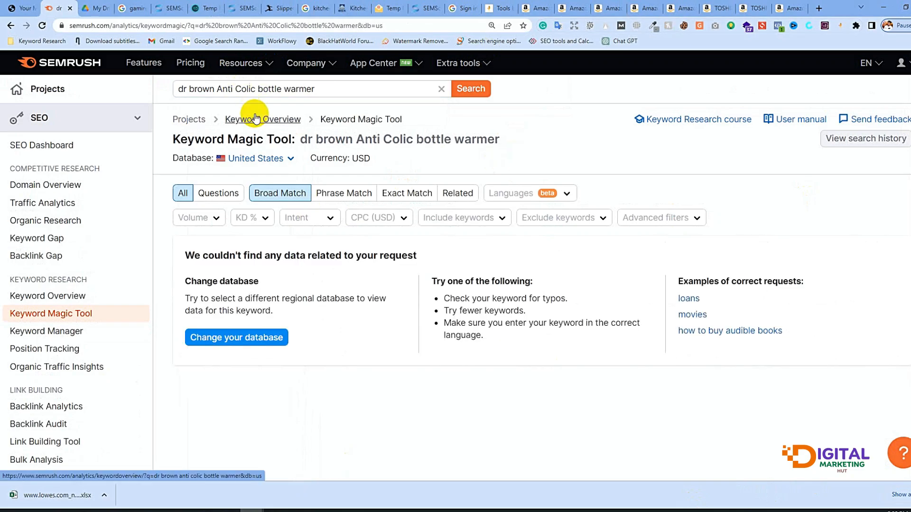
pyautogui.moveTo(256, 88); pyautogui.dragTo(741, 87)
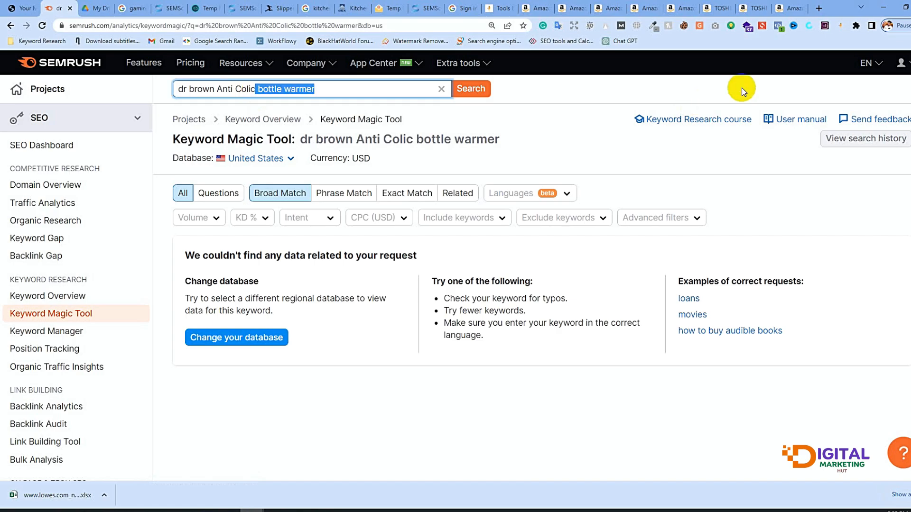
pyautogui.press('BackSpace')
pyautogui.press('Return')
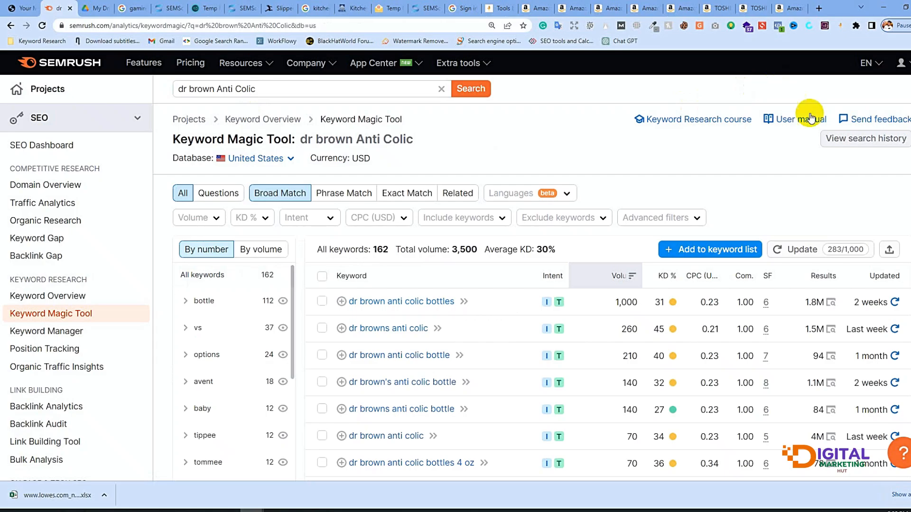
# - Export the dr brown Anti Colic keyword list as an XLSX file and open it in Excel with editing enabled
pyautogui.scroll(-2, 625, 389)
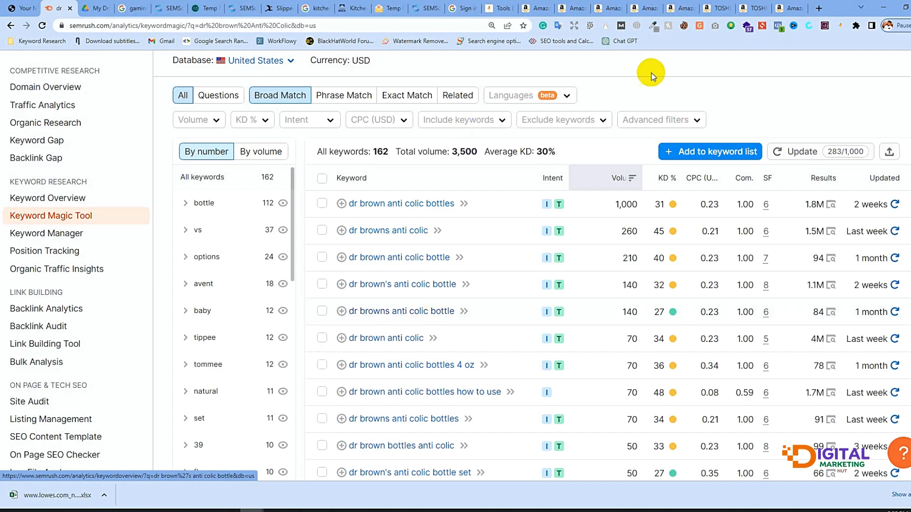
pyautogui.click(890, 156)
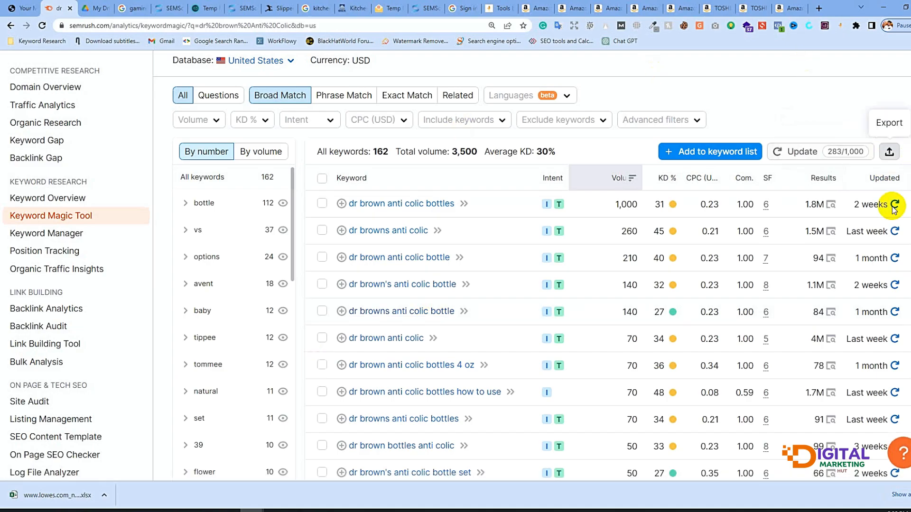
pyautogui.click(757, 295)
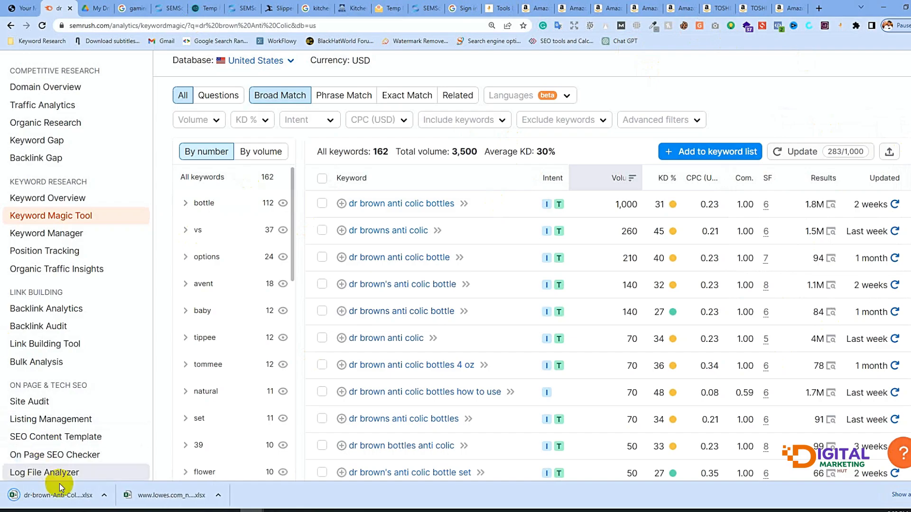
pyautogui.click(57, 495)
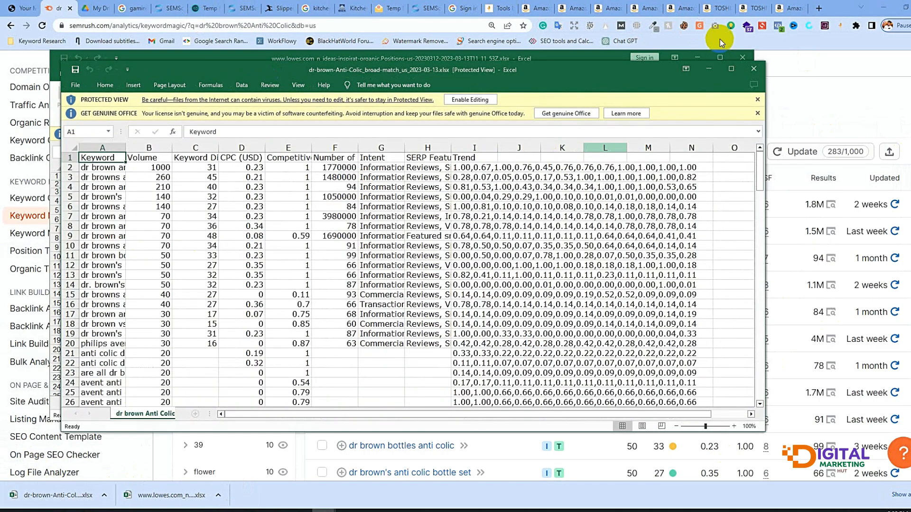
pyautogui.click(720, 57)
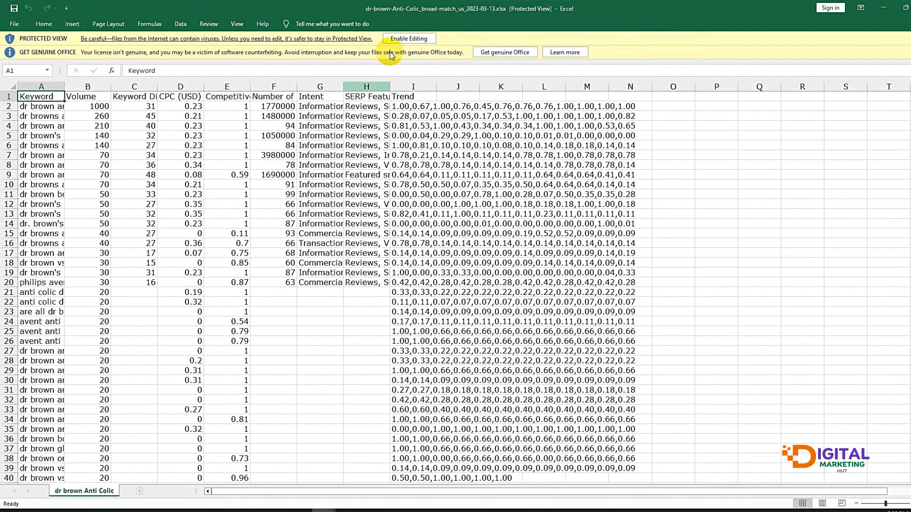
pyautogui.click(398, 38)
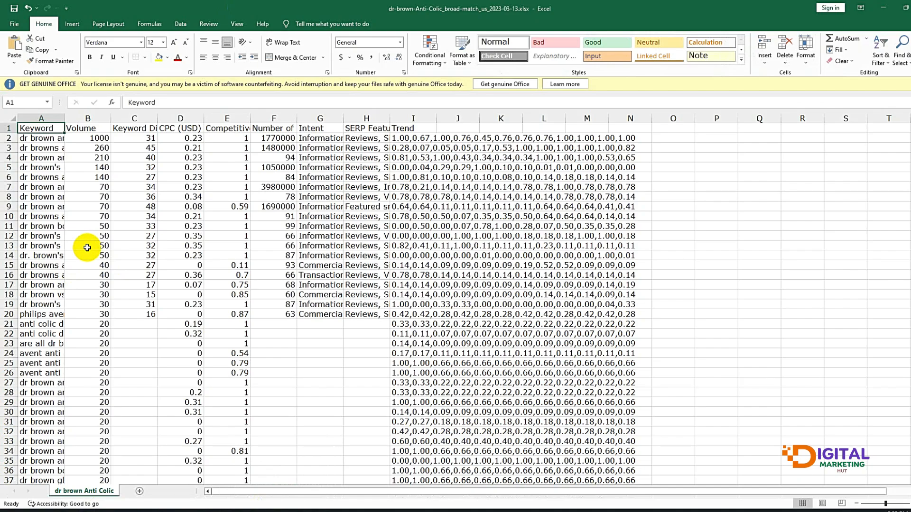
# - Return to Semrush and examine the dr brown Anti Colic keywords with their volume and difficulty
pyautogui.click(883, 8)
pyautogui.click(697, 57)
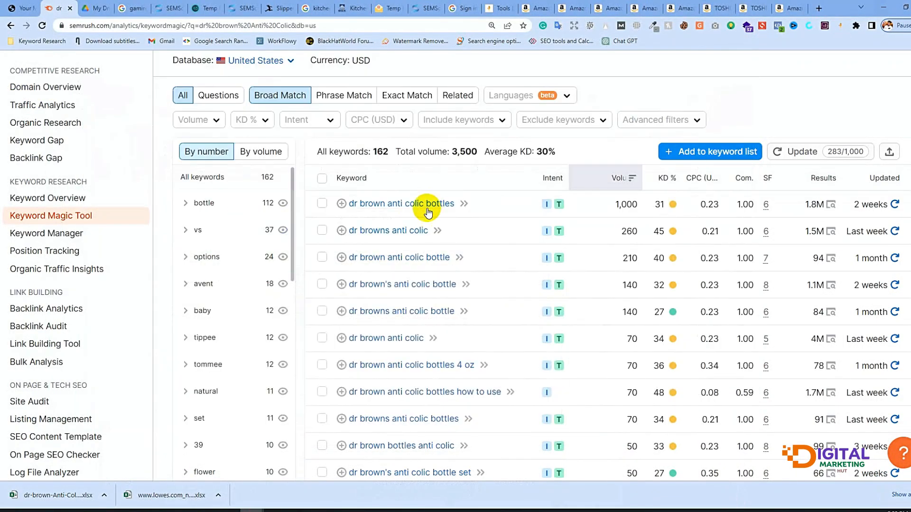
pyautogui.scroll(-3, 416, 293)
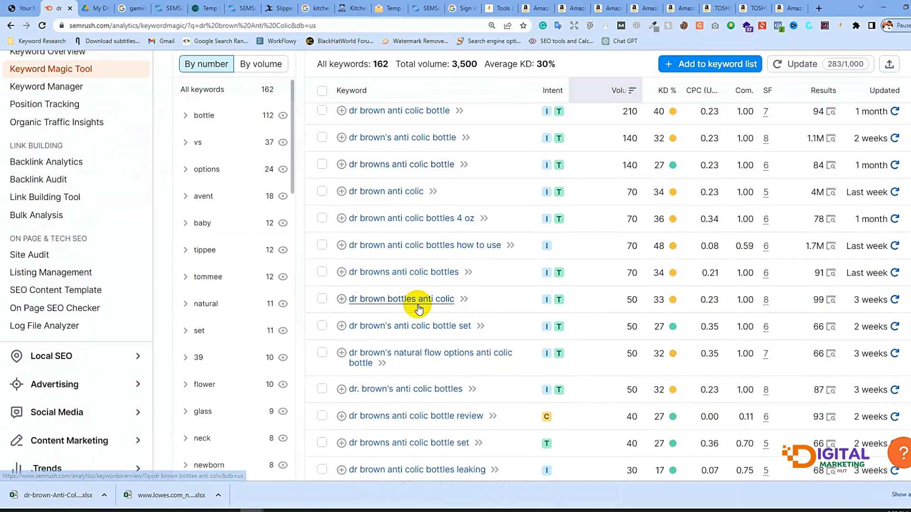
pyautogui.scroll(-4, 423, 261)
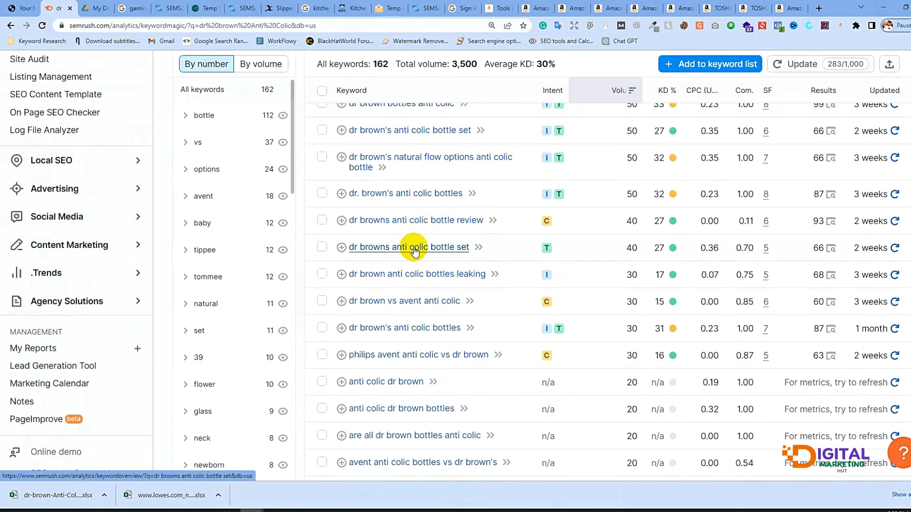
pyautogui.scroll(8, 414, 246)
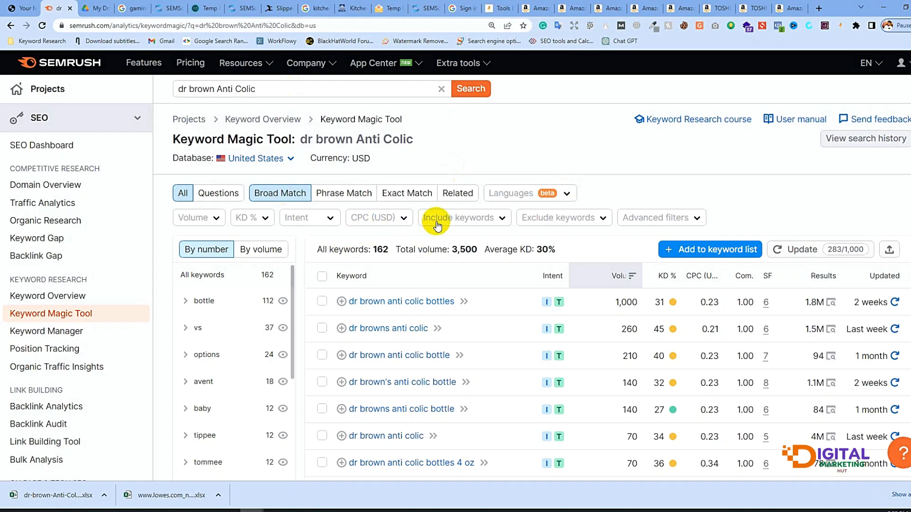
# - Filter the dr brown Anti Colic keywords to a word count starting from 5
pyautogui.click(453, 219)
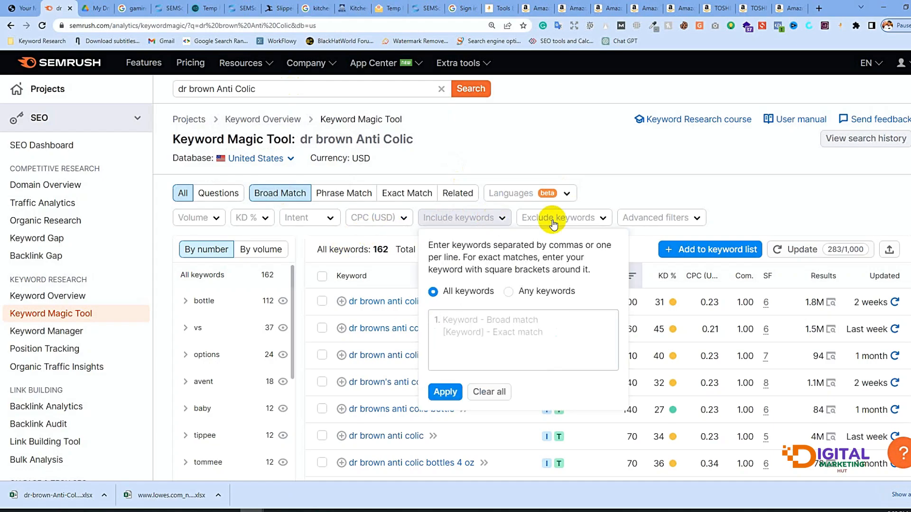
pyautogui.click(641, 222)
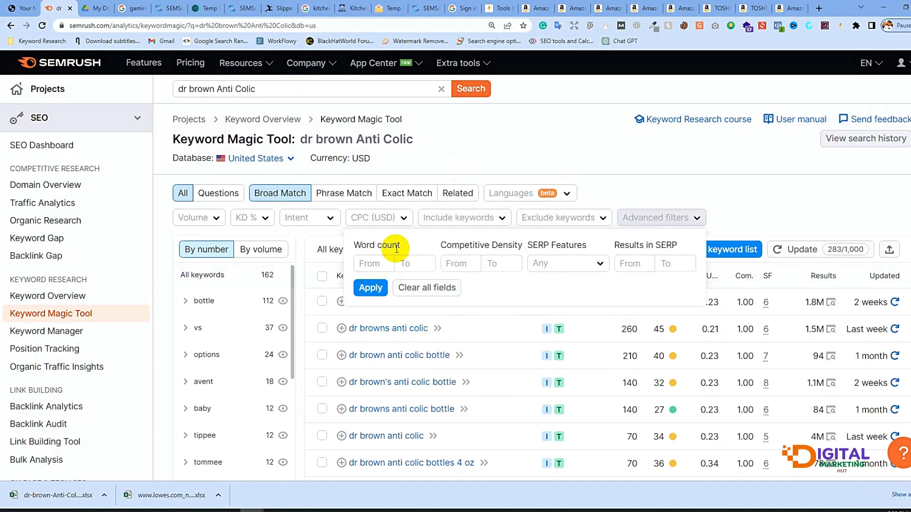
pyautogui.moveTo(388, 247); pyautogui.dragTo(368, 248)
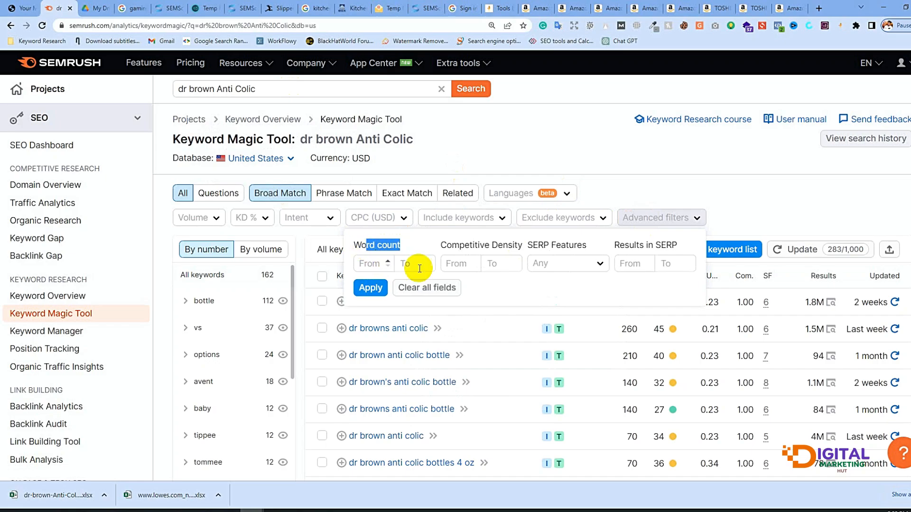
pyautogui.click(375, 263)
pyautogui.write('5')
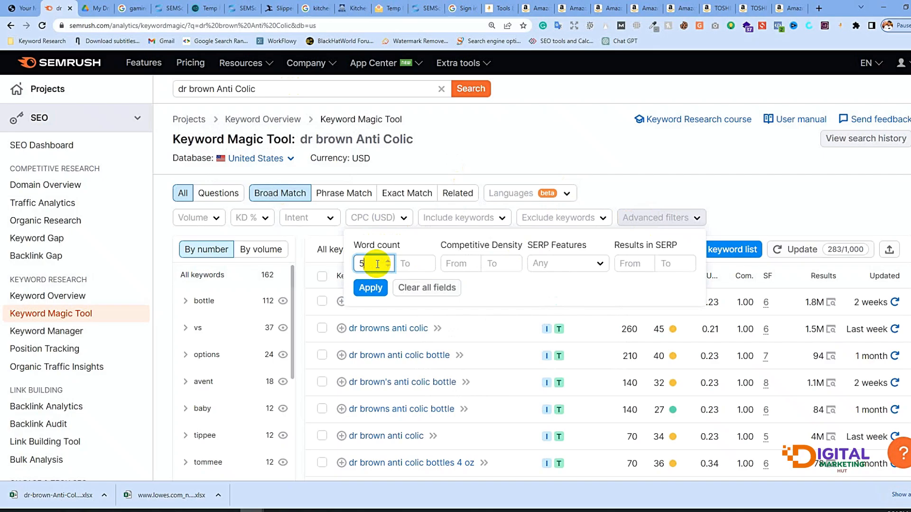
pyautogui.click(370, 286)
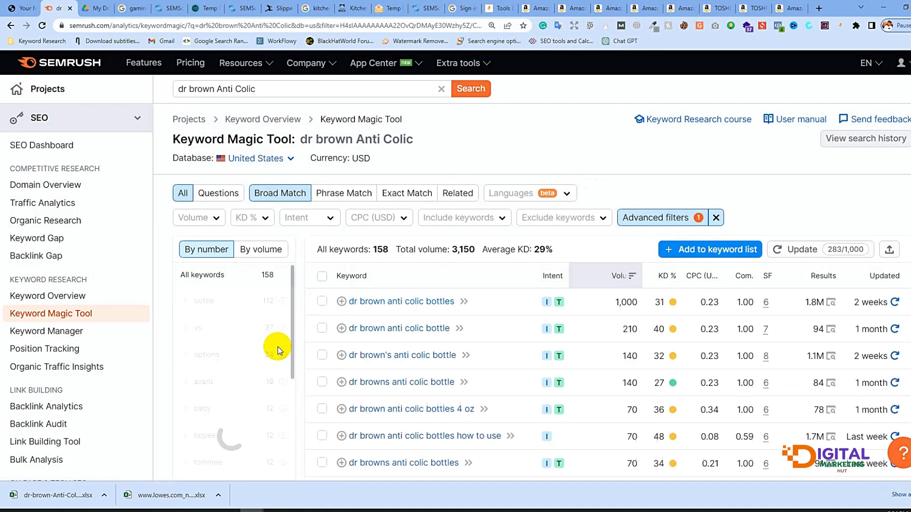
# - Examine the filtered long-tail keywords and compare their search volume and keyword difficulty
pyautogui.scroll(-1, 450, 308)
pyautogui.scroll(-4, 449, 308)
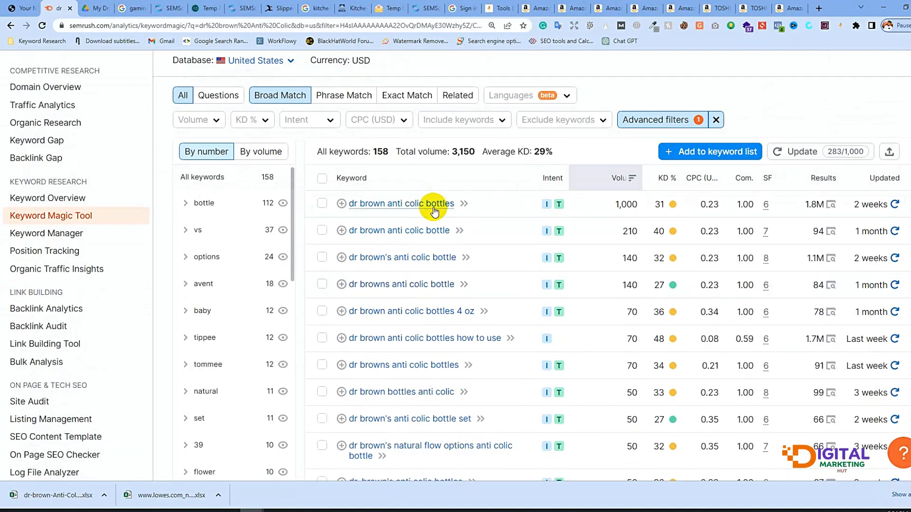
pyautogui.scroll(-2, 423, 233)
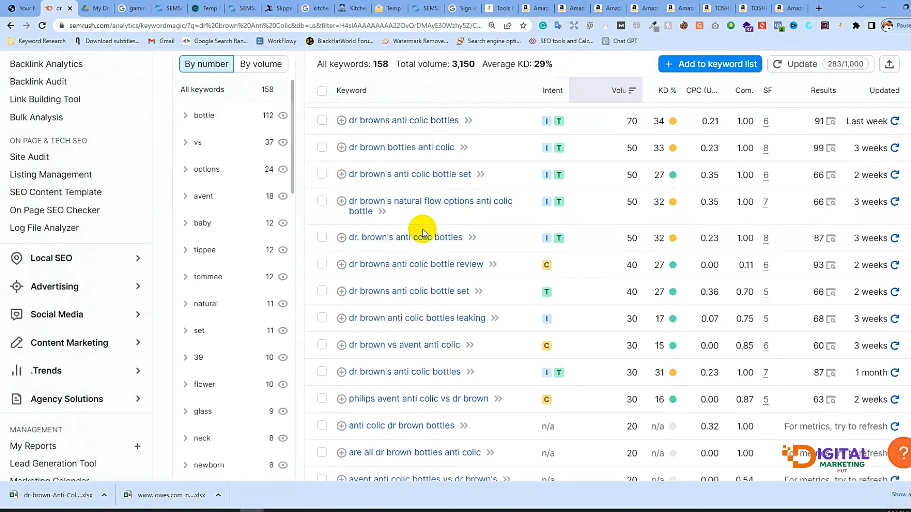
pyautogui.scroll(7, 678, 219)
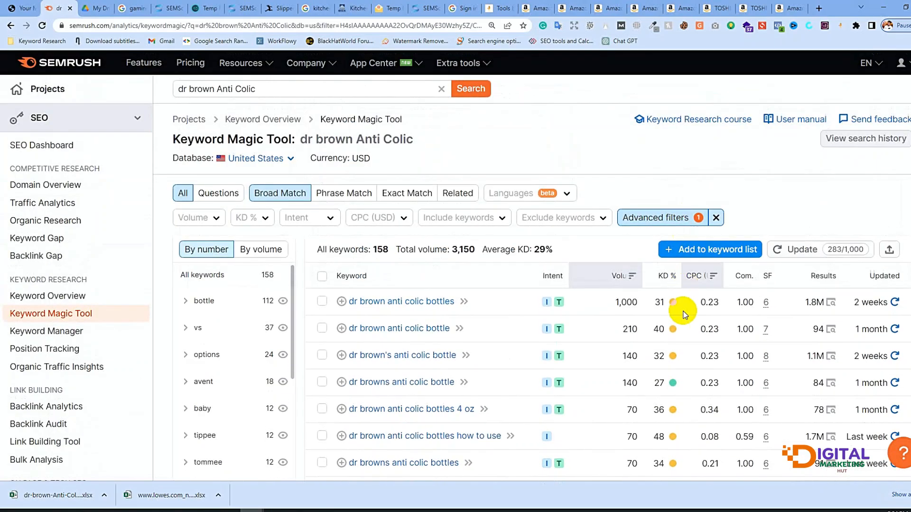
pyautogui.scroll(-10, 683, 314)
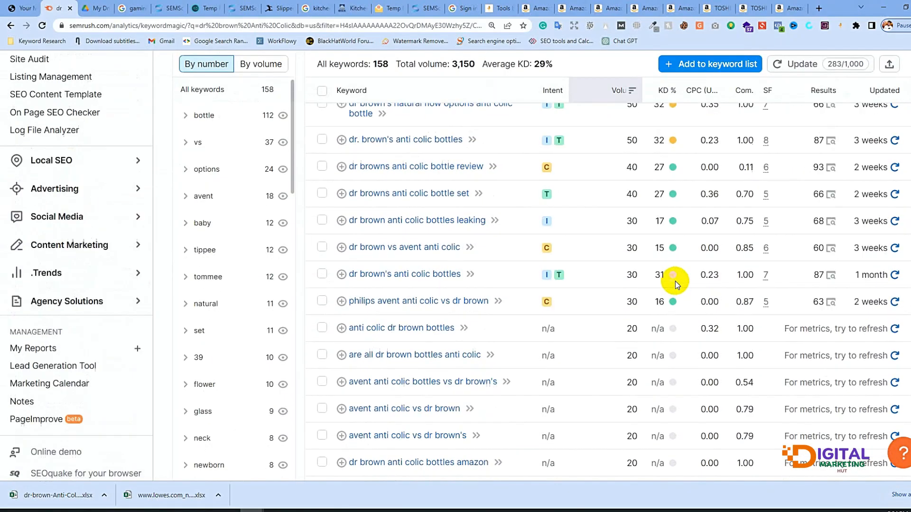
pyautogui.scroll(5, 675, 281)
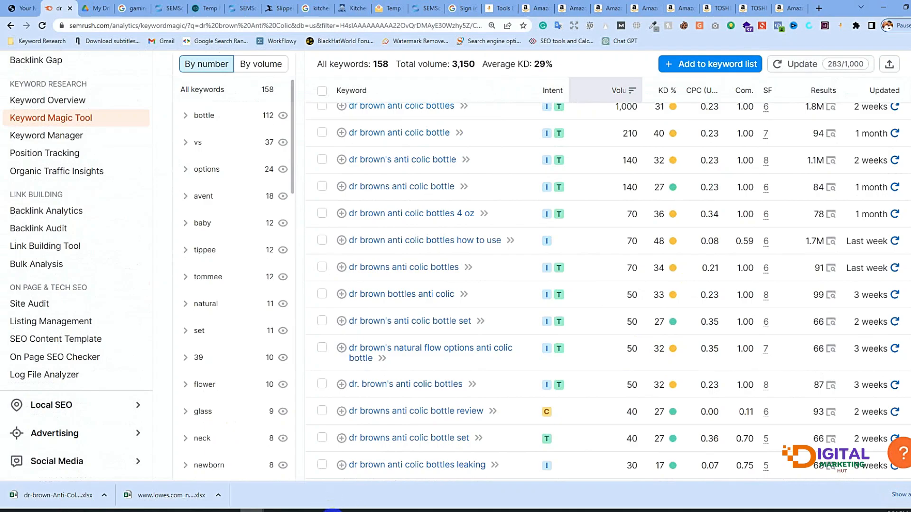
# - Switch to the exported dr-brown-Anti-Colic workbook in Excel and delete columns D through Q, from CPC (USD) onward
pyautogui.moveTo(327, 511)
pyautogui.click(389, 483)
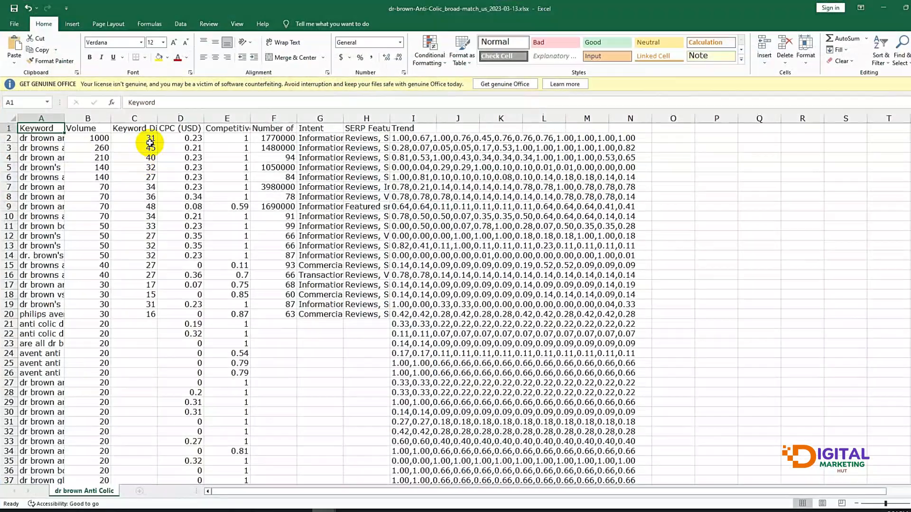
pyautogui.click(173, 117)
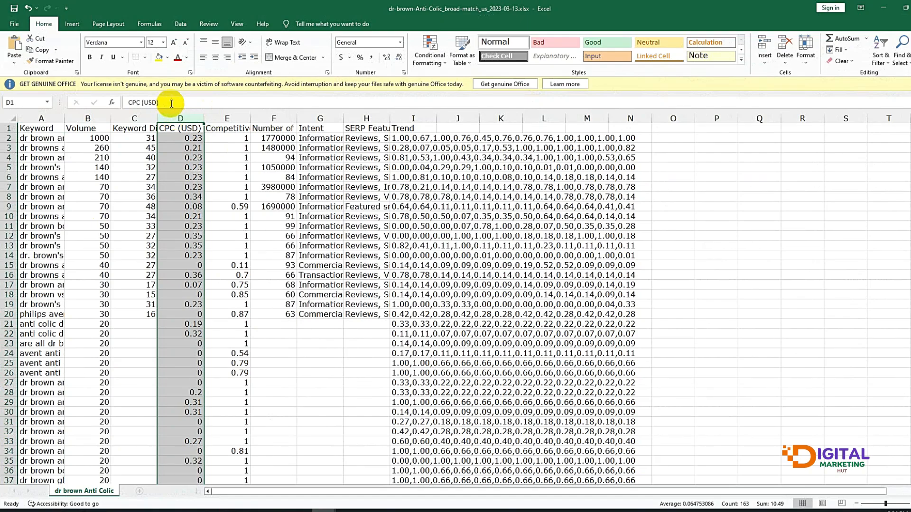
pyautogui.moveTo(181, 119); pyautogui.dragTo(748, 179)
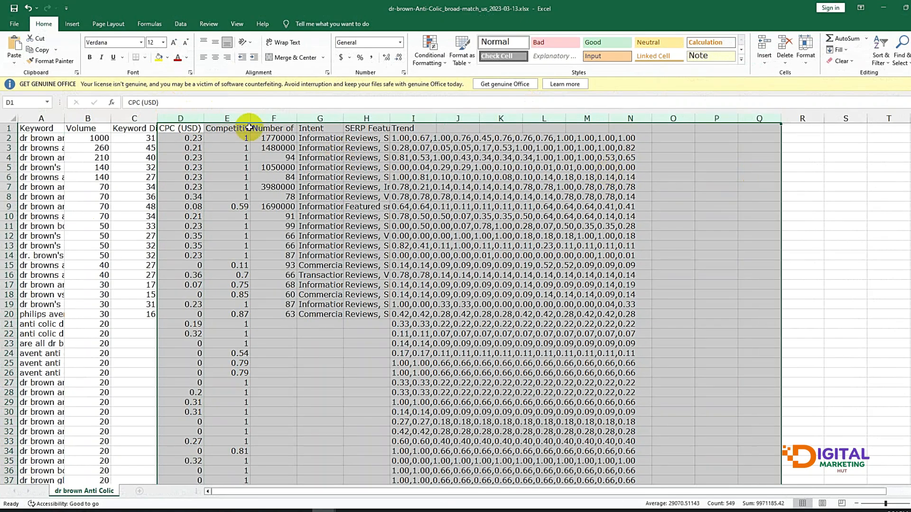
pyautogui.rightClick(174, 118)
pyautogui.click(199, 214)
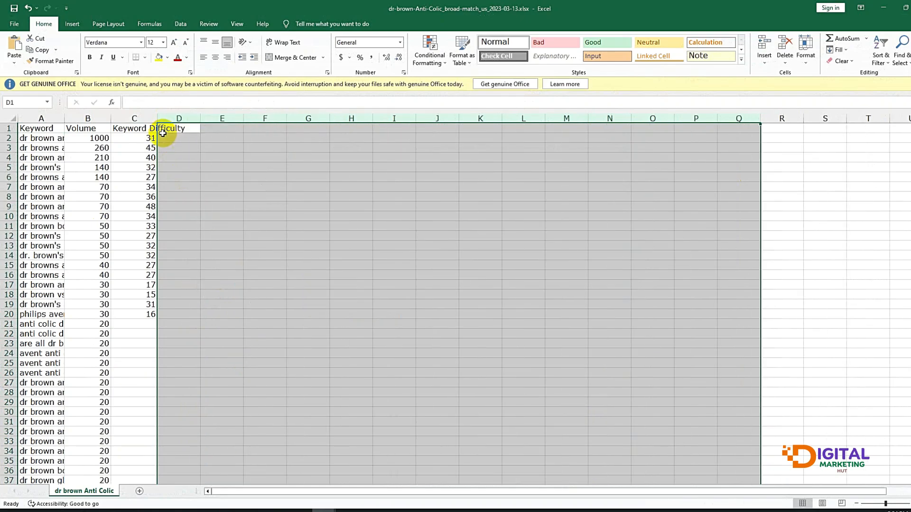
# - Fit the widths of the Keyword Difficulty and Keyword columns to their contents
pyautogui.doubleClick(157, 118)
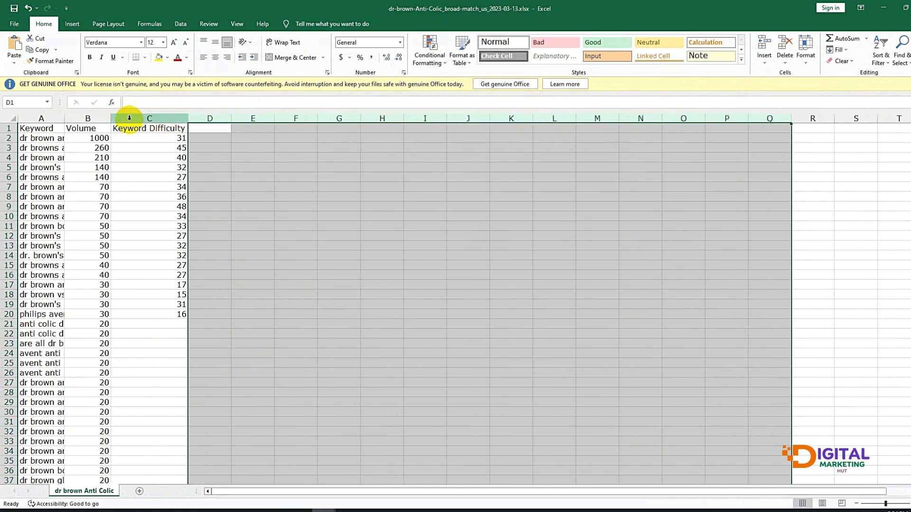
pyautogui.doubleClick(65, 118)
pyautogui.click(432, 214)
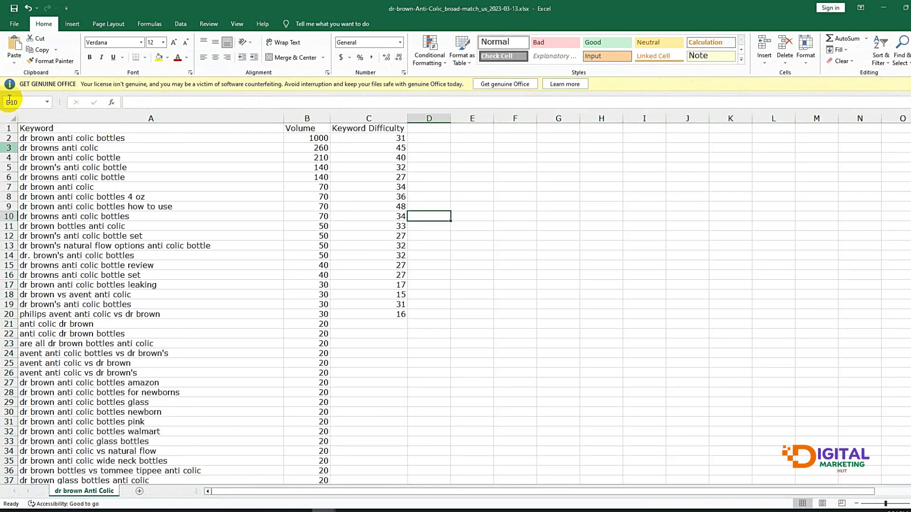
# - Make header row 1 taller and center the Keyword, Volume and Keyword Difficulty headings horizontally and vertically
pyautogui.moveTo(8, 134); pyautogui.dragTo(8, 143)
pyautogui.click(24, 132)
pyautogui.keyDown('shift'); pyautogui.click(365, 126); pyautogui.keyUp('shift')
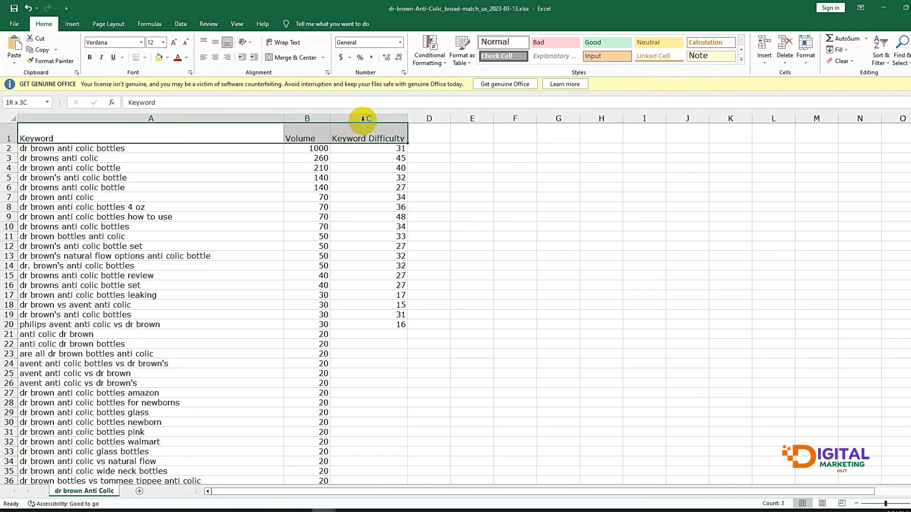
pyautogui.click(215, 56)
pyautogui.click(215, 42)
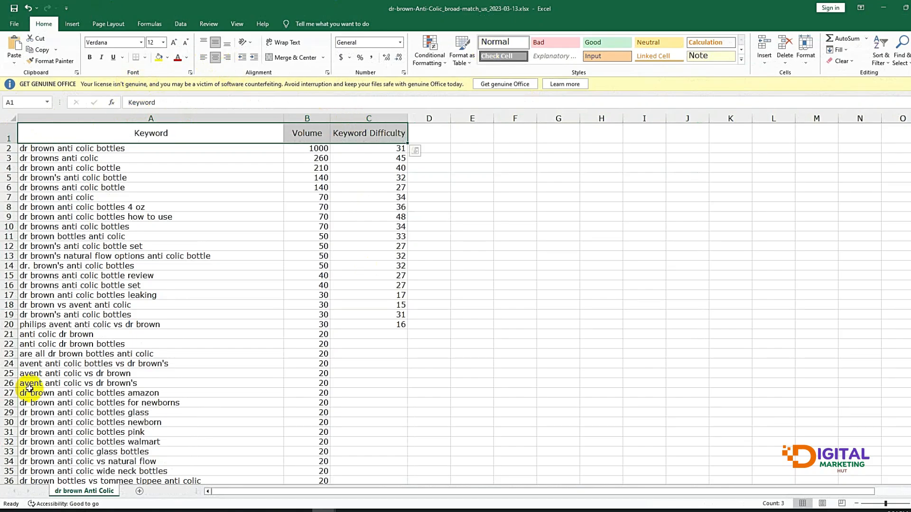
# - Fill the three header cells with light orange and set their font color to white
pyautogui.click(167, 57)
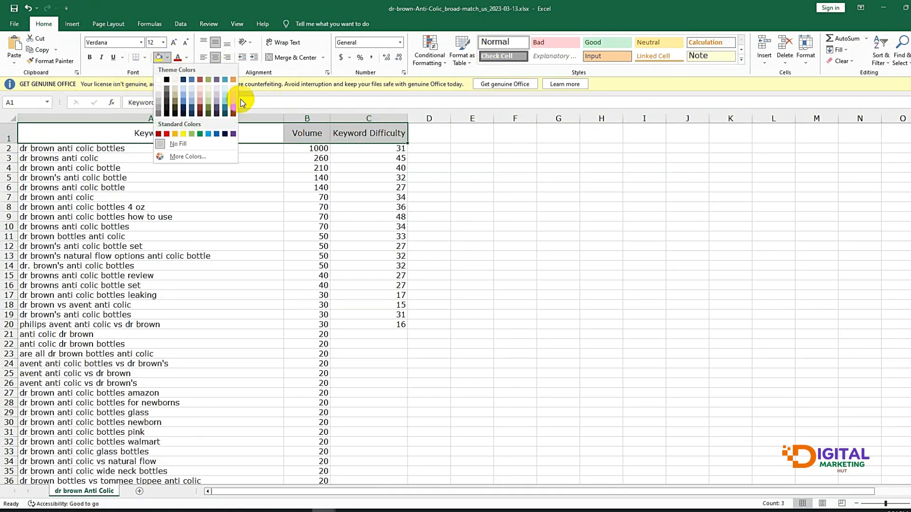
pyautogui.click(235, 94)
pyautogui.click(186, 58)
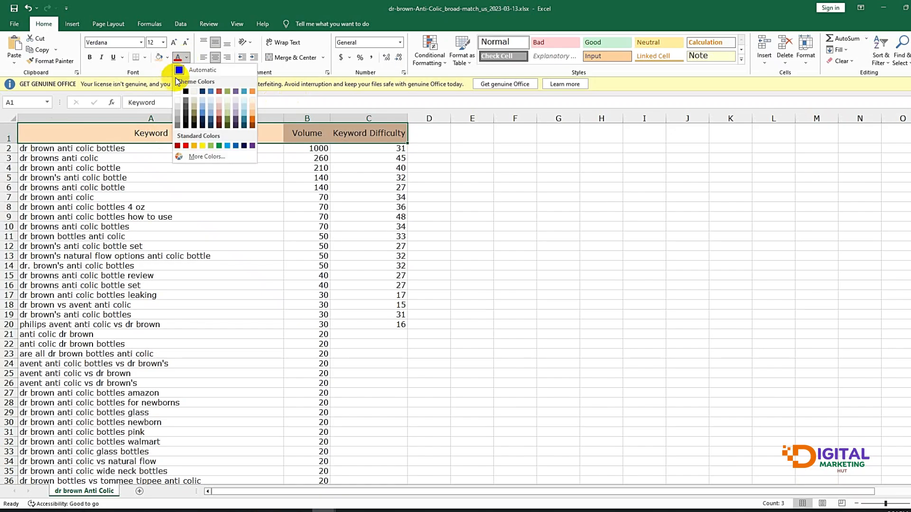
pyautogui.click(178, 91)
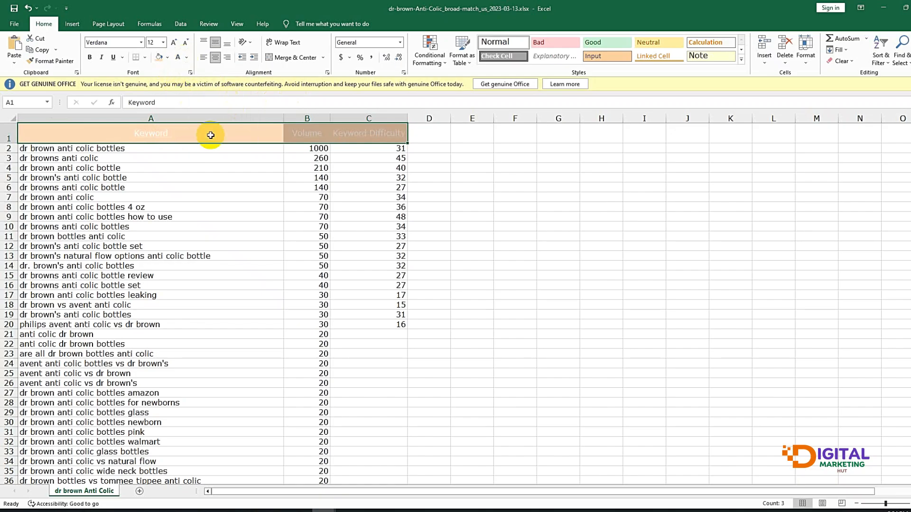
# - Set the font color of the three header cells to black and enlarge their text by two font size increments
pyautogui.click(185, 58)
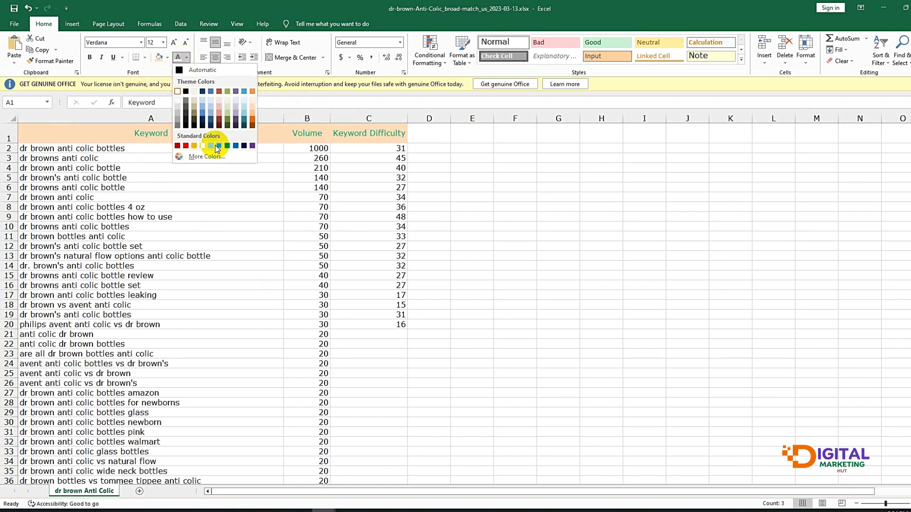
pyautogui.click(185, 92)
pyautogui.click(174, 42)
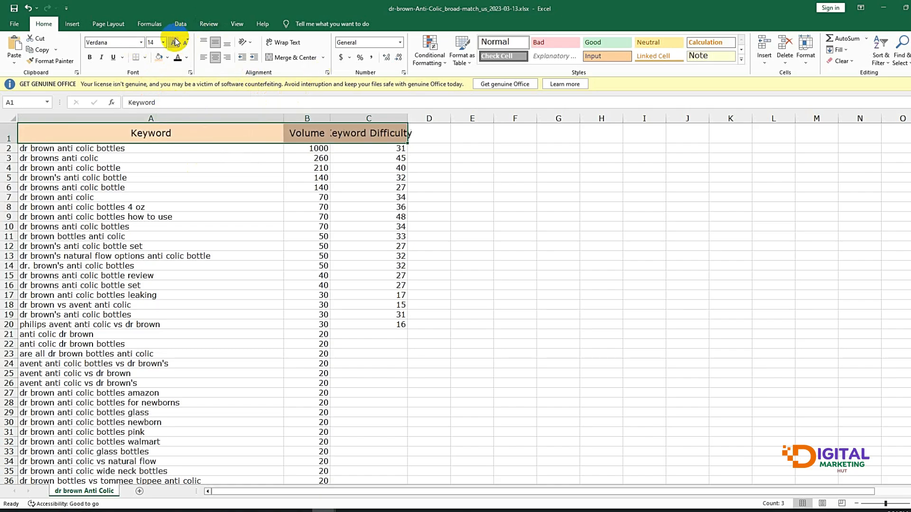
pyautogui.click(174, 43)
pyautogui.click(174, 42)
# - Fit the widths of the Keyword Difficulty and Volume columns to the enlarged headings
pyautogui.click(429, 187)
pyautogui.doubleClick(406, 122)
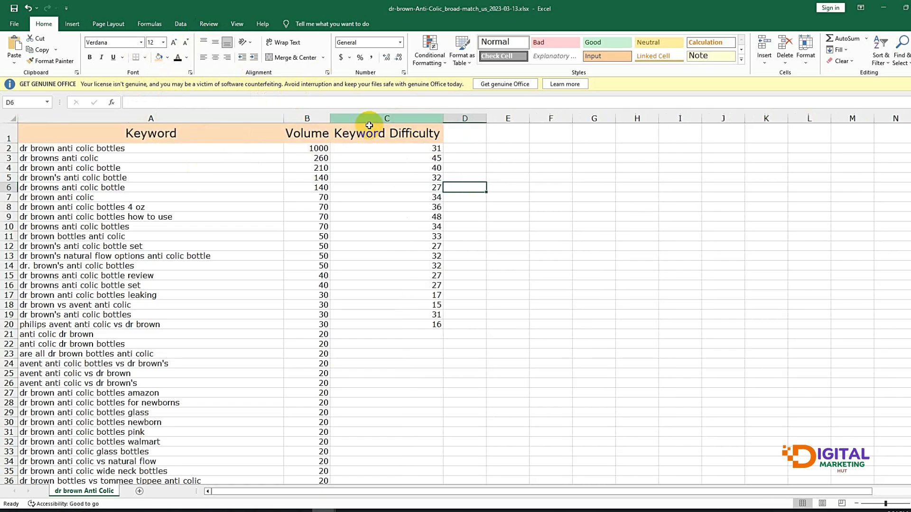
pyautogui.doubleClick(332, 119)
pyautogui.click(377, 216)
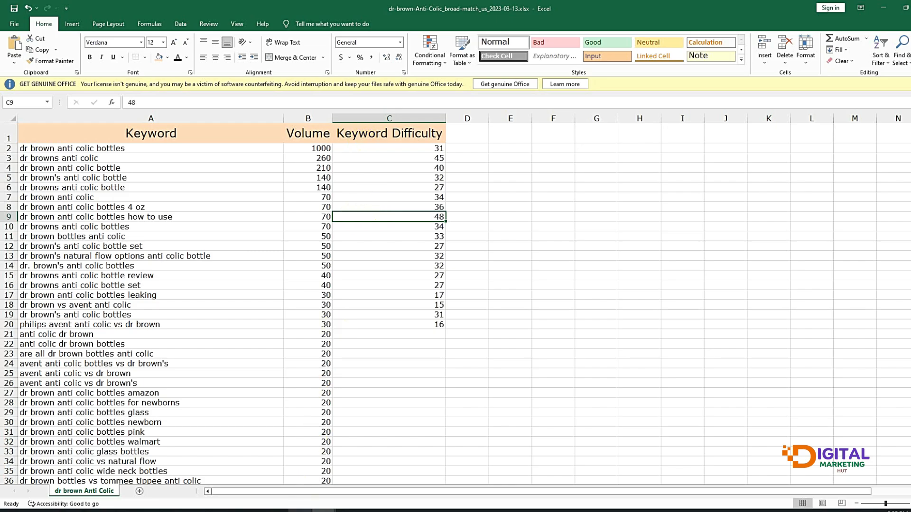
# - Switch to the Notepad notes and highlight the text from the 100-1500 range through the "2000 15 information" line
pyautogui.click(301, 511)
pyautogui.moveTo(378, 397); pyautogui.dragTo(53, 254)
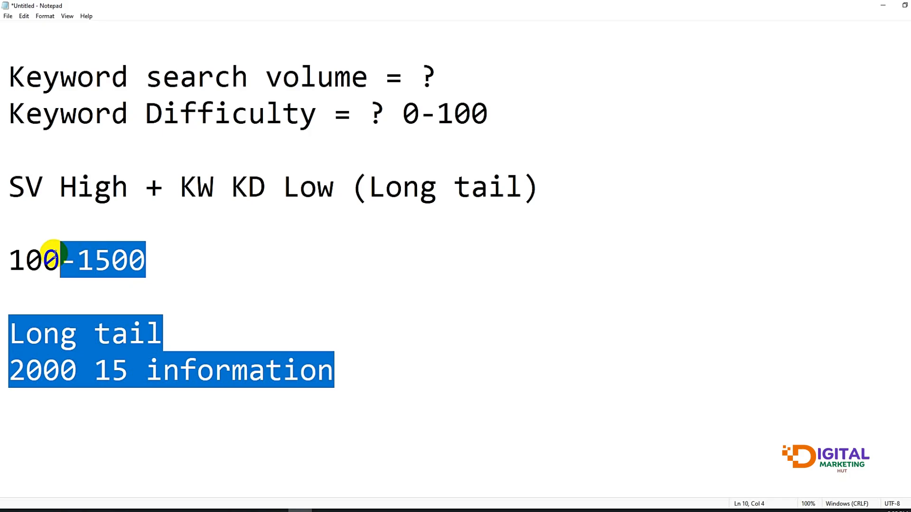
# - Switch to the Chrome window with the kitchen remodeling keywords and open fiverr.com in a new tab
pyautogui.click(245, 511)
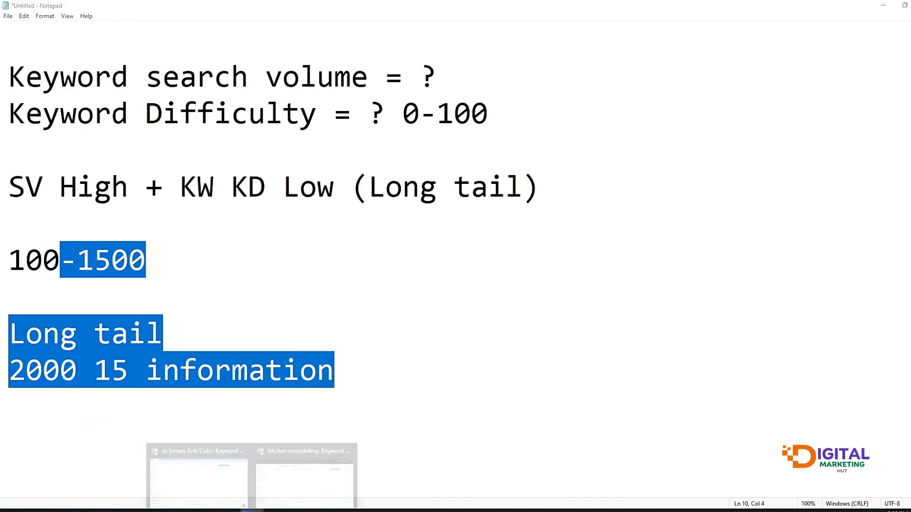
pyautogui.click(303, 476)
pyautogui.click(133, 8)
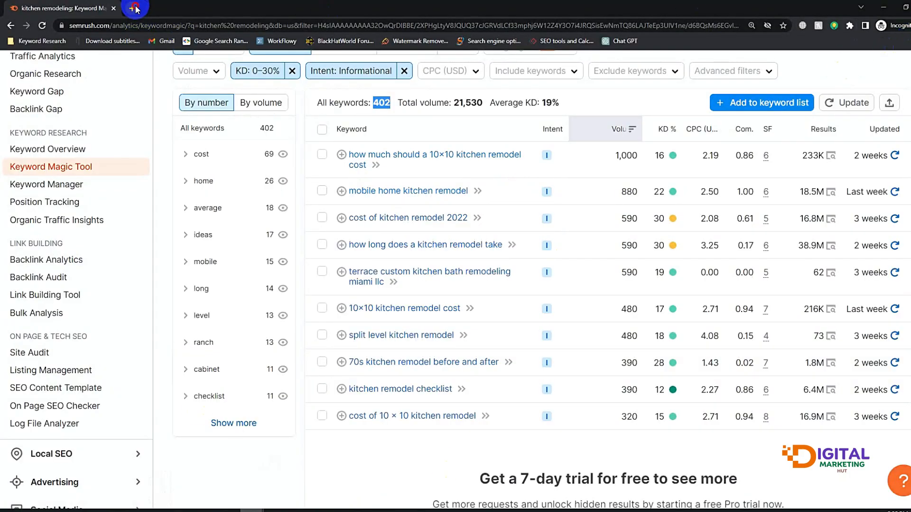
pyautogui.write('fiverr.com')
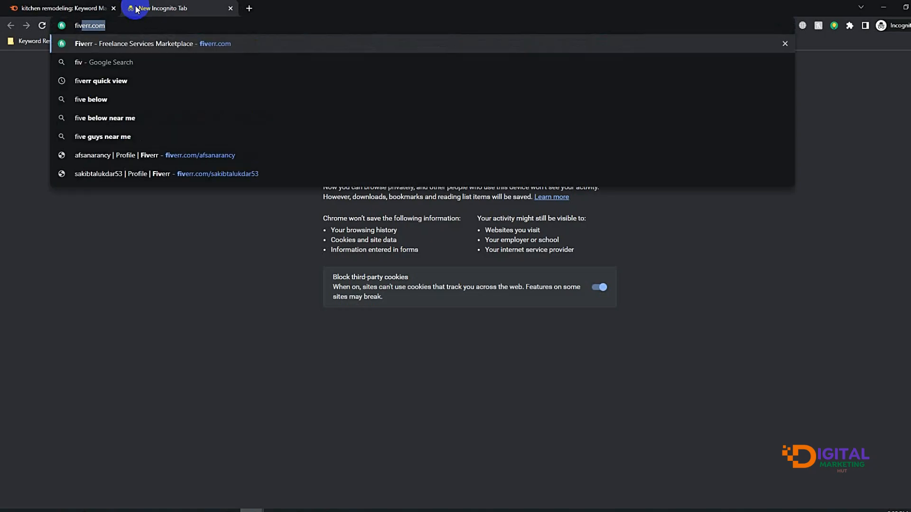
pyautogui.press('Return')
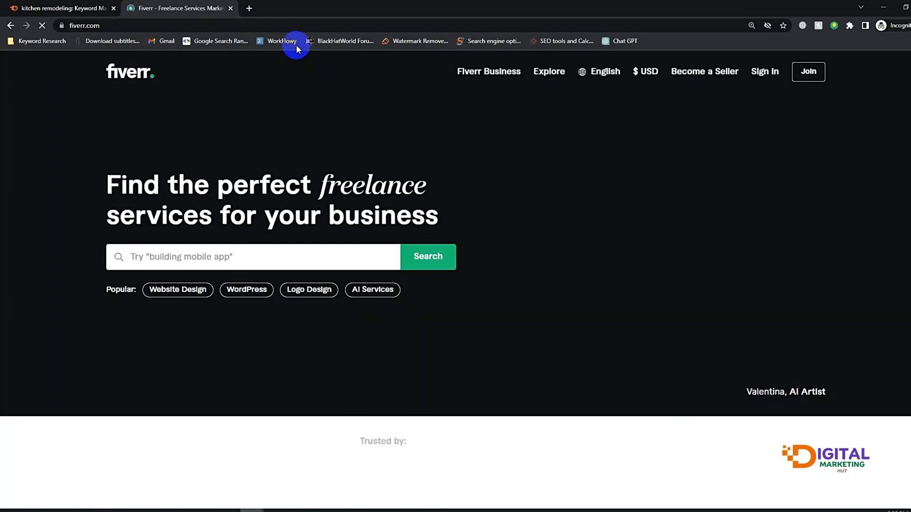
# - Search Fiverr for "keyword research" and dismiss the sign-up prompt
pyautogui.click(235, 256)
pyautogui.write('key')
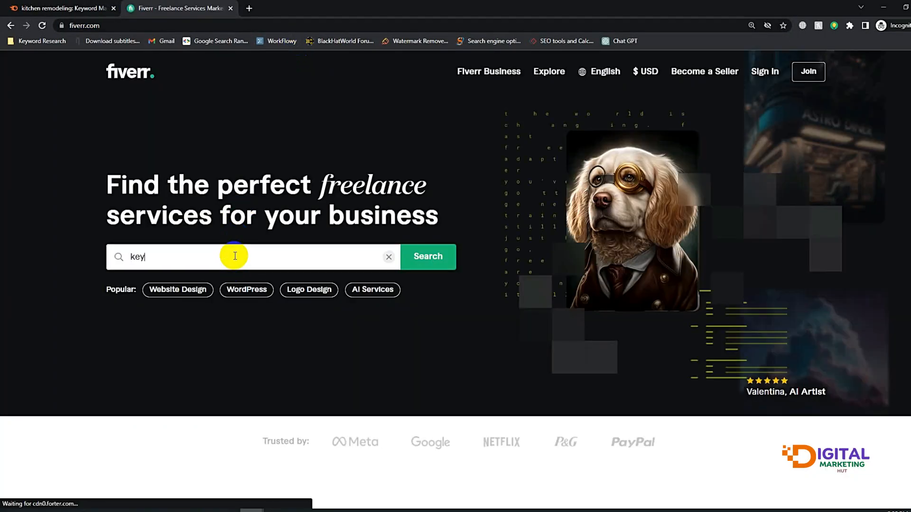
pyautogui.write('word')
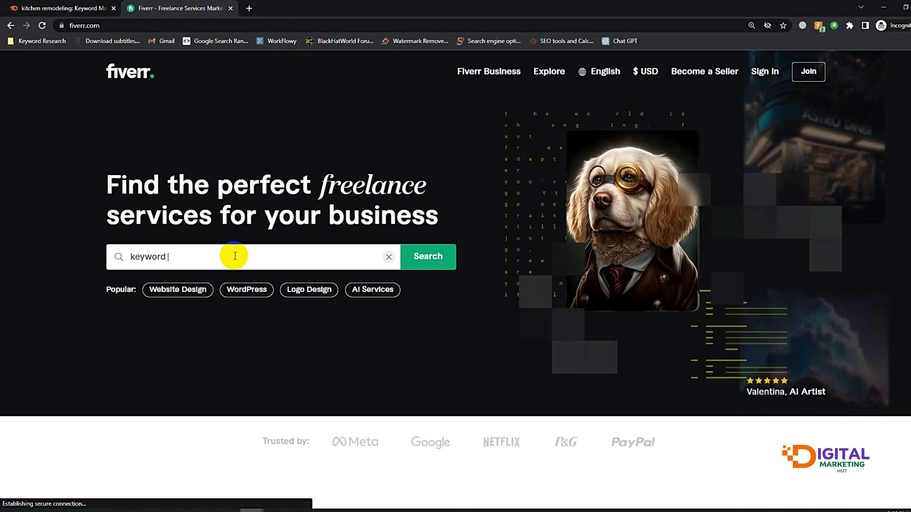
pyautogui.write('ord research')
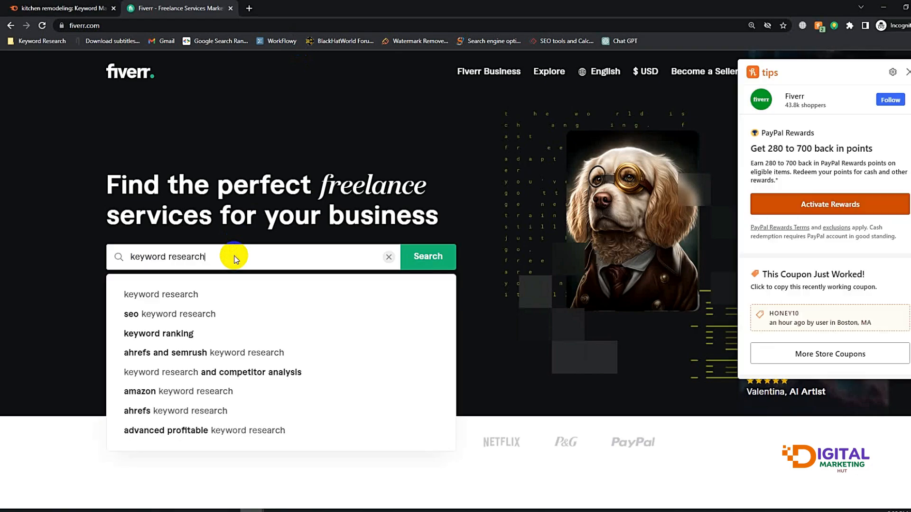
pyautogui.press('Return')
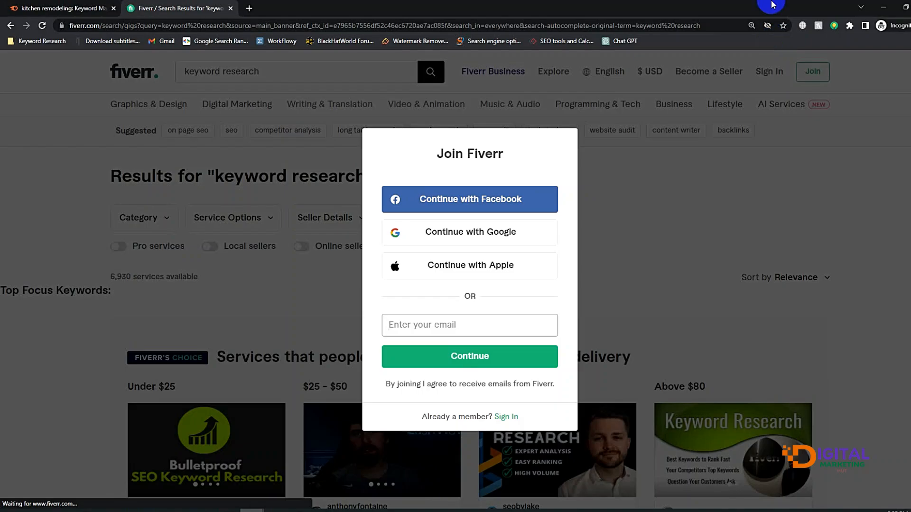
pyautogui.click(682, 314)
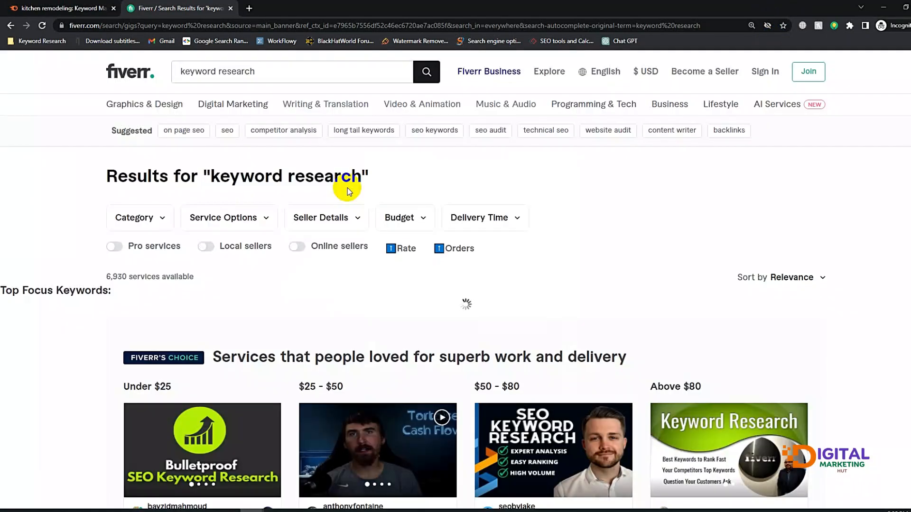
# - Open the Fiverr's Choice gigs under $25, $25 - $50 and $50 - $80 in separate tabs and view the first one
pyautogui.tripleClick(275, 279)
pyautogui.scroll(-5, 436, 240)
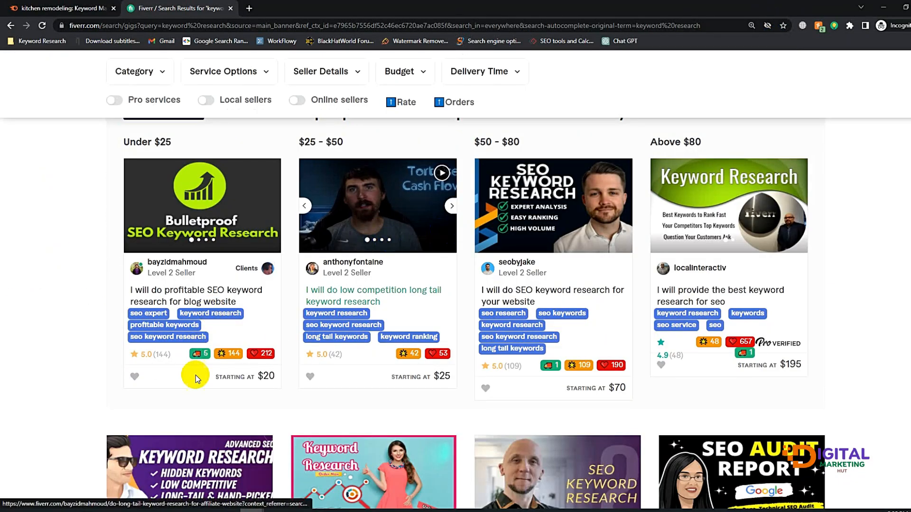
pyautogui.click(193, 226)
pyautogui.click(440, 287)
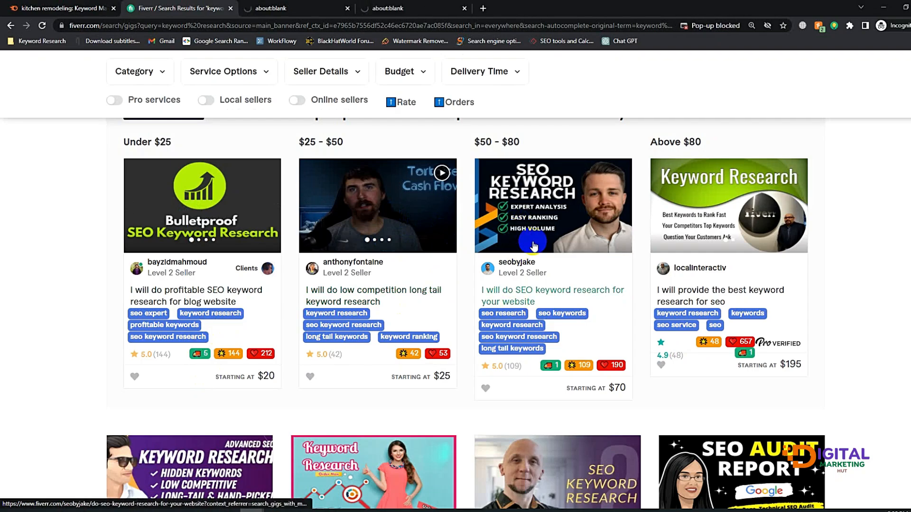
pyautogui.click(687, 273)
pyautogui.click(266, 8)
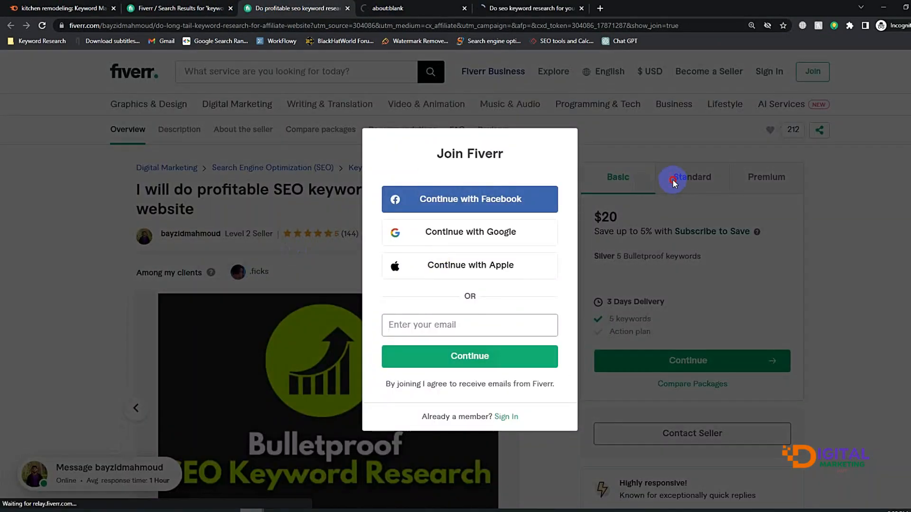
# - Highlight the price and the number of keywords offered in the gig's Basic package
pyautogui.click(671, 181)
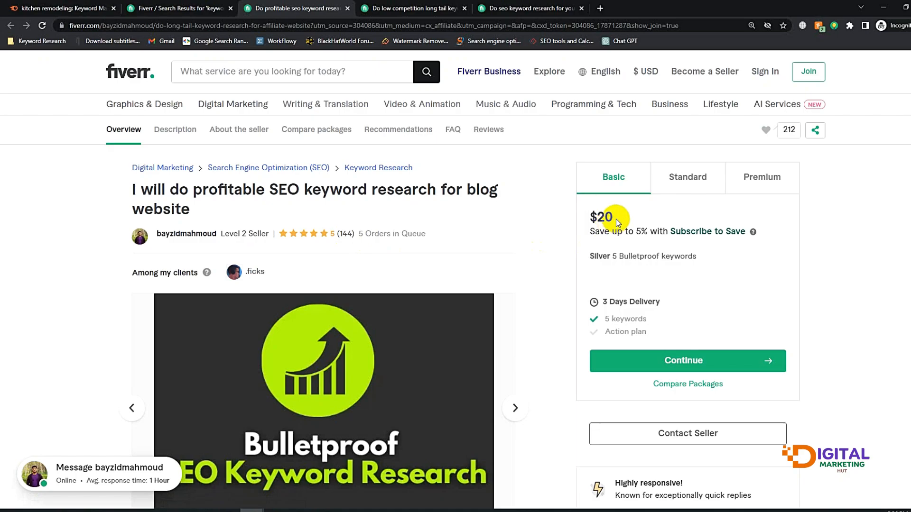
pyautogui.doubleClick(598, 216)
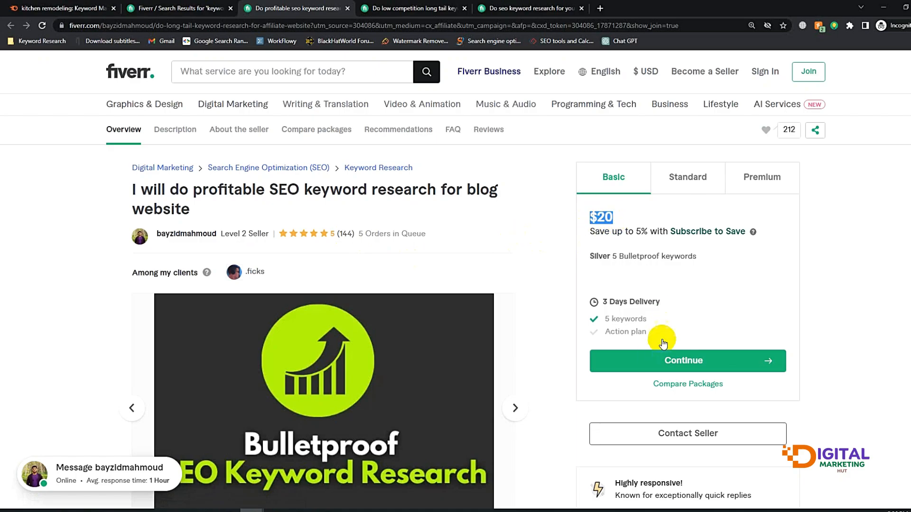
pyautogui.moveTo(646, 319); pyautogui.dragTo(603, 319)
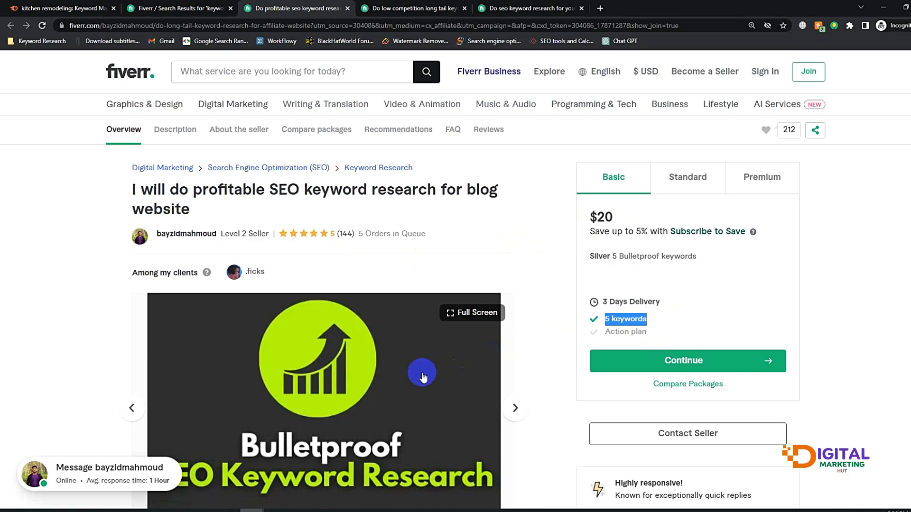
# - Bring up the dr-brown-Anti-Colic workbook in Excel to view the keyword list, and minimize it to return to the gig
pyautogui.moveTo(332, 510)
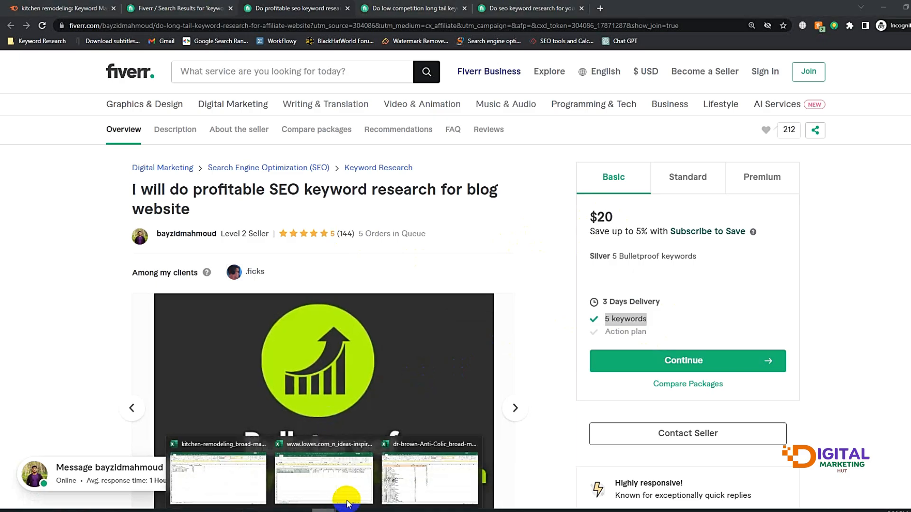
pyautogui.click(407, 479)
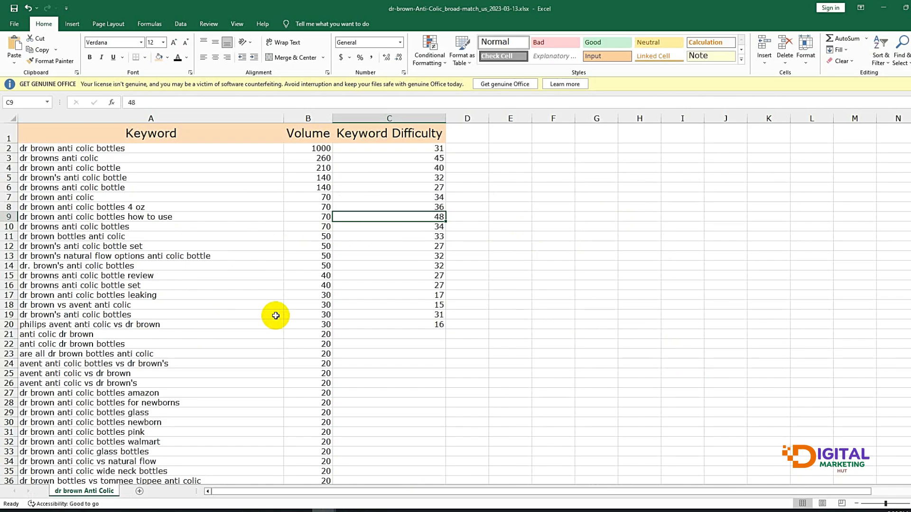
pyautogui.click(883, 7)
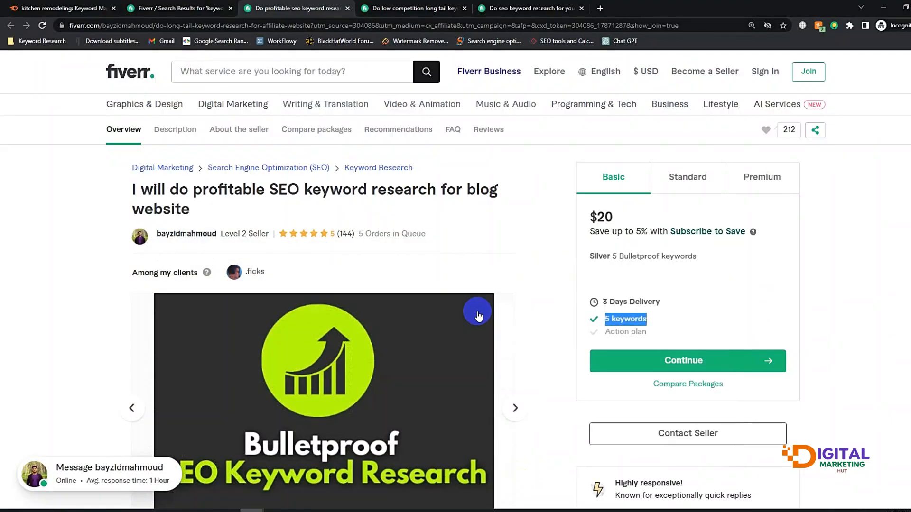
# - Highlight the gig's orders in queue and the description sentence about the Ahrefs and SEMRush tools
pyautogui.scroll(-3, 291, 285)
pyautogui.scroll(2, 335, 230)
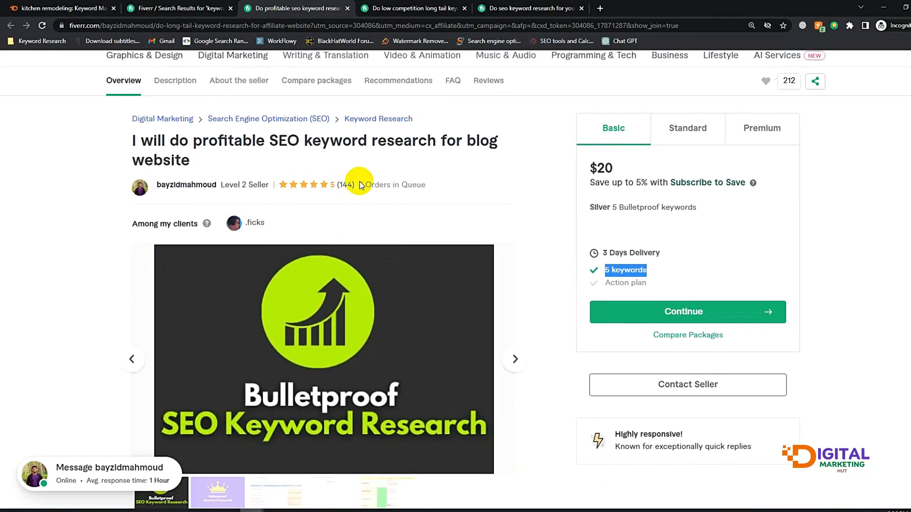
pyautogui.tripleClick(451, 184)
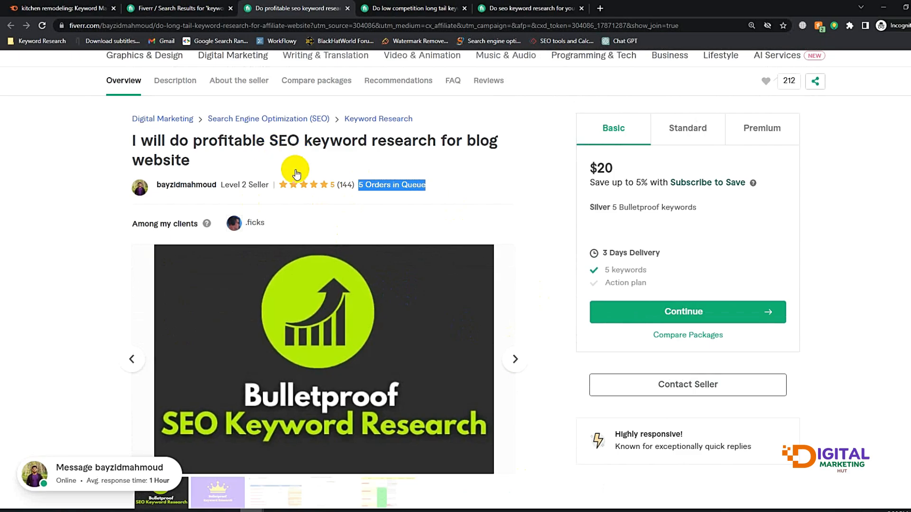
pyautogui.scroll(-14, 295, 172)
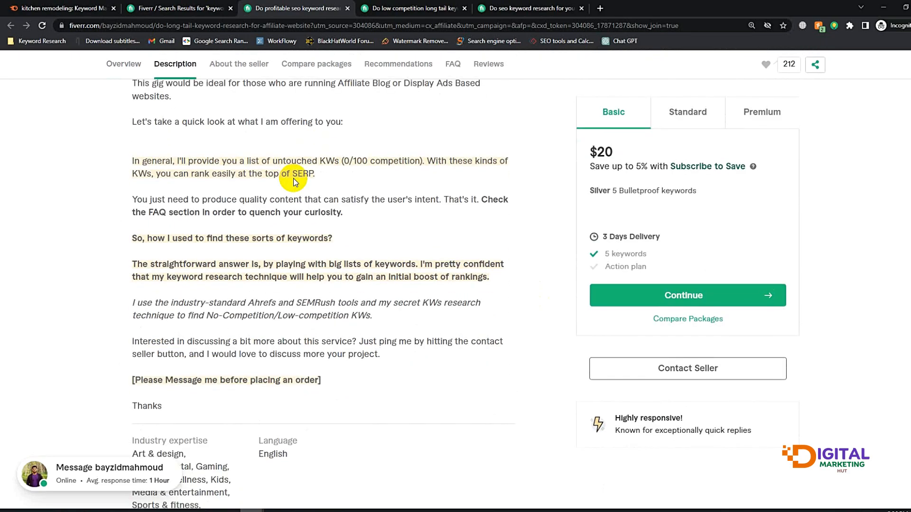
pyautogui.scroll(-3, 294, 177)
pyautogui.scroll(3, 266, 275)
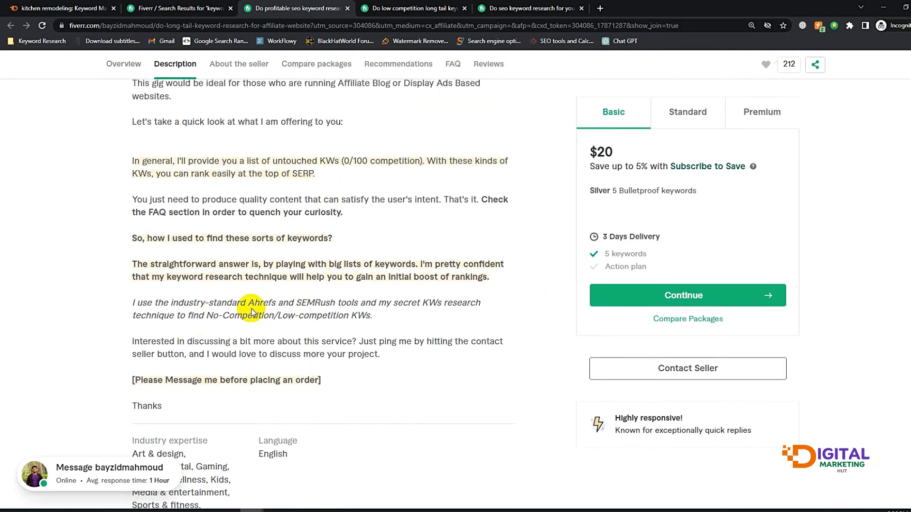
pyautogui.moveTo(136, 303); pyautogui.dragTo(466, 303)
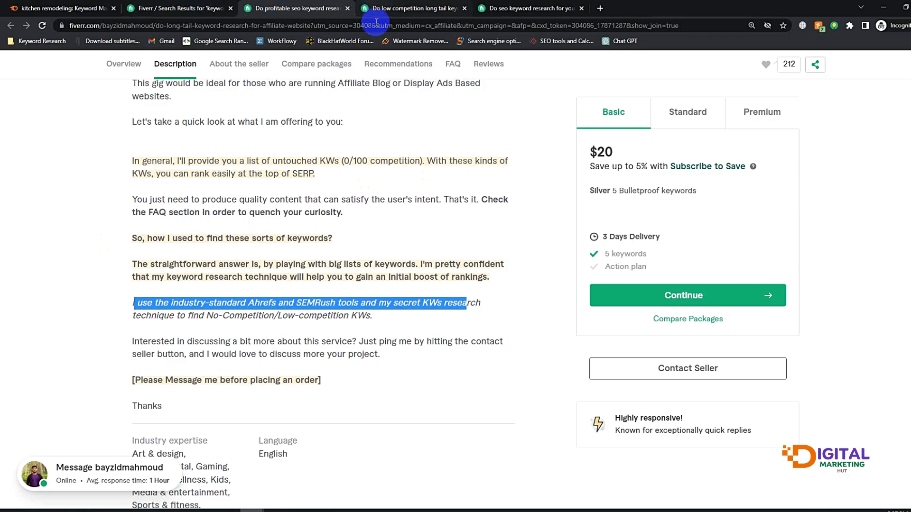
# - Switch to the low competition long tail keyword gig and skim its description
pyautogui.click(408, 8)
pyautogui.click(339, 240)
pyautogui.scroll(-10, 319, 240)
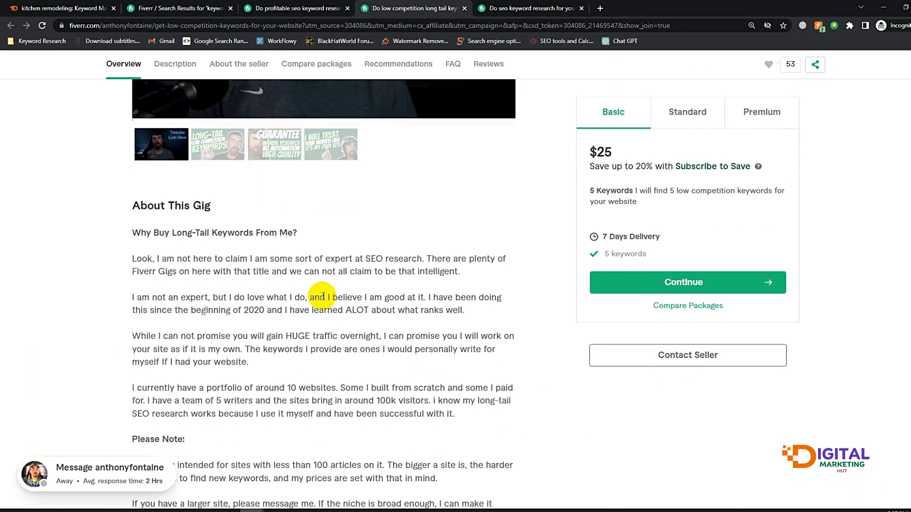
pyautogui.scroll(4, 323, 296)
# - In the "SEO keyword research for your website" gig, dismiss the sign-up prompt and highlight the Basic package's keyword count and Ranking Difficulty in the description
pyautogui.click(531, 8)
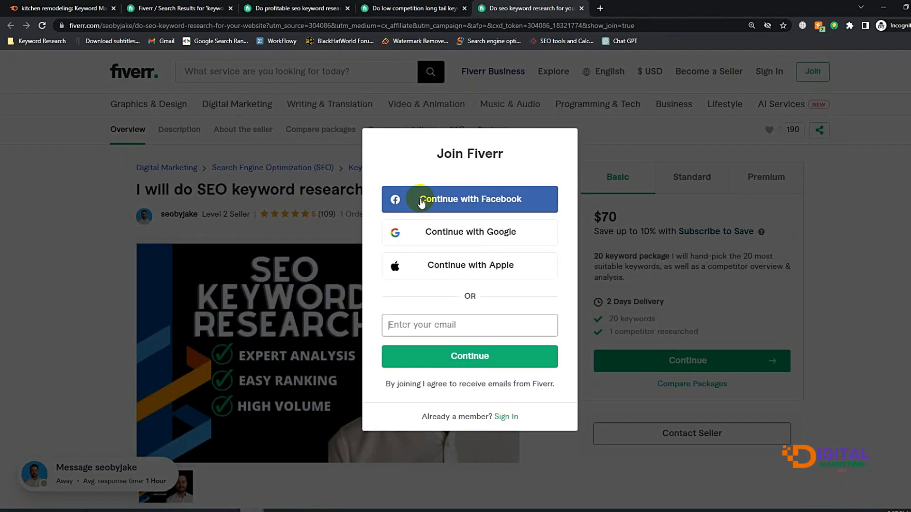
pyautogui.click(657, 192)
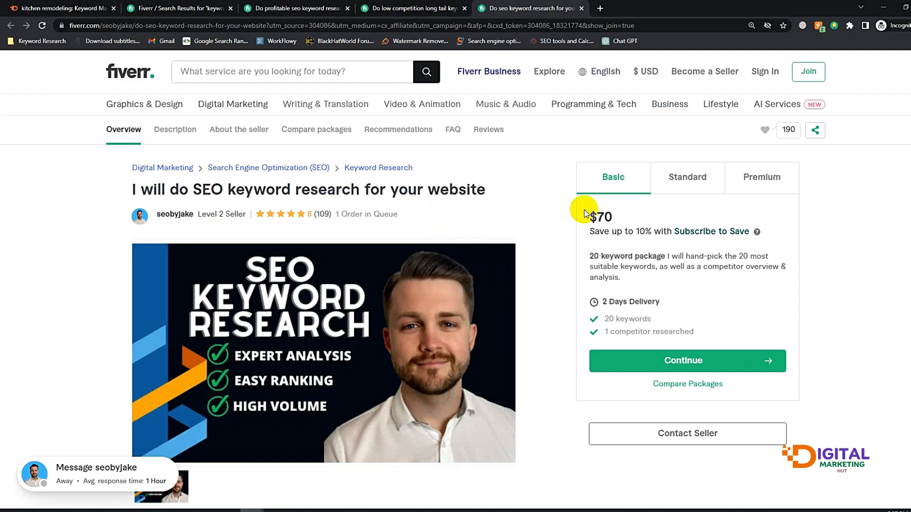
pyautogui.hotkey('ctrl', 'a')
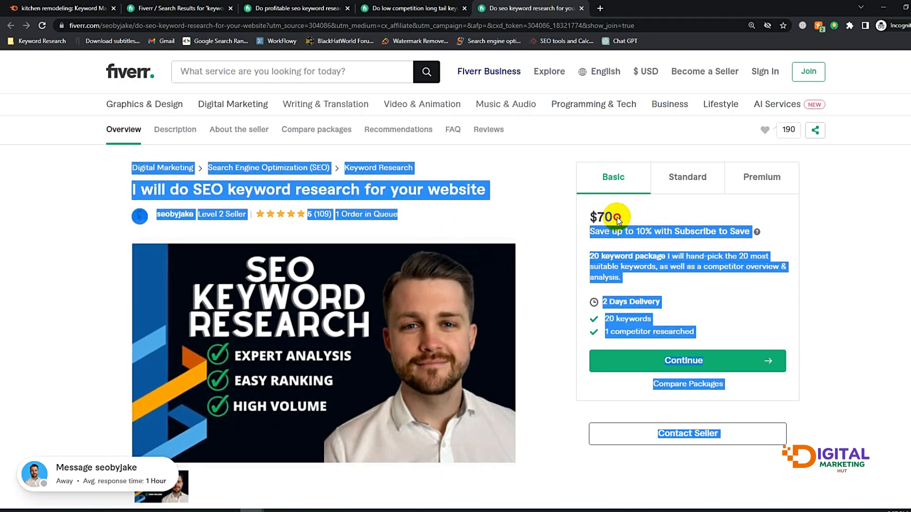
pyautogui.click(631, 314)
pyautogui.moveTo(650, 319); pyautogui.dragTo(599, 320)
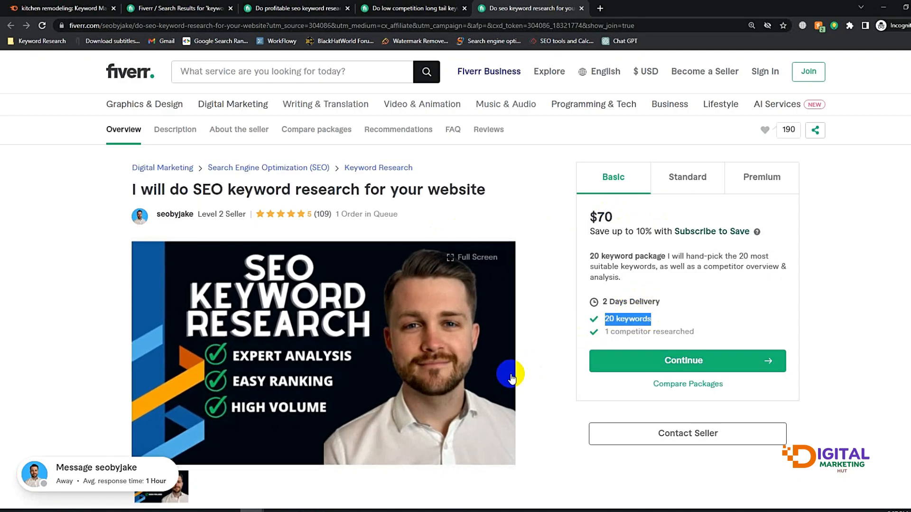
pyautogui.scroll(-15, 510, 285)
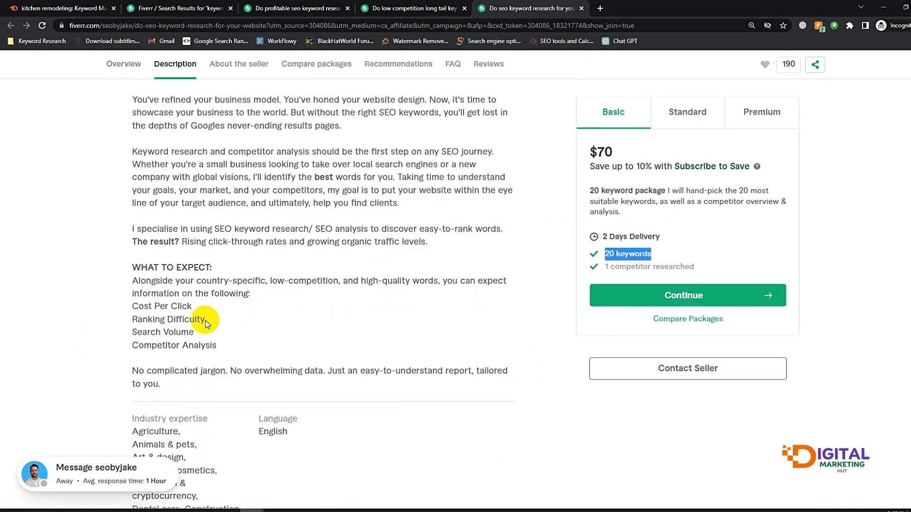
pyautogui.moveTo(206, 324); pyautogui.dragTo(122, 321)
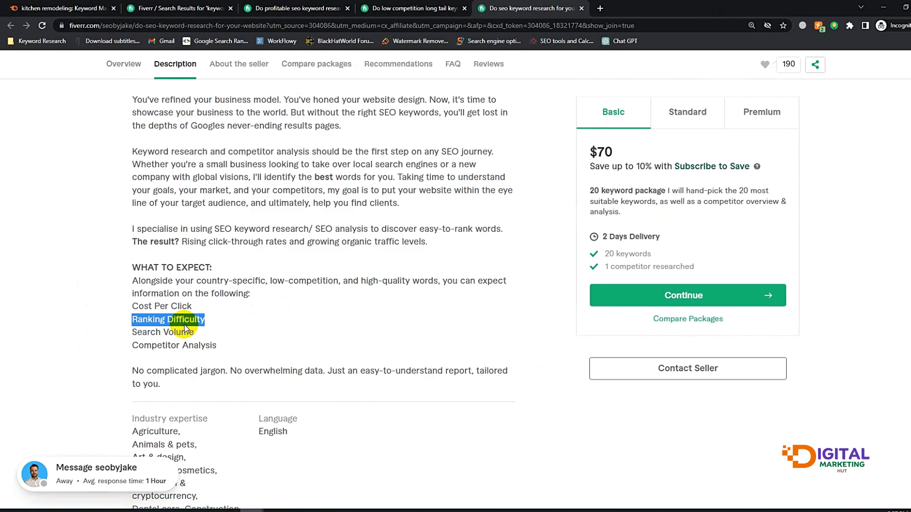
# - Highlight the Search Volume, Cost Per Click and Competitor Analysis deliverables in the gig description's expectations list
pyautogui.moveTo(195, 332); pyautogui.dragTo(126, 331)
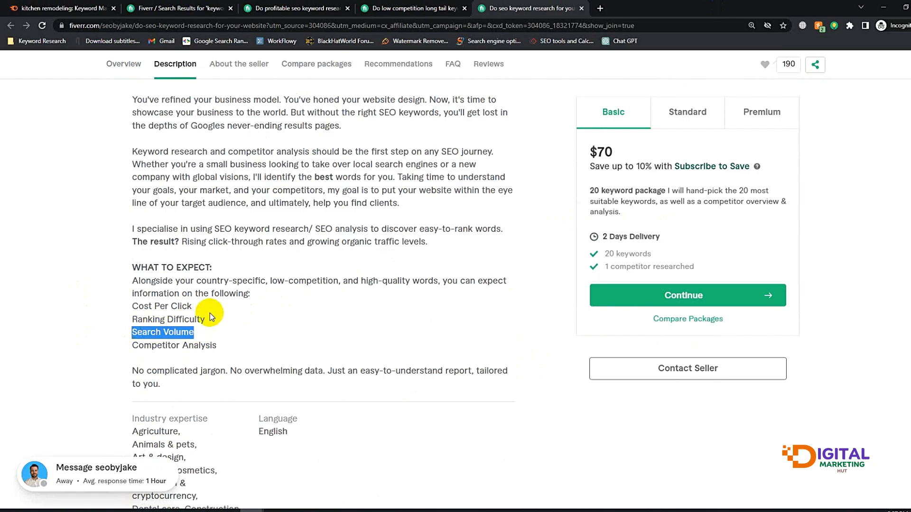
pyautogui.moveTo(193, 307); pyautogui.dragTo(133, 311)
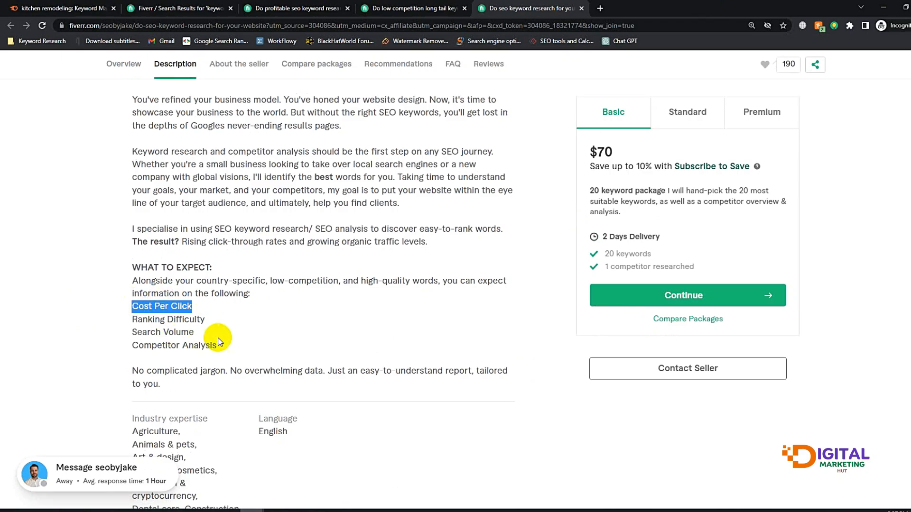
pyautogui.moveTo(218, 345); pyautogui.dragTo(132, 346)
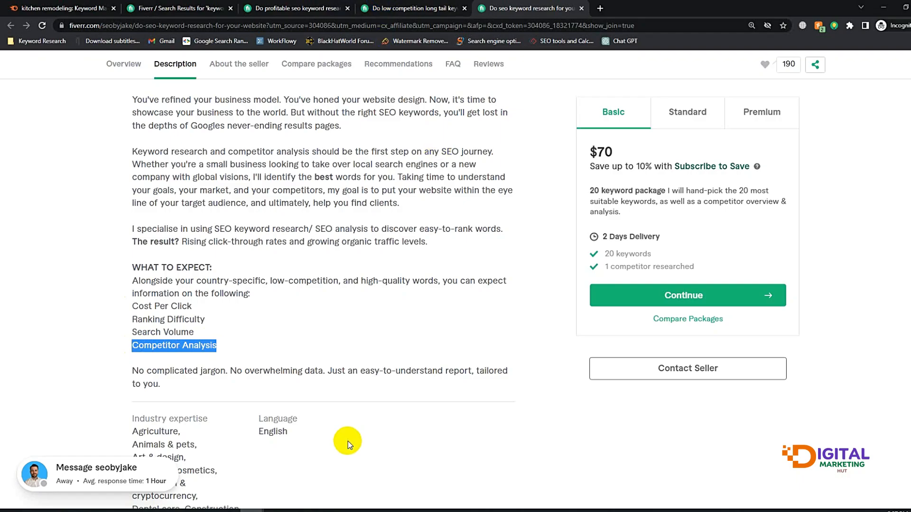
pyautogui.moveTo(236, 343); pyautogui.dragTo(134, 345)
pyautogui.moveTo(194, 333); pyautogui.dragTo(135, 307)
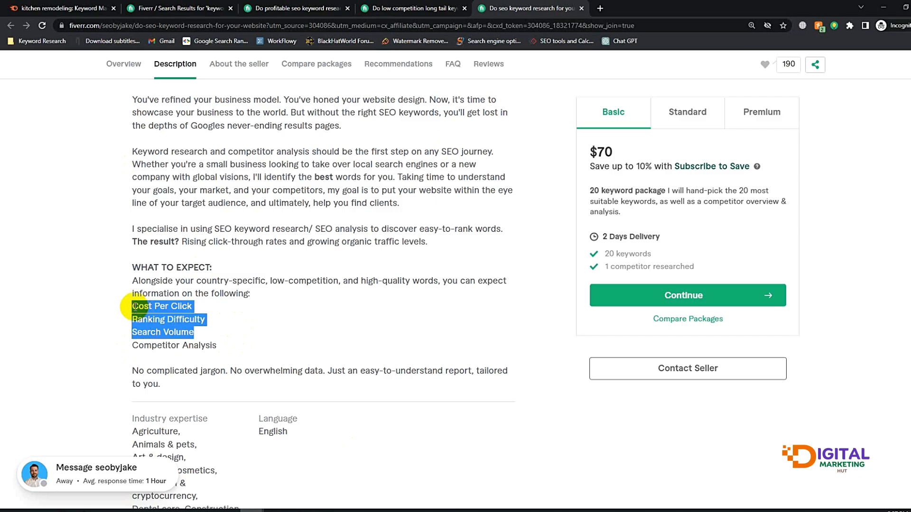
# - Minimize the Fiverr browser window and Notepad to return to Semrush, and skim the dr brown Anti Colic keyword results
pyautogui.click(883, 8)
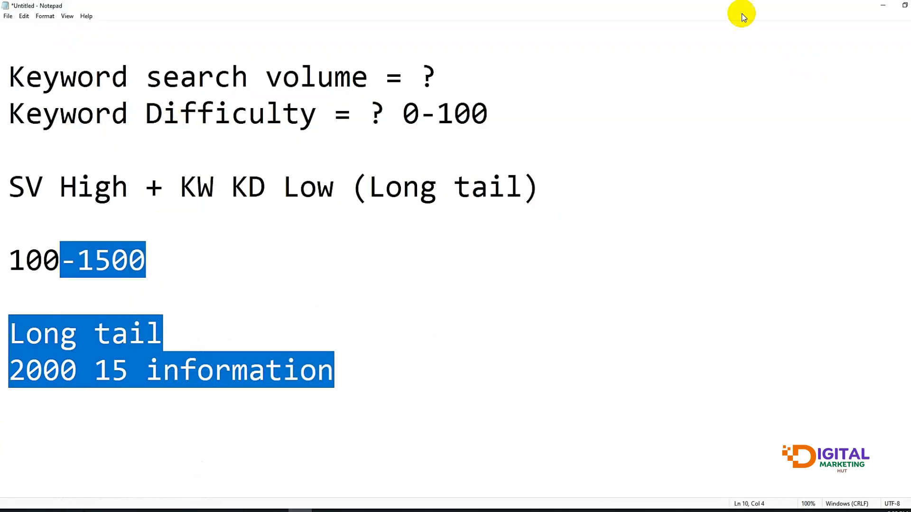
pyautogui.click(882, 6)
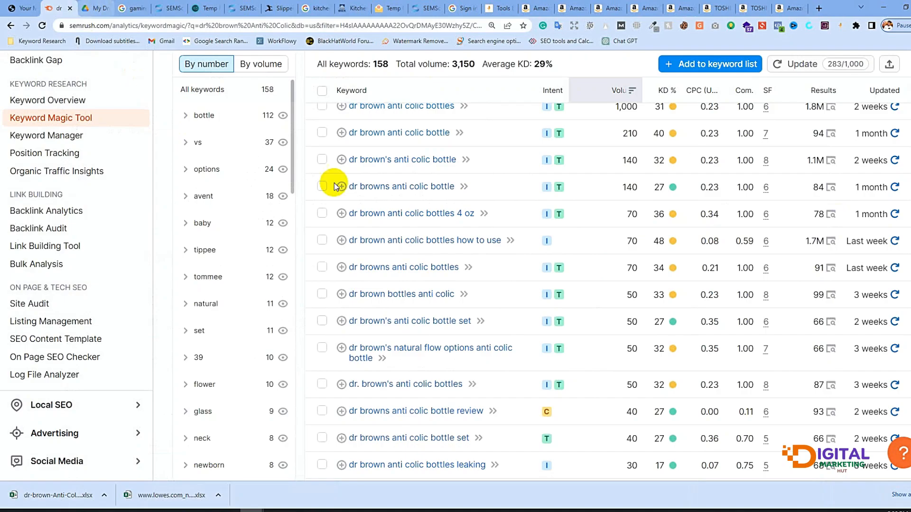
pyautogui.scroll(4, 375, 162)
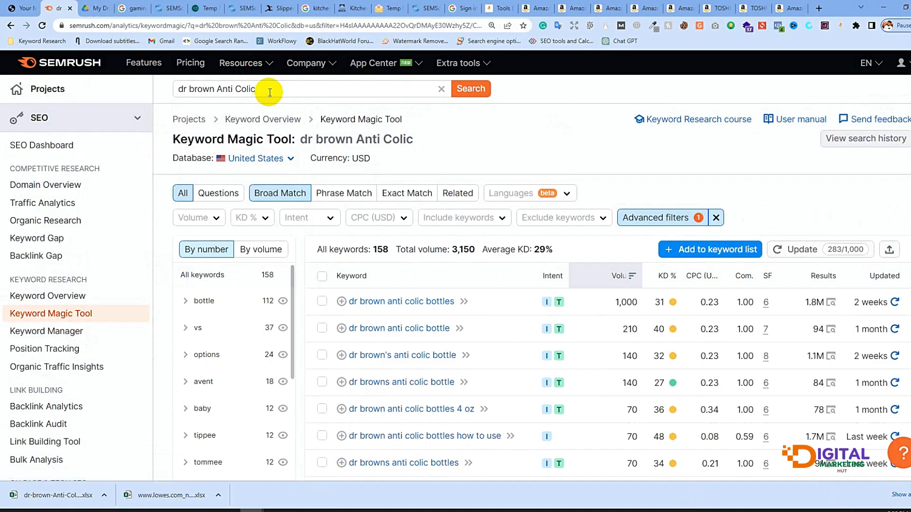
pyautogui.scroll(-7, 491, 271)
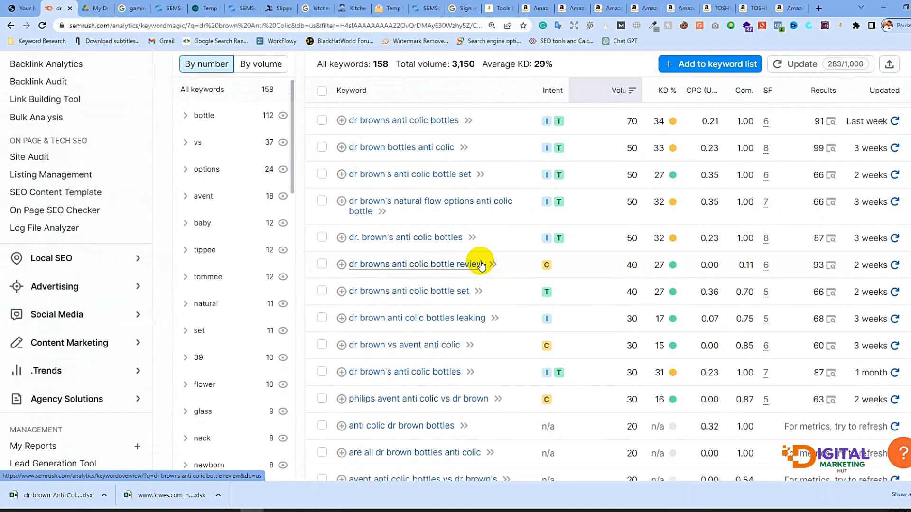
# - View the options of the Volume, KD % and Intent filters in the Keyword Magic Tool
pyautogui.scroll(7, 482, 263)
pyautogui.click(219, 218)
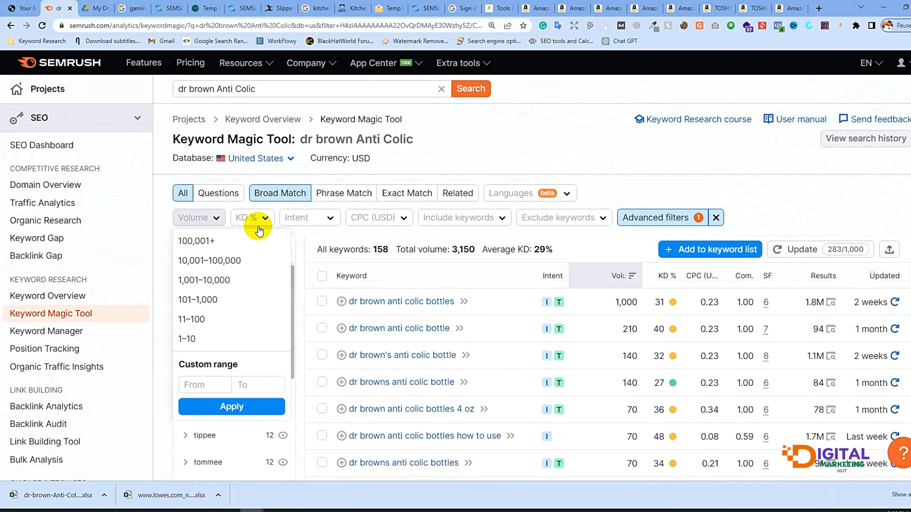
pyautogui.click(262, 218)
pyautogui.click(311, 219)
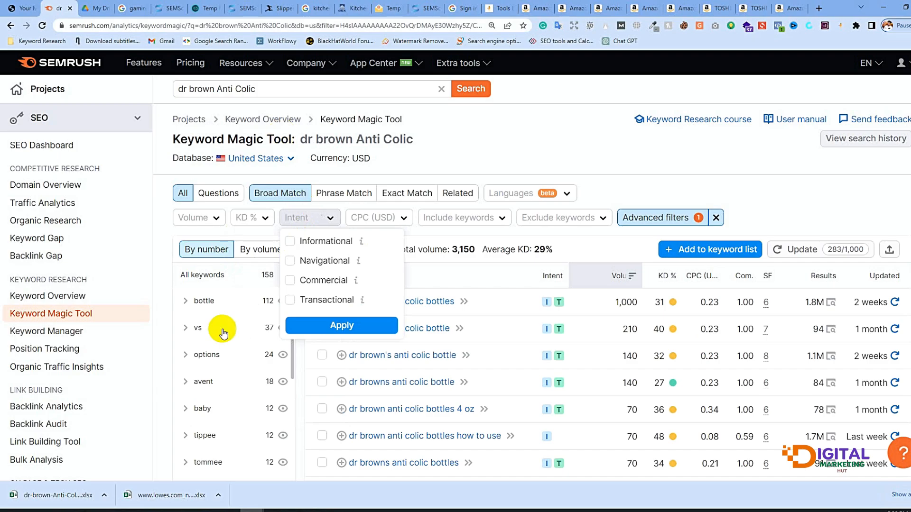
# - Switch to the dr-brown-Anti-Colic workbook in Excel, highlight the keywords in A2:A18, and minimize the workbook
pyautogui.moveTo(329, 511)
pyautogui.click(375, 482)
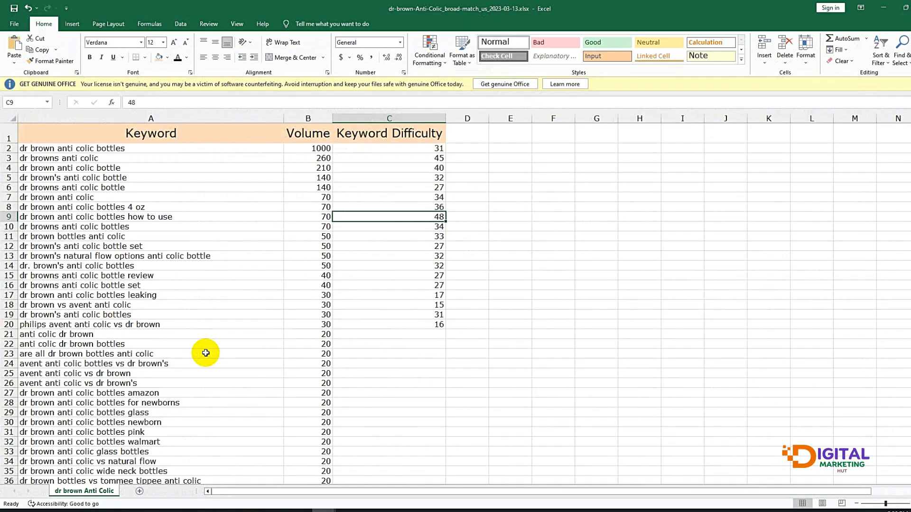
pyautogui.moveTo(116, 148); pyautogui.dragTo(150, 306)
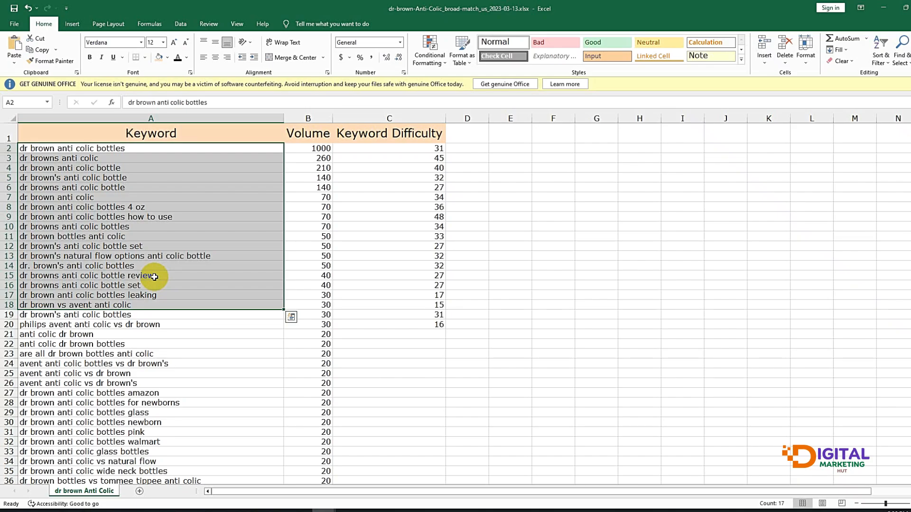
pyautogui.click(813, 148)
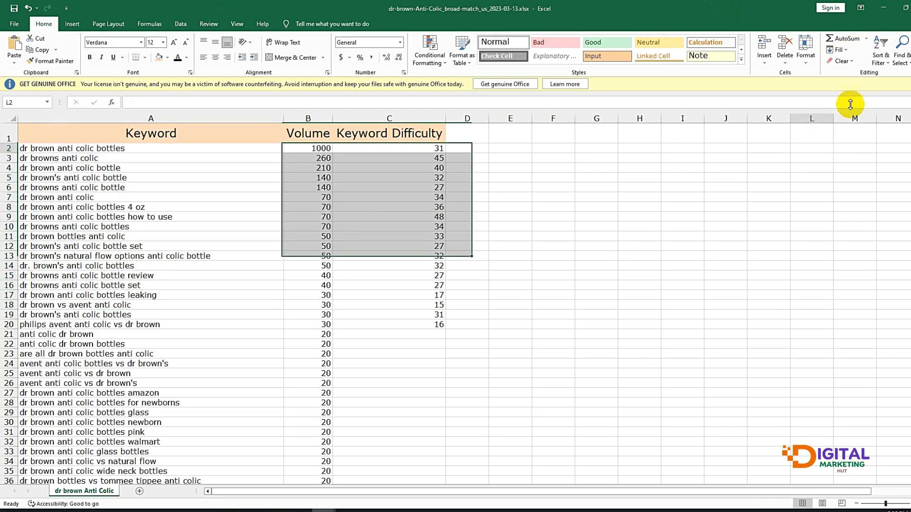
pyautogui.click(893, 9)
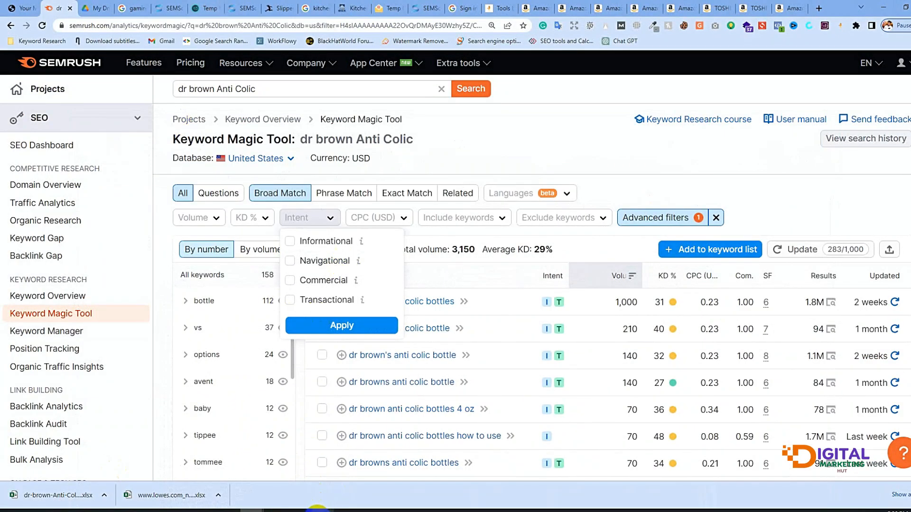
# - Bring up the kitchen-remodeling workbook in Excel, highlight the keywords in A2:A7, and clear the highlight by selecting cell C15
pyautogui.moveTo(320, 509)
pyautogui.click(248, 482)
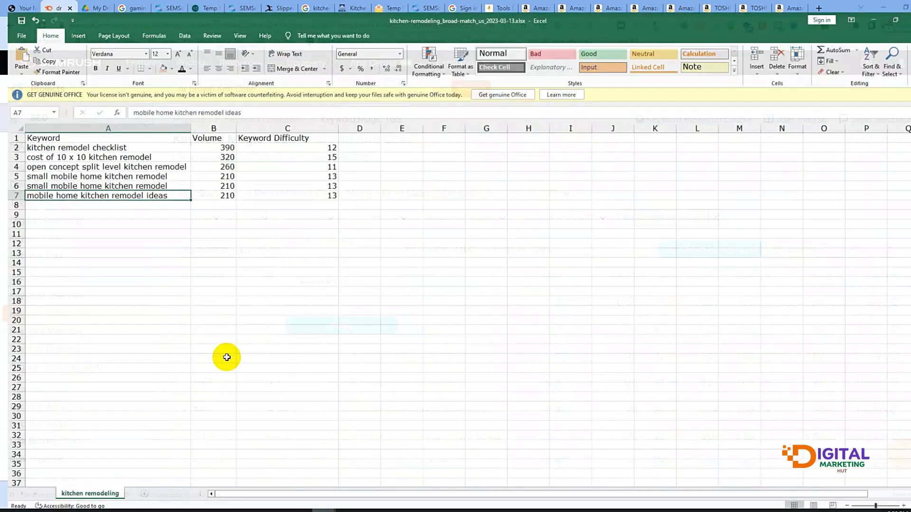
pyautogui.click(99, 290)
pyautogui.moveTo(128, 138); pyautogui.dragTo(139, 189)
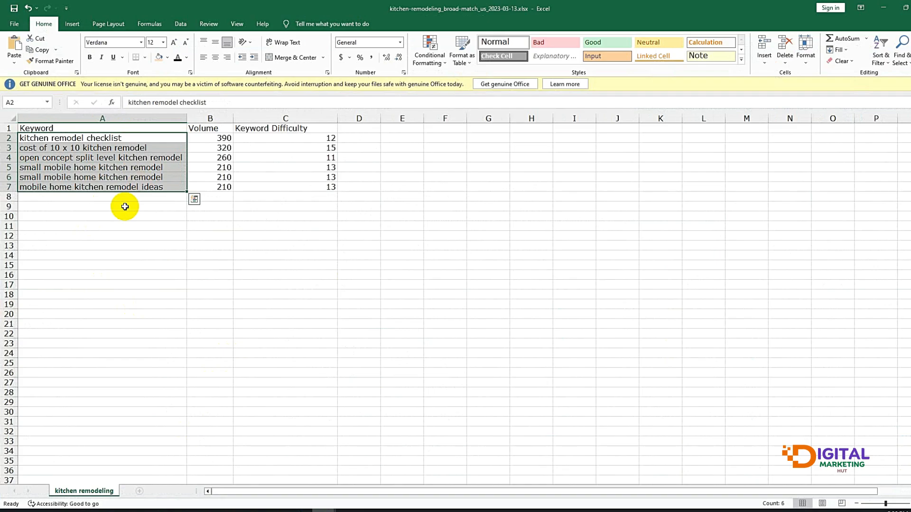
pyautogui.scroll(3, 345, 295)
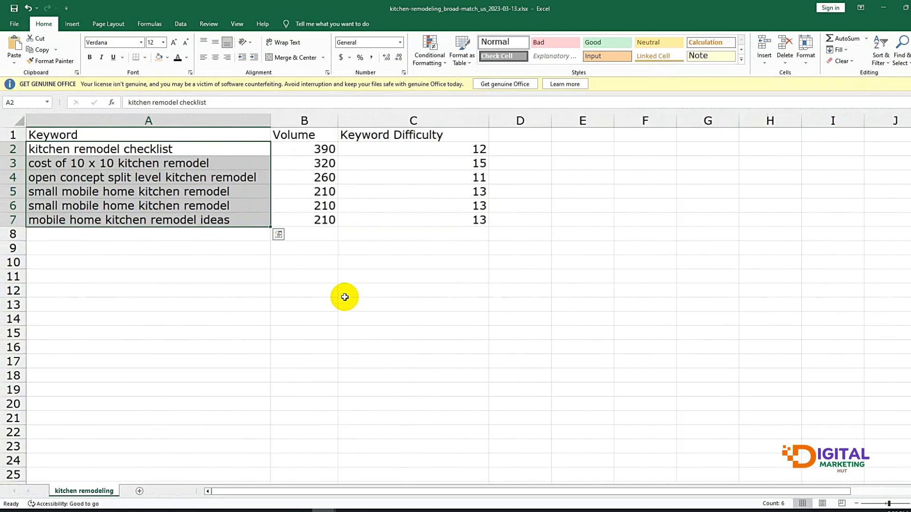
pyautogui.click(470, 329)
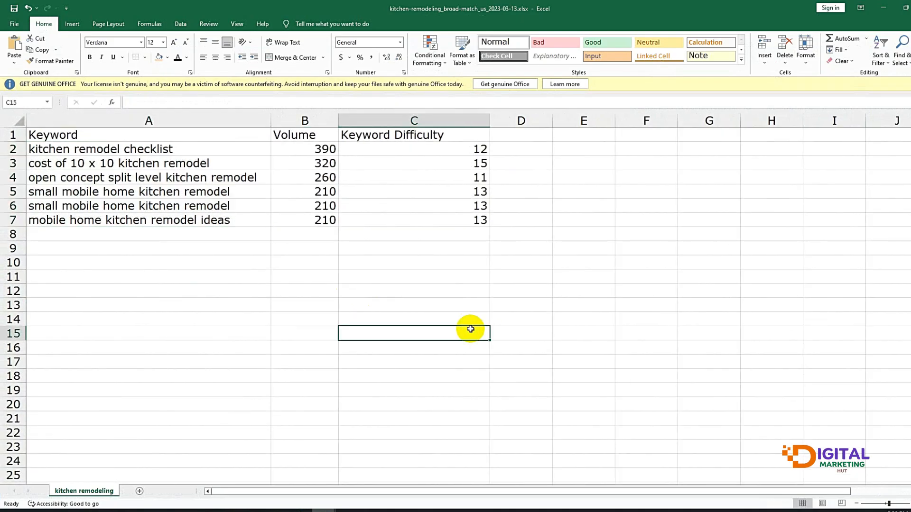
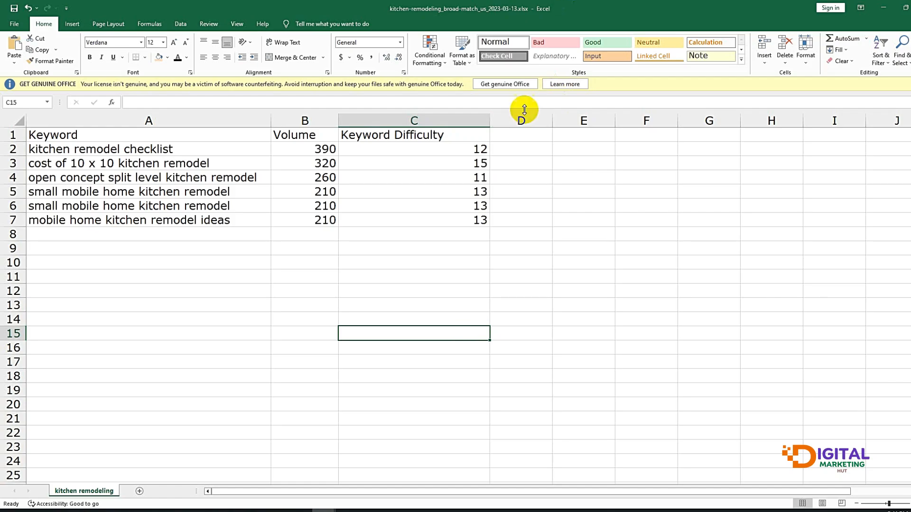
# - Add the column headers DA, PA and Backlinks in cells D1 to F1 of the kitchen remodeling sheet
pyautogui.click(521, 138)
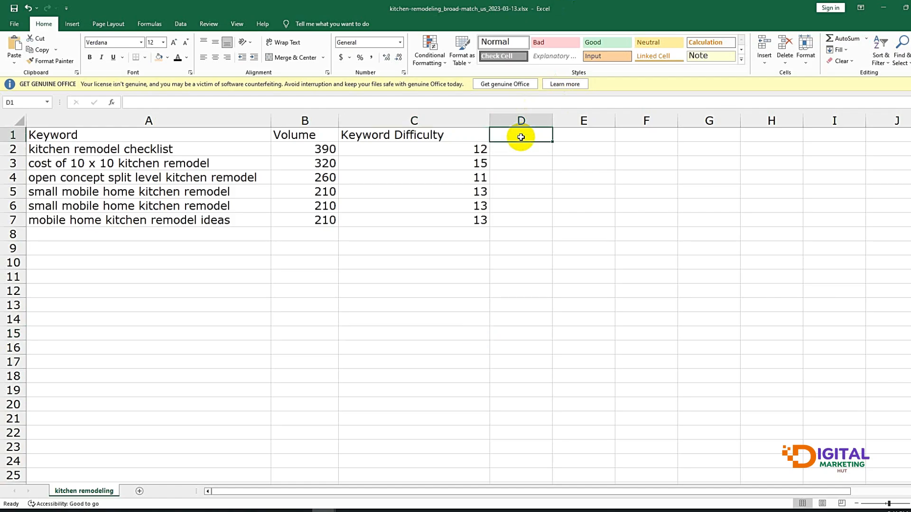
pyautogui.write('DA')
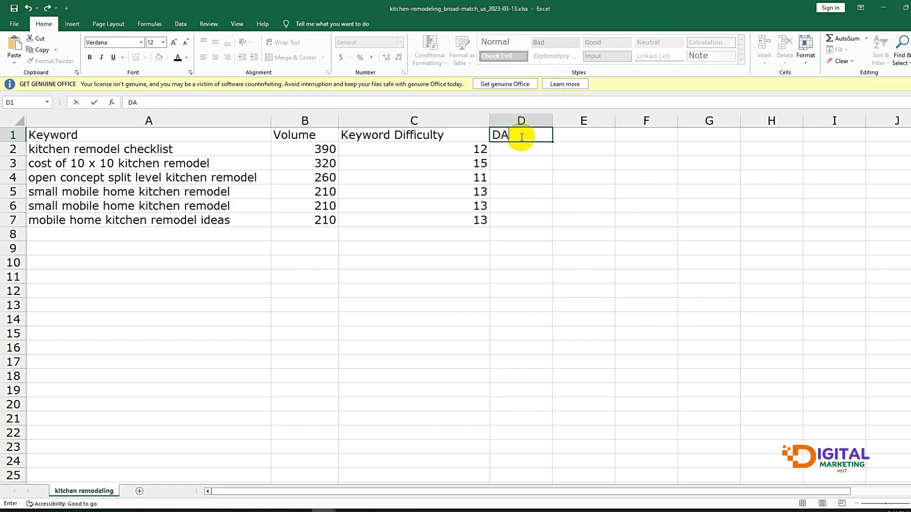
pyautogui.press('Tab')
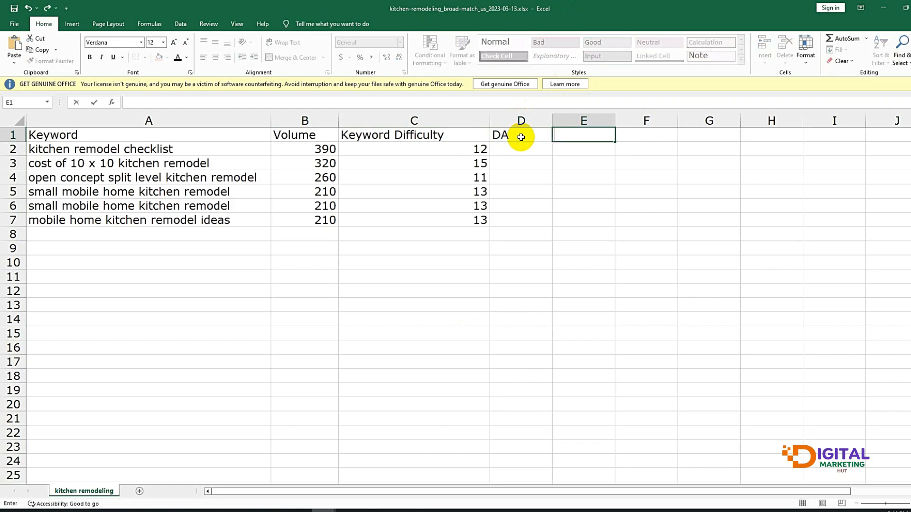
pyautogui.write('PA')
pyautogui.press('Tab')
pyautogui.write('Ba')
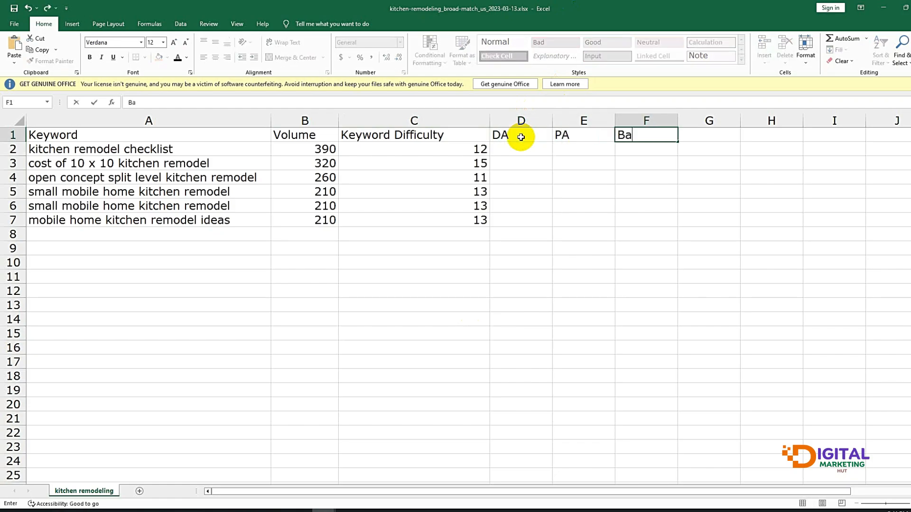
pyautogui.write('cklinks')
pyautogui.press('Tab')
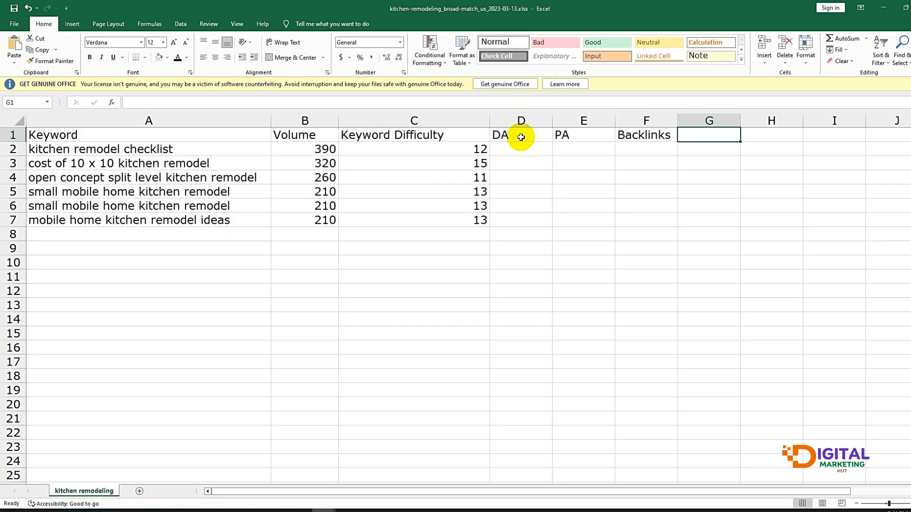
# - Add the column headers Allintitle, allinurl and Remarks in cells G1 to I1
pyautogui.write('Alltin')
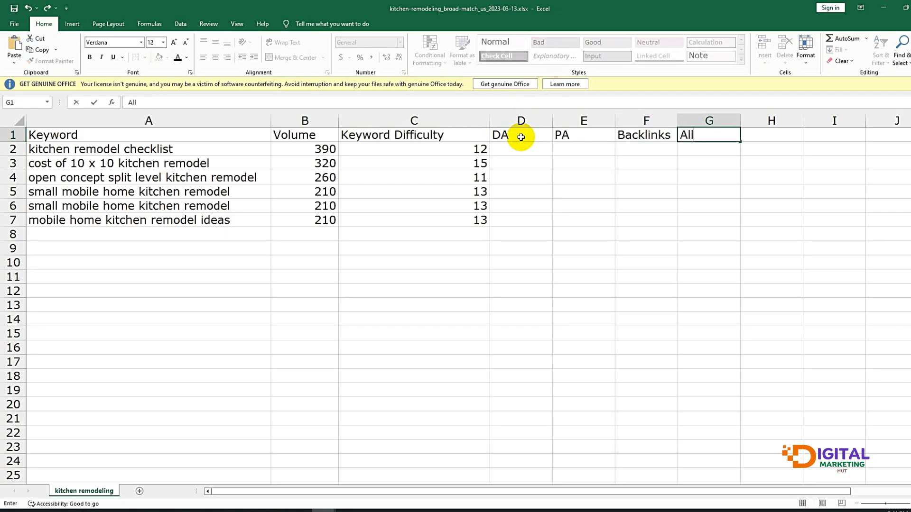
pyautogui.press('BackSpace')
pyautogui.press('BackSpace')
pyautogui.press('BackSpace')
pyautogui.write('intitle')
pyautogui.press('Tab')
pyautogui.write('a')
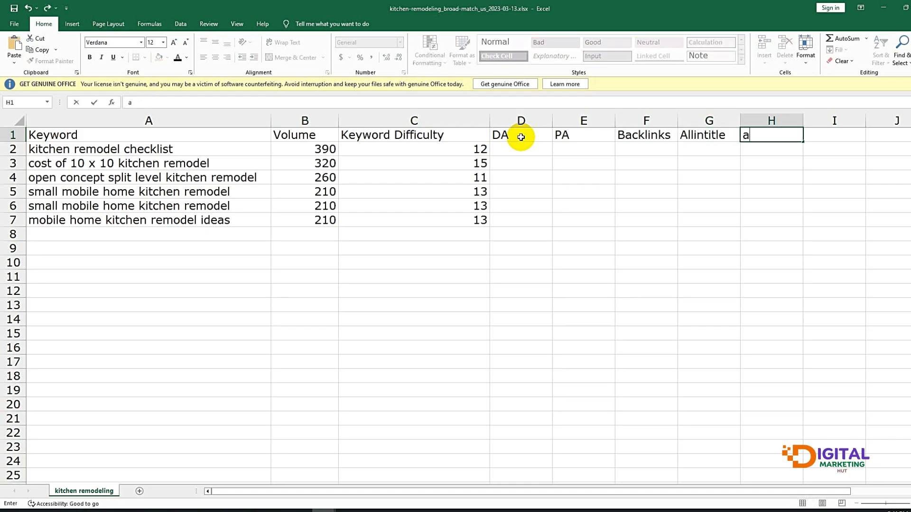
pyautogui.write('llinurl')
pyautogui.press('Tab')
pyautogui.write('Rema')
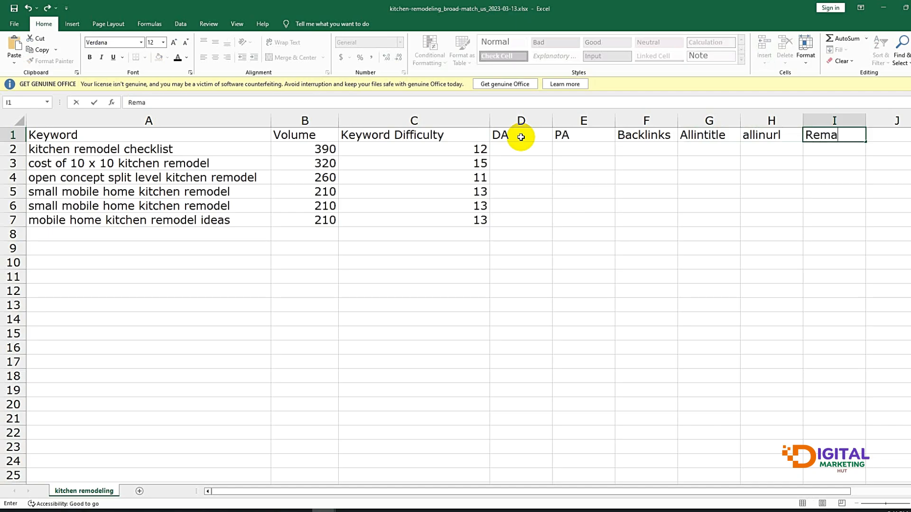
pyautogui.write('rks')
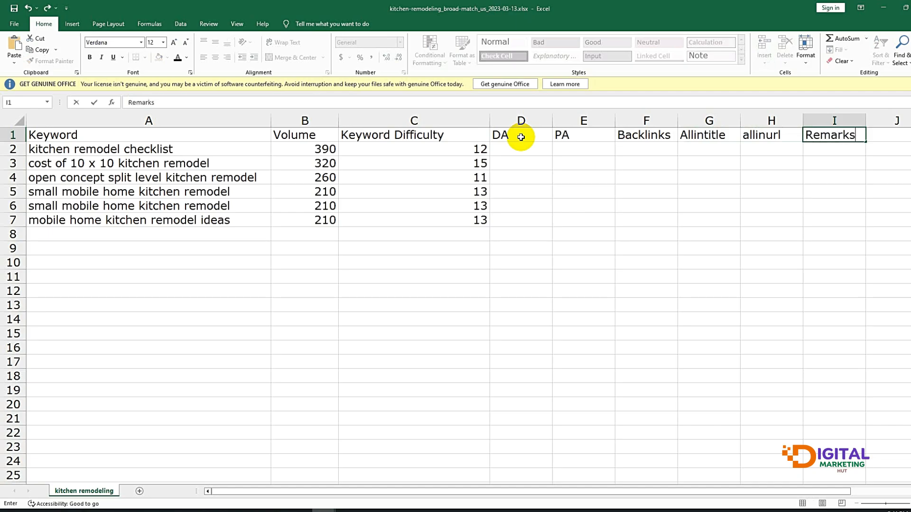
pyautogui.click(685, 235)
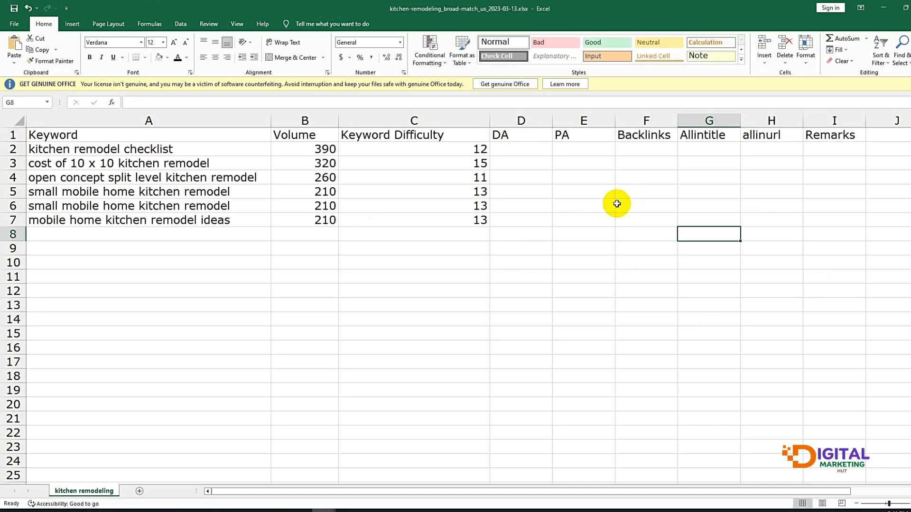
# - Examine the Keyword Difficulty scores in C2:C7 against their keywords, focusing on "cost of 10 x 10 kitchen remodel" in row 3
pyautogui.click(585, 148)
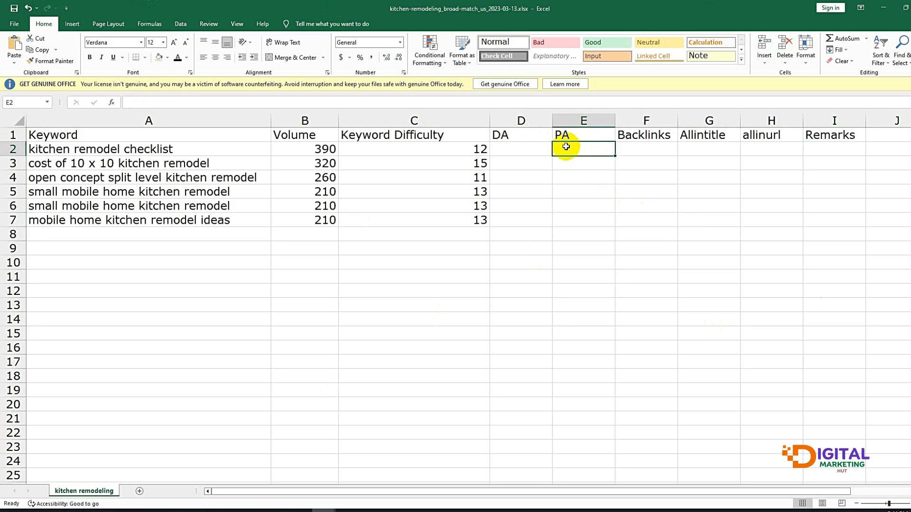
pyautogui.click(430, 139)
pyautogui.moveTo(431, 145); pyautogui.dragTo(440, 228)
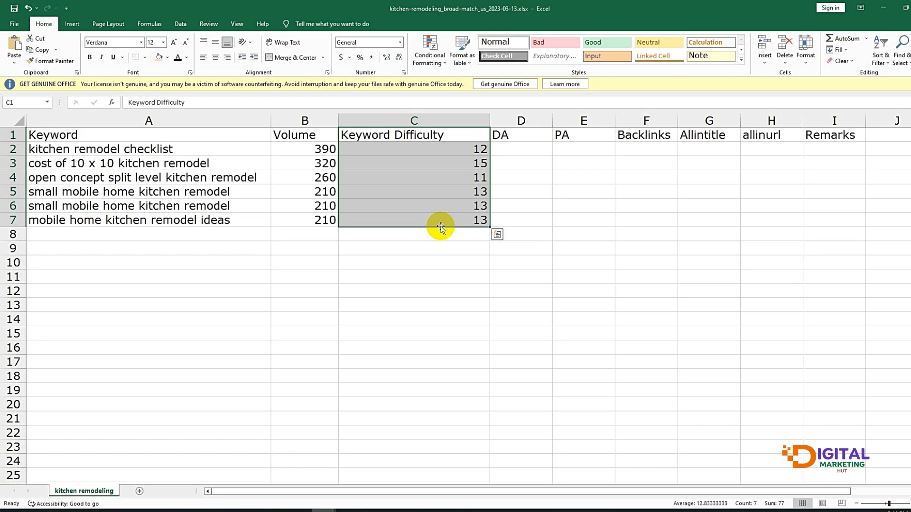
pyautogui.click(451, 243)
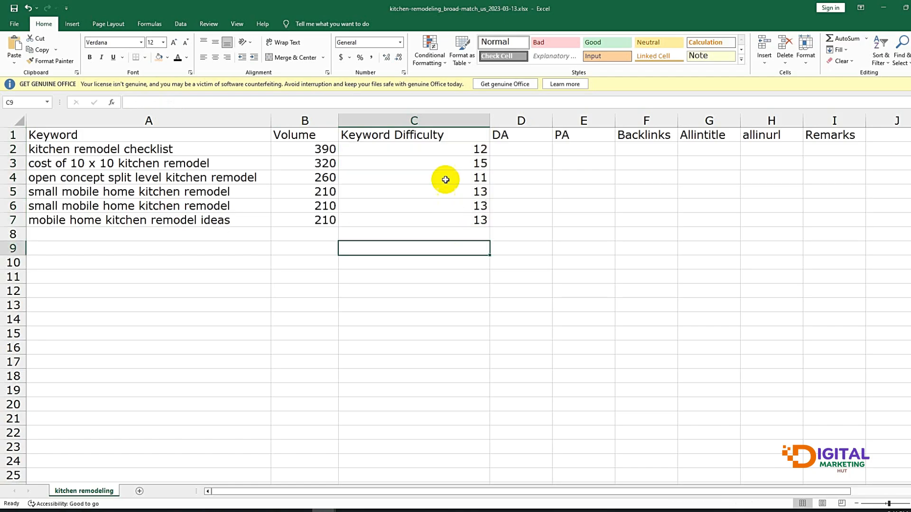
pyautogui.moveTo(444, 148); pyautogui.dragTo(443, 190)
pyautogui.click(444, 190)
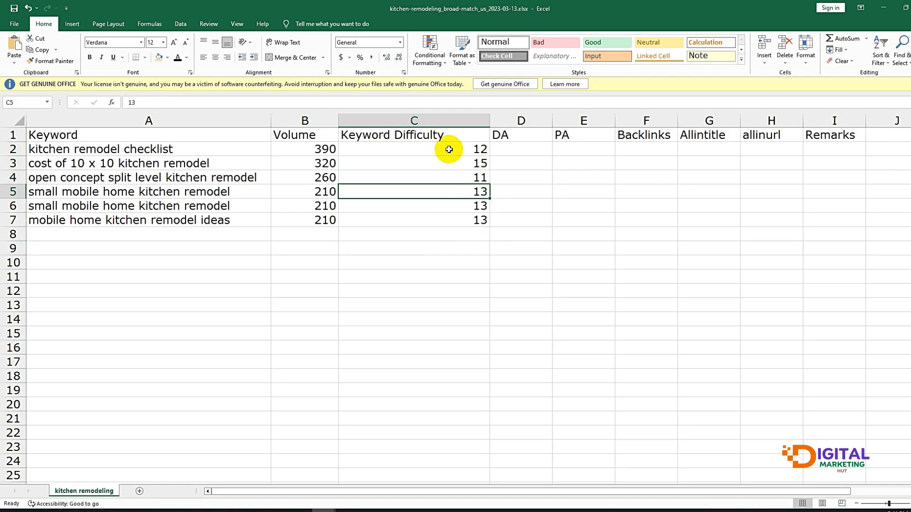
pyautogui.moveTo(446, 148); pyautogui.dragTo(406, 229)
pyautogui.click(240, 169)
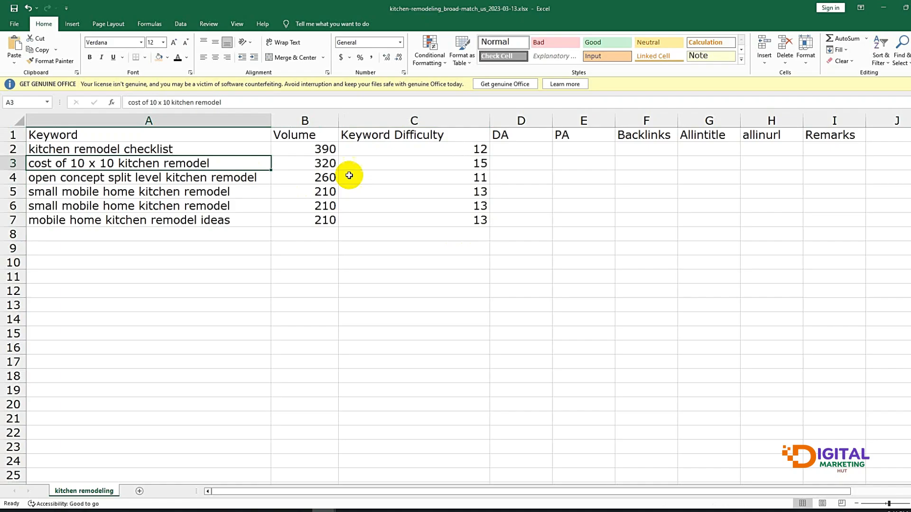
pyautogui.click(416, 169)
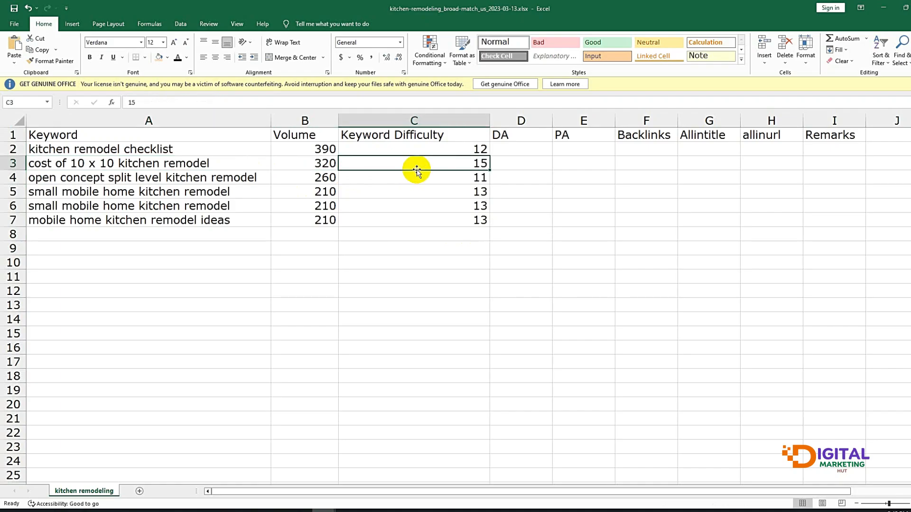
pyautogui.click(218, 163)
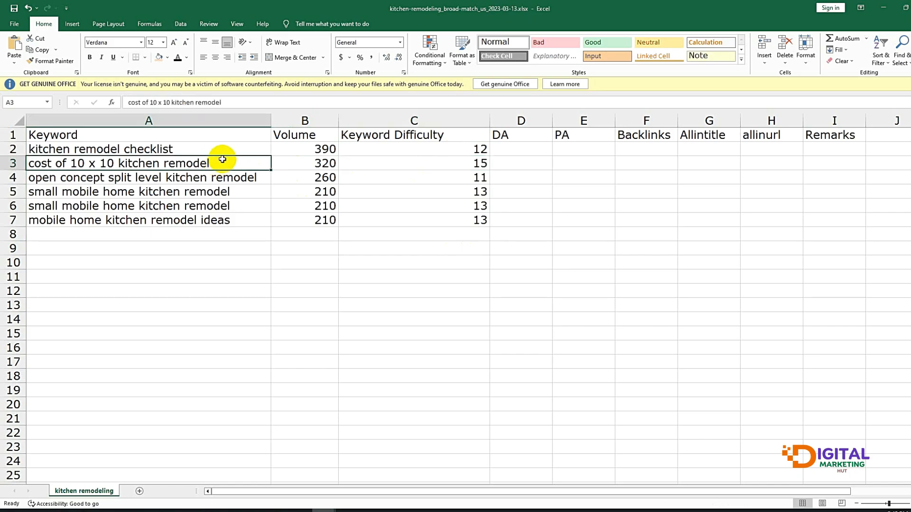
# - Copy the keyword "open concept split level kitchen remodel" from A4, then switch to Chrome and close all tabs after the Semrush one
pyautogui.click(243, 175)
pyautogui.hotkey('ctrl', 'c')
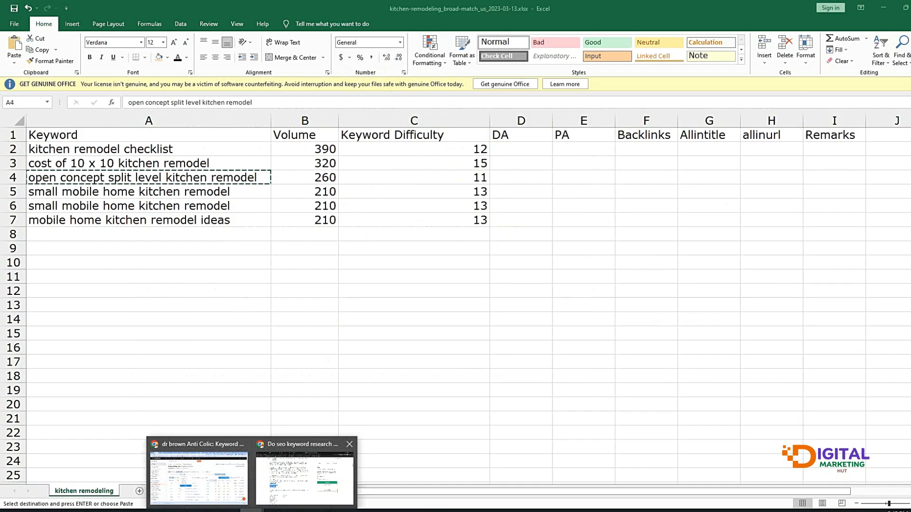
pyautogui.click(198, 476)
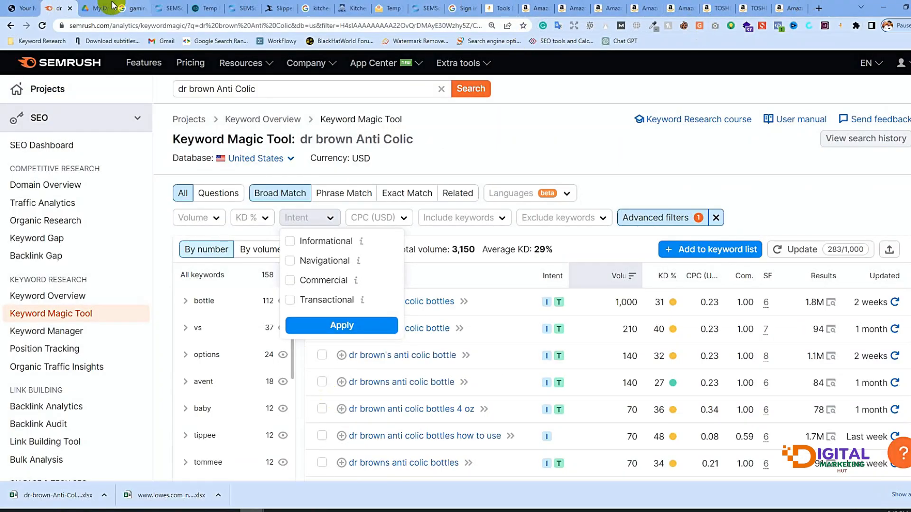
pyautogui.rightClick(56, 7)
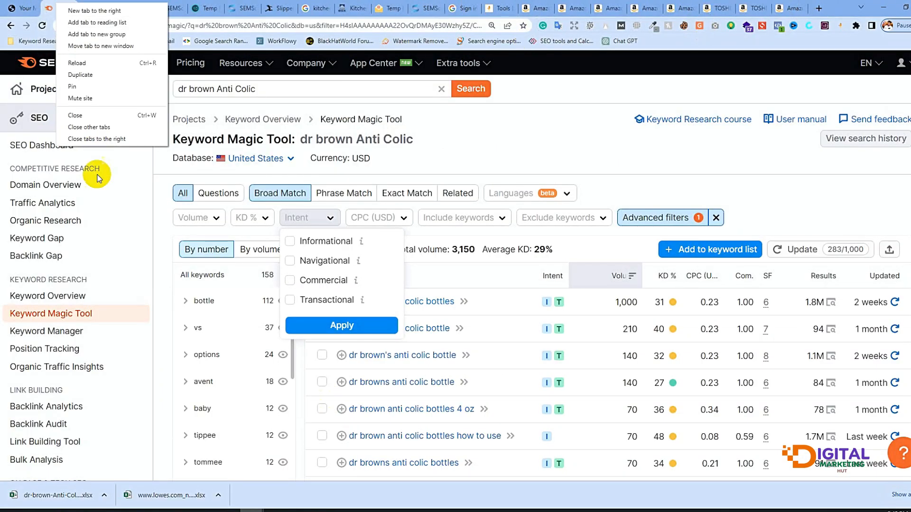
pyautogui.click(90, 142)
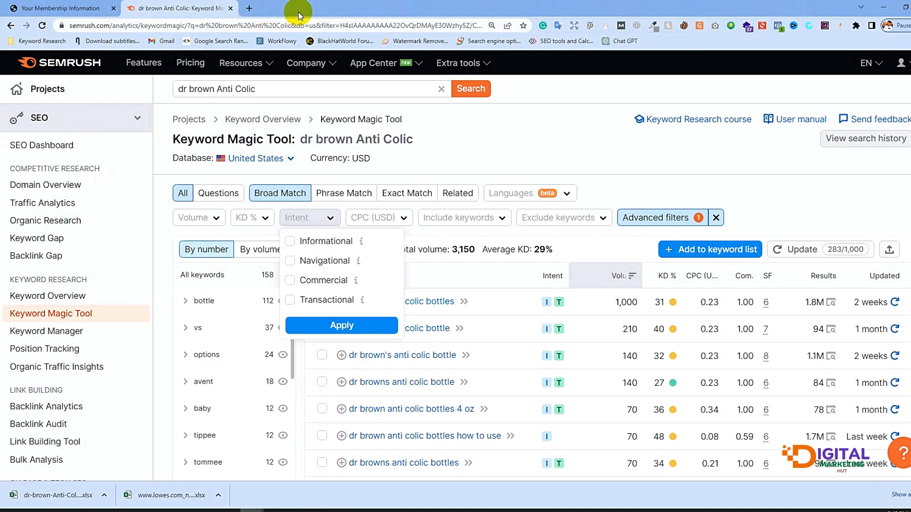
# - Search Google for "open concept split level kitchen remodel" in a new tab and skim the organic results
pyautogui.click(244, 8)
pyautogui.hotkey('ctrl', 'v')
pyautogui.press('Return')
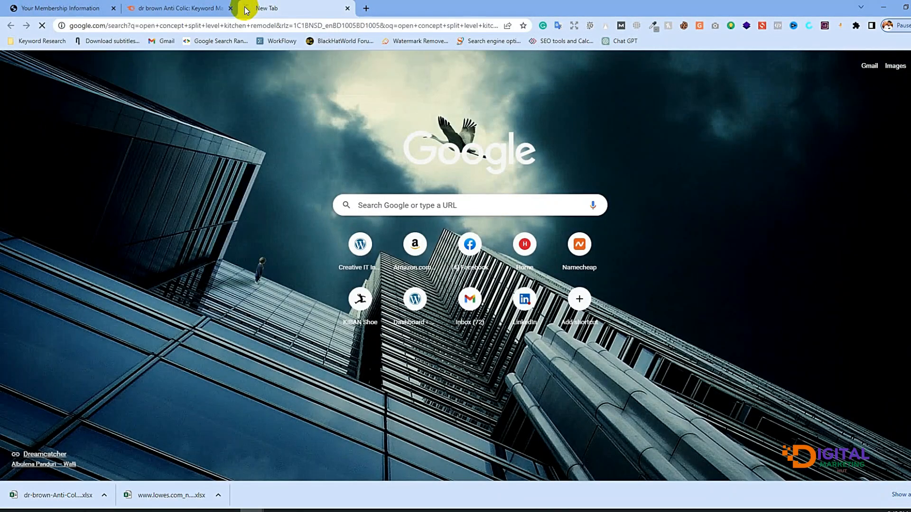
pyautogui.scroll(-8, 379, 195)
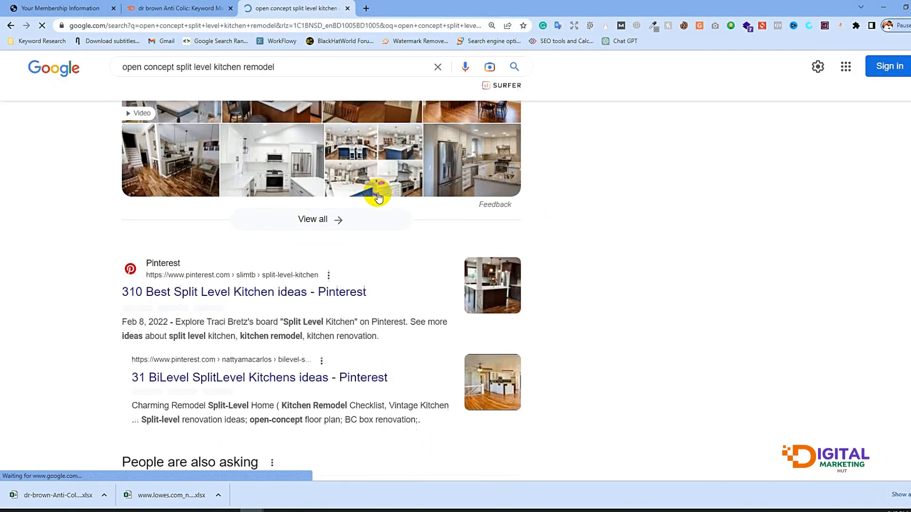
pyautogui.scroll(-6, 261, 232)
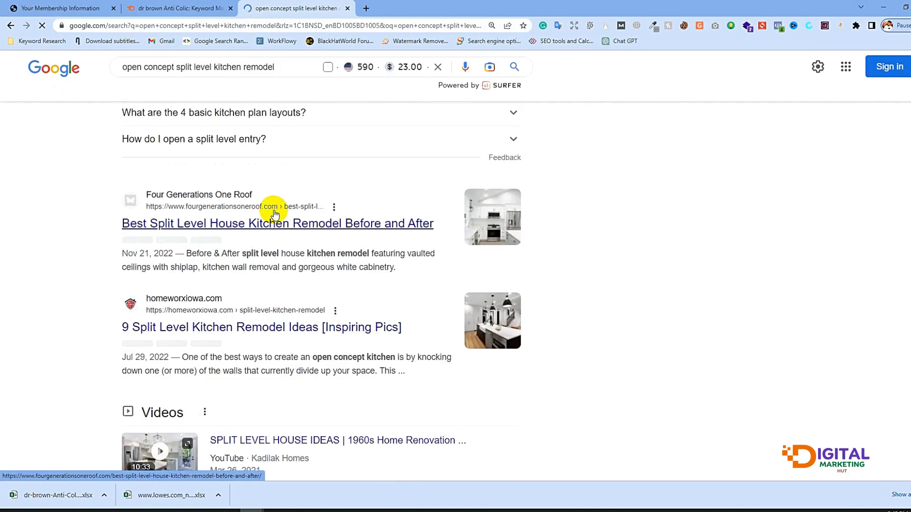
# - Recheck the keyword in A4 of the kitchen-remodeling workbook, minimize Excel, and review the competing pages in the Google results
pyautogui.moveTo(324, 510)
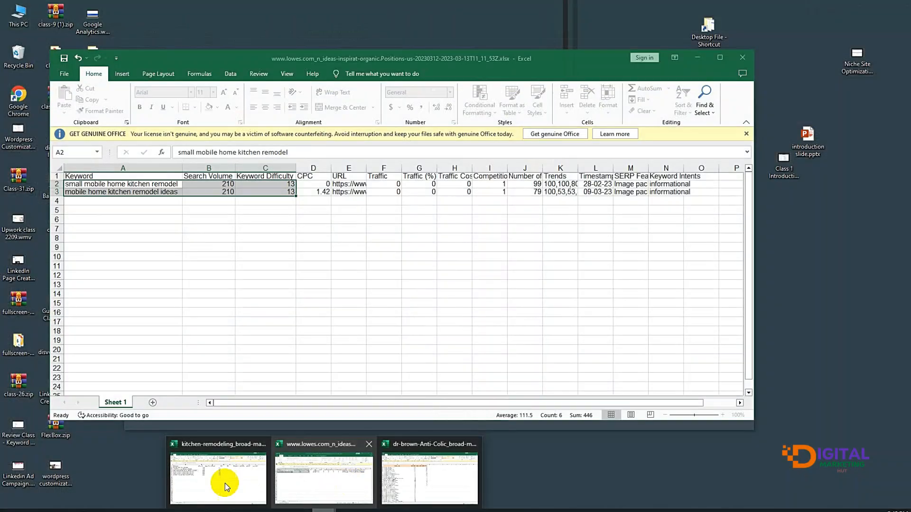
pyautogui.click(226, 482)
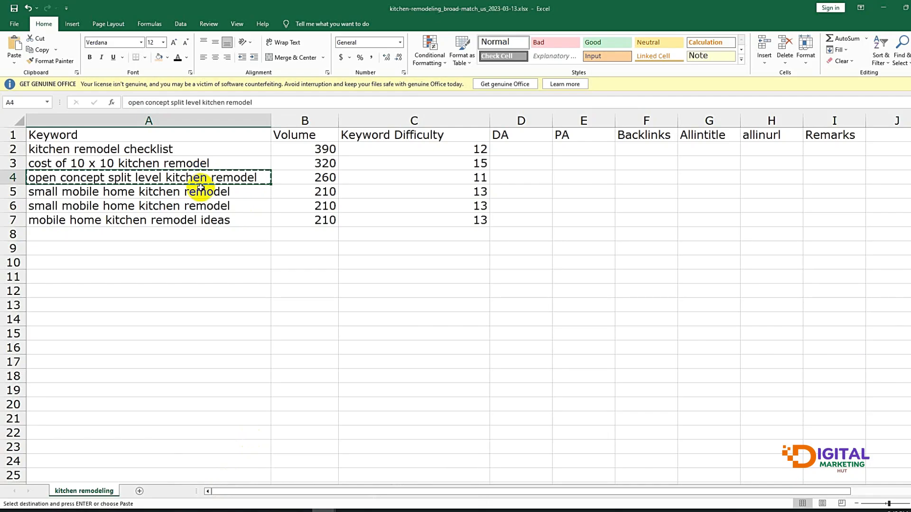
pyautogui.click(883, 8)
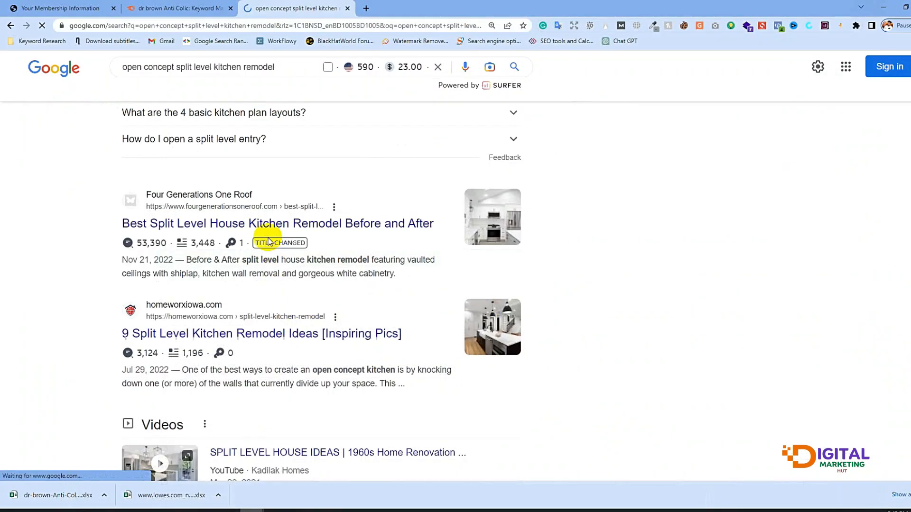
pyautogui.scroll(-2, 226, 237)
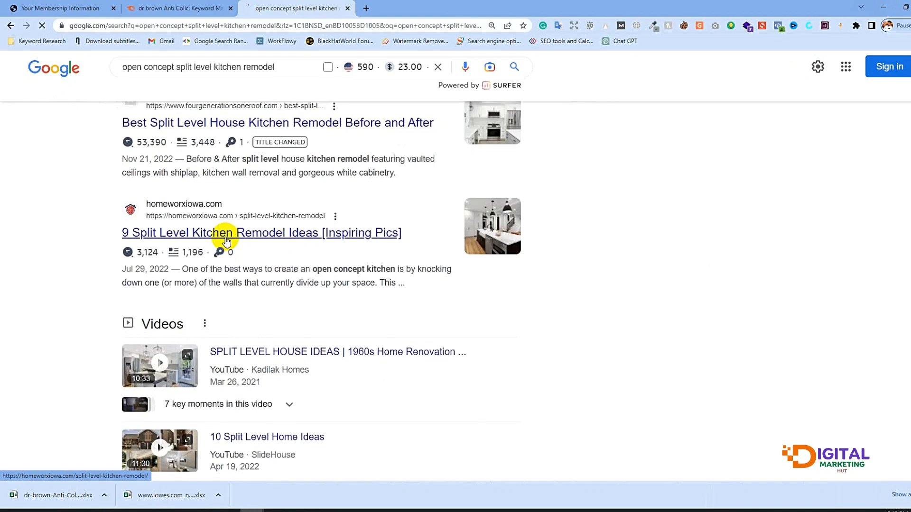
pyautogui.scroll(-5, 236, 414)
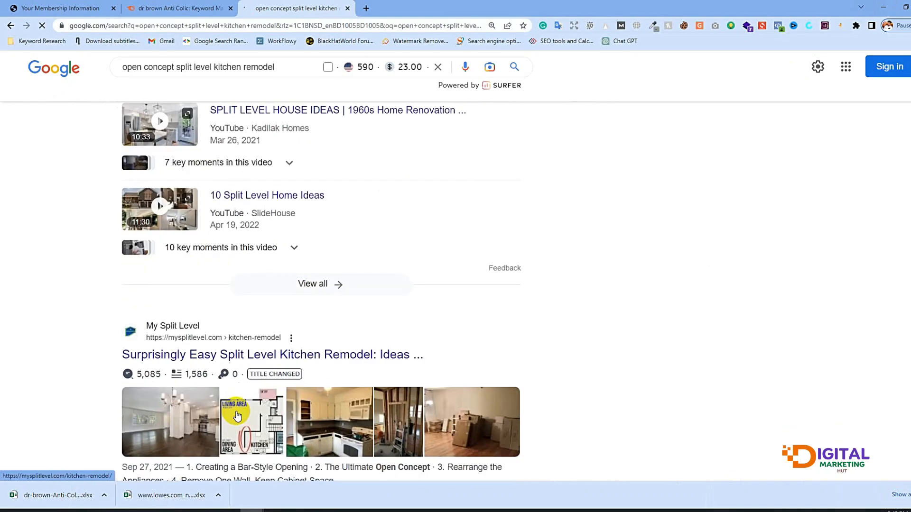
pyautogui.scroll(2, 242, 401)
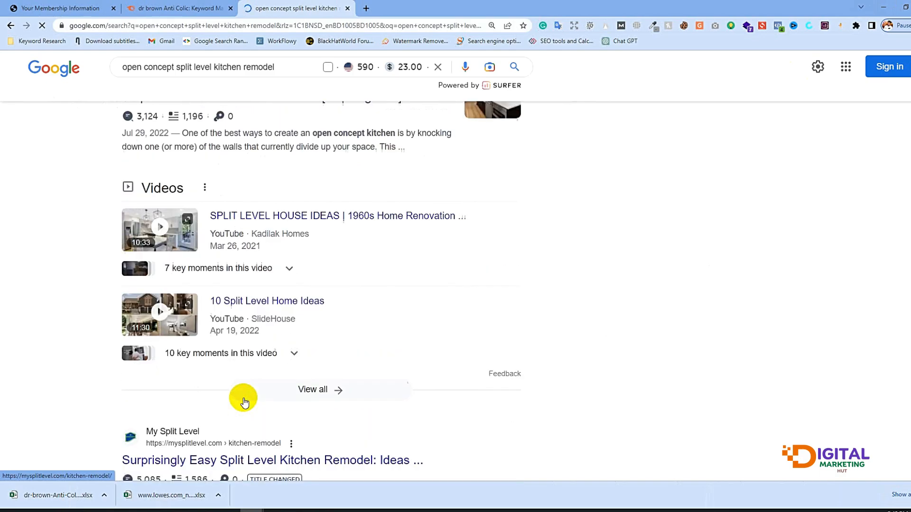
pyautogui.scroll(4, 244, 402)
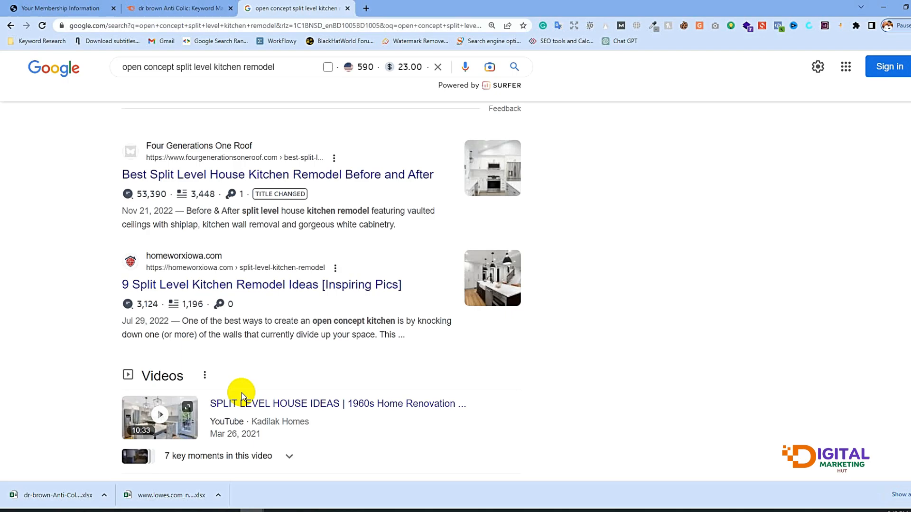
# - Open the Four Generations One Roof result in a new tab, check its URL, and return to the Google results
pyautogui.middleClick(283, 175)
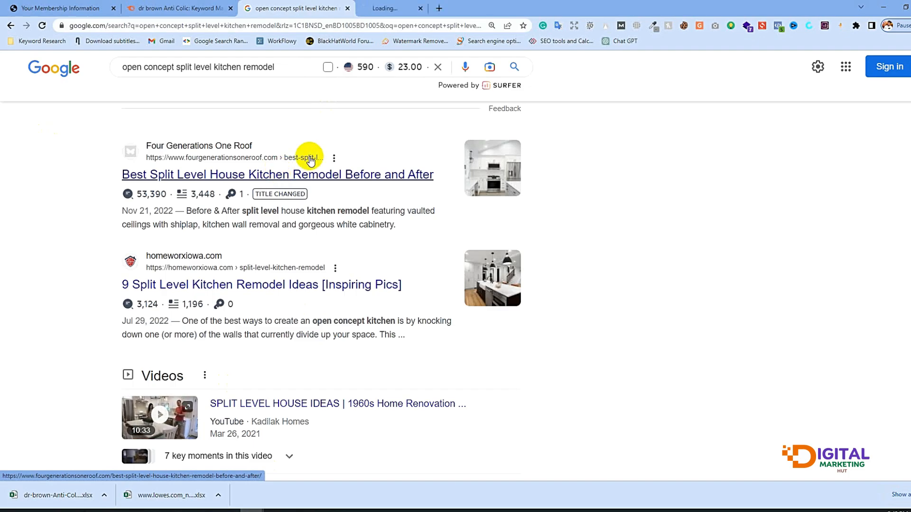
pyautogui.click(387, 6)
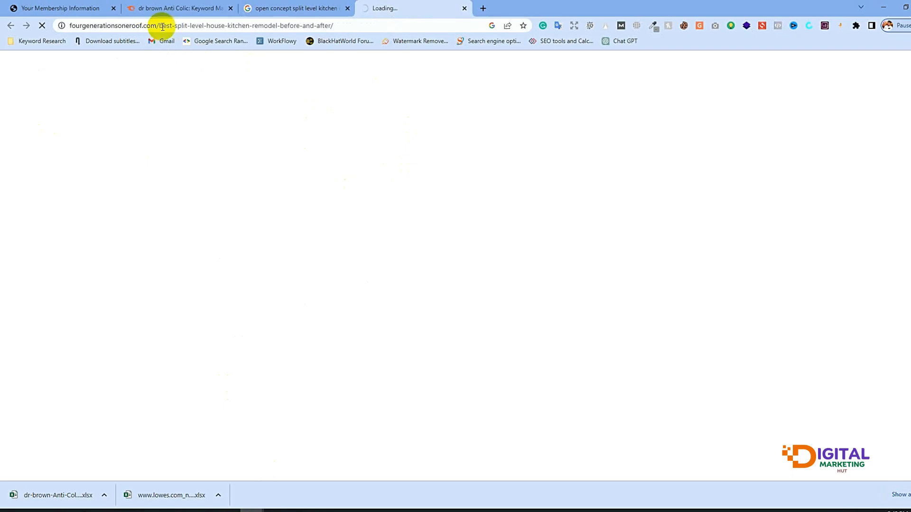
pyautogui.click(305, 9)
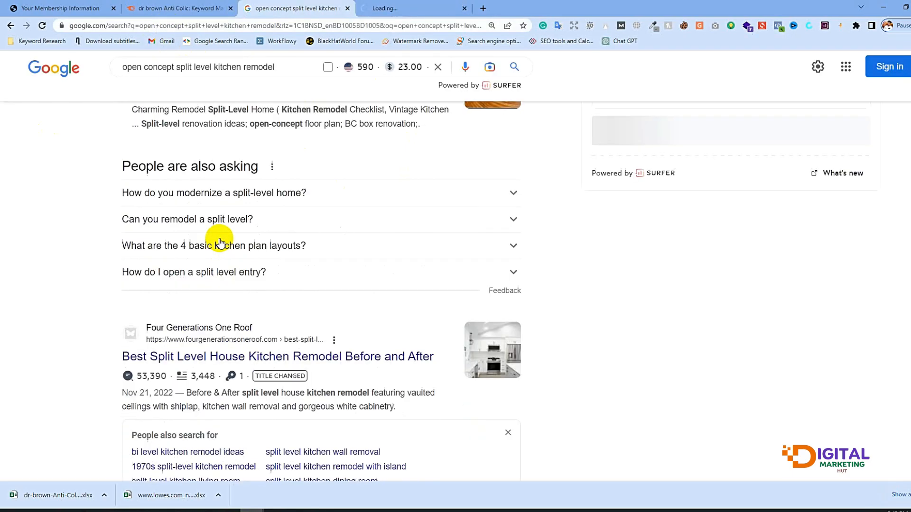
pyautogui.scroll(3, 209, 233)
pyautogui.scroll(-10, 243, 285)
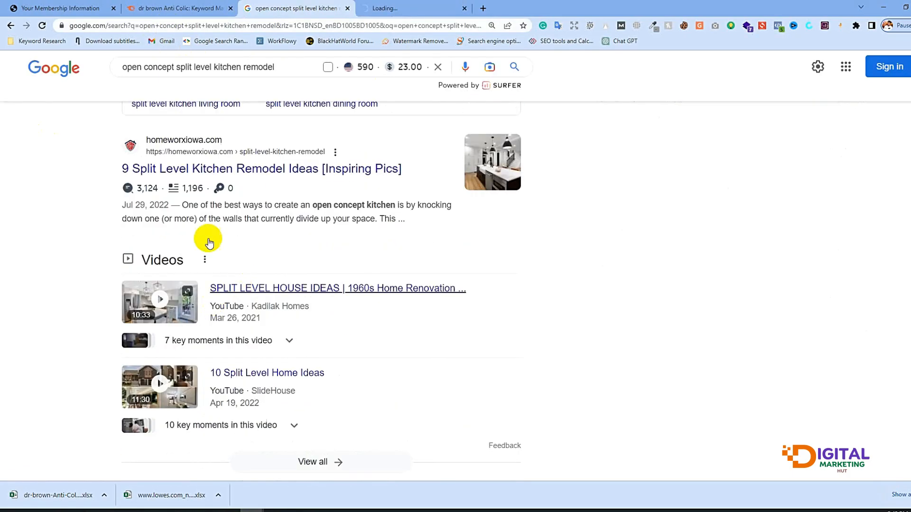
# - Open the homeworxiowa.com result in a new tab, close the other loading tab, and load the site's homepage from its root domain
pyautogui.middleClick(229, 169)
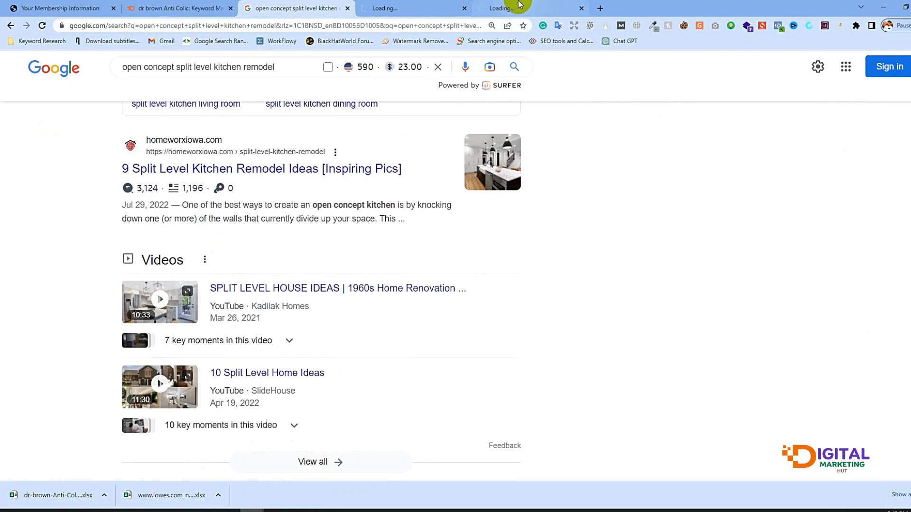
pyautogui.click(517, 3)
pyautogui.click(462, 4)
pyautogui.click(464, 8)
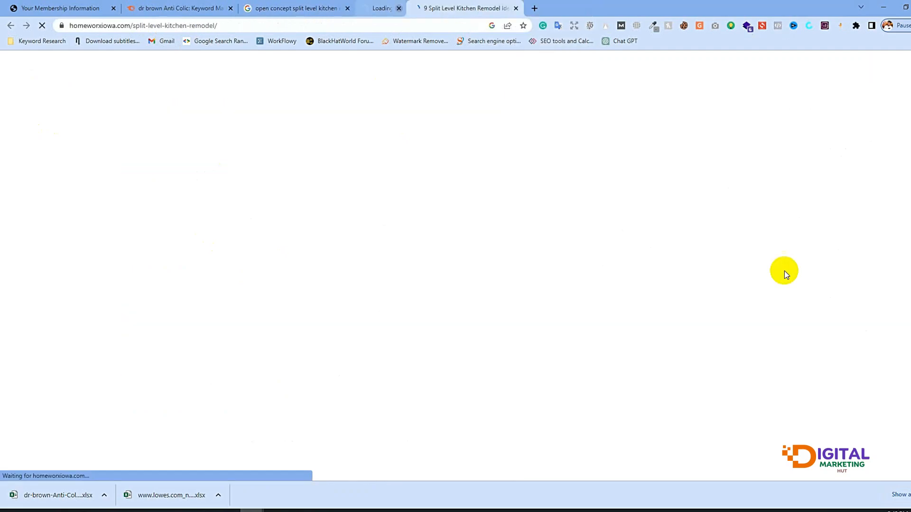
pyautogui.moveTo(133, 26); pyautogui.dragTo(366, 28)
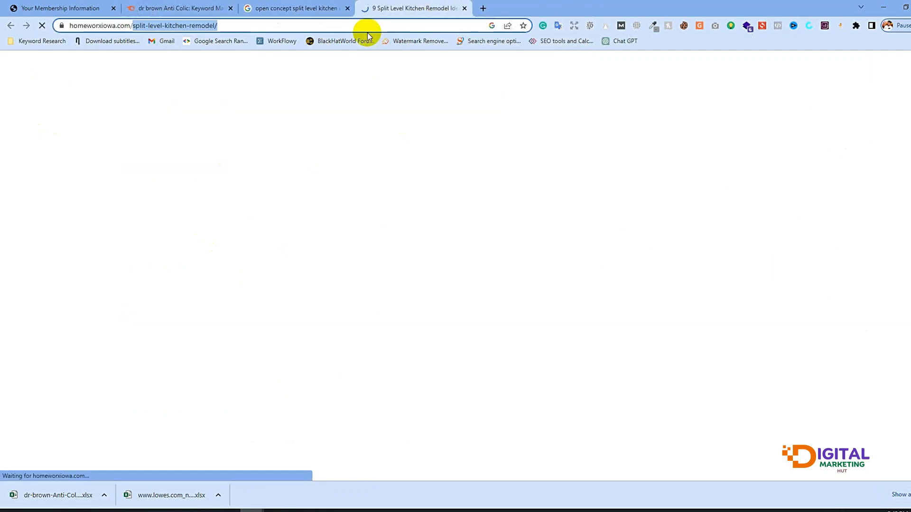
pyautogui.press('BackSpace')
pyautogui.press('Return')
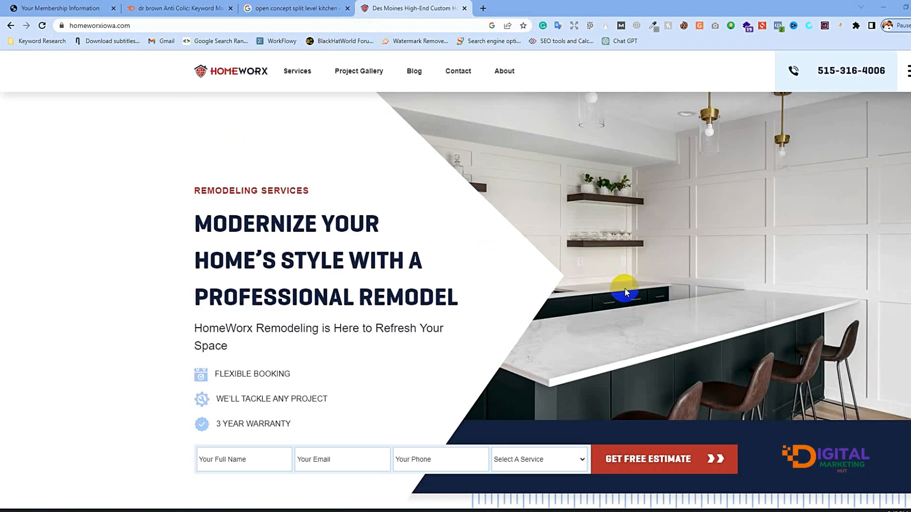
# - Skim the HomeWorx homepage's services, company benefits and recent work
pyautogui.scroll(-6, 624, 287)
pyautogui.scroll(-15, 624, 288)
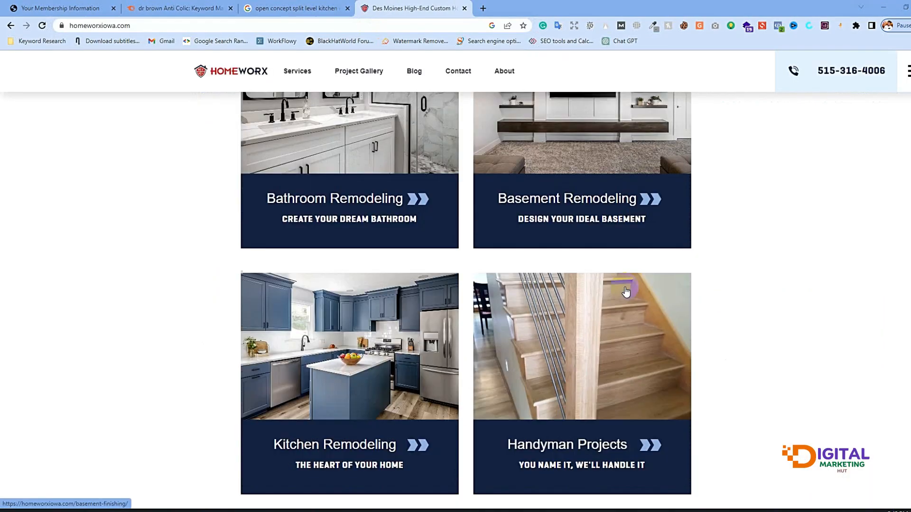
pyautogui.scroll(-7, 625, 287)
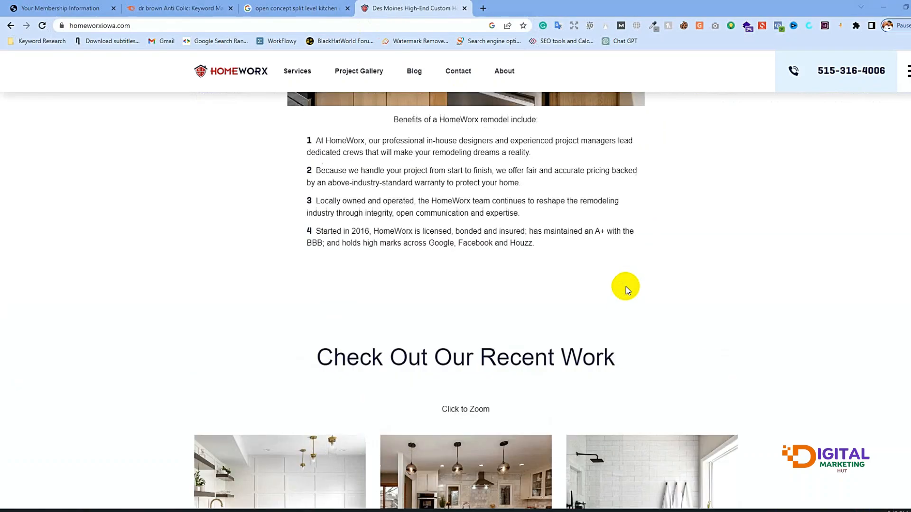
pyautogui.scroll(15, 625, 287)
pyautogui.scroll(6, 626, 286)
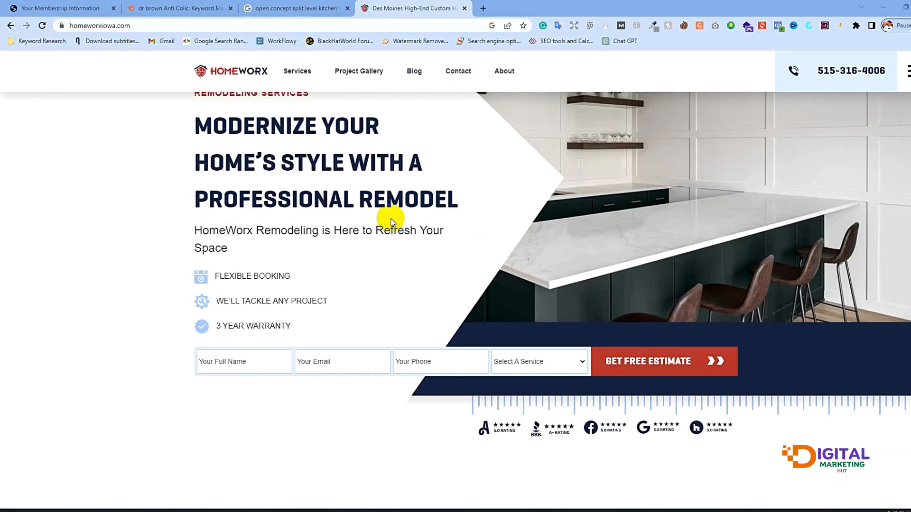
pyautogui.scroll(2, 393, 217)
# - Open the Kitchen Remodeling service page of HomeWorx in a new tab and skim it
pyautogui.moveTo(298, 74)
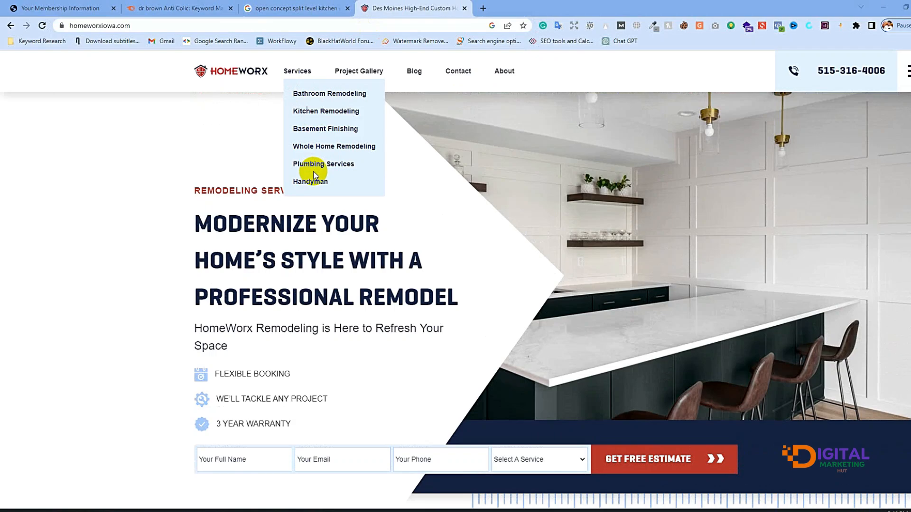
pyautogui.middleClick(321, 114)
pyautogui.click(488, 10)
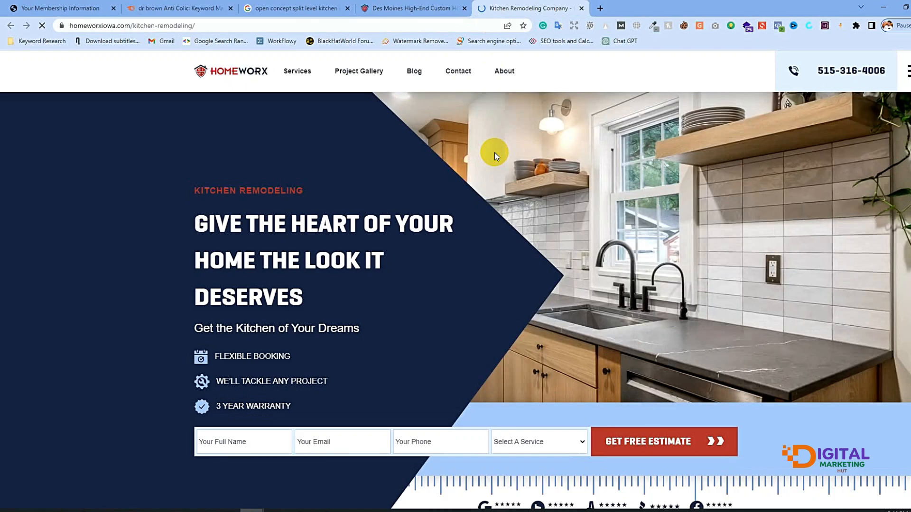
pyautogui.scroll(-6, 494, 164)
pyautogui.scroll(6, 493, 164)
# - Return to the HomeWorx homepage, skim it, and highlight its root domain homeworxiowa.com in the address
pyautogui.click(408, 9)
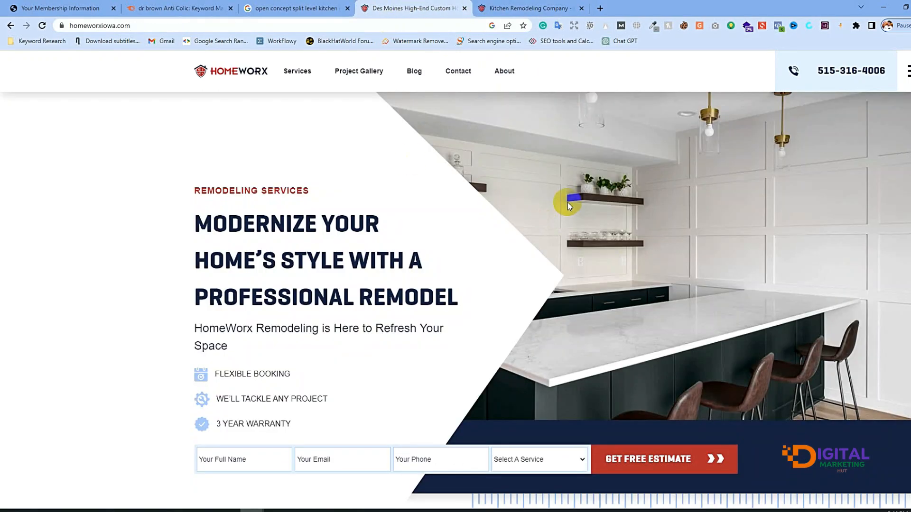
pyautogui.scroll(-4, 567, 202)
pyautogui.scroll(-2, 569, 205)
pyautogui.scroll(5, 568, 205)
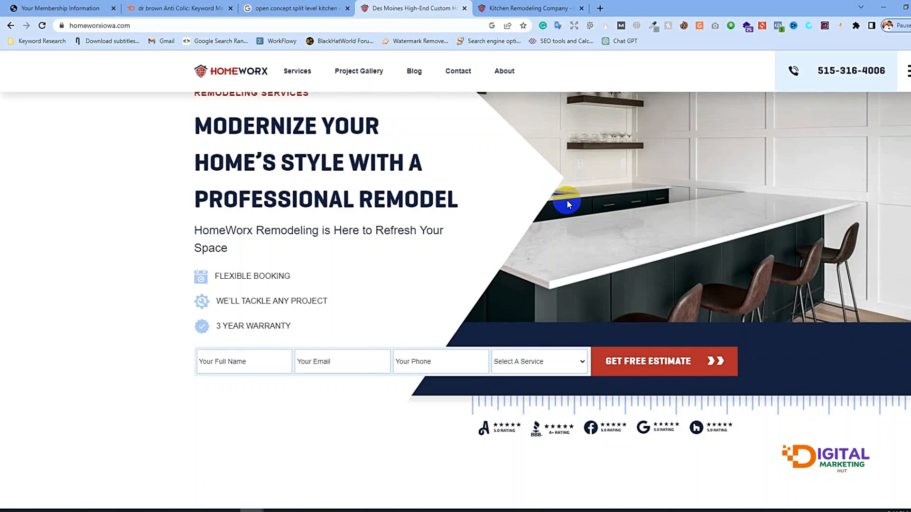
pyautogui.moveTo(135, 25); pyautogui.dragTo(57, 30)
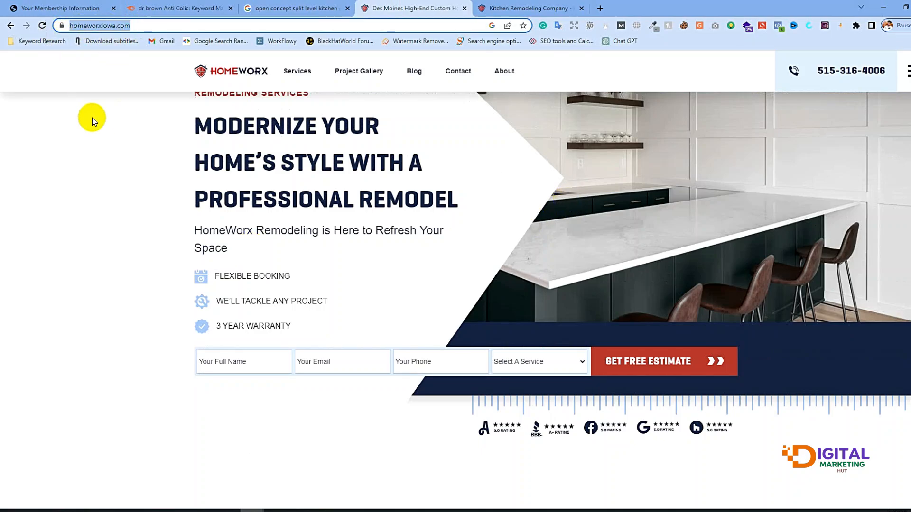
# - Check the Services entries, then review the Kitchen Remodeling page and highlight the /kitchen-remodeling/ path in its URL
pyautogui.moveTo(294, 69)
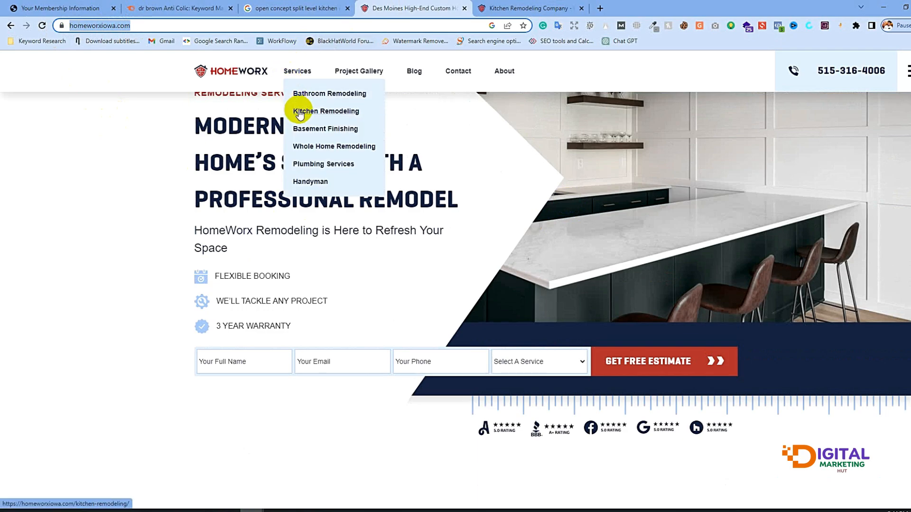
pyautogui.click(484, 9)
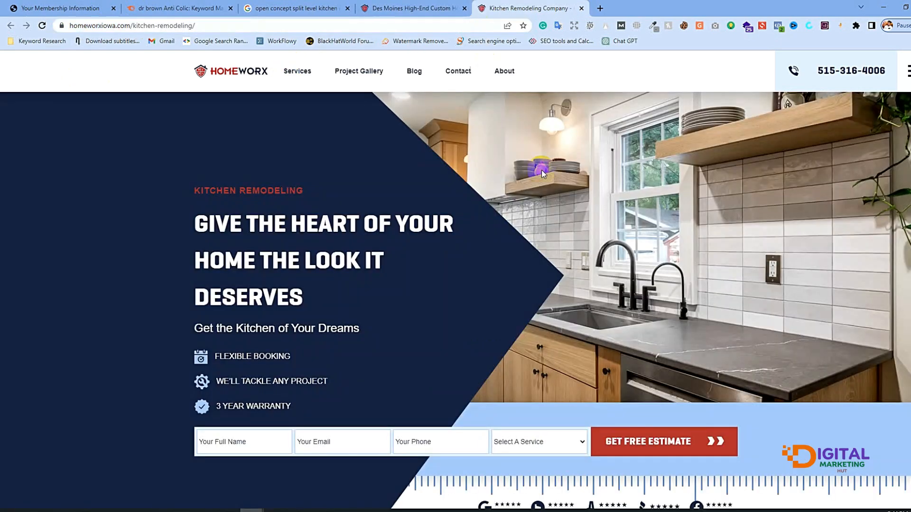
pyautogui.scroll(-5, 545, 172)
pyautogui.scroll(5, 546, 173)
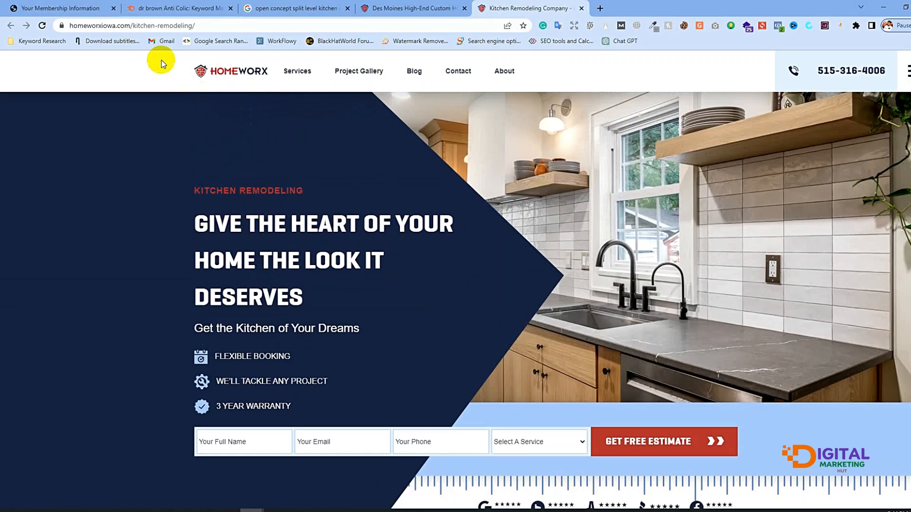
pyautogui.click(124, 26)
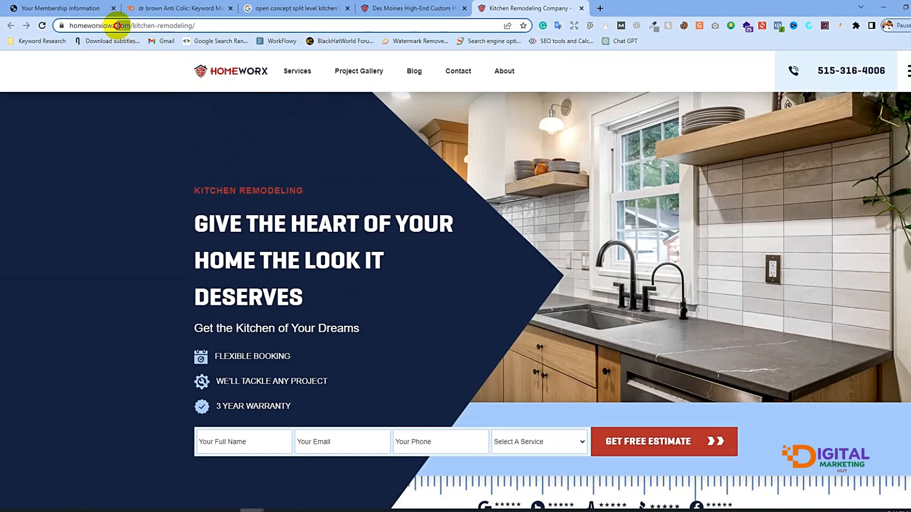
pyautogui.moveTo(130, 26); pyautogui.dragTo(213, 23)
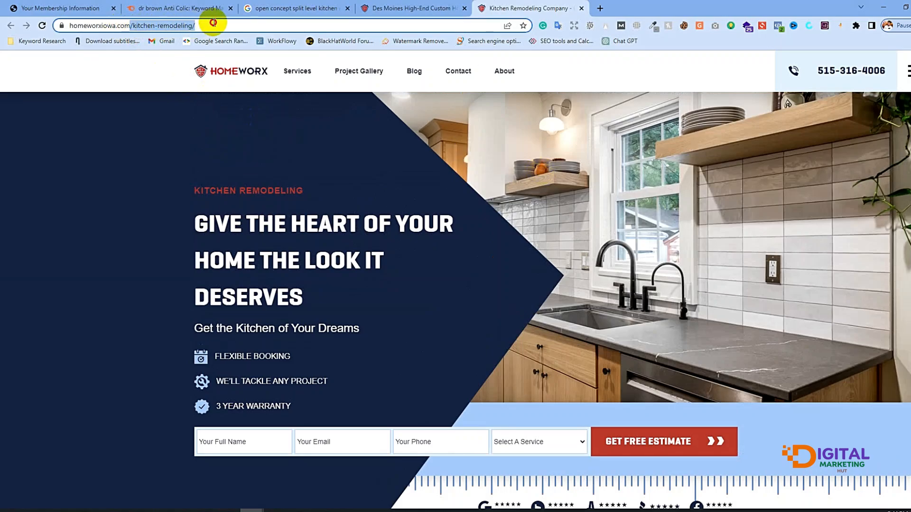
pyautogui.scroll(-7, 411, 192)
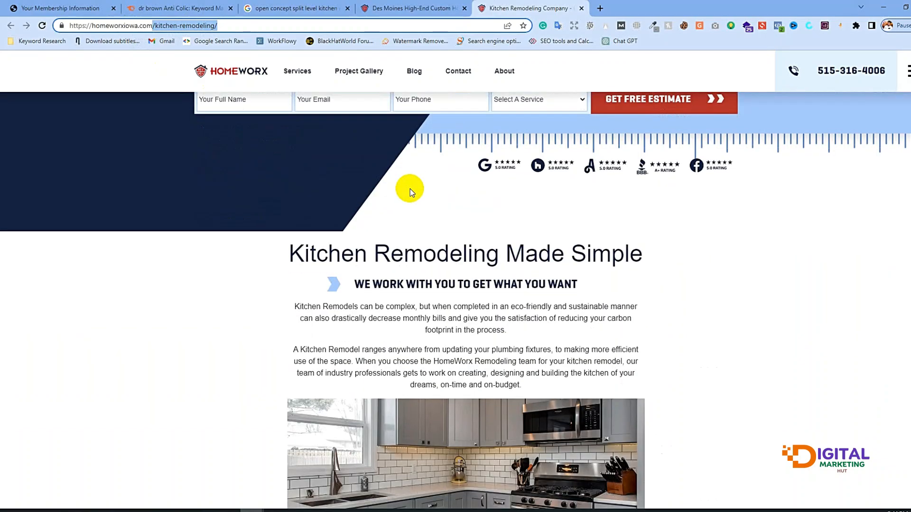
pyautogui.scroll(7, 410, 189)
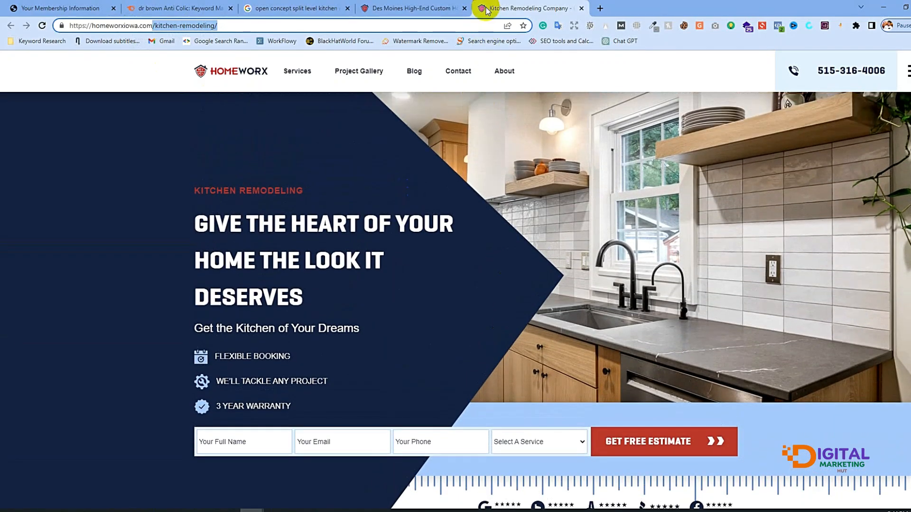
# - Compare the homepage URL with the full URL of the Kitchen Remodeling page, switching between the two pages
pyautogui.click(417, 8)
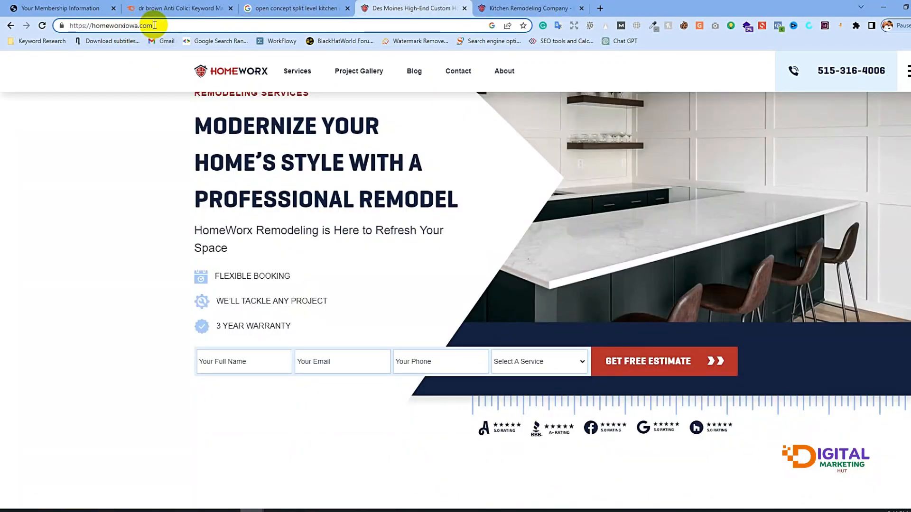
pyautogui.click(502, 8)
pyautogui.moveTo(152, 25); pyautogui.dragTo(4, 27)
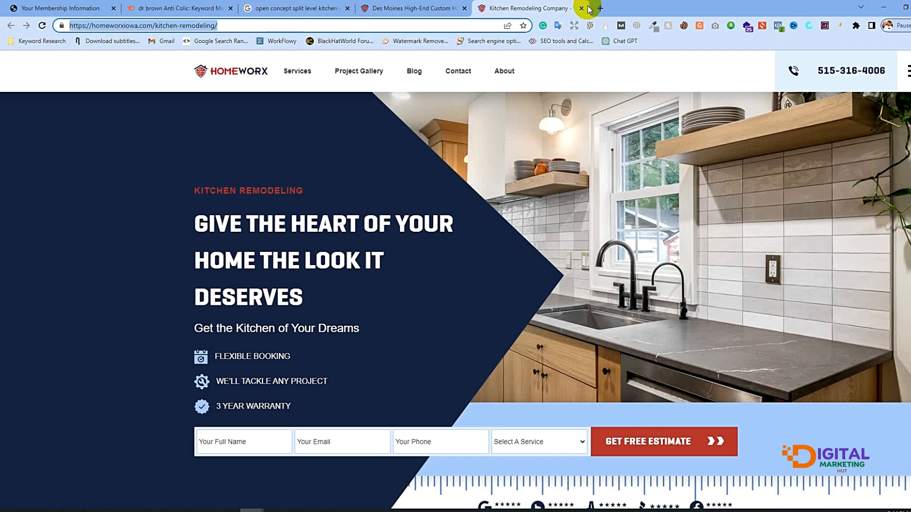
pyautogui.click(381, 4)
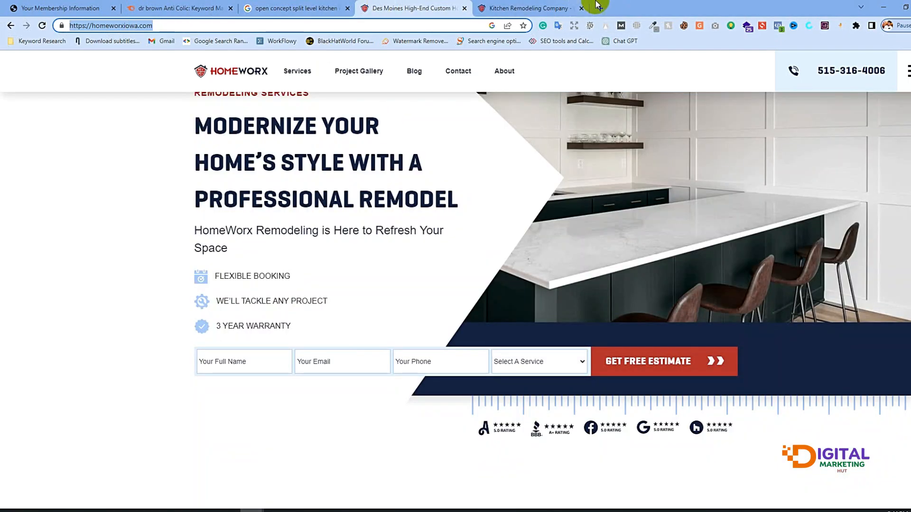
pyautogui.click(566, 8)
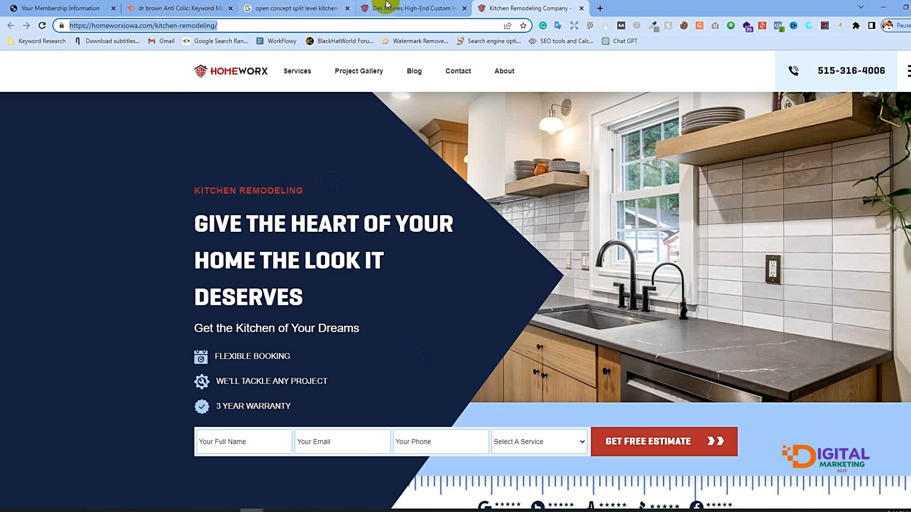
pyautogui.click(367, 9)
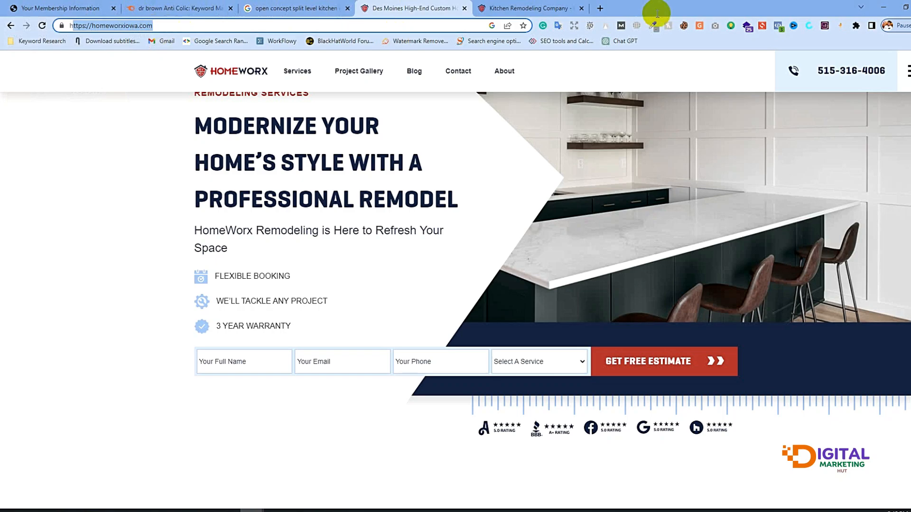
# - Try to open the copied HomeWorx homepage address in a new tab, and close that tab
pyautogui.click(600, 9)
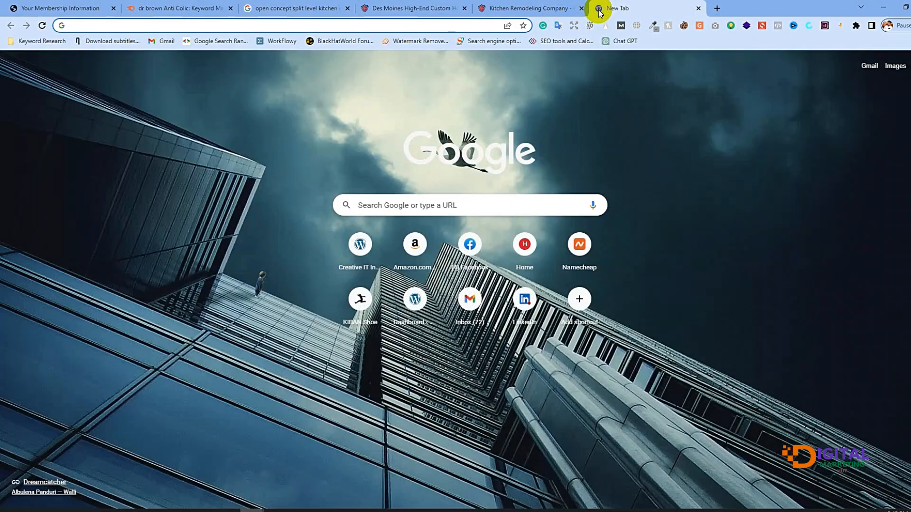
pyautogui.write('ttps://homeworxiowa.com')
pyautogui.press('Return')
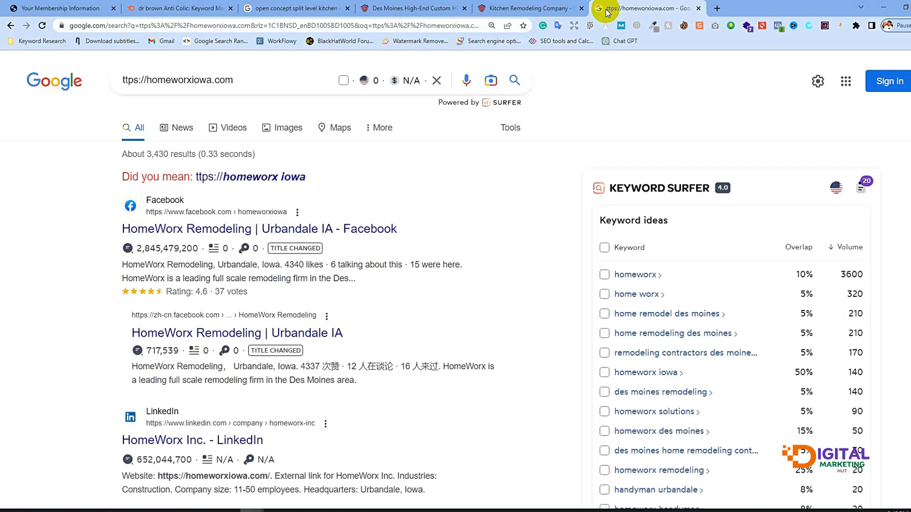
pyautogui.click(697, 8)
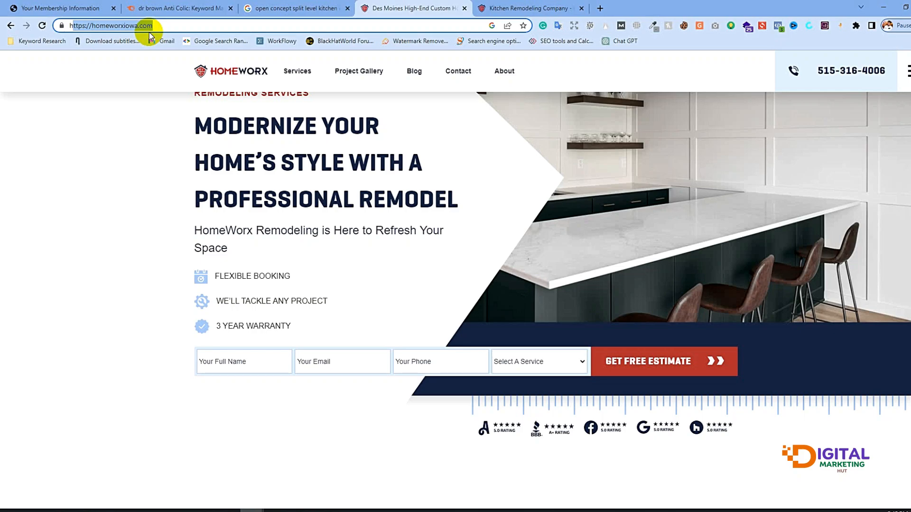
pyautogui.click(335, 7)
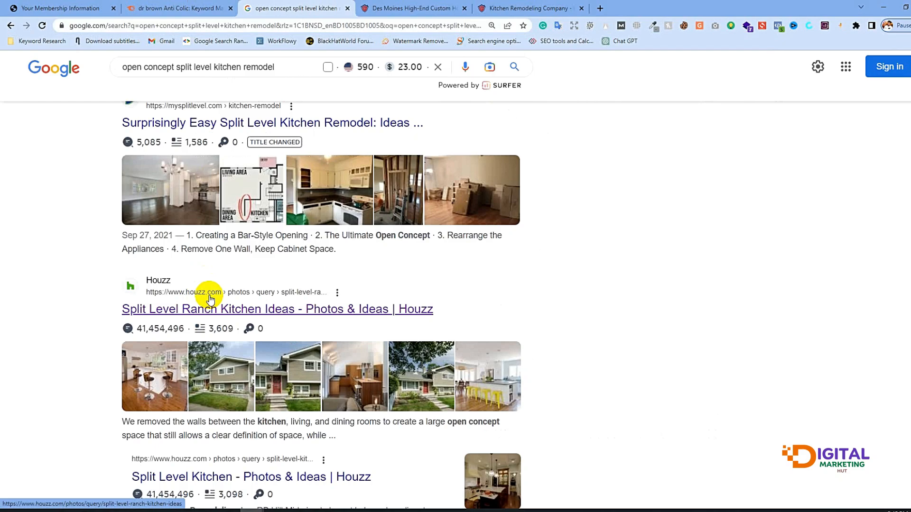
pyautogui.click(446, 8)
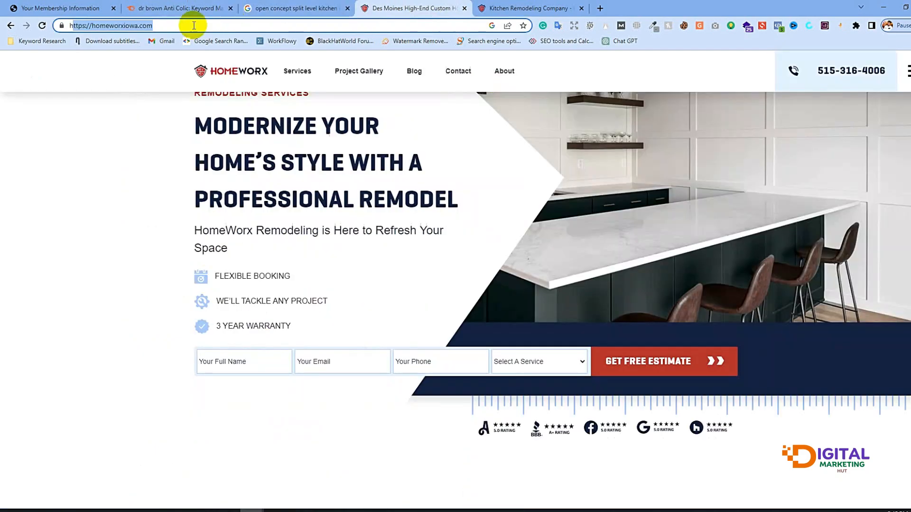
pyautogui.click(175, 27)
pyautogui.moveTo(175, 28); pyautogui.dragTo(34, 27)
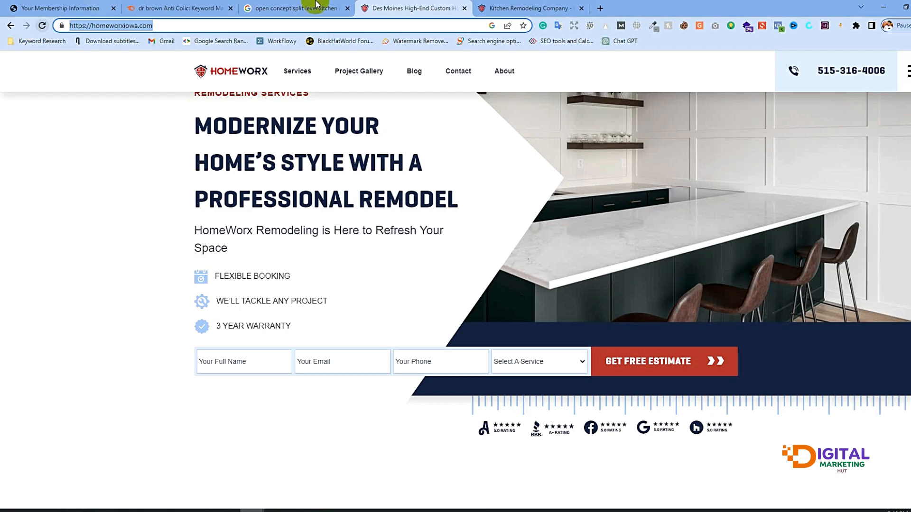
# - Revisit the Kitchen Remodeling page and homepage, and return to the Google results to examine the My Split Level and Houzz listings
pyautogui.click(504, 8)
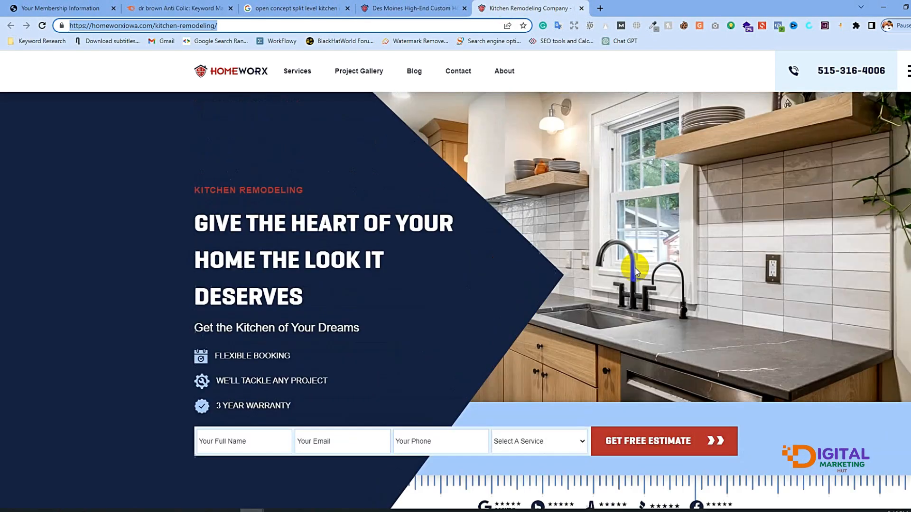
pyautogui.scroll(-2, 634, 268)
pyautogui.scroll(2, 634, 267)
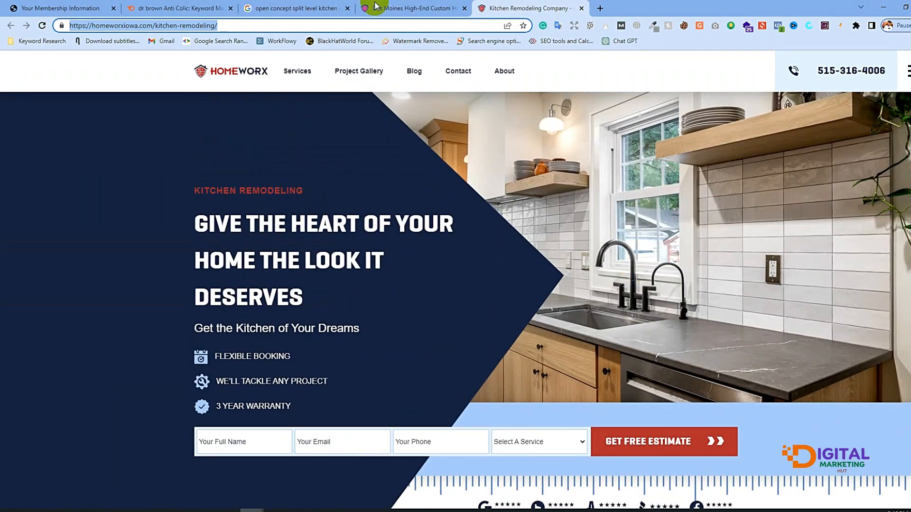
pyautogui.click(295, 8)
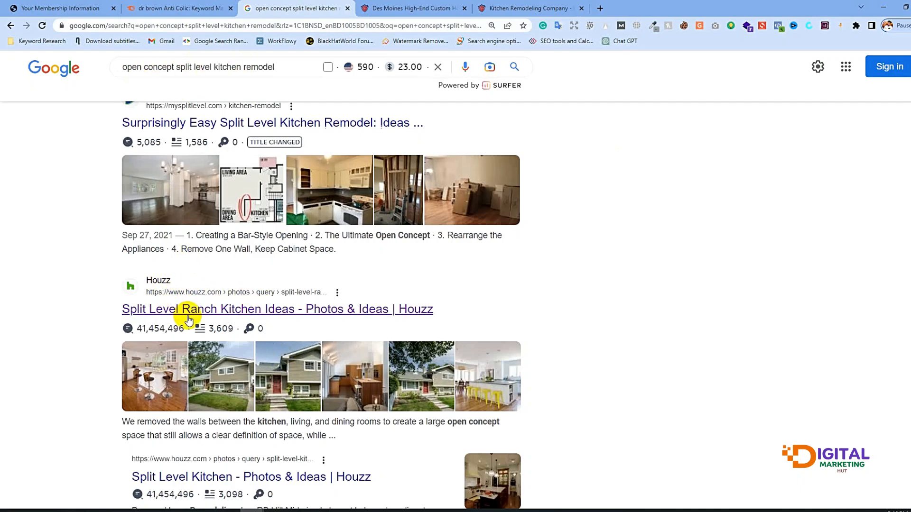
pyautogui.click(382, 6)
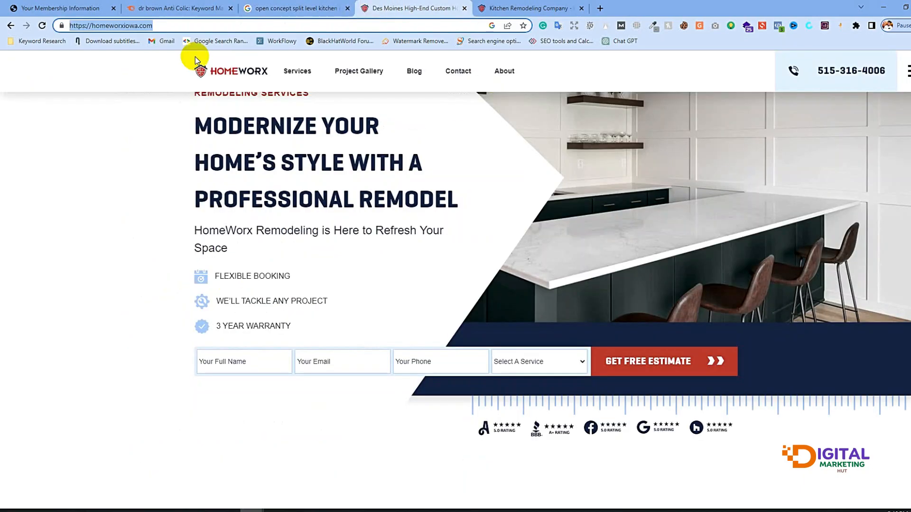
pyautogui.click(280, 8)
pyautogui.scroll(3, 238, 308)
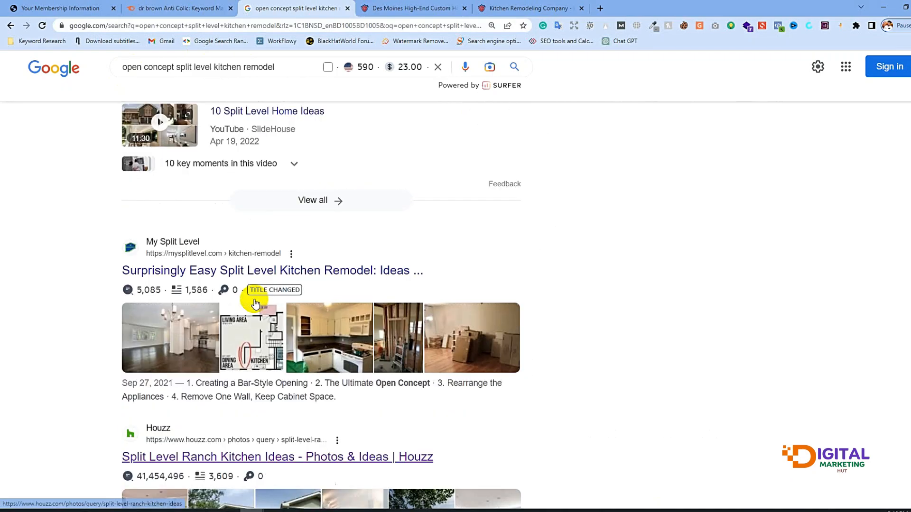
# - Examine the Google listings around Houzz, jimenezphoto.com and Four Generations One Roof, and go back to the HomeWorx result
pyautogui.scroll(-6, 260, 304)
pyautogui.scroll(1, 262, 306)
pyautogui.scroll(-3, 262, 306)
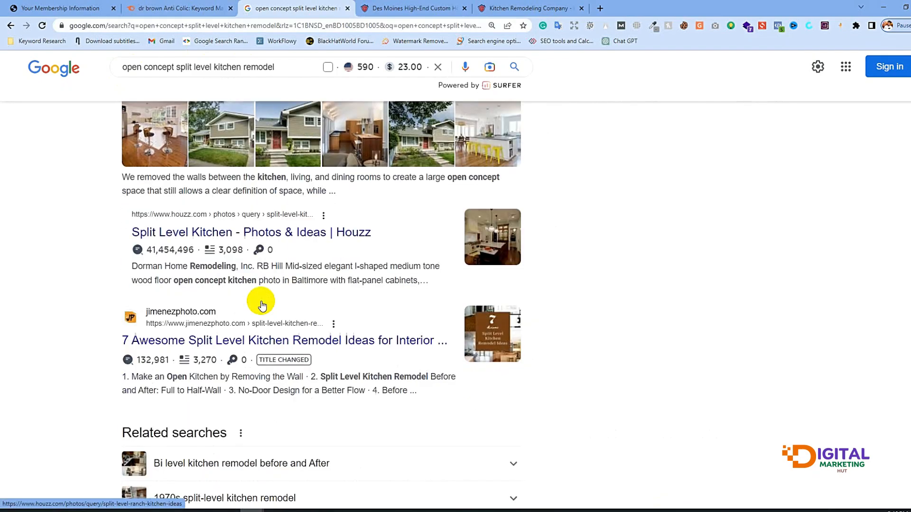
pyautogui.scroll(8, 264, 313)
pyautogui.scroll(8, 278, 289)
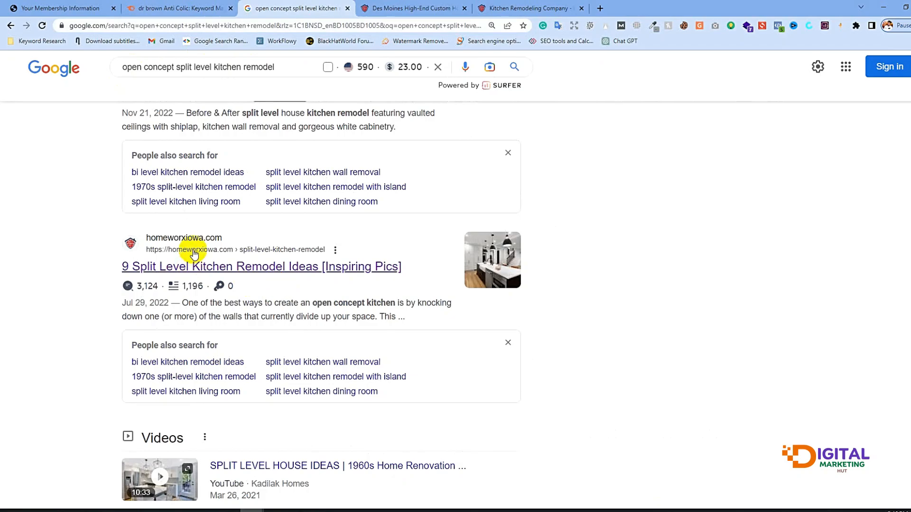
pyautogui.scroll(1, 193, 250)
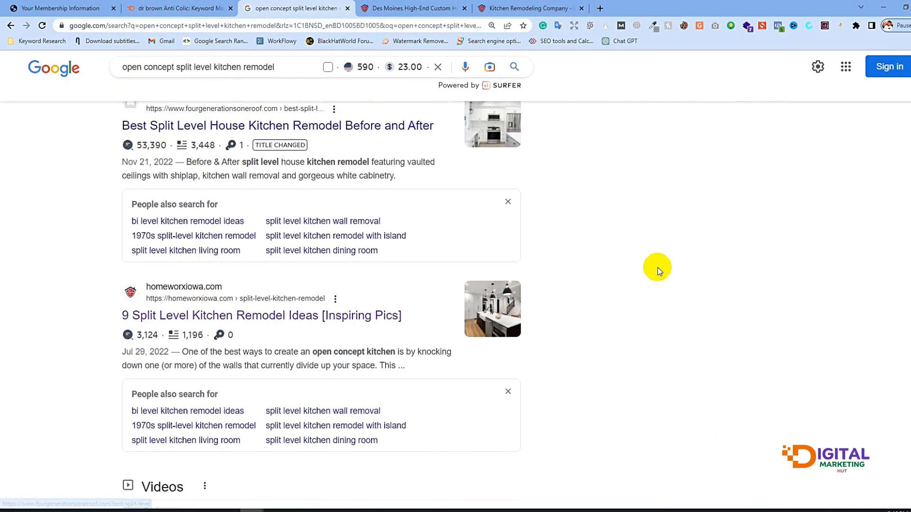
# - Open the HomeWorx result on split level kitchen remodel ideas in a new tab, and compare the article with its Google listing
pyautogui.keyDown('ctrl'); pyautogui.click(231, 305); pyautogui.keyUp('ctrl')
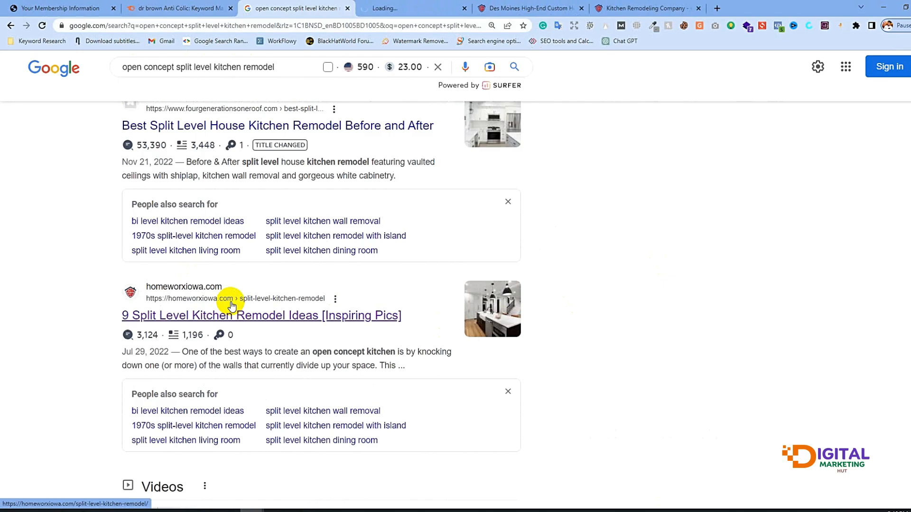
pyautogui.click(449, 8)
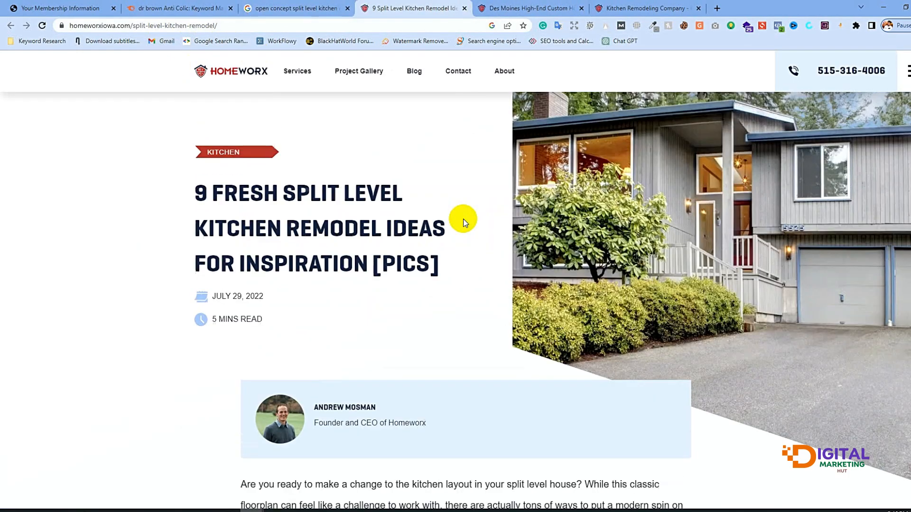
pyautogui.scroll(-3, 463, 220)
pyautogui.scroll(3, 467, 220)
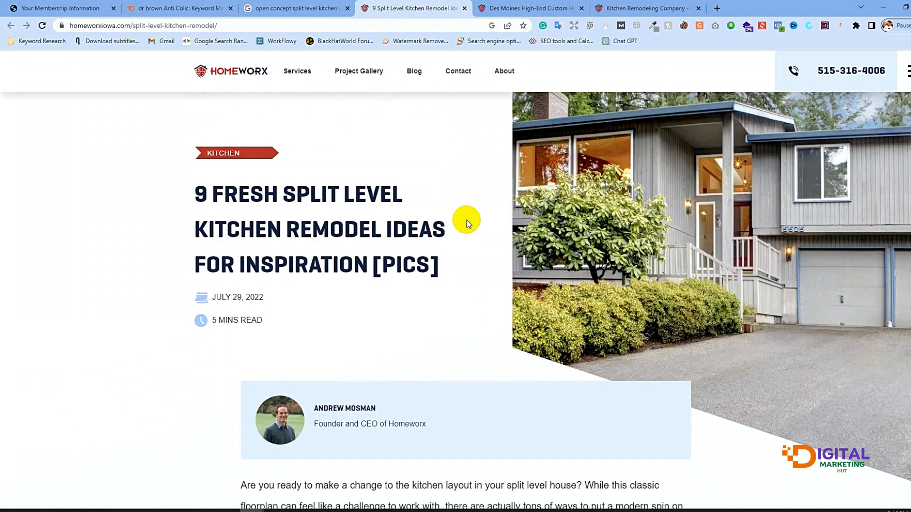
pyautogui.click(269, 6)
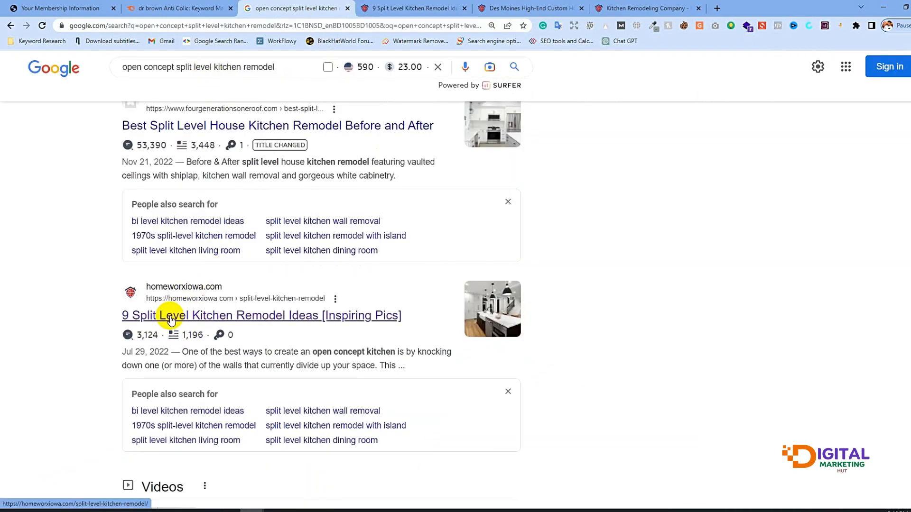
pyautogui.click(387, 6)
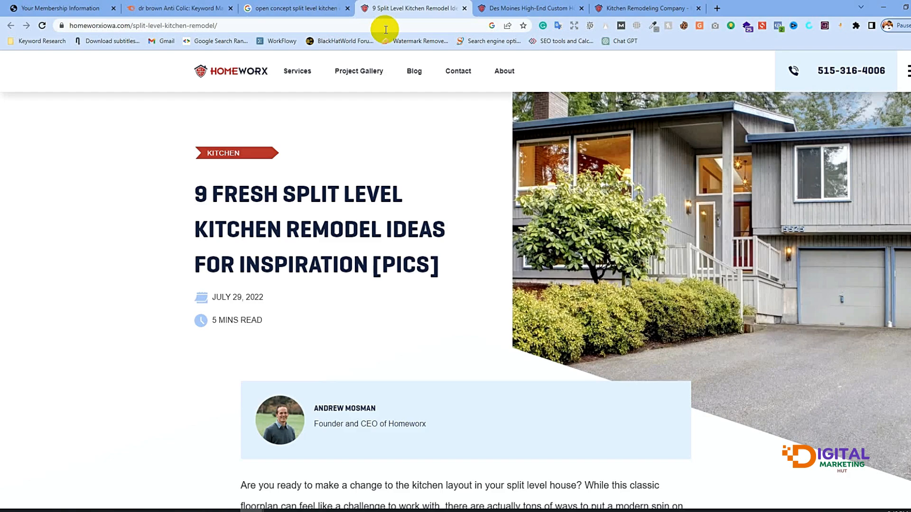
# - Switch to the kitchen-remodeling workbook in Excel to review the keyword list, and return to the HomeWorx article in the browser
pyautogui.moveTo(323, 509)
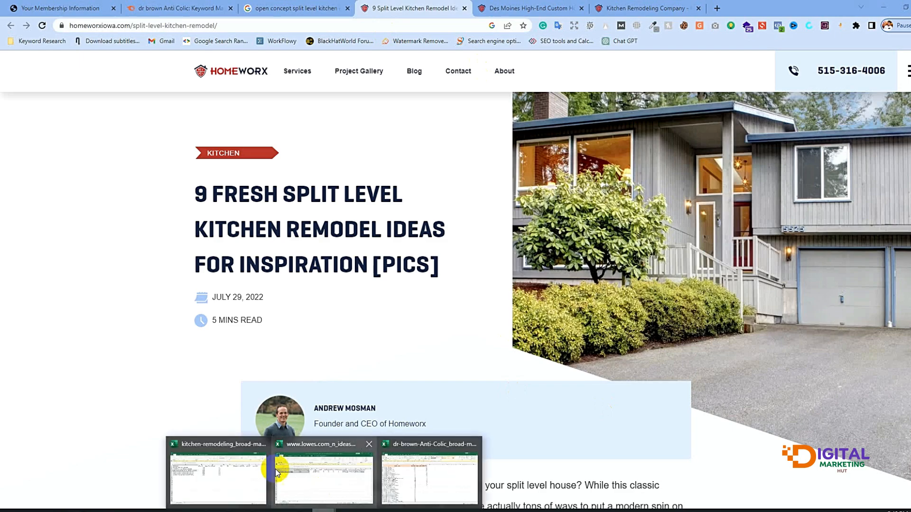
pyautogui.click(251, 474)
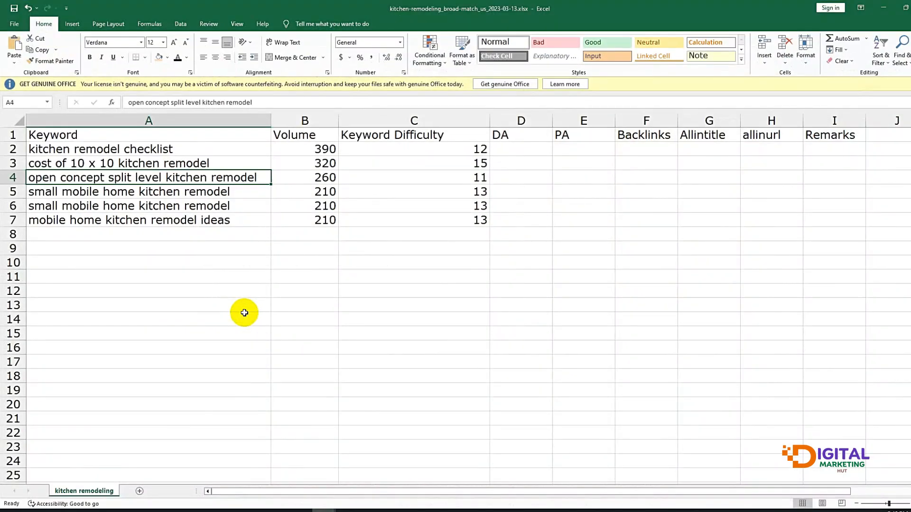
pyautogui.click(236, 232)
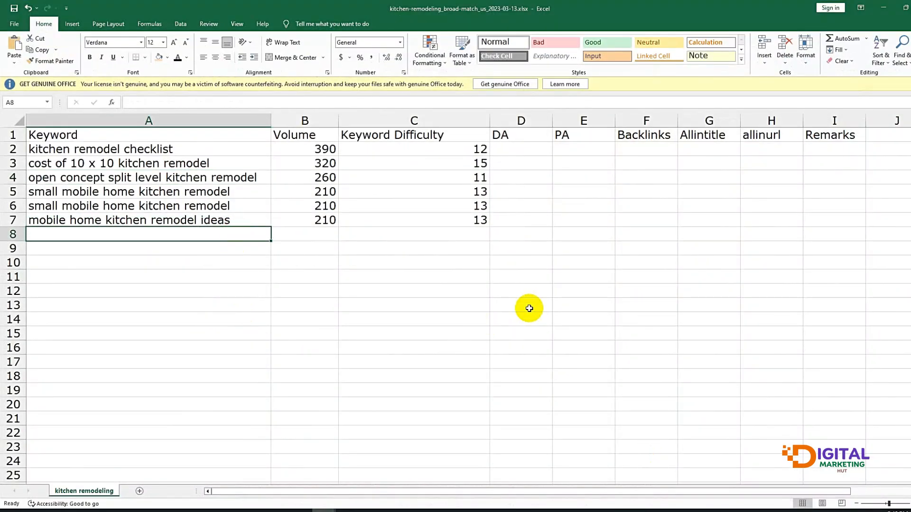
pyautogui.click(229, 192)
pyautogui.click(883, 8)
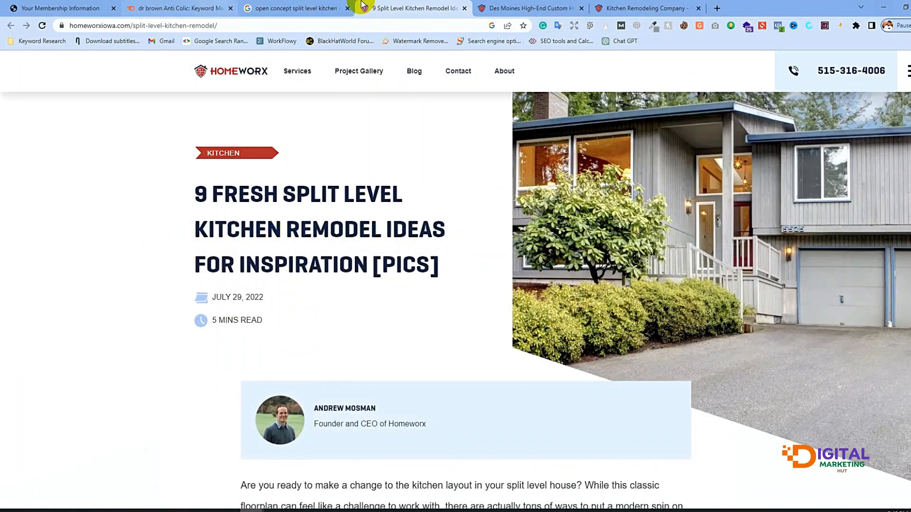
# - Revisit the Google results and the Semrush keyword page, and review the search term open concept split level kitchen remodel with its results
pyautogui.click(309, 3)
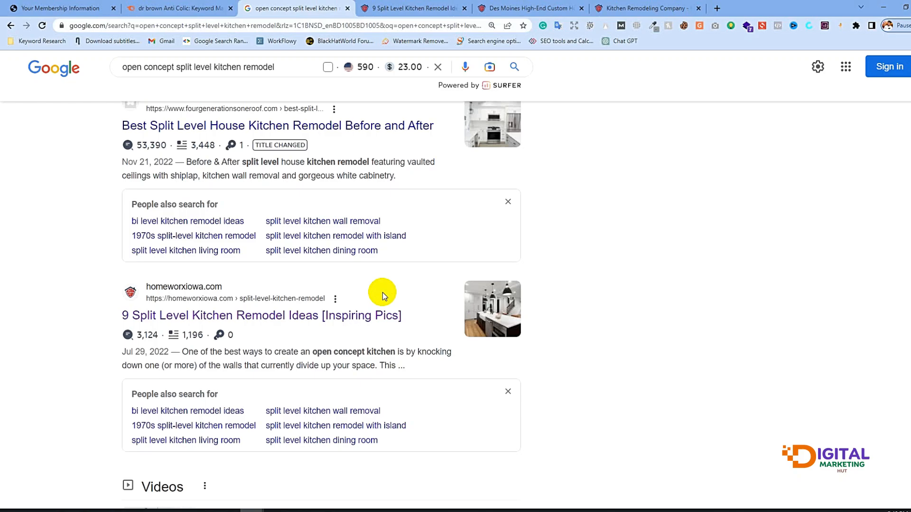
pyautogui.click(192, 5)
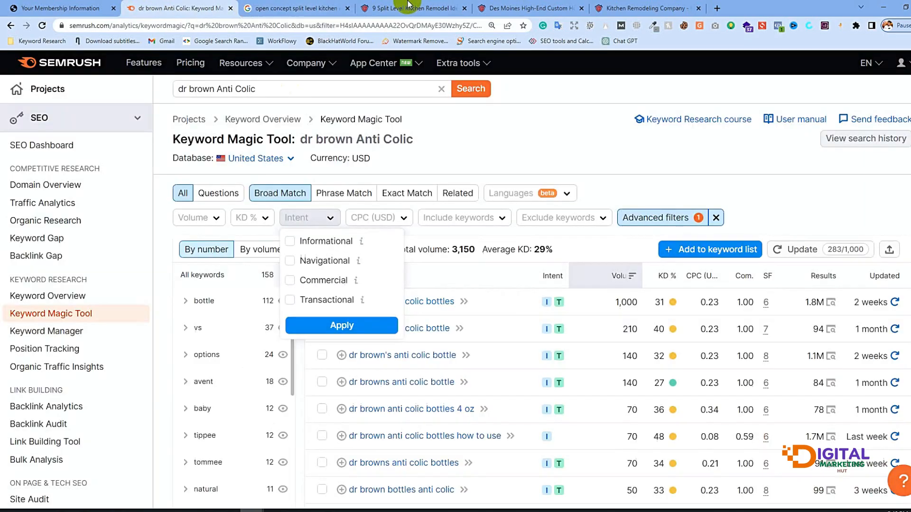
pyautogui.click(285, 6)
pyautogui.moveTo(274, 70); pyautogui.dragTo(149, 66)
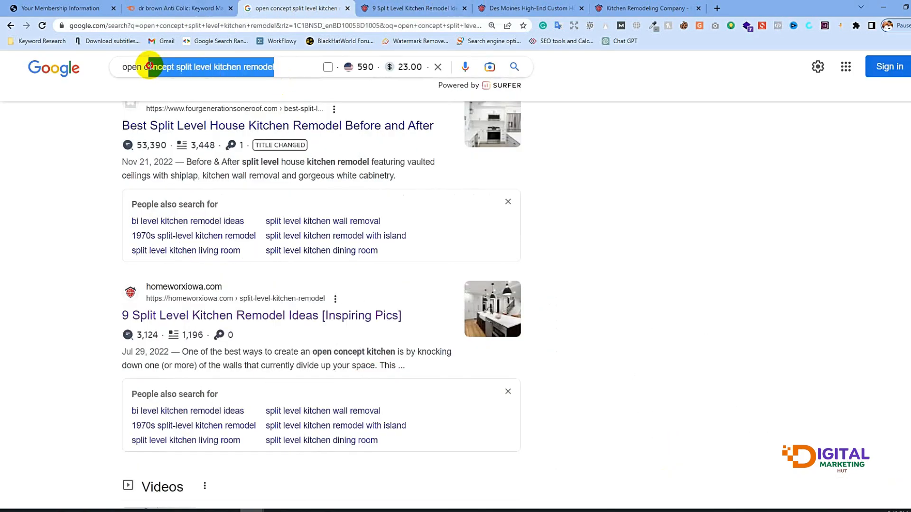
pyautogui.scroll(5, 677, 285)
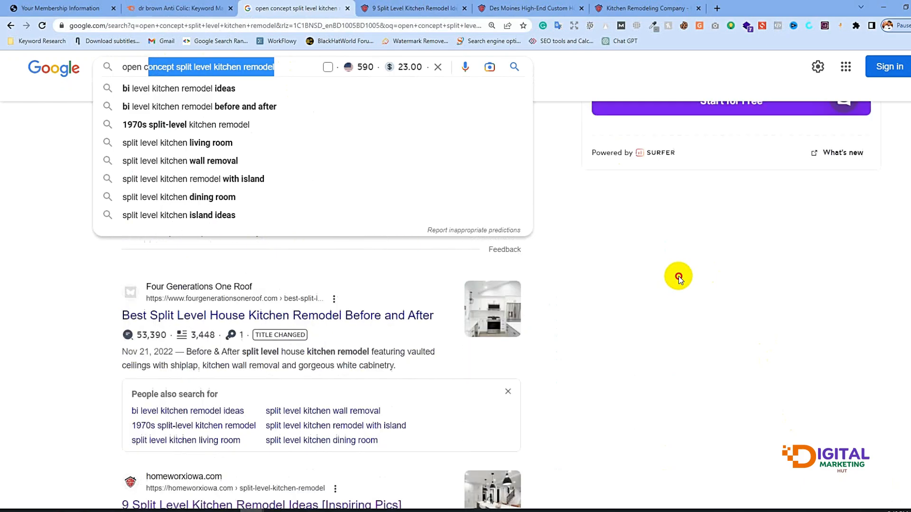
pyautogui.click(612, 309)
pyautogui.scroll(10, 612, 311)
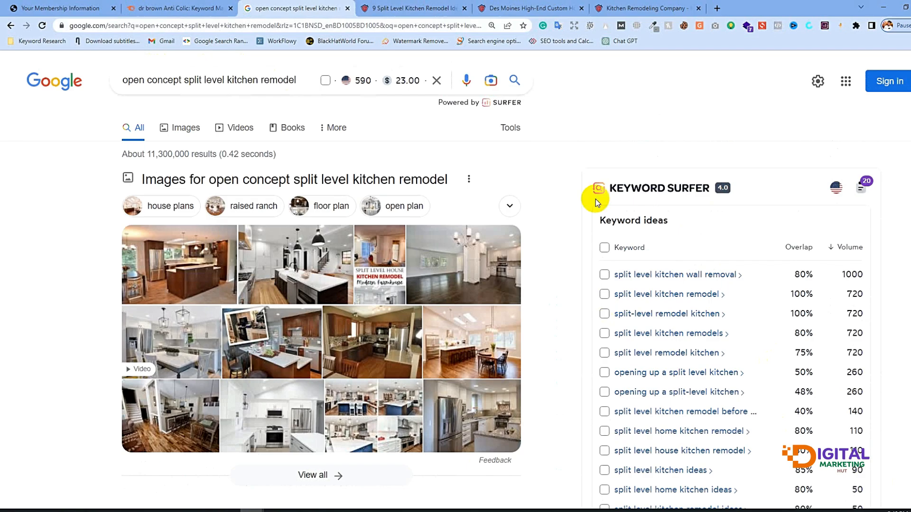
pyautogui.click(235, 78)
pyautogui.scroll(-15, 378, 238)
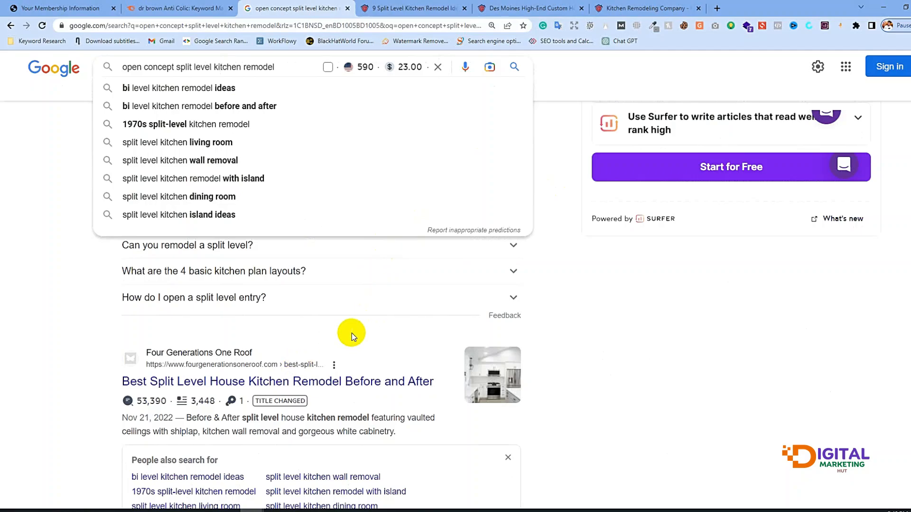
pyautogui.click(697, 336)
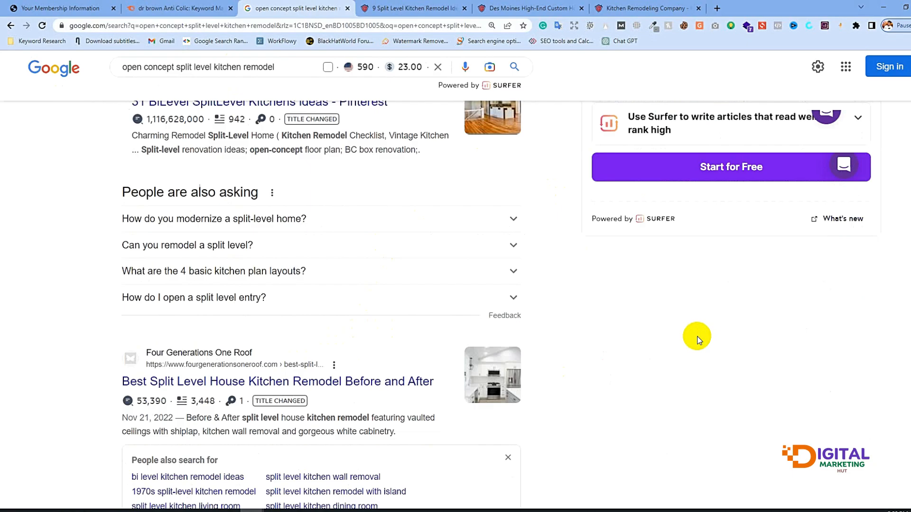
# - Check the keyword "cost of 10 x 10 kitchen remodel" in the kitchen-remodeling workbook in Excel, and return to the Google results
pyautogui.moveTo(323, 511)
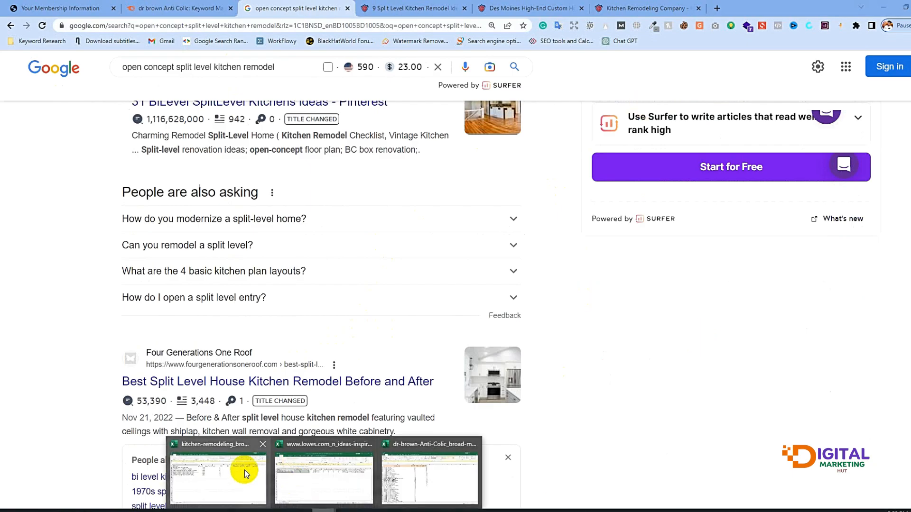
pyautogui.click(245, 473)
pyautogui.click(136, 165)
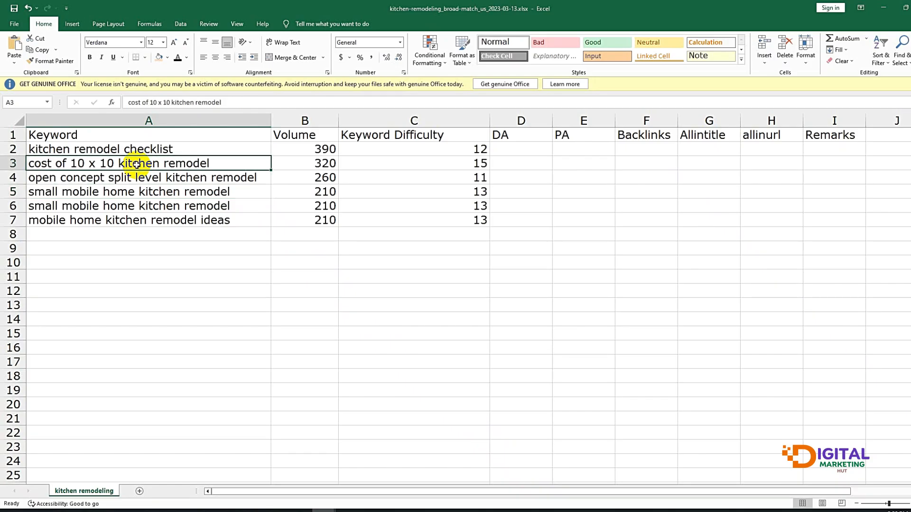
pyautogui.click(877, 13)
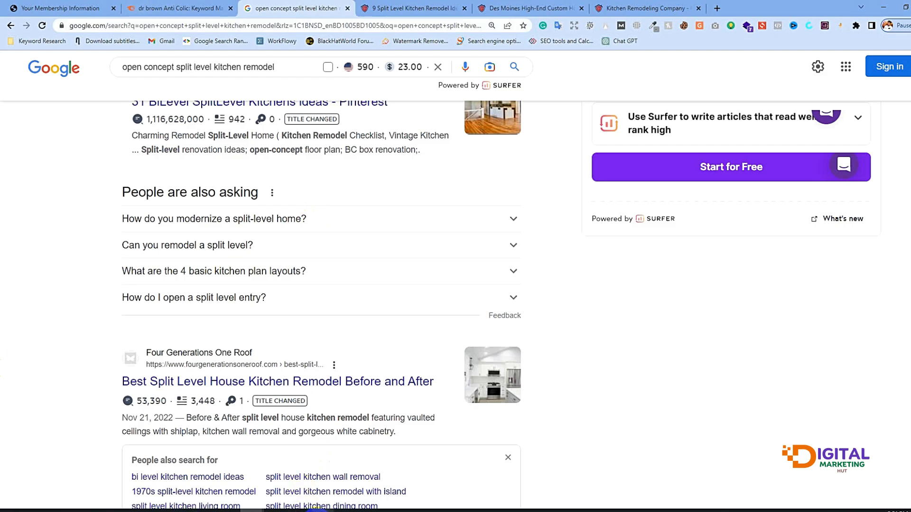
# - Switch to the kitchen-remodeling workbook in Excel and change the DA header to "DA<35" and the PA header to "PA <35"
pyautogui.moveTo(323, 511)
pyautogui.click(204, 472)
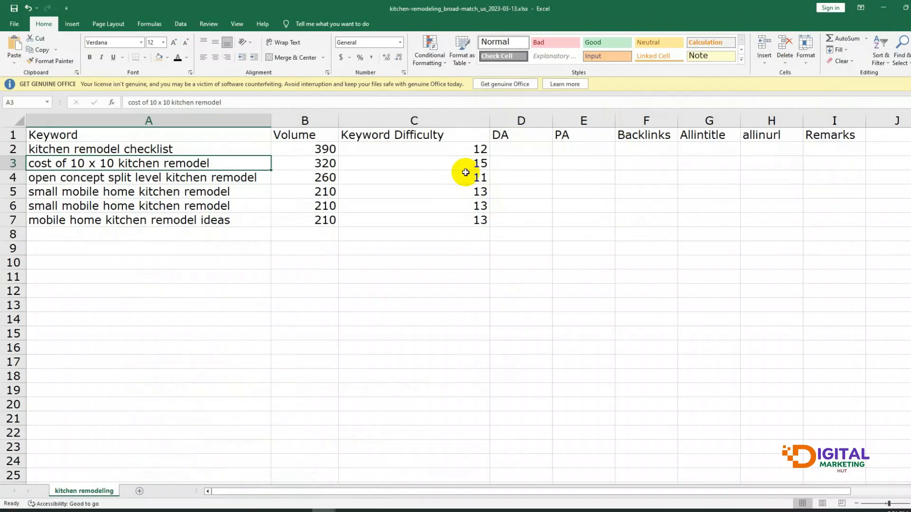
pyautogui.click(524, 138)
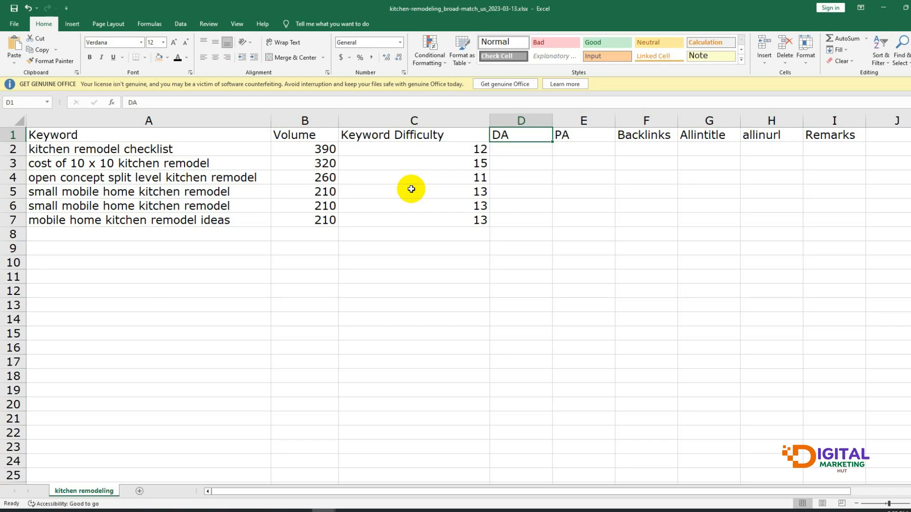
pyautogui.doubleClick(535, 135)
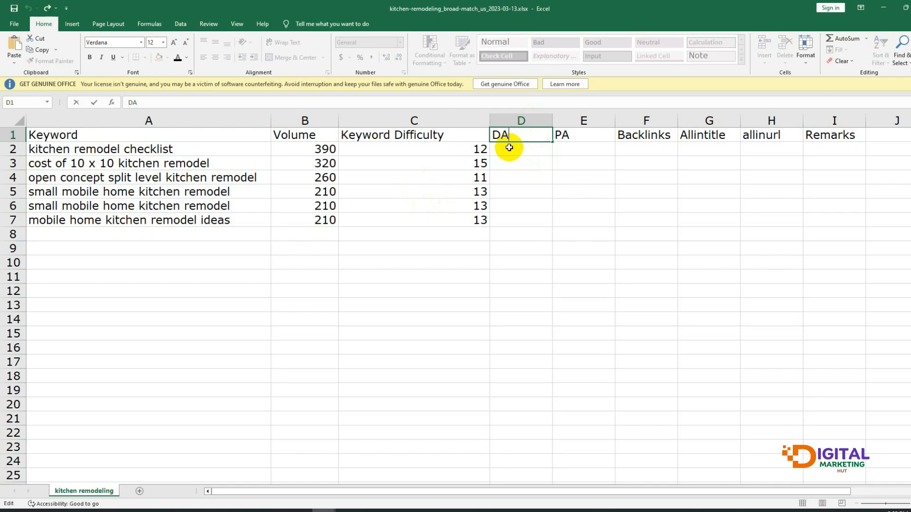
pyautogui.write('<35')
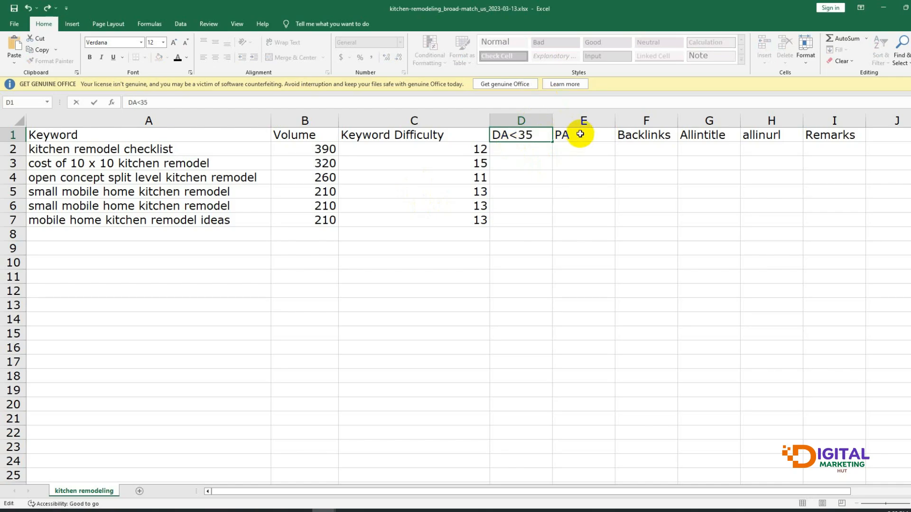
pyautogui.doubleClick(580, 134)
pyautogui.write('<')
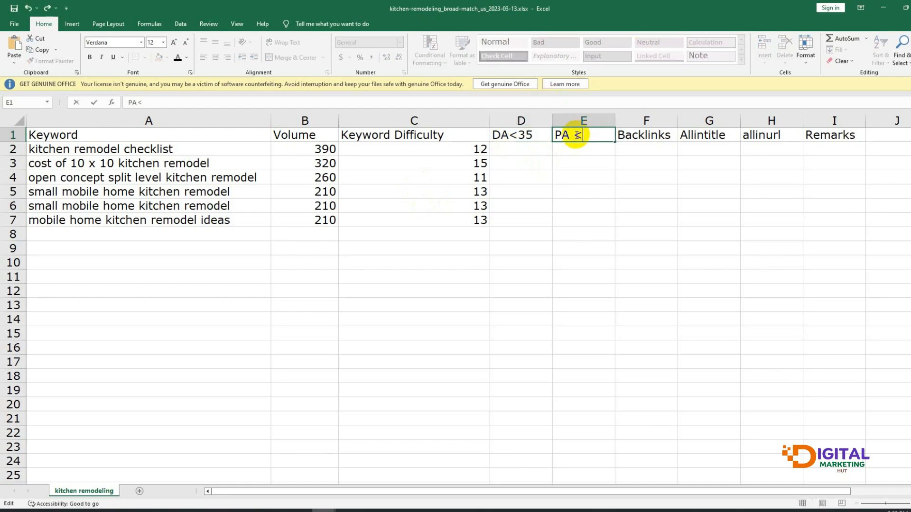
pyautogui.write('35')
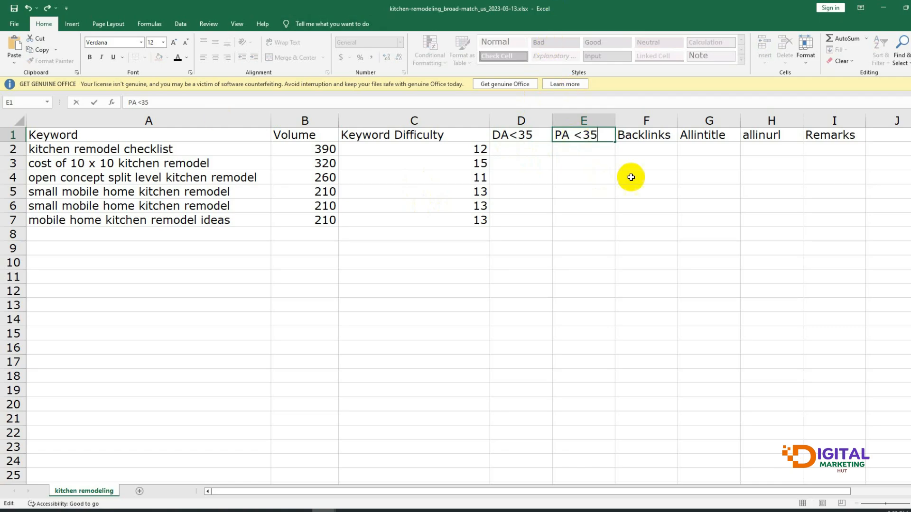
# - Change the Backlinks header in F1 to "Backlinks <500" and fit column F's width to its text
pyautogui.click(639, 136)
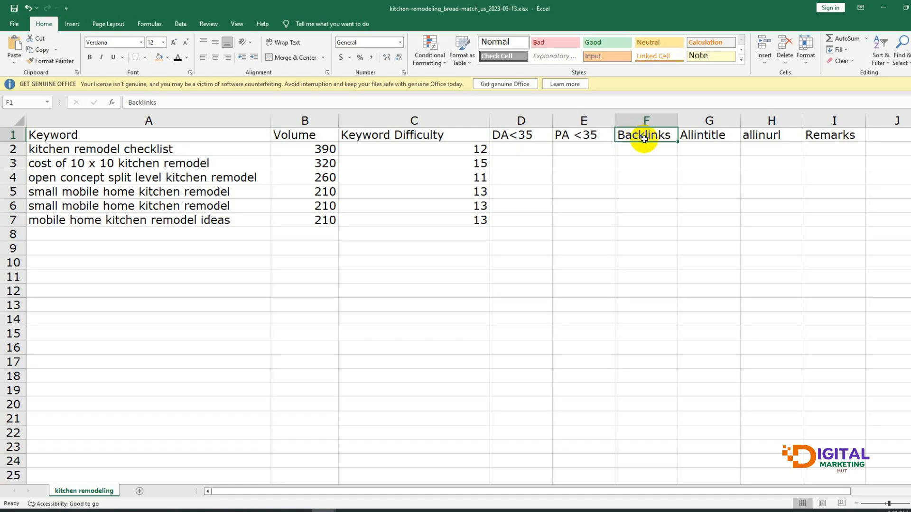
pyautogui.doubleClick(667, 135)
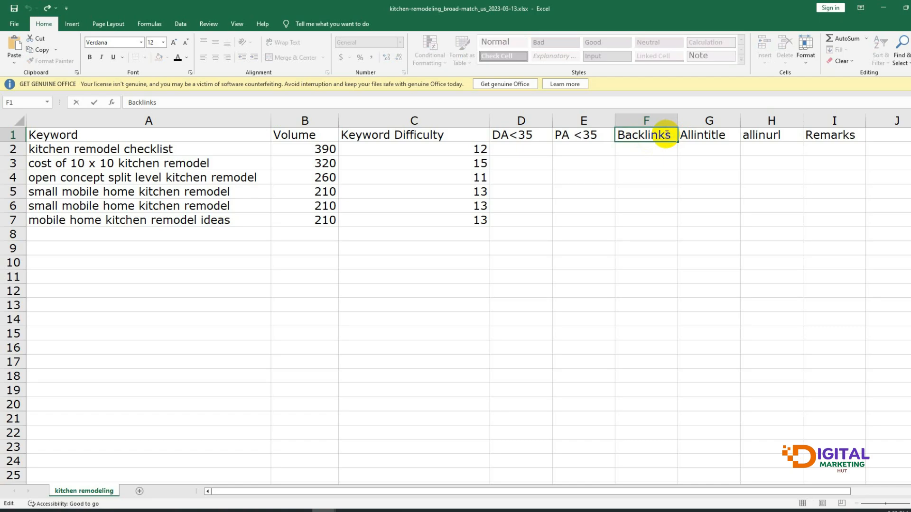
pyautogui.write('<500')
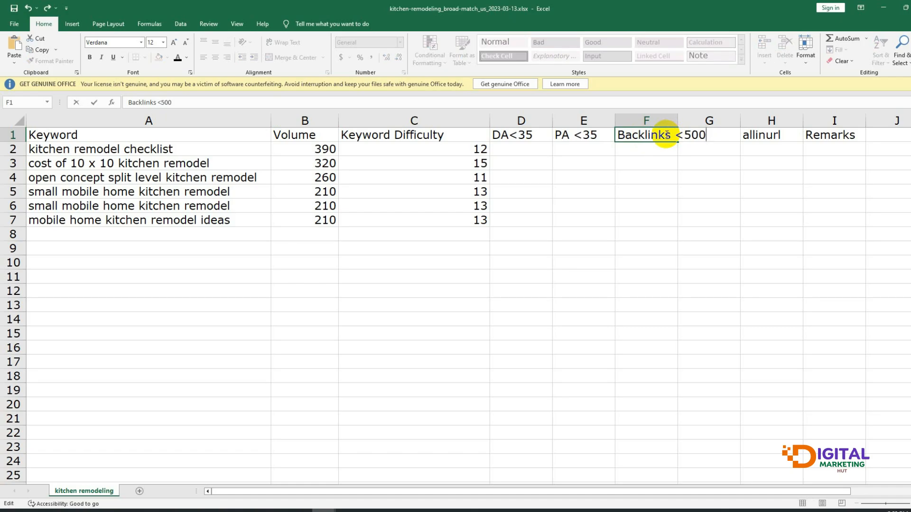
pyautogui.click(781, 332)
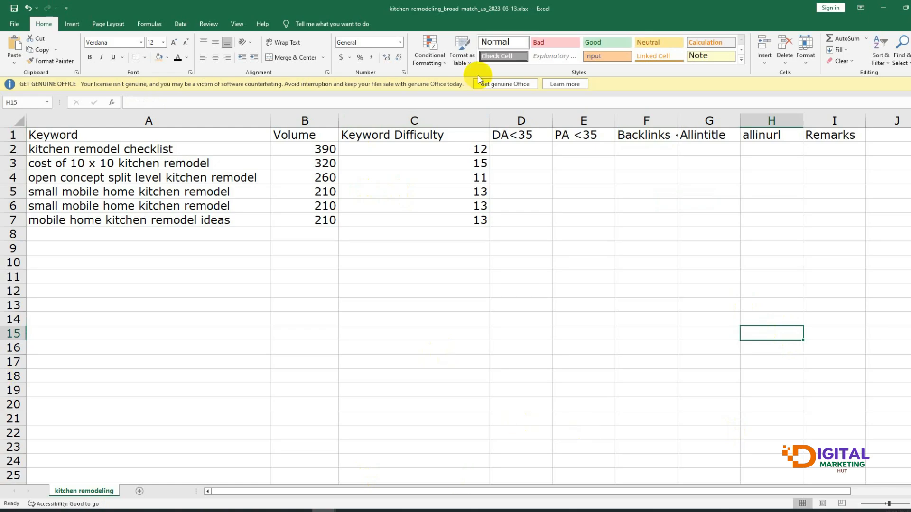
pyautogui.doubleClick(678, 120)
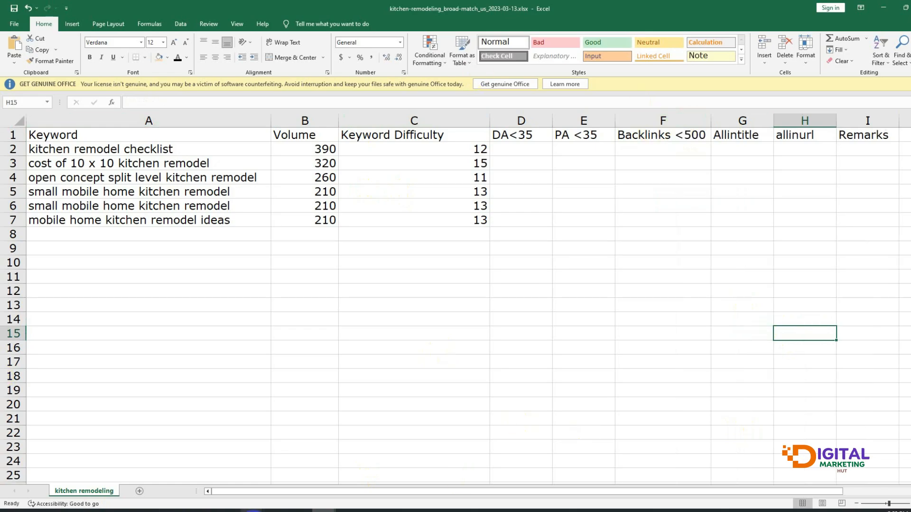
# - Review the keyword "kitchen remodel checklist" against the DA and PA limits in the header row
pyautogui.click(163, 149)
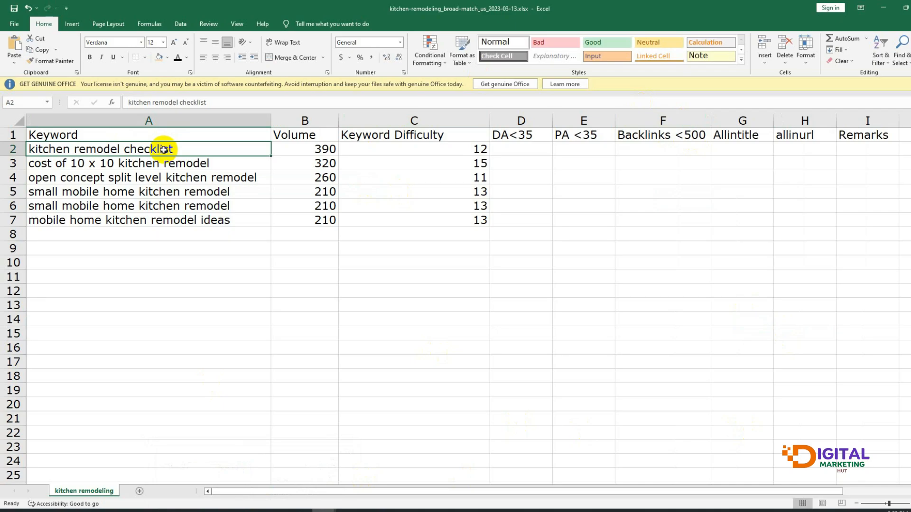
pyautogui.click(540, 133)
pyautogui.click(574, 133)
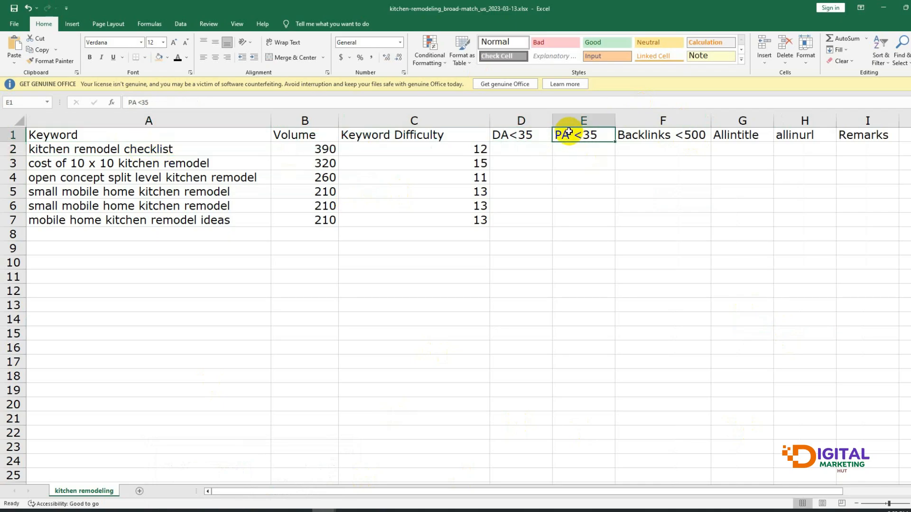
# - Switch to Chrome, load moz.com in a new tab, and open its login page
pyautogui.click(883, 8)
pyautogui.click(717, 9)
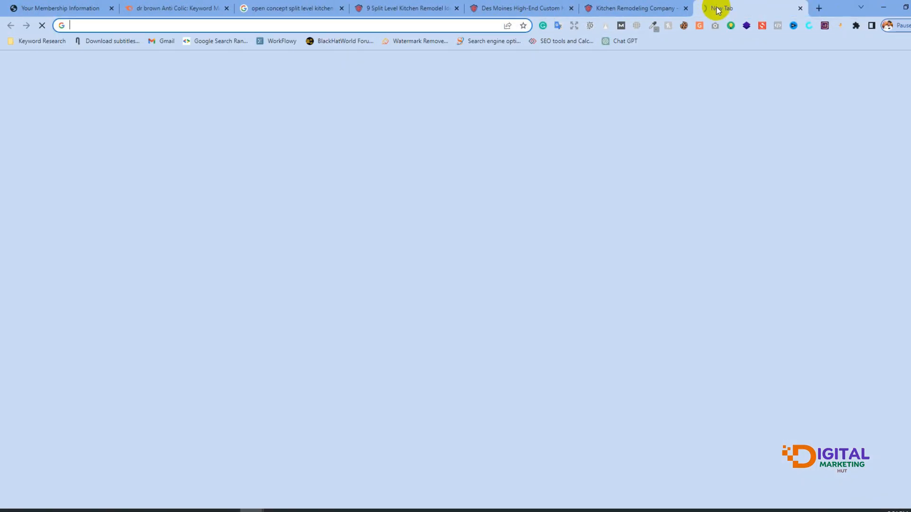
pyautogui.write('moz.com')
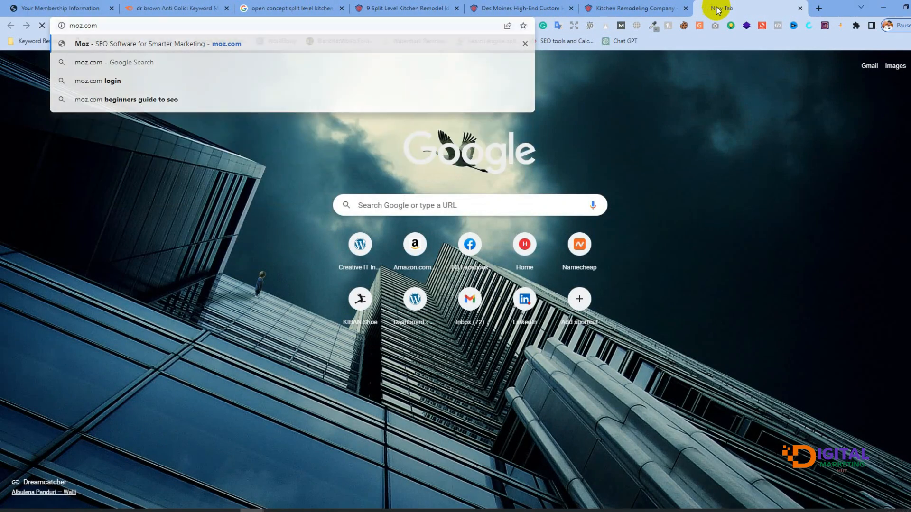
pyautogui.press('Return')
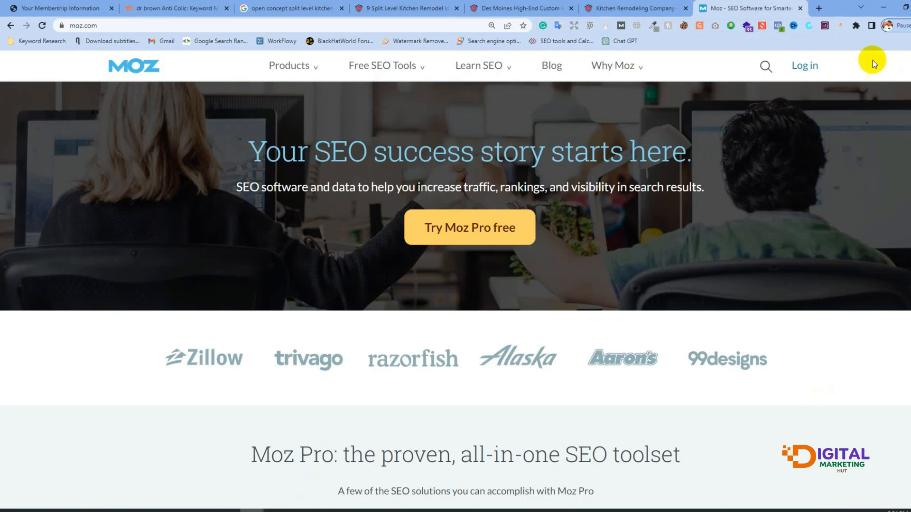
pyautogui.click(811, 70)
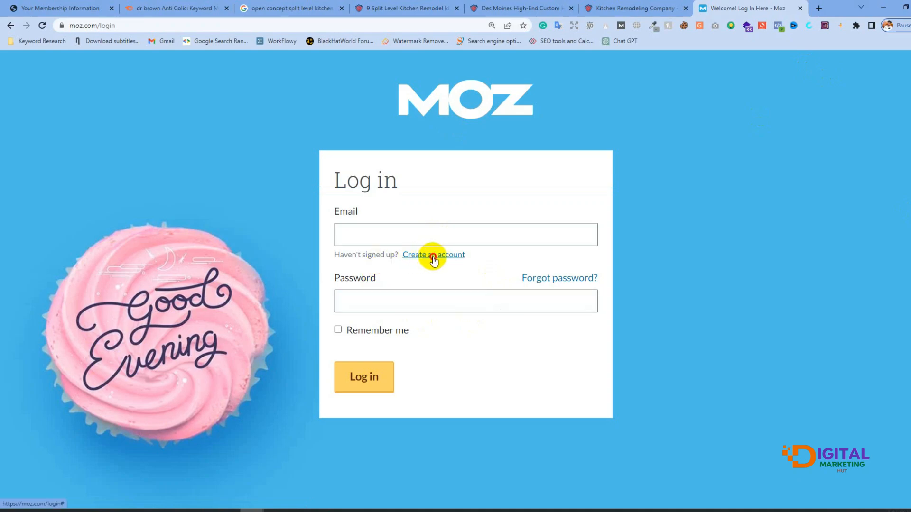
pyautogui.click(433, 258)
pyautogui.click(399, 236)
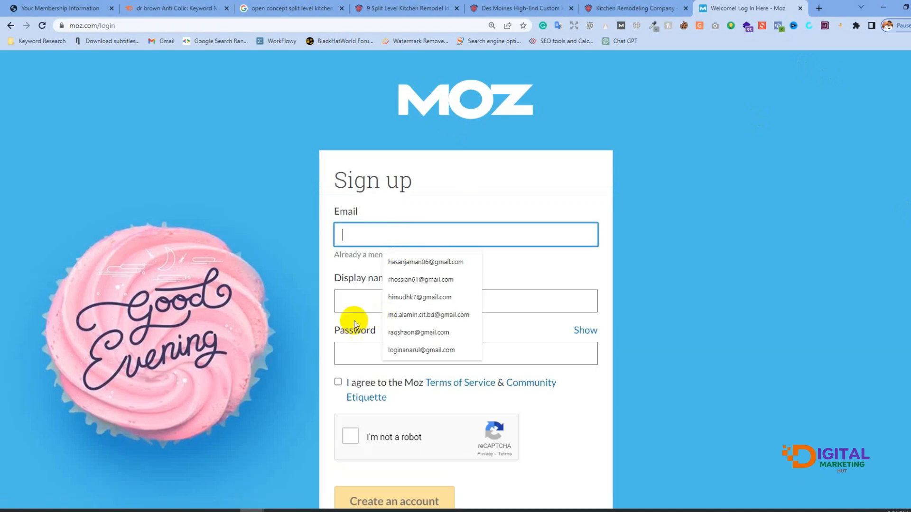
pyautogui.click(351, 303)
pyautogui.click(407, 327)
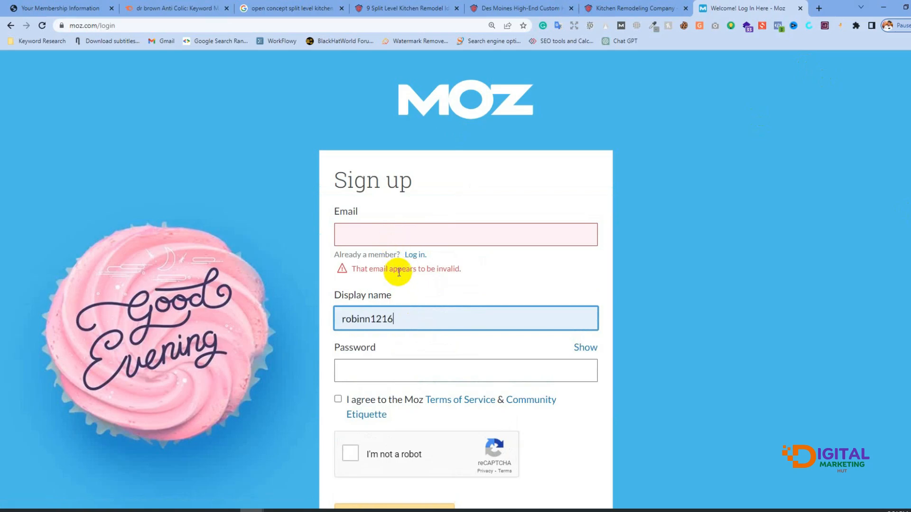
pyautogui.click(373, 378)
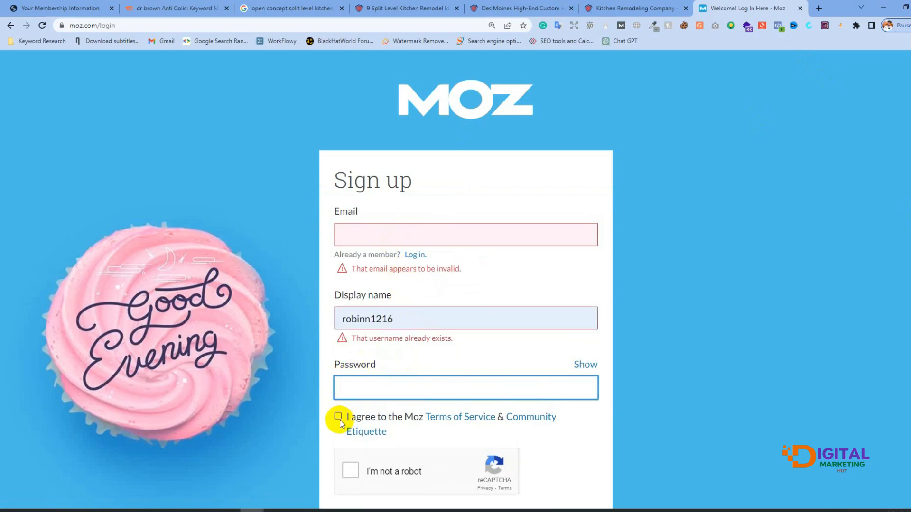
pyautogui.click(340, 417)
pyautogui.scroll(-2, 388, 375)
pyautogui.click(356, 372)
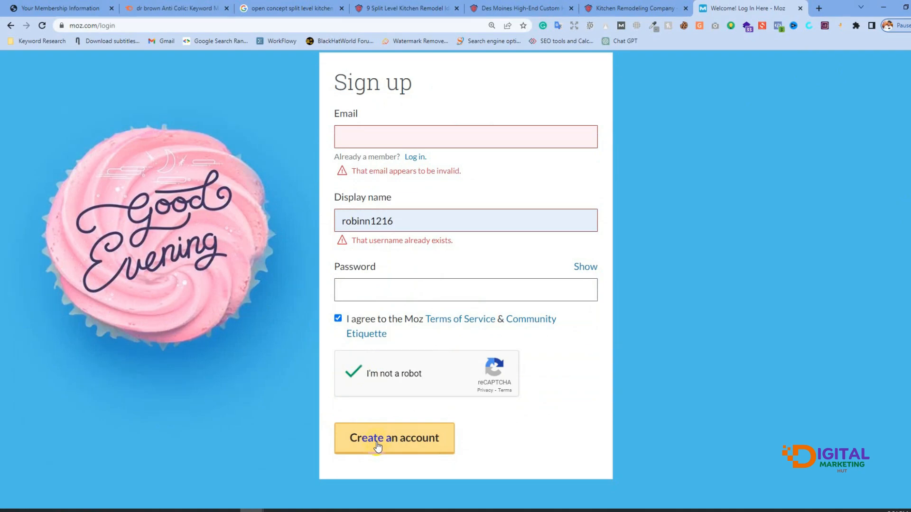
pyautogui.click(577, 291)
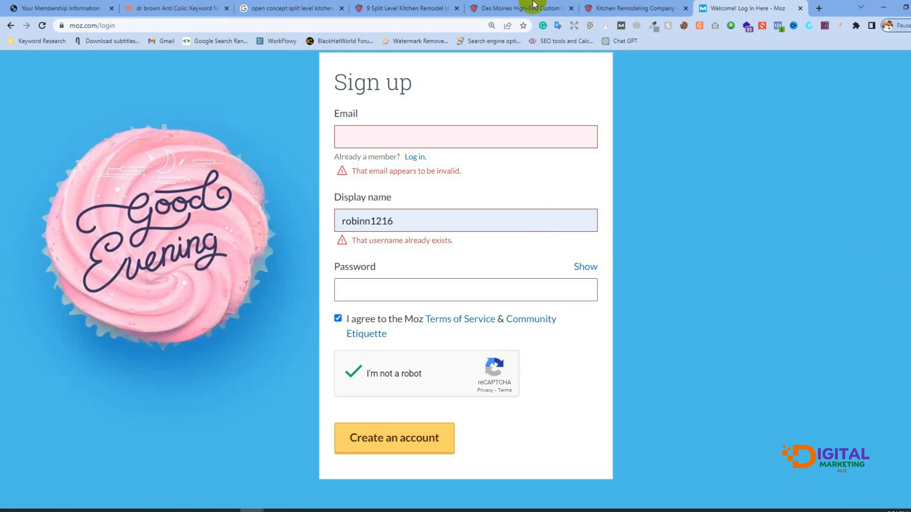
pyautogui.click(413, 158)
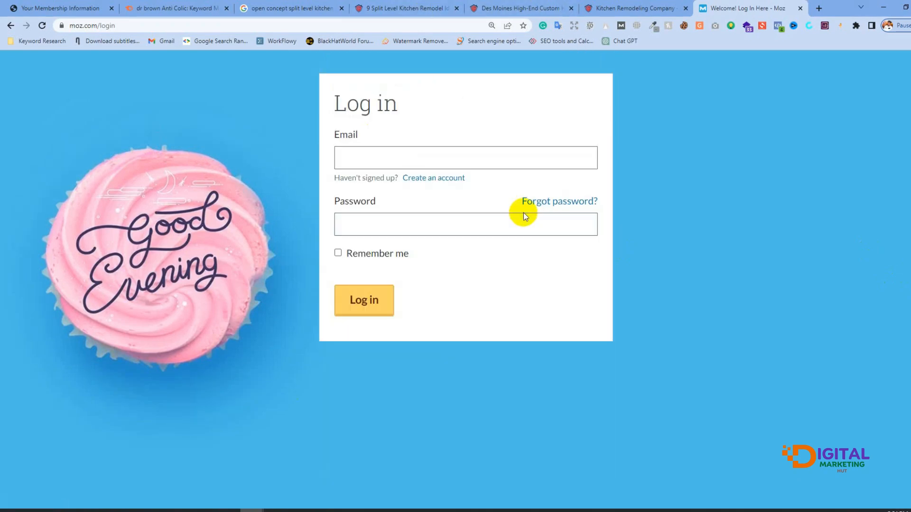
# - Log in to Moz with the account e-mail and the account password
pyautogui.click(433, 158)
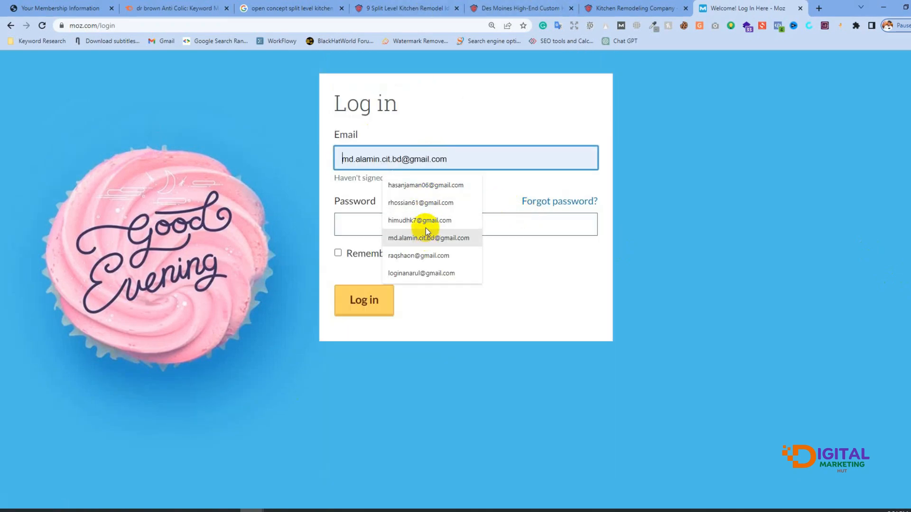
pyautogui.write('robin')
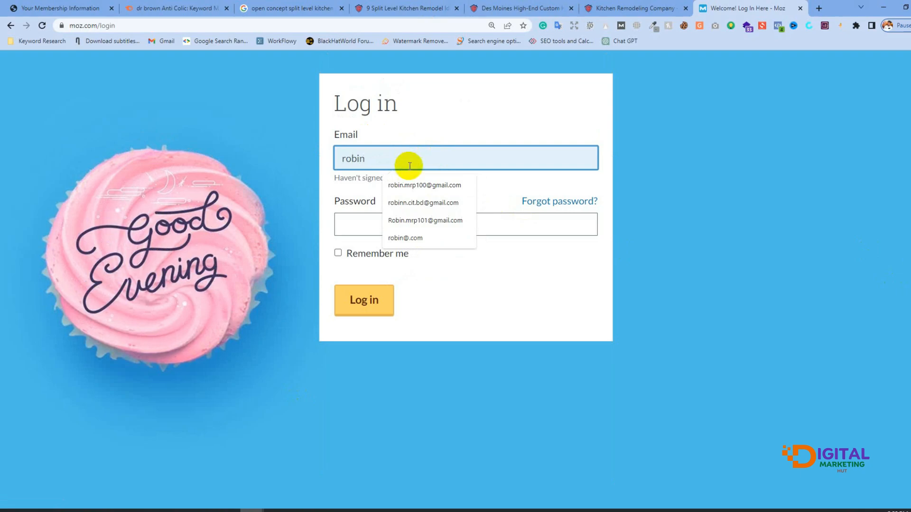
pyautogui.click(427, 198)
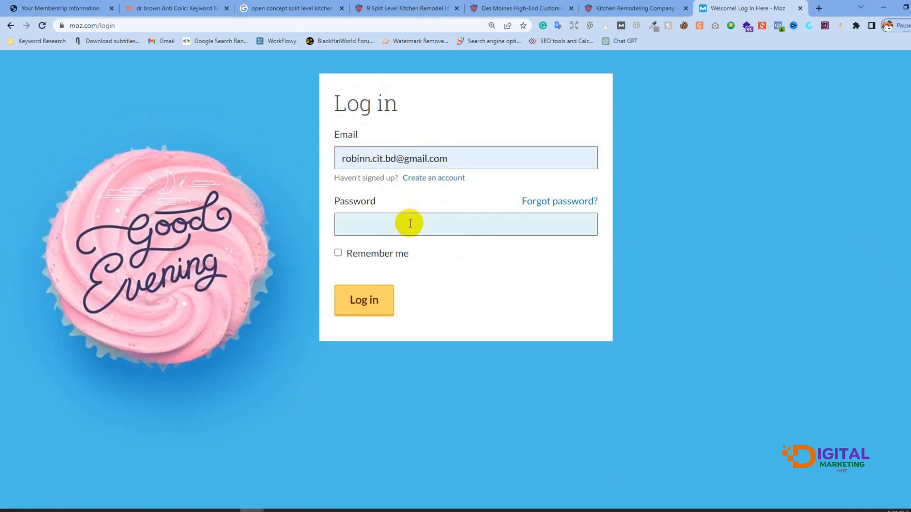
pyautogui.click(426, 227)
pyautogui.write('••')
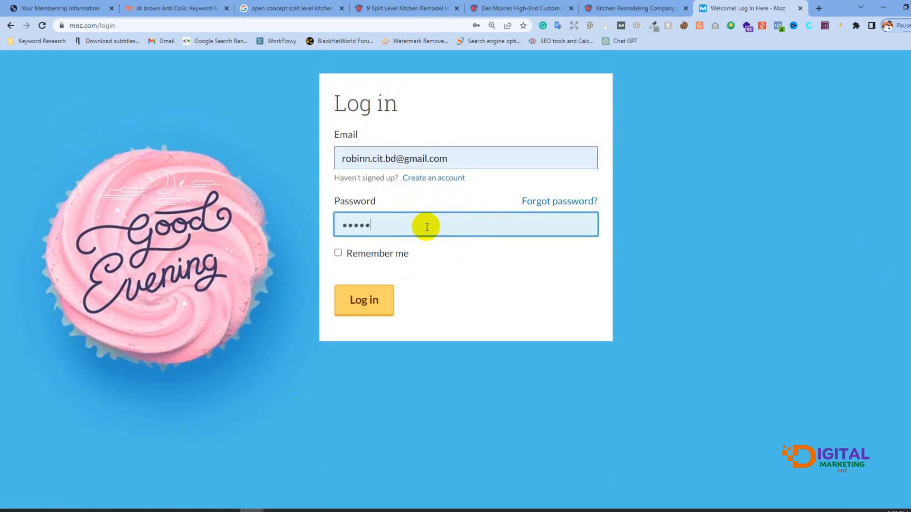
pyautogui.write('••••••••')
pyautogui.press('Return')
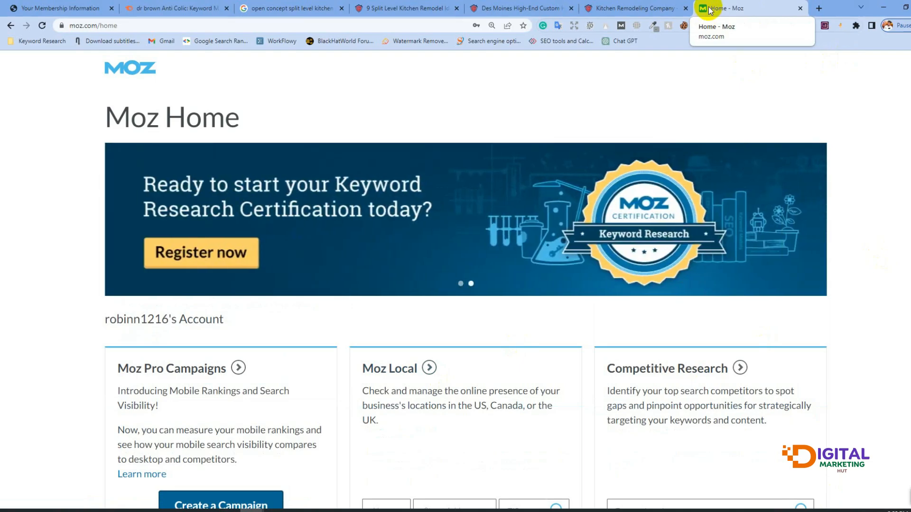
# - Search Google for "moz extension" in a new tab, open MozBar's Chrome Web Store page, and locate the extension in the browser
pyautogui.click(819, 8)
pyautogui.write('moz ')
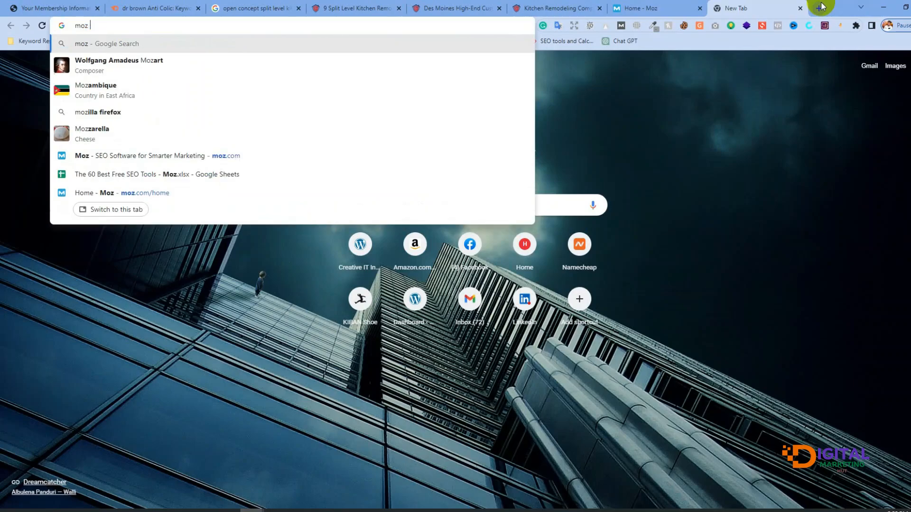
pyautogui.write('extension')
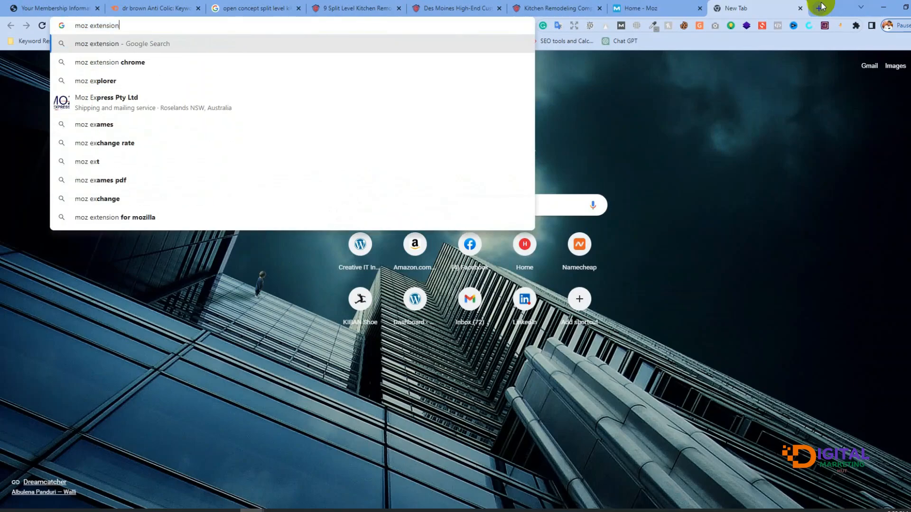
pyautogui.press('Return')
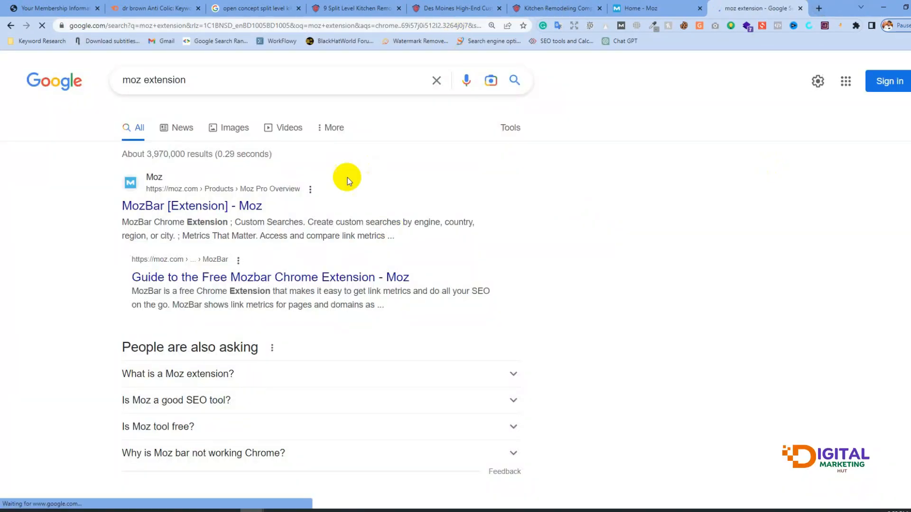
pyautogui.scroll(-6, 260, 230)
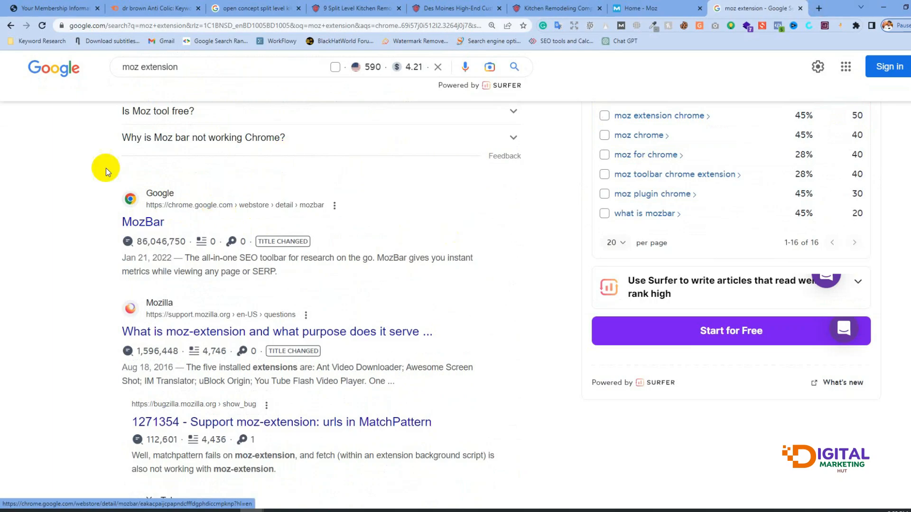
pyautogui.click(138, 224)
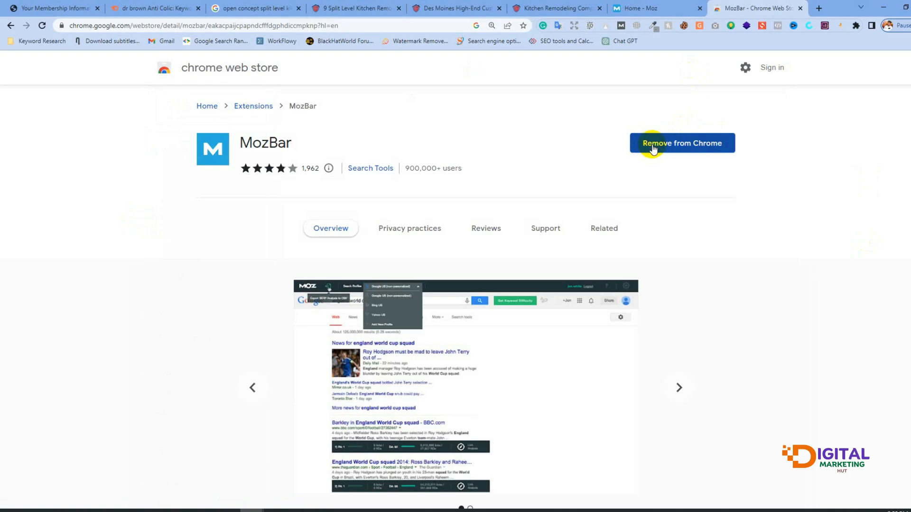
pyautogui.click(856, 26)
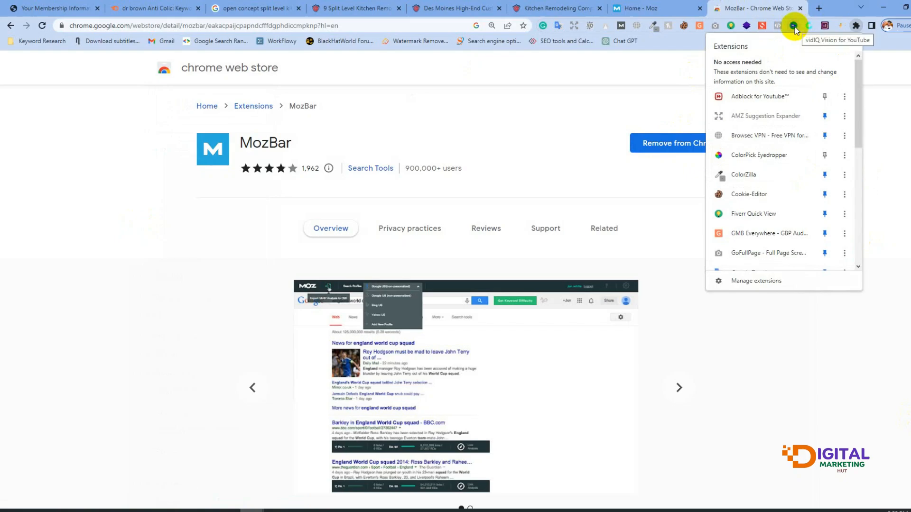
pyautogui.click(621, 26)
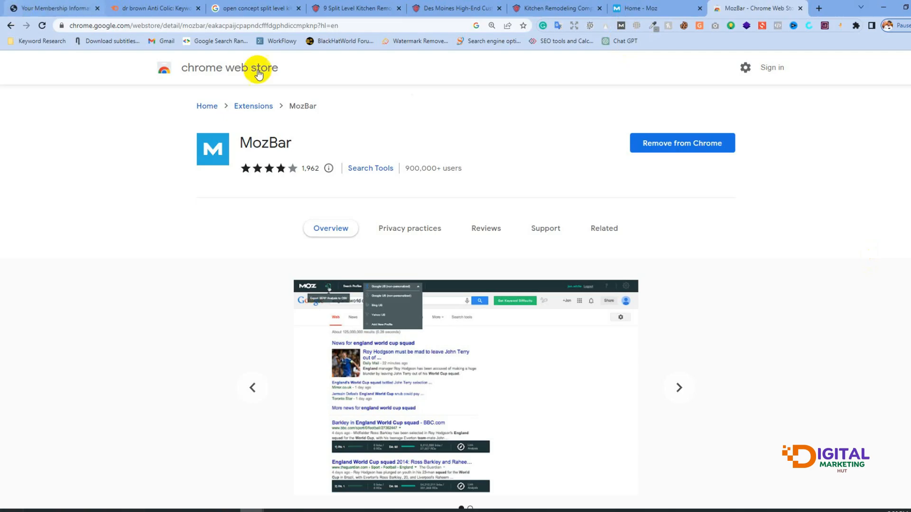
# - Copy the keyword "kitchen remodel checklist" from the Excel workbook and search Google for it in Chrome
pyautogui.moveTo(346, 505)
pyautogui.click(233, 480)
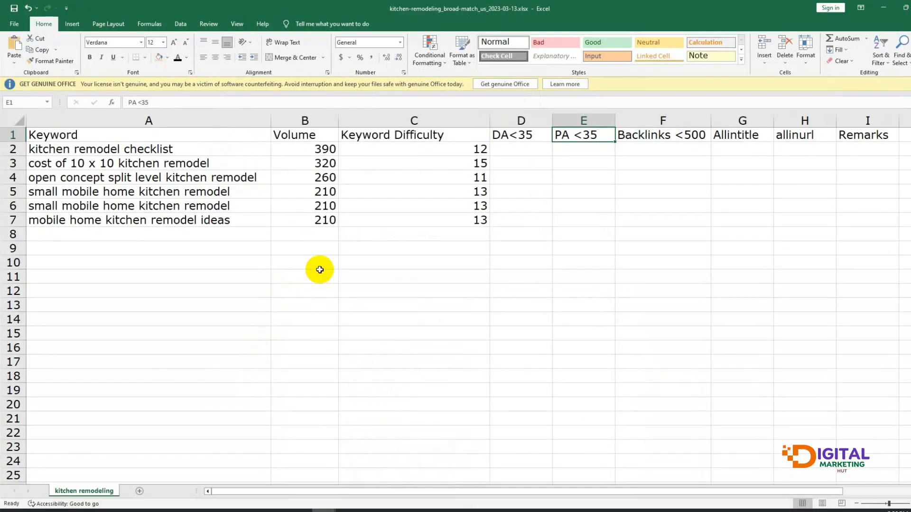
pyautogui.click(192, 148)
pyautogui.click(883, 8)
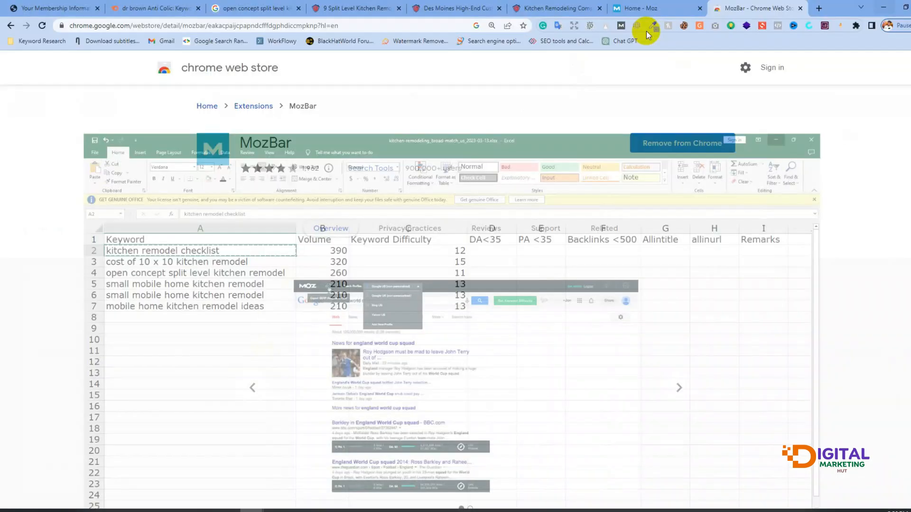
pyautogui.click(444, 28)
pyautogui.write('kitchen remodel checklist')
pyautogui.press('Return')
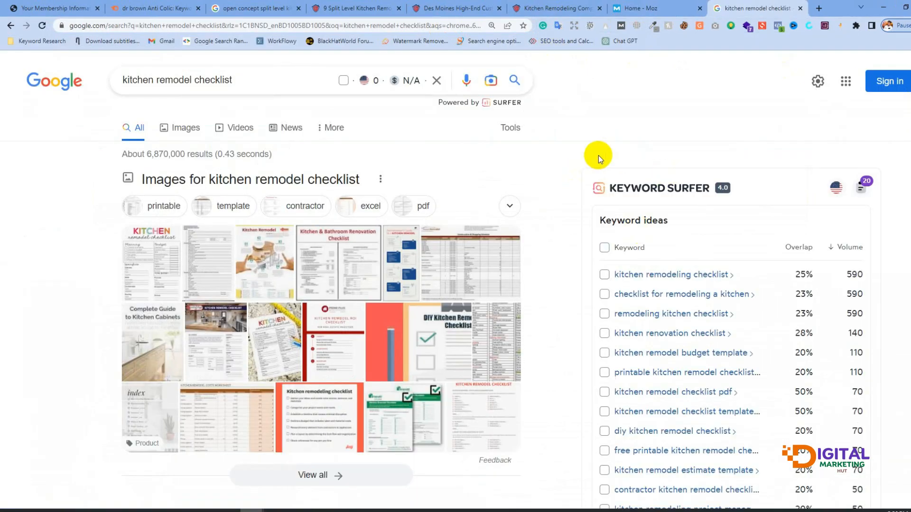
# - Look through the "kitchen remodel checklist" search results and turn on MozBar for the page
pyautogui.scroll(-12, 568, 338)
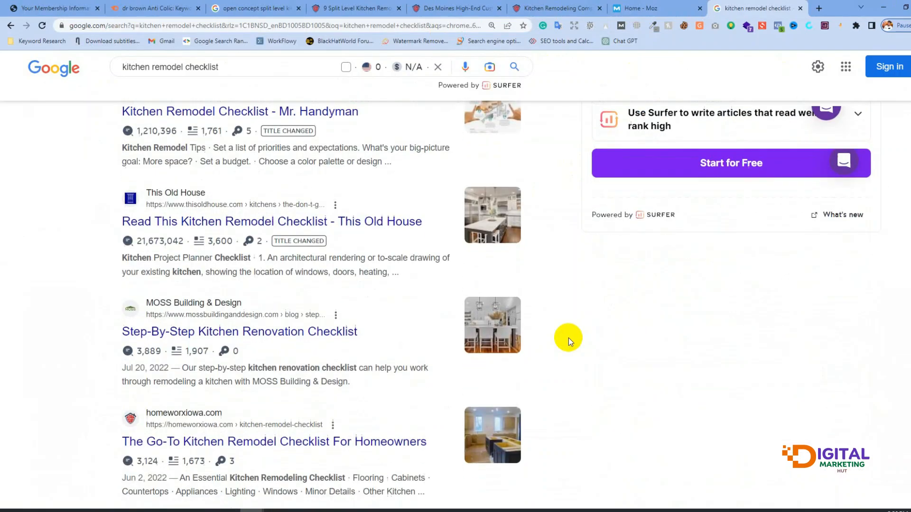
pyautogui.scroll(5, 568, 336)
pyautogui.scroll(-5, 568, 334)
pyautogui.scroll(12, 569, 323)
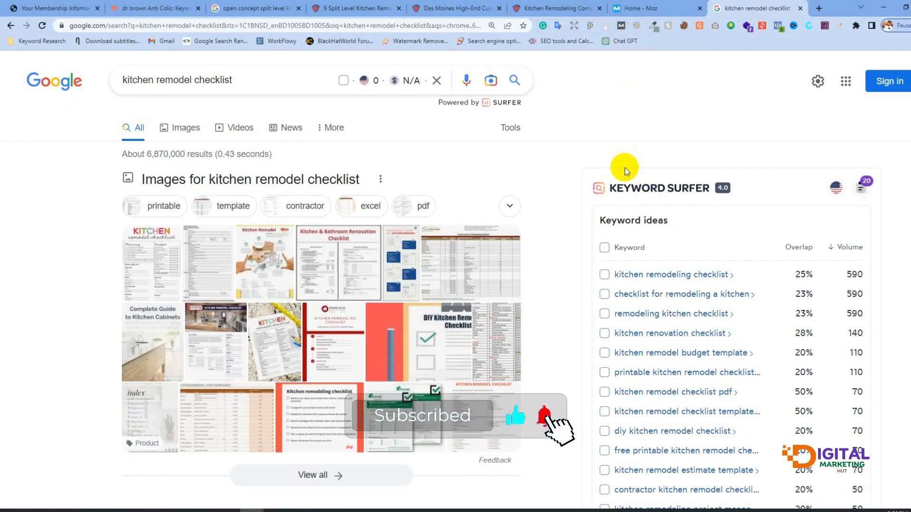
pyautogui.click(622, 26)
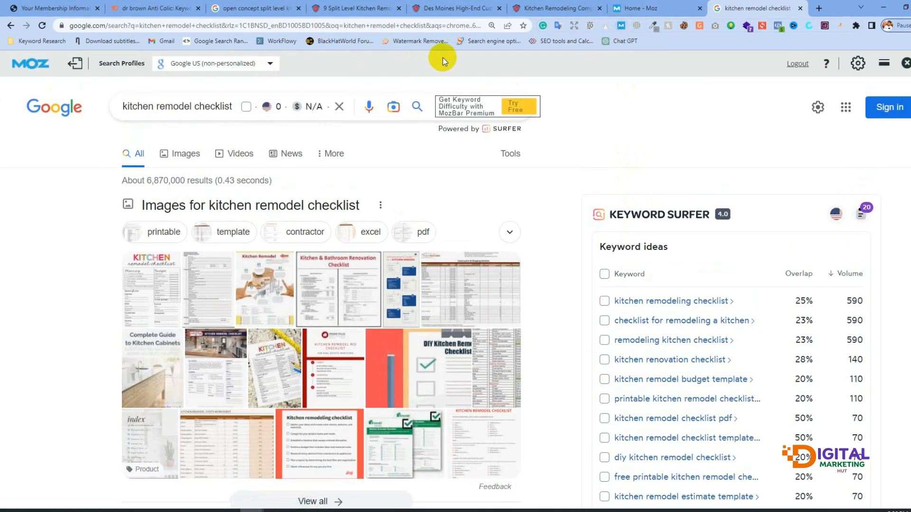
# - Examine the MozBar PA, DA and links data under each "kitchen remodel checklist" result, reloading the results page
pyautogui.scroll(-2, 534, 151)
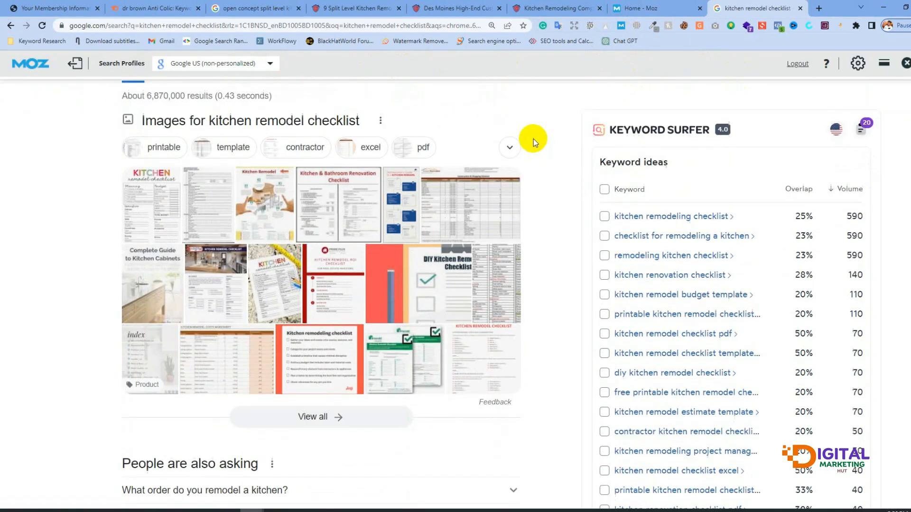
pyautogui.scroll(2, 534, 138)
pyautogui.scroll(-1, 567, 138)
pyautogui.scroll(-10, 568, 139)
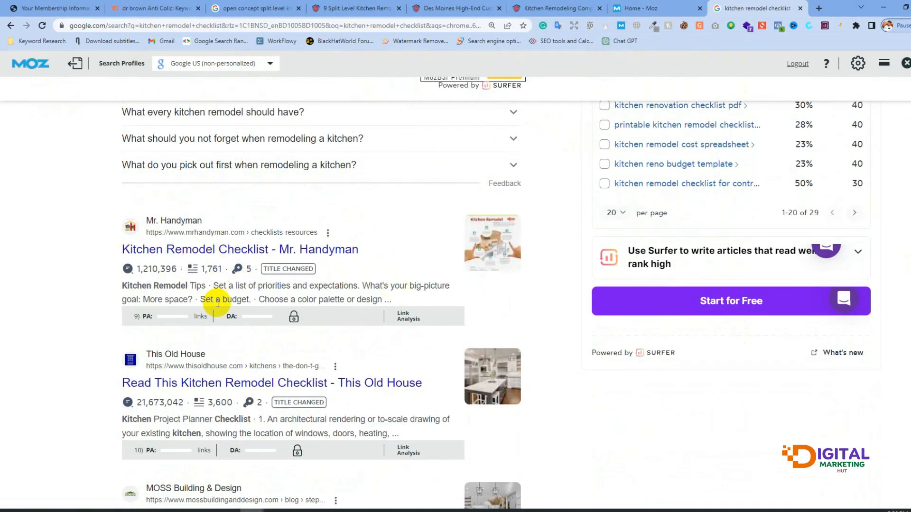
pyautogui.scroll(-2, 376, 311)
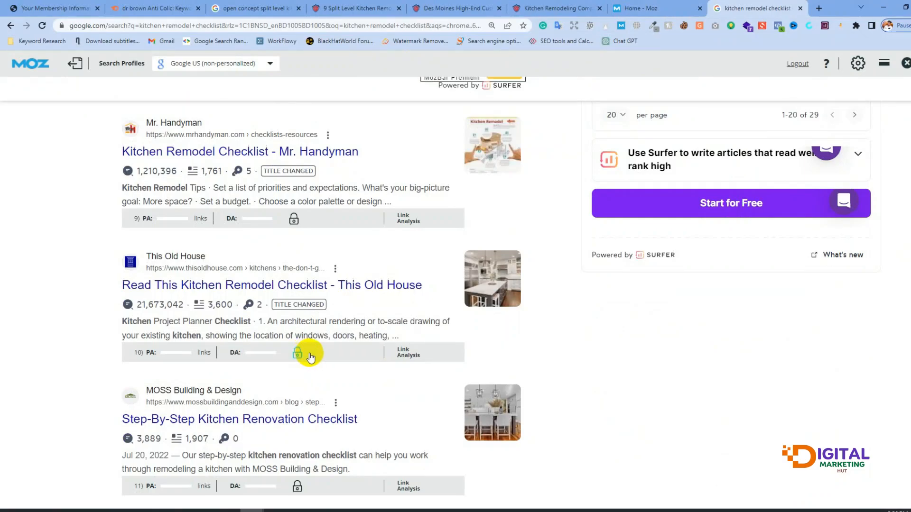
pyautogui.scroll(-3, 232, 342)
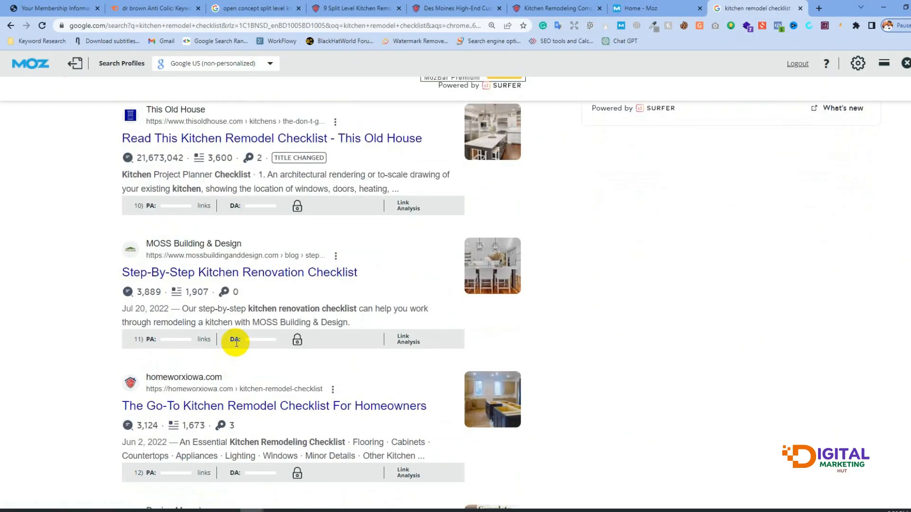
pyautogui.scroll(-2, 235, 344)
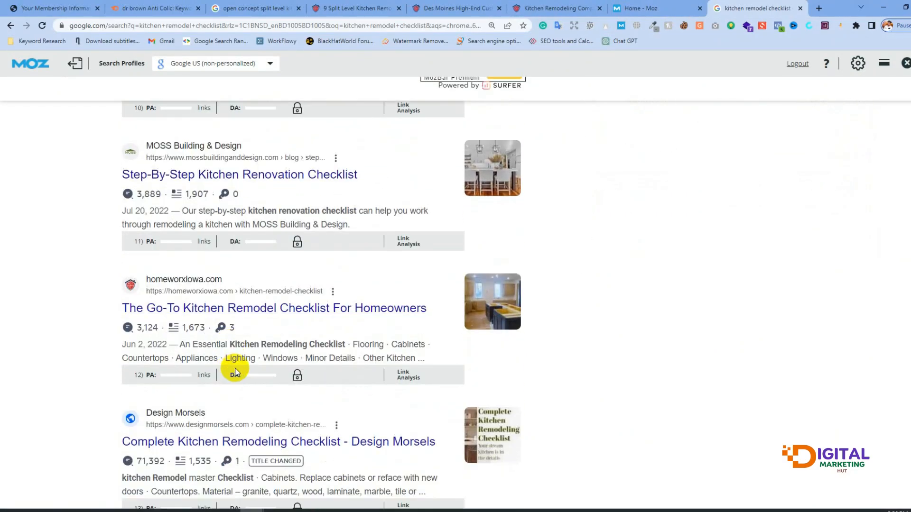
pyautogui.click(42, 27)
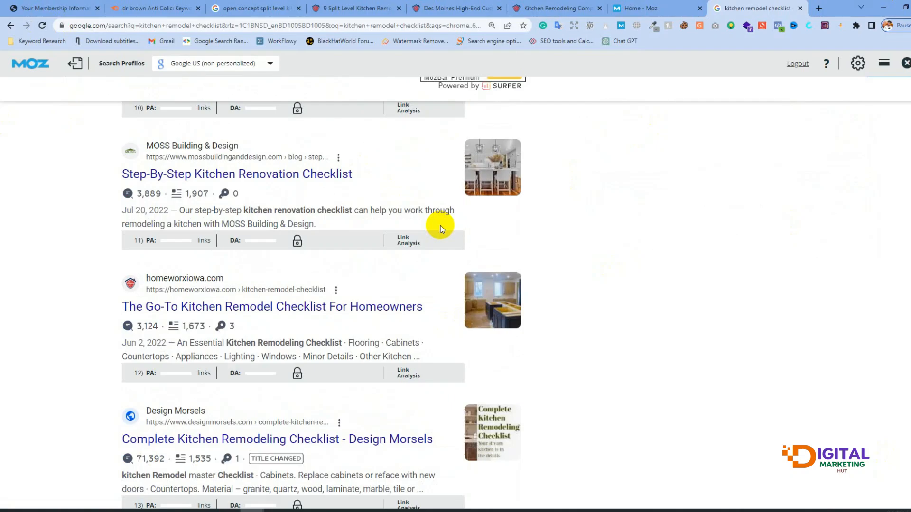
pyautogui.scroll(12, 544, 226)
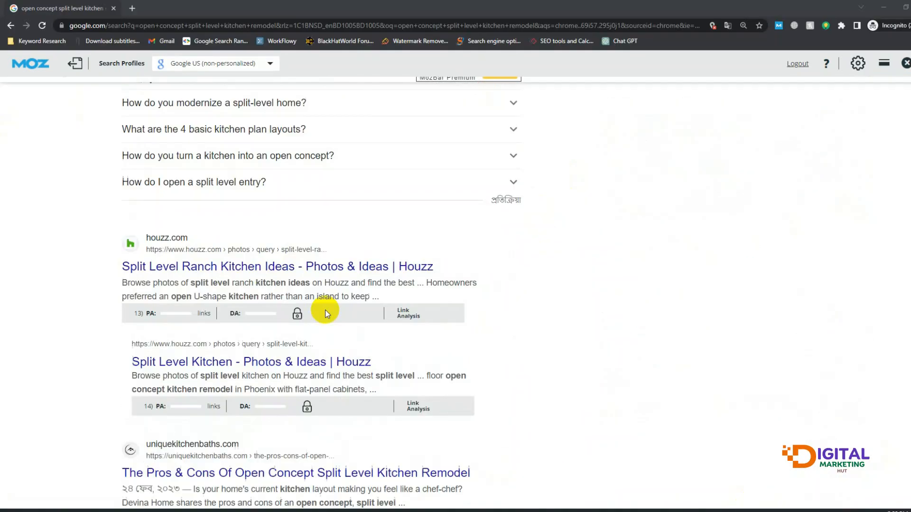
# - Look through the "open concept split level kitchen remodel" Google results and their MozBar metrics in the incognito window
pyautogui.scroll(10, 325, 309)
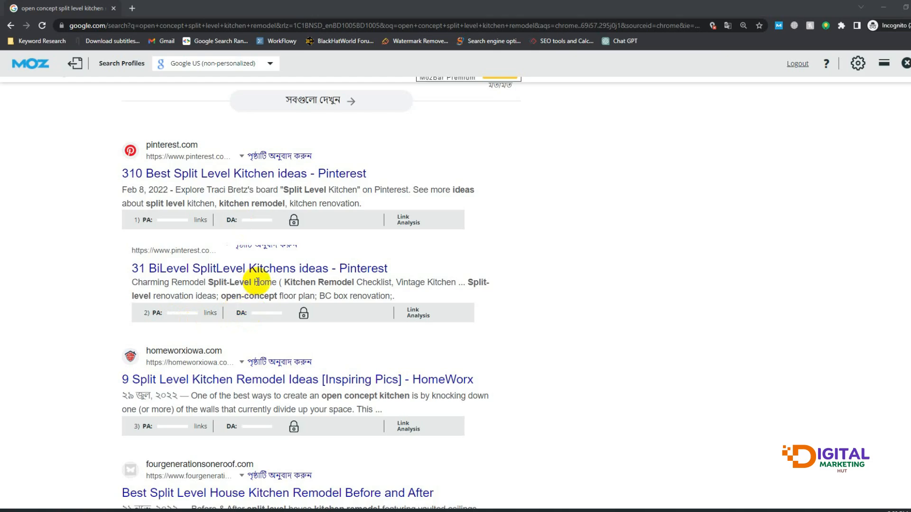
pyautogui.scroll(-2, 227, 213)
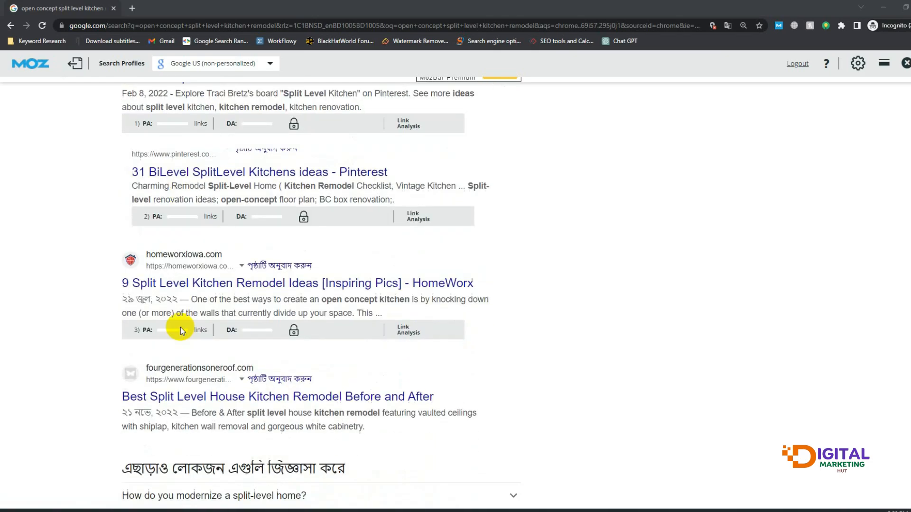
pyautogui.scroll(-5, 290, 237)
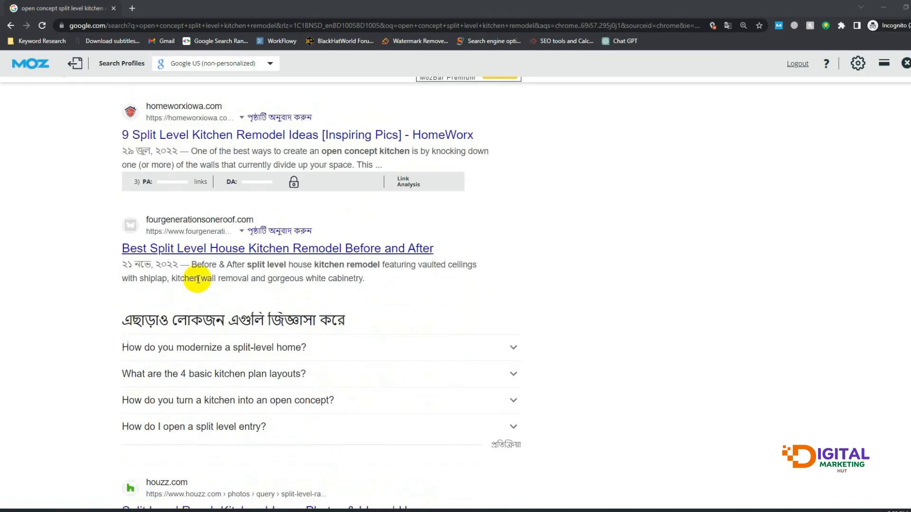
pyautogui.scroll(-3, 183, 264)
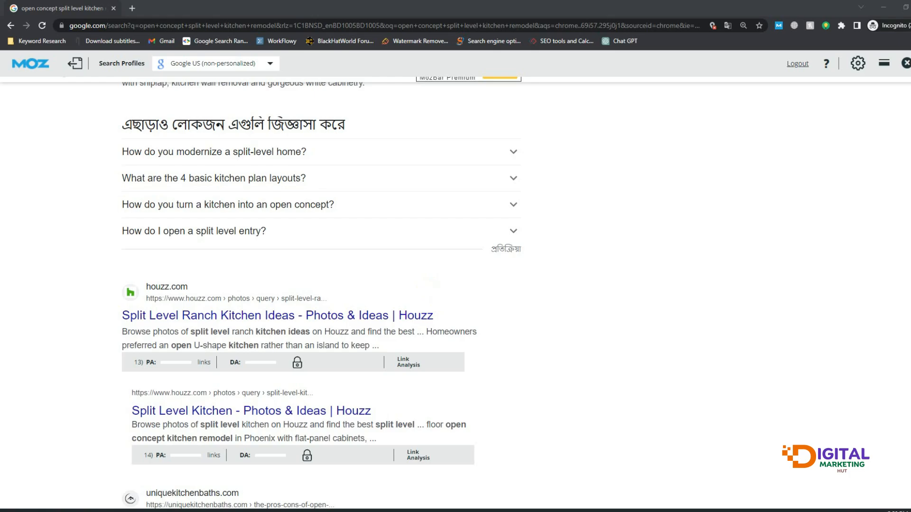
pyautogui.click(475, 24)
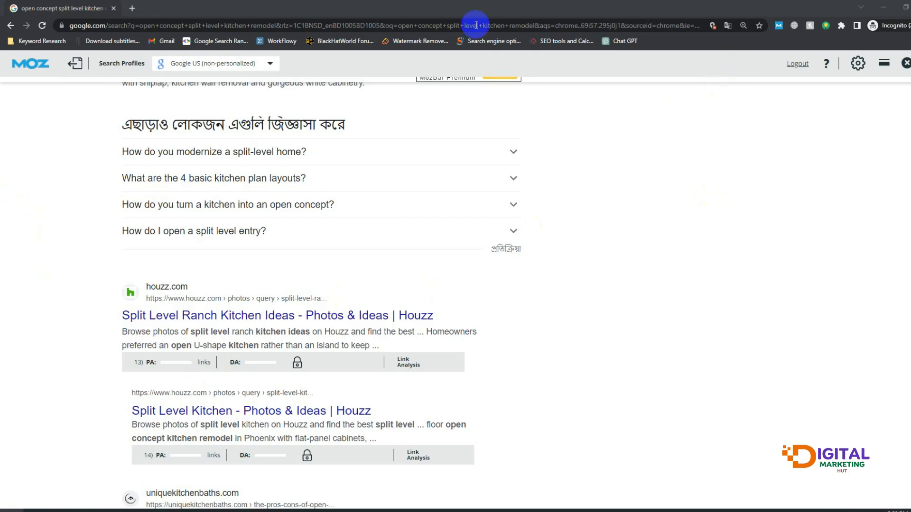
pyautogui.scroll(-1, 190, 304)
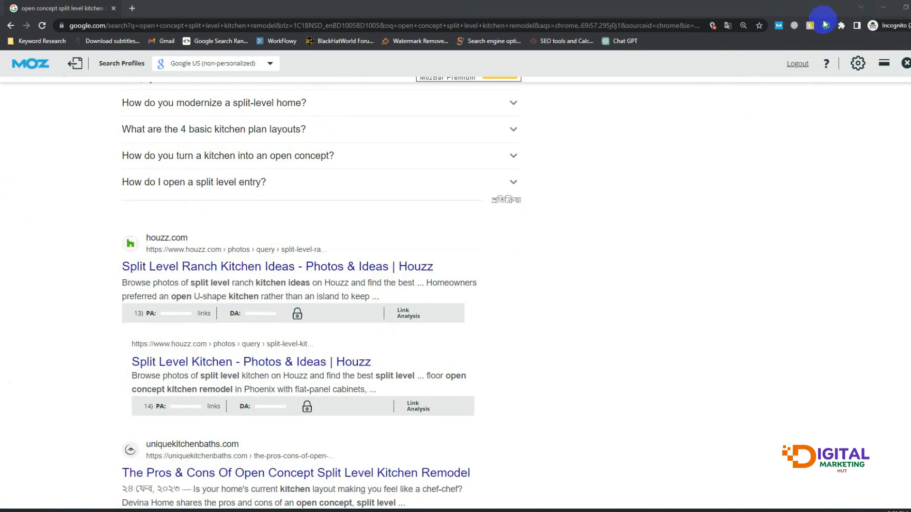
# - Turn on the Browsec VPN with the Singapore location and reload the search results page
pyautogui.click(794, 25)
pyautogui.click(782, 228)
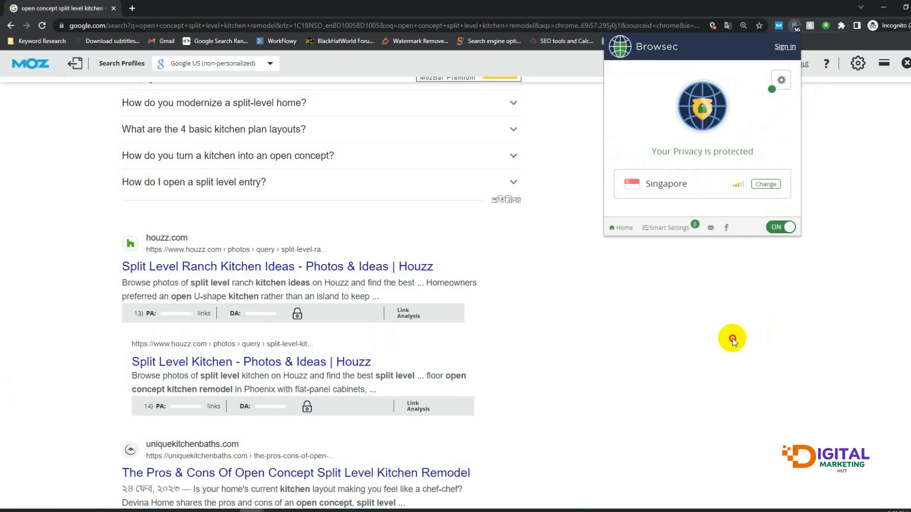
pyautogui.click(732, 340)
pyautogui.click(42, 26)
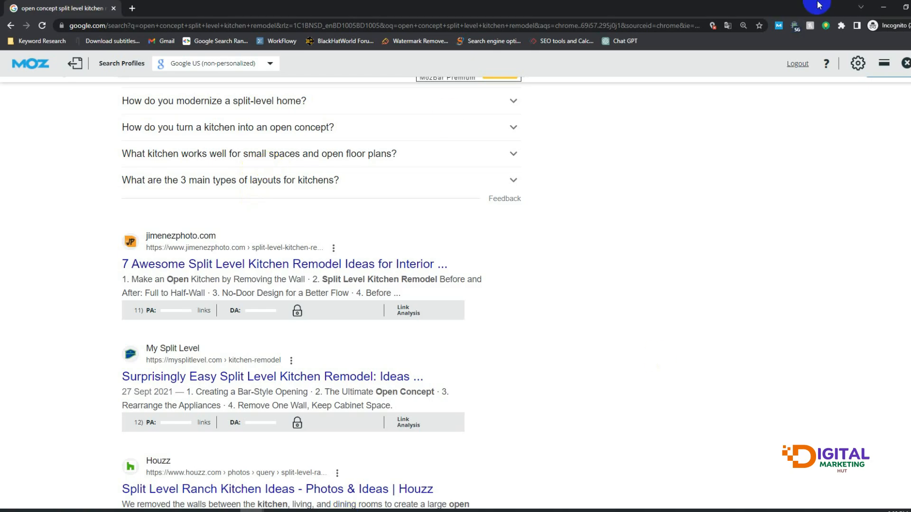
# - Minimize the incognito window, examine the active resources on the Tools Banana membership page in the main browser window, and reload it
pyautogui.click(883, 8)
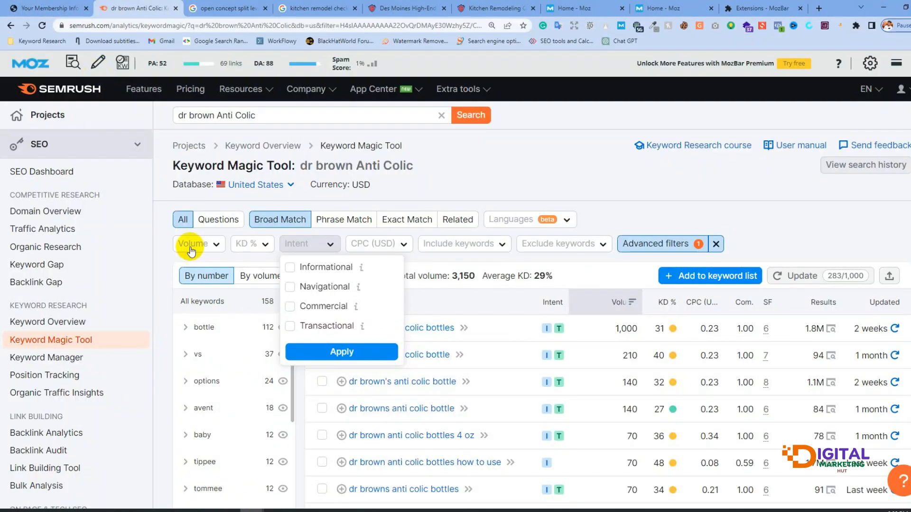
pyautogui.click(98, 8)
pyautogui.click(48, 8)
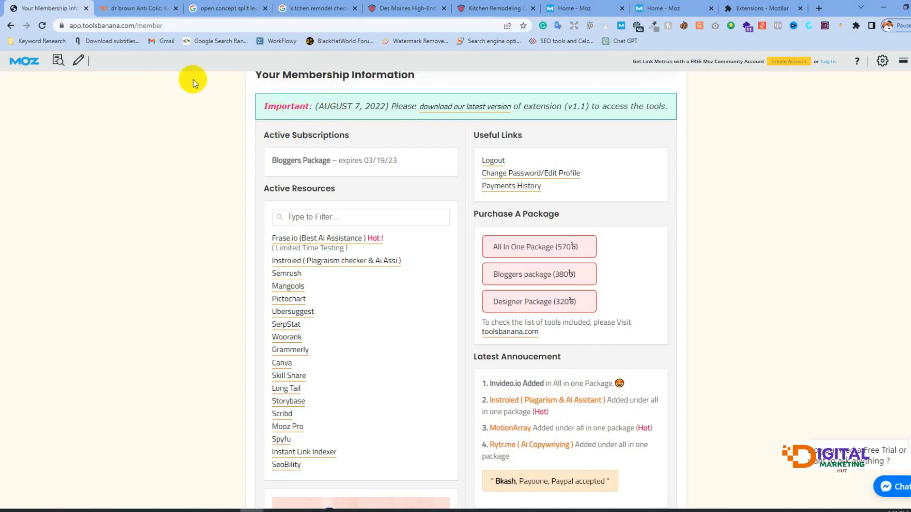
pyautogui.scroll(3, 190, 79)
pyautogui.doubleClick(93, 26)
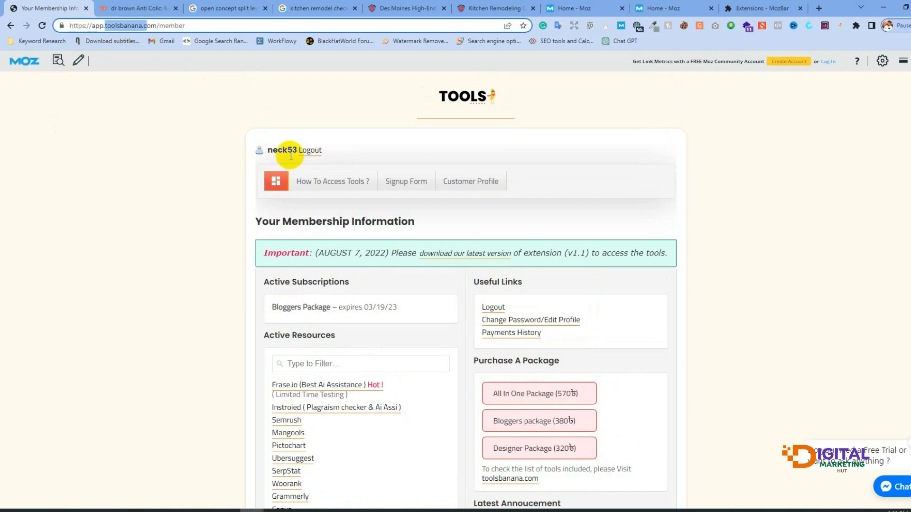
pyautogui.scroll(-3, 273, 295)
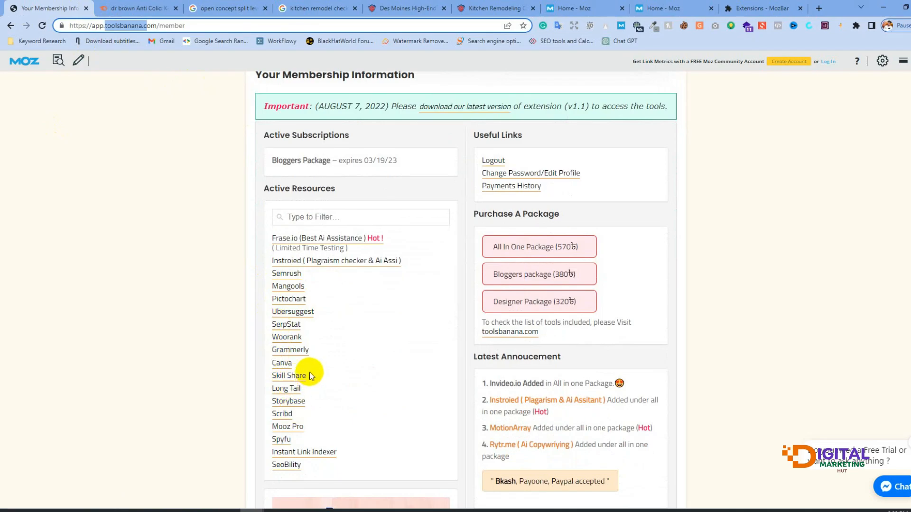
pyautogui.scroll(3, 197, 138)
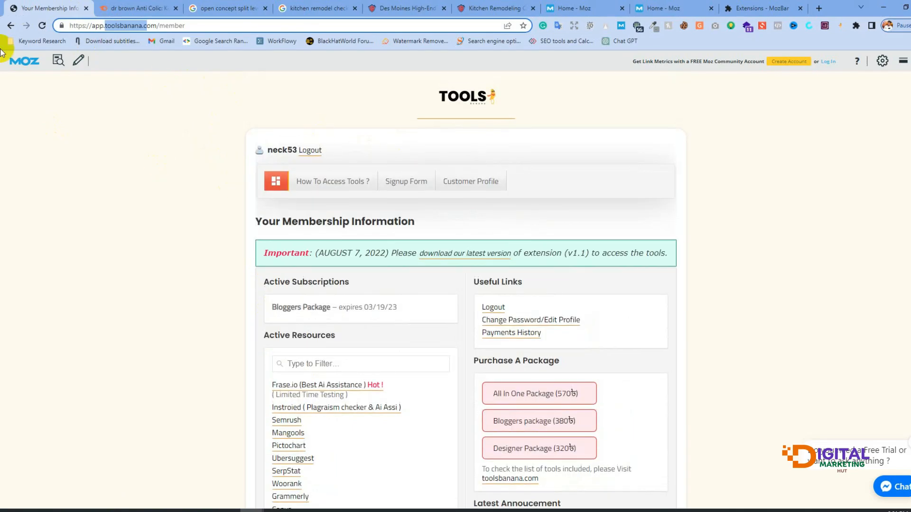
pyautogui.press('Return')
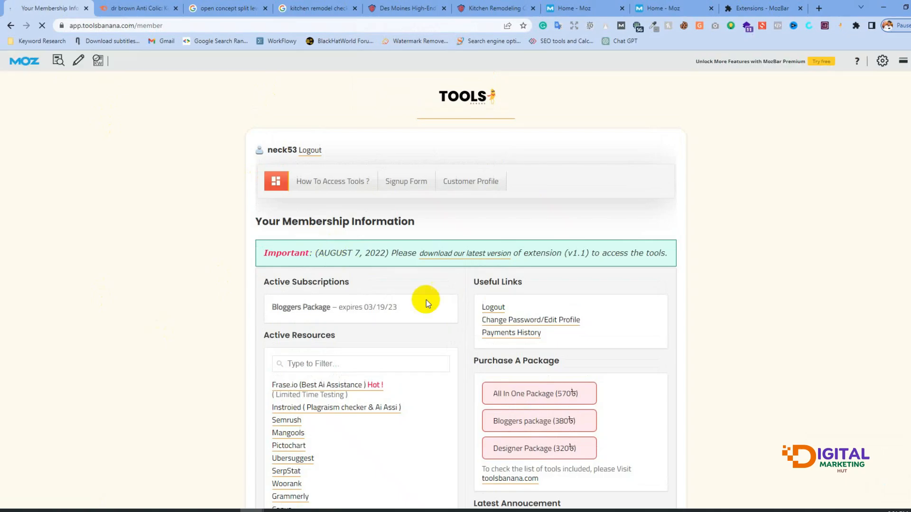
# - Open the bKash payment page for the Bloggers package and activate the payment reference field
pyautogui.scroll(-2, 522, 389)
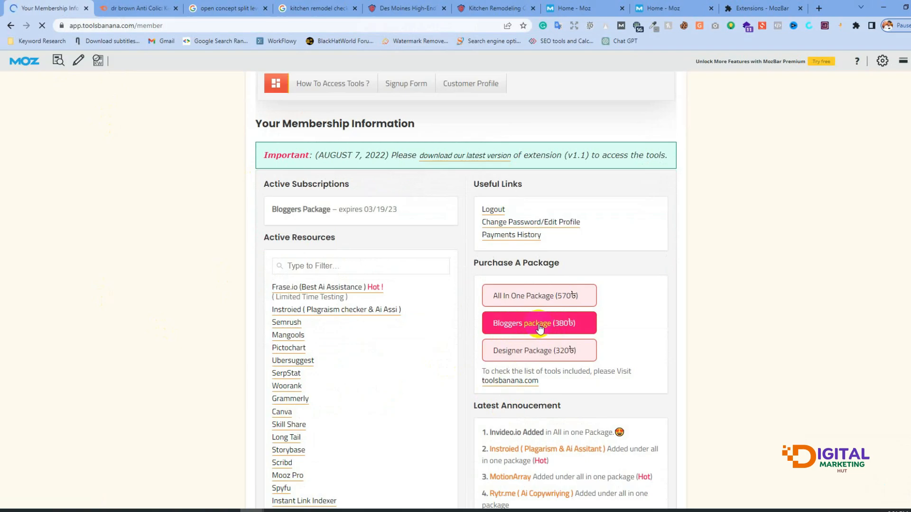
pyautogui.click(539, 326)
pyautogui.click(480, 303)
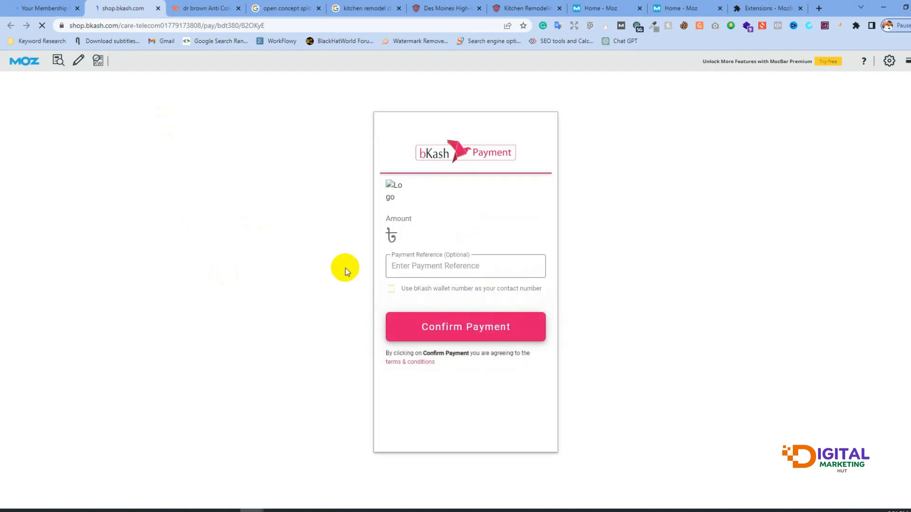
pyautogui.click(472, 268)
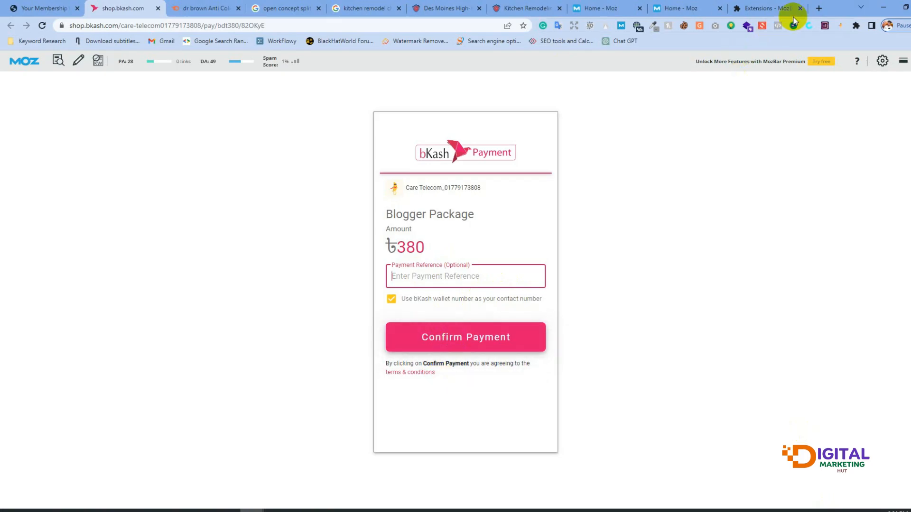
# - Search Google for "light shot" in a new tab and open the Lightshot website
pyautogui.click(818, 8)
pyautogui.write('light shot')
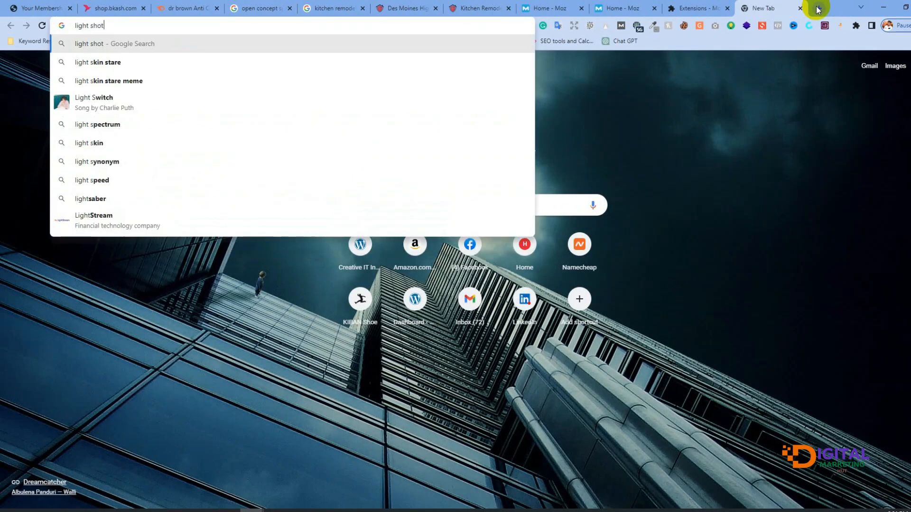
pyautogui.press('Return')
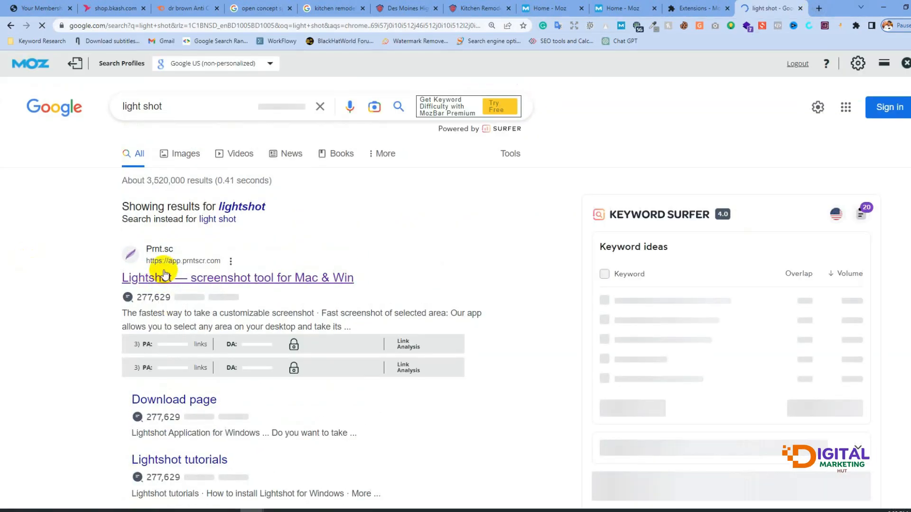
pyautogui.click(180, 276)
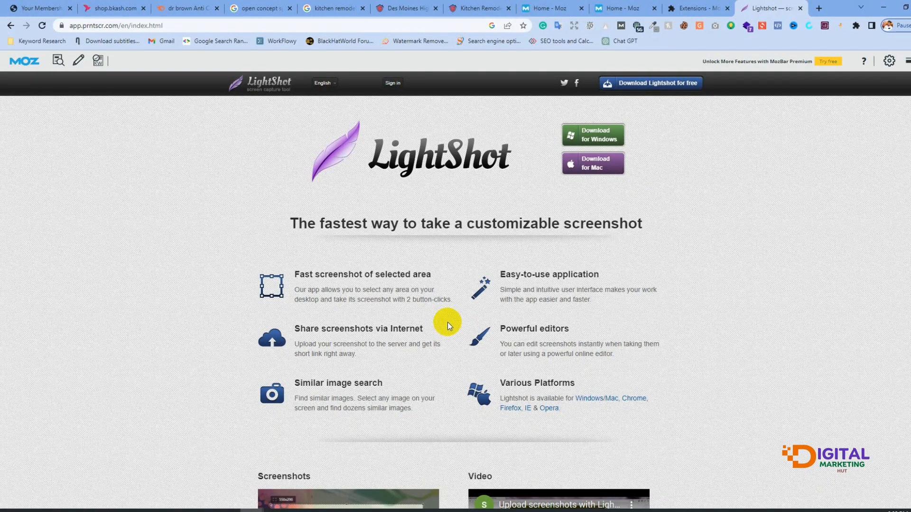
# - Try a Lightshot capture of a 1401x660 area of the Lightshot homepage and discard it
pyautogui.press('Print')
pyautogui.moveTo(94, 95); pyautogui.dragTo(779, 418)
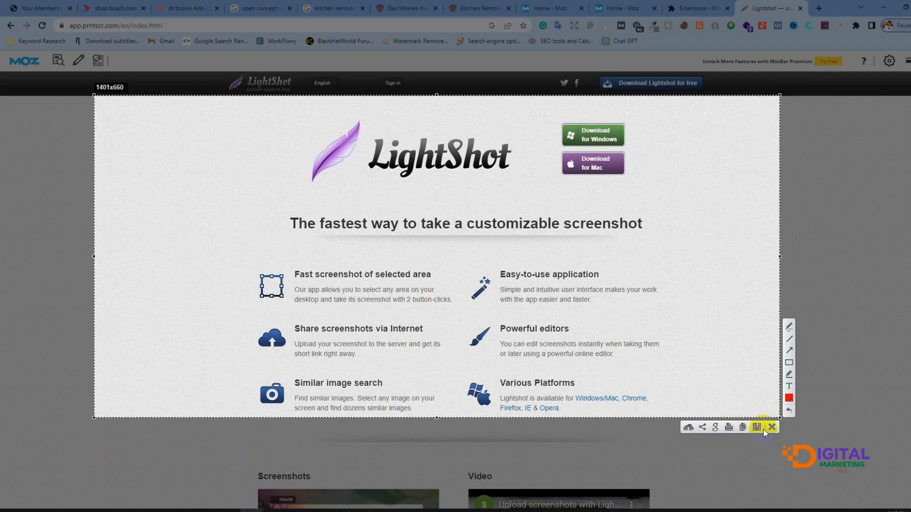
pyautogui.click(771, 427)
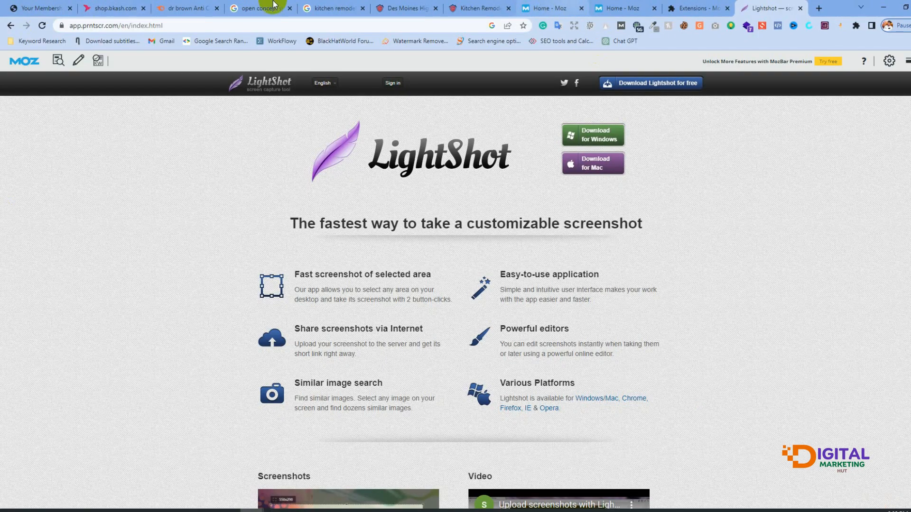
# - Search Google for "print screen button on keyboard" in a new tab and show the image results
pyautogui.click(818, 8)
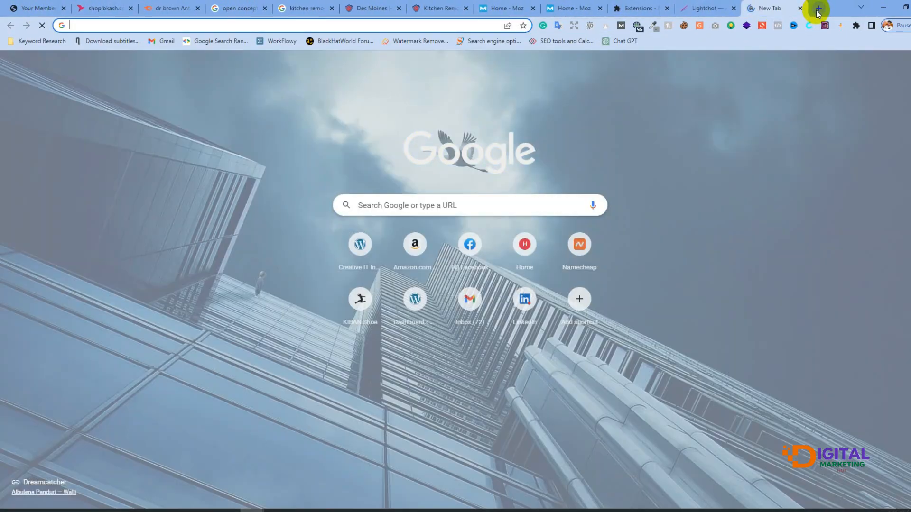
pyautogui.write('print')
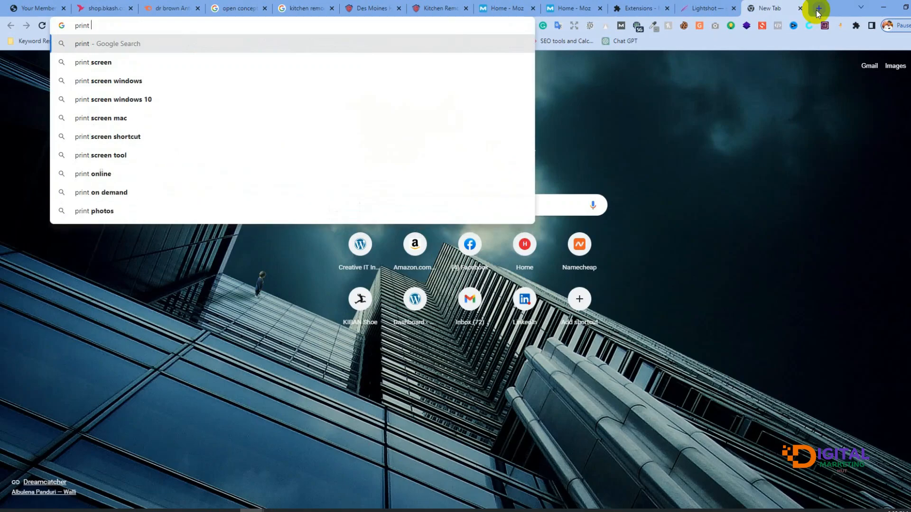
pyautogui.write(' sc')
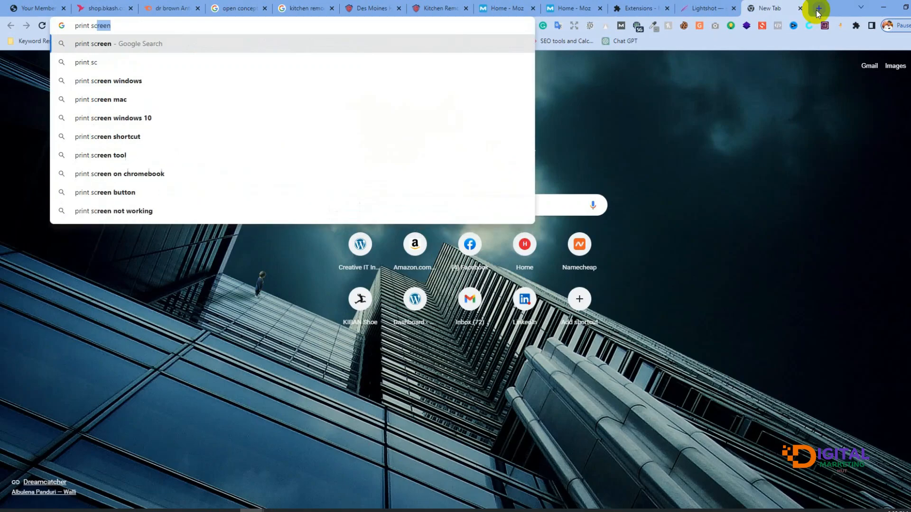
pyautogui.write('reen')
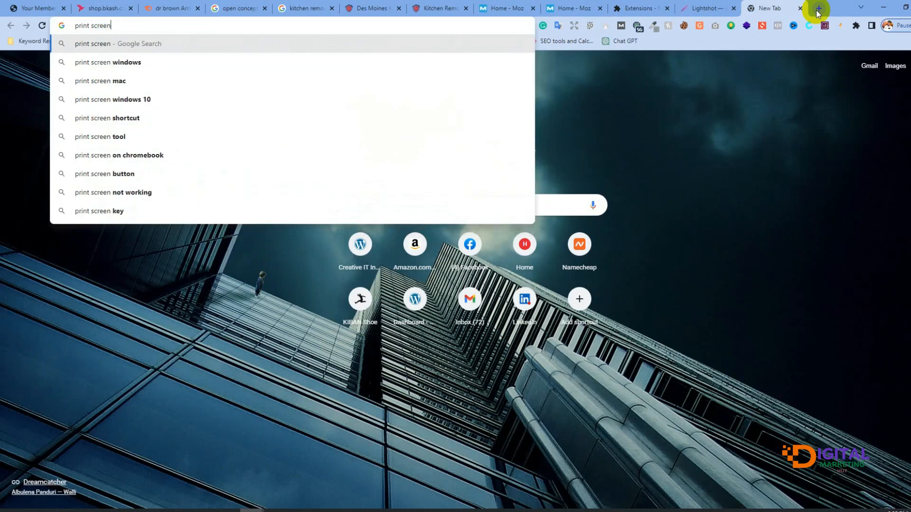
pyautogui.write(' buttn')
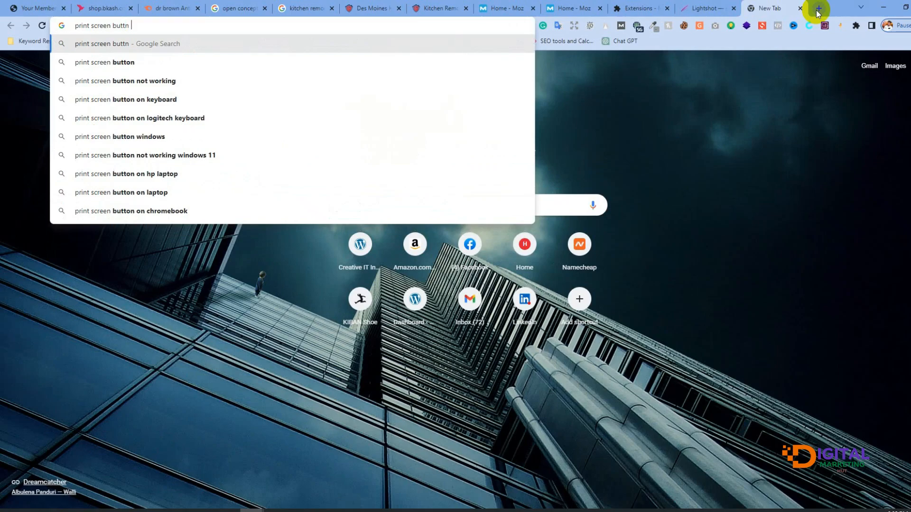
pyautogui.click(204, 98)
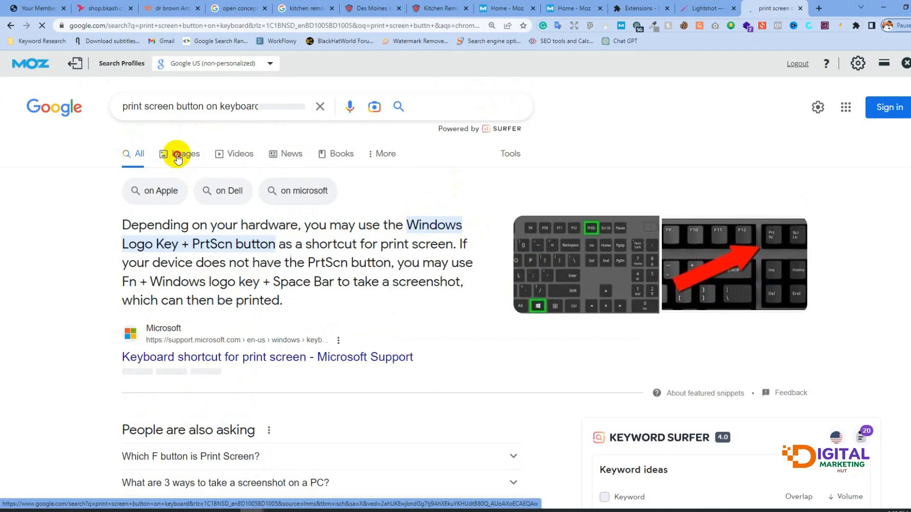
pyautogui.click(545, 270)
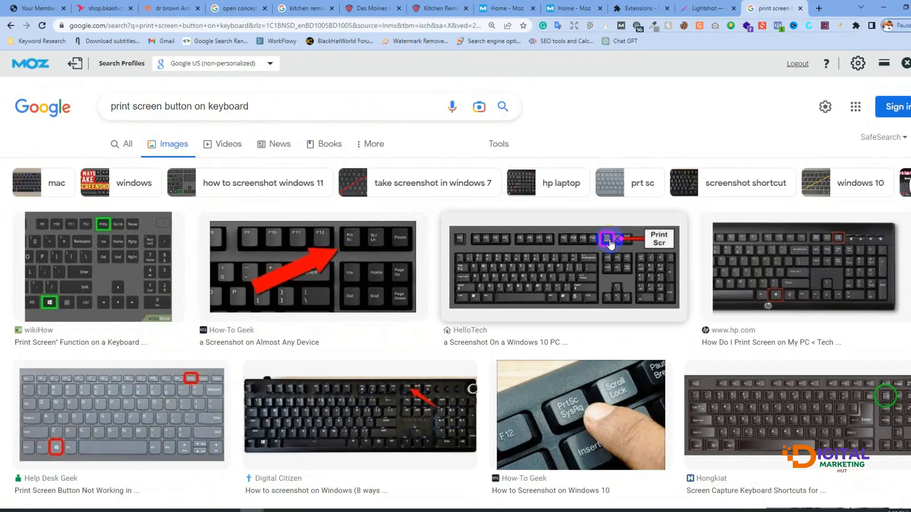
# - Capture a 1482x770 area of the image results with Lightshot and draw a red rectangle beneath the search box, around Tools
pyautogui.press('Print')
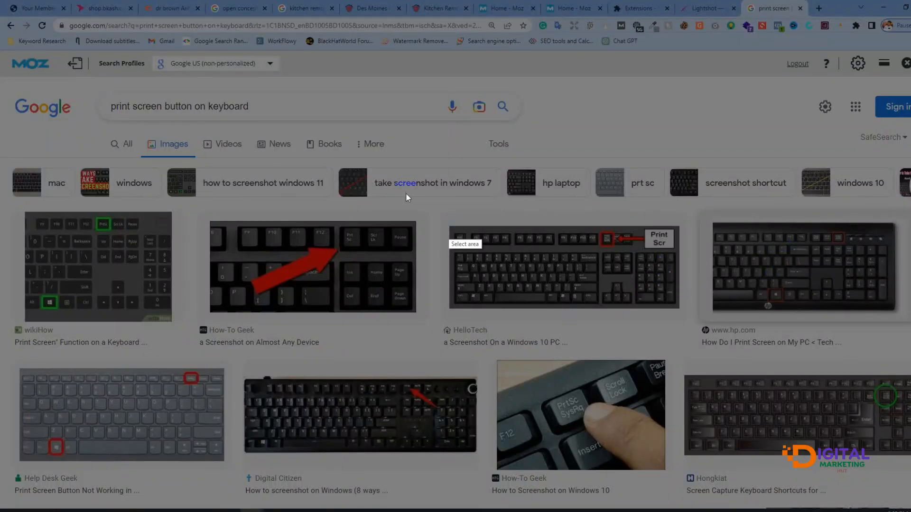
pyautogui.moveTo(176, 69); pyautogui.dragTo(901, 444)
pyautogui.moveTo(862, 329); pyautogui.dragTo(798, 298)
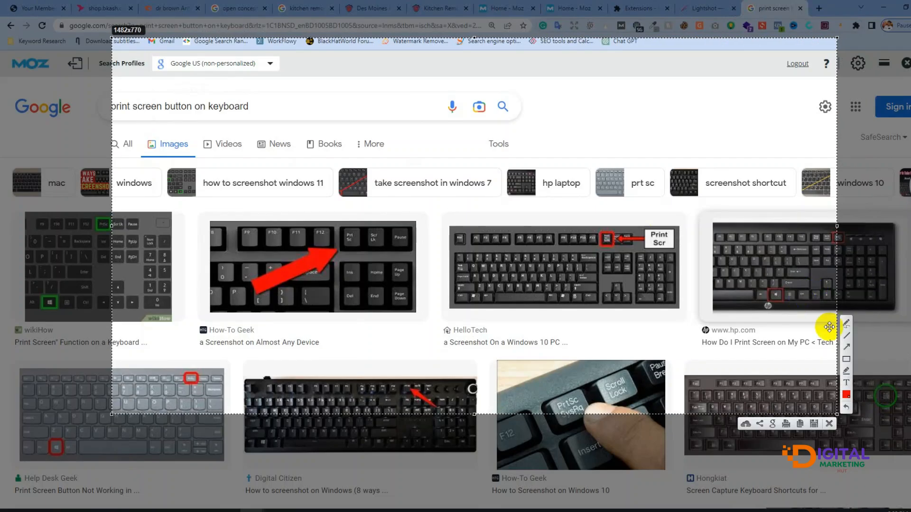
pyautogui.moveTo(433, 112); pyautogui.dragTo(758, 167)
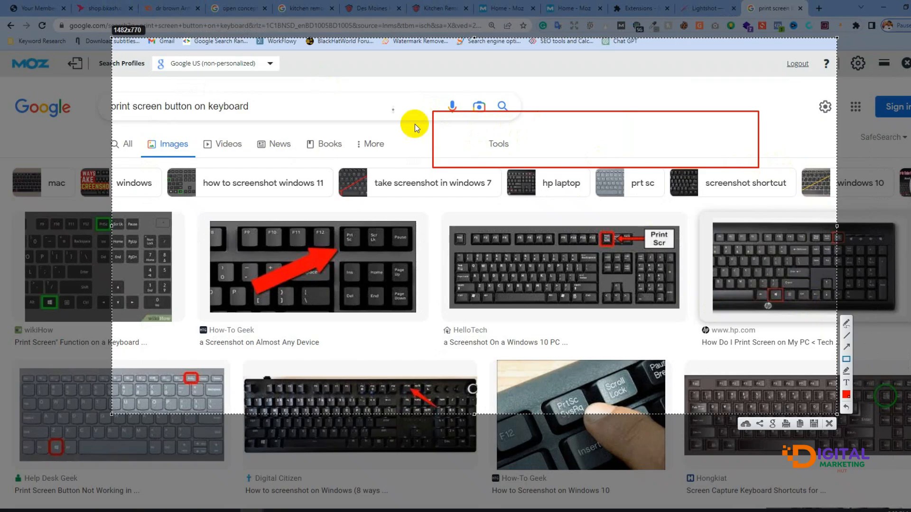
# - Try to save the annotated screenshot to the Desktop as a PNG, and cancel the save
pyautogui.click(814, 424)
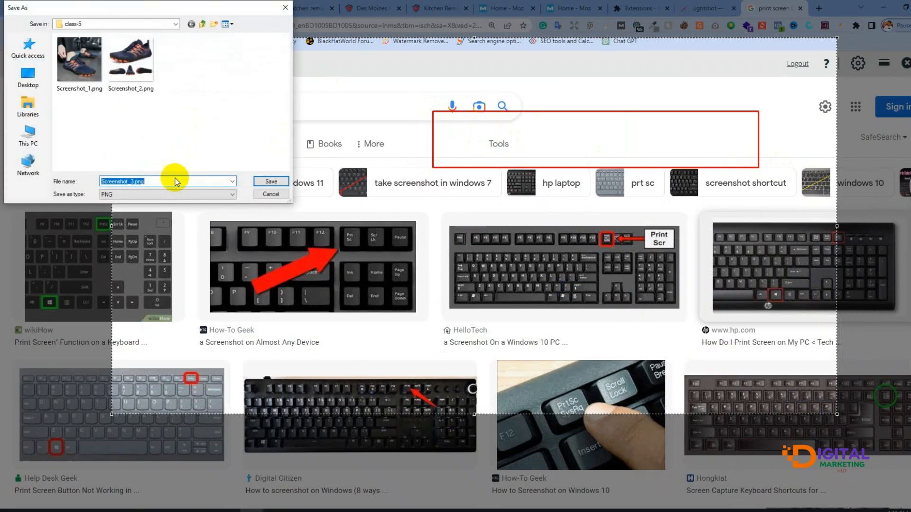
pyautogui.click(21, 81)
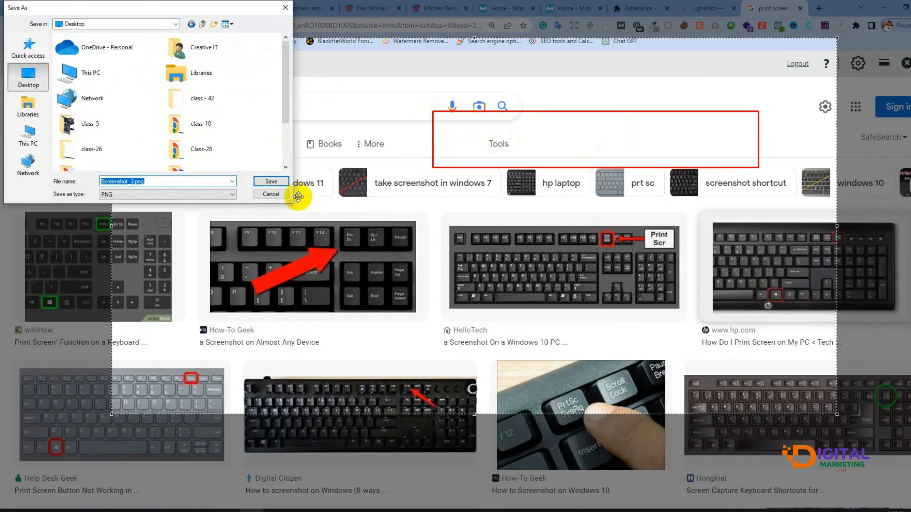
pyautogui.click(271, 195)
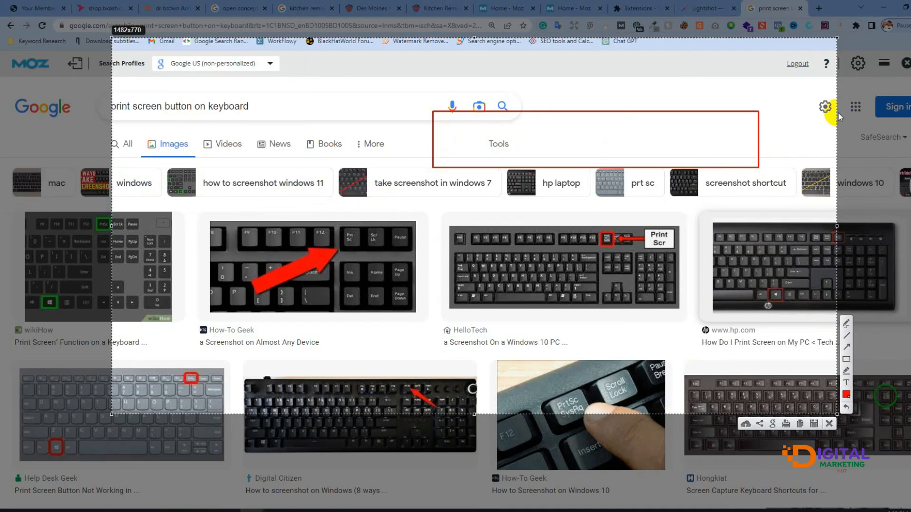
# - Discard the annotated Lightshot capture and try to start a ToolsBanana.com support chat from the membership page
pyautogui.click(829, 423)
pyautogui.click(3, 4)
pyautogui.click(594, 116)
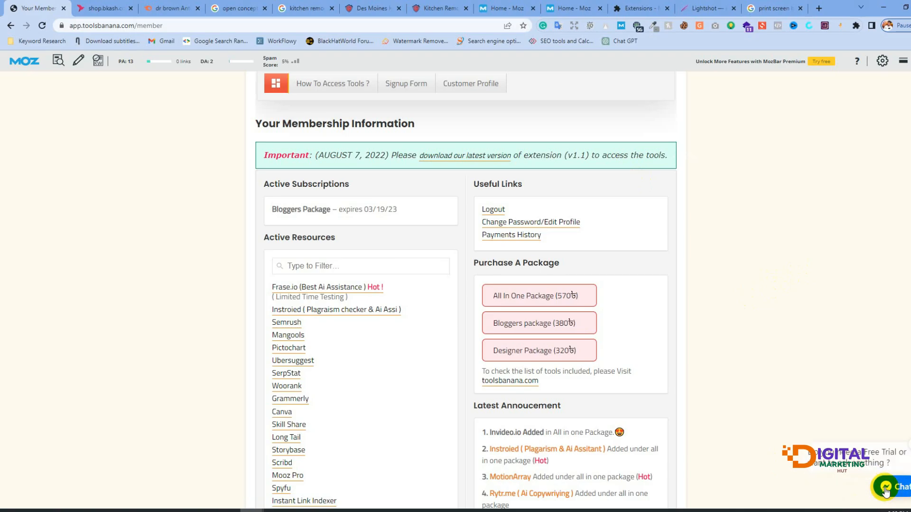
pyautogui.click(885, 492)
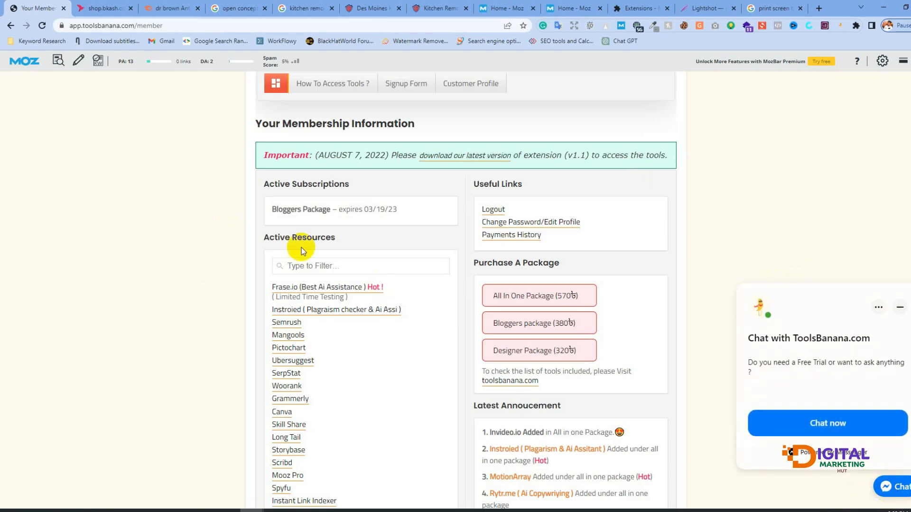
pyautogui.click(871, 420)
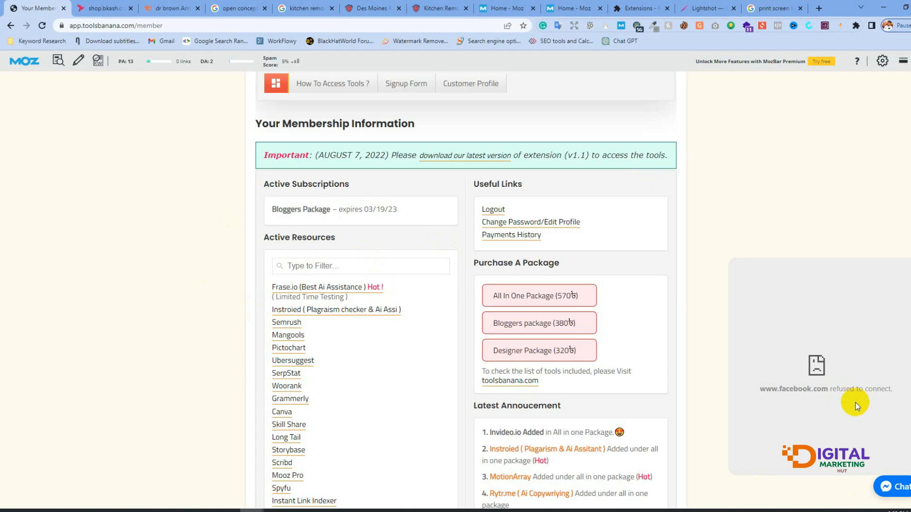
# - Turn off the Browsec VPN, reload the membership page and enter the ToolsBanana.com chat as a guest
pyautogui.click(637, 26)
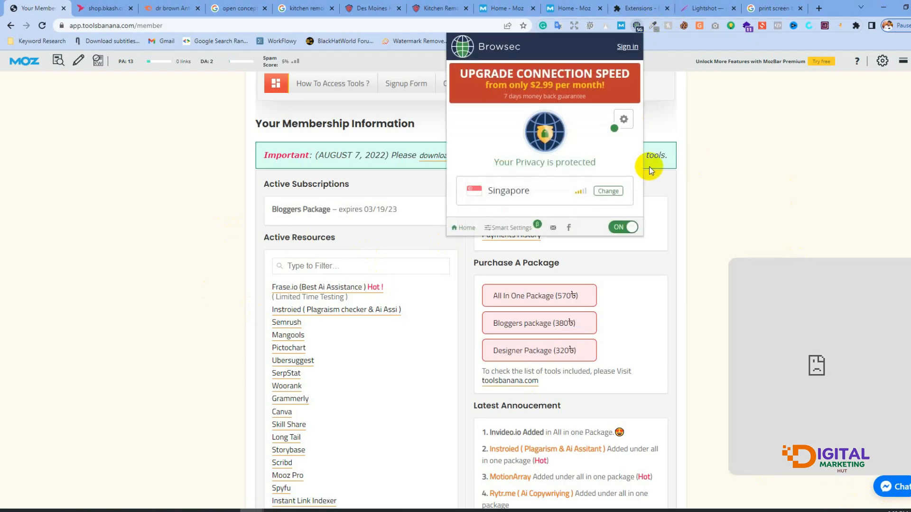
pyautogui.click(621, 225)
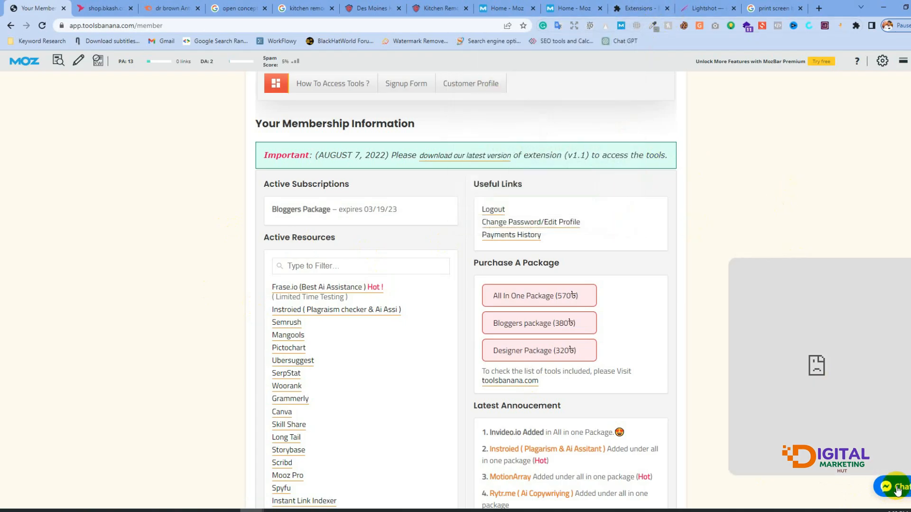
pyautogui.click(42, 26)
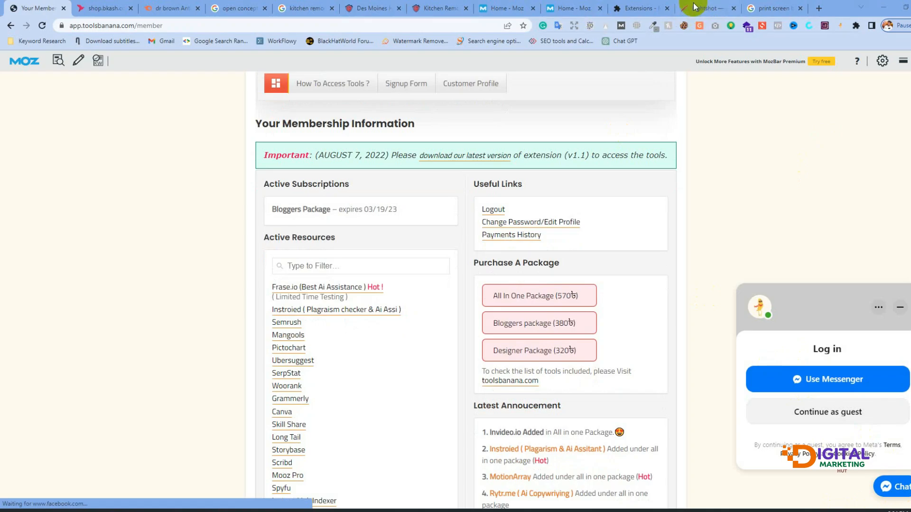
pyautogui.click(813, 416)
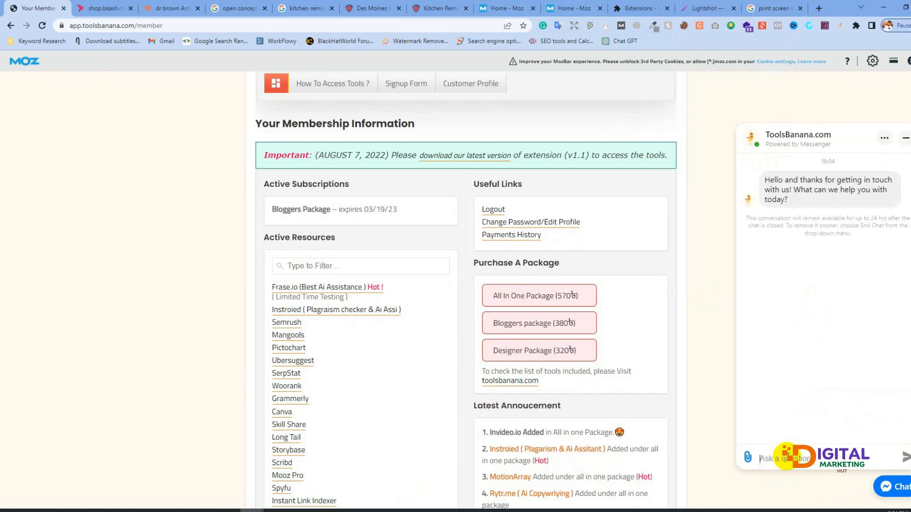
# - Highlight the account username on the membership page and try to attach a file in the ToolsBanana.com chat
pyautogui.scroll(2, 272, 173)
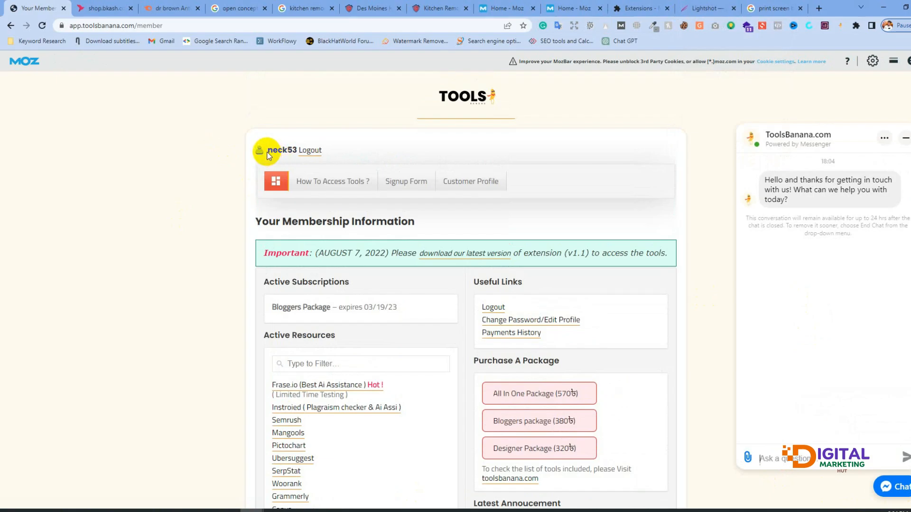
pyautogui.moveTo(267, 151); pyautogui.dragTo(295, 152)
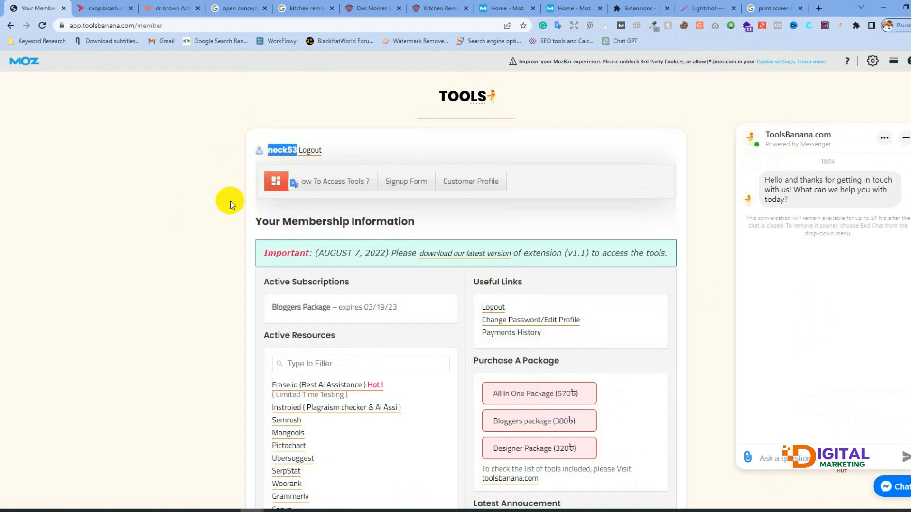
pyautogui.click(825, 459)
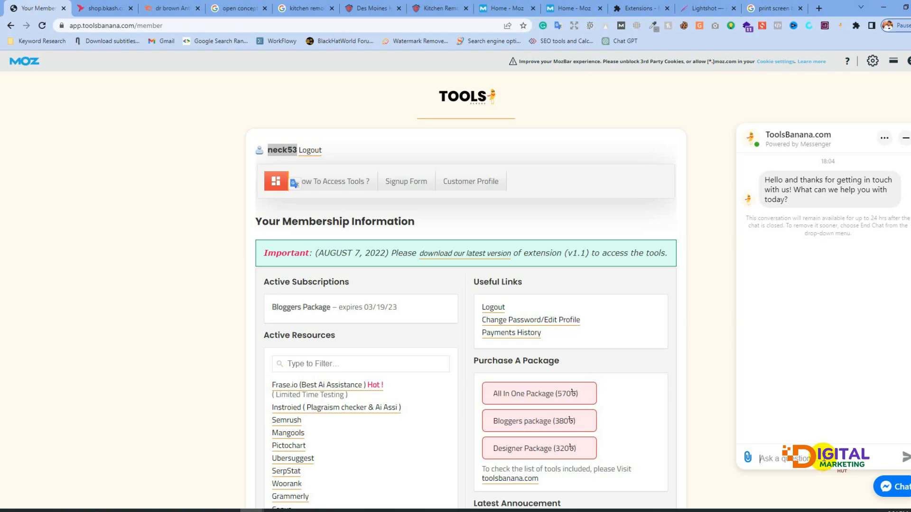
pyautogui.click(748, 458)
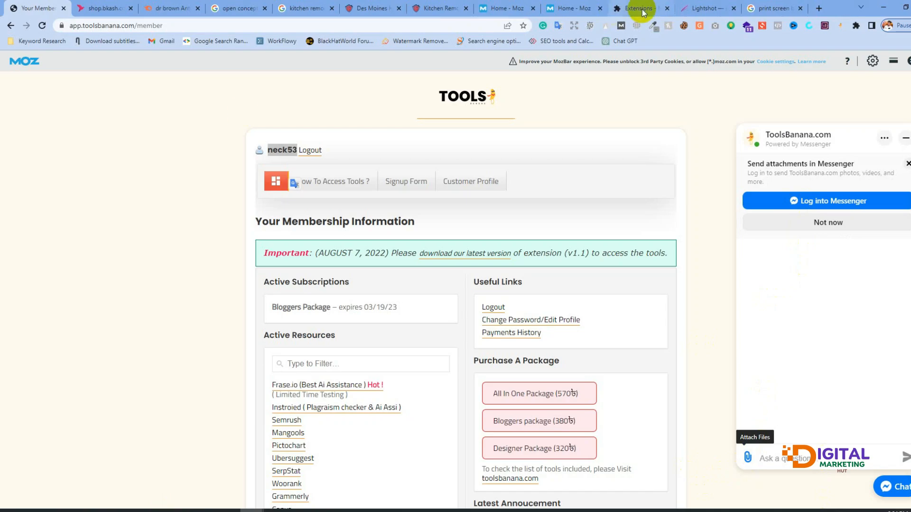
# - Capture a 1519x635 area of Semrush's Keyword Magic Tool page with Lightshot, upload it and copy its link
pyautogui.click(693, 8)
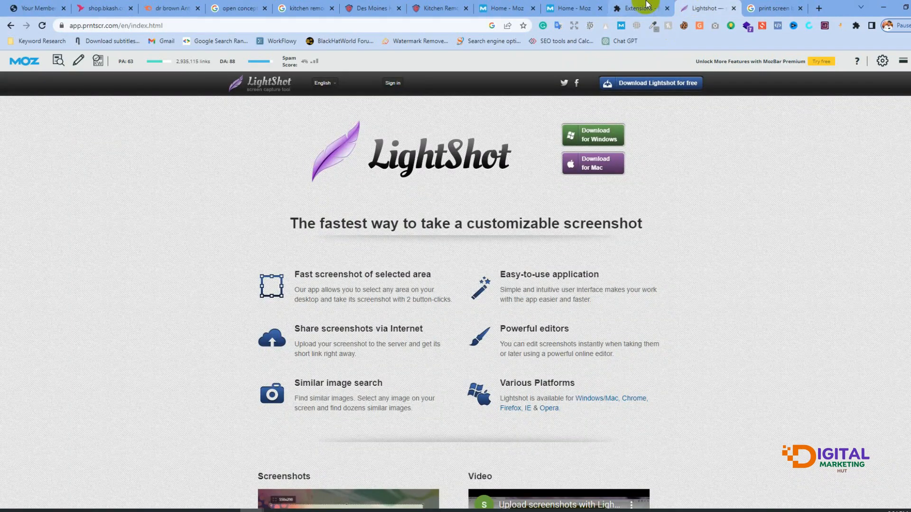
pyautogui.click(172, 9)
pyautogui.press('Print')
pyautogui.moveTo(135, 118); pyautogui.dragTo(877, 428)
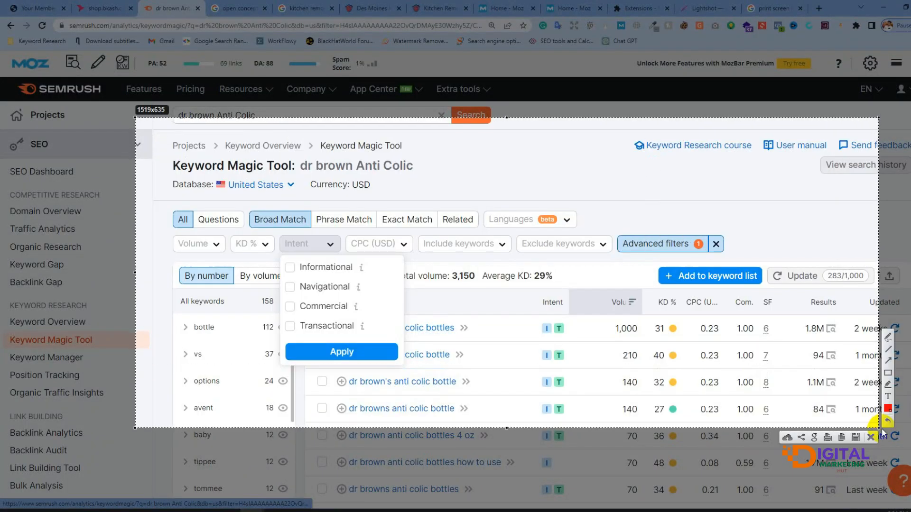
pyautogui.click(786, 437)
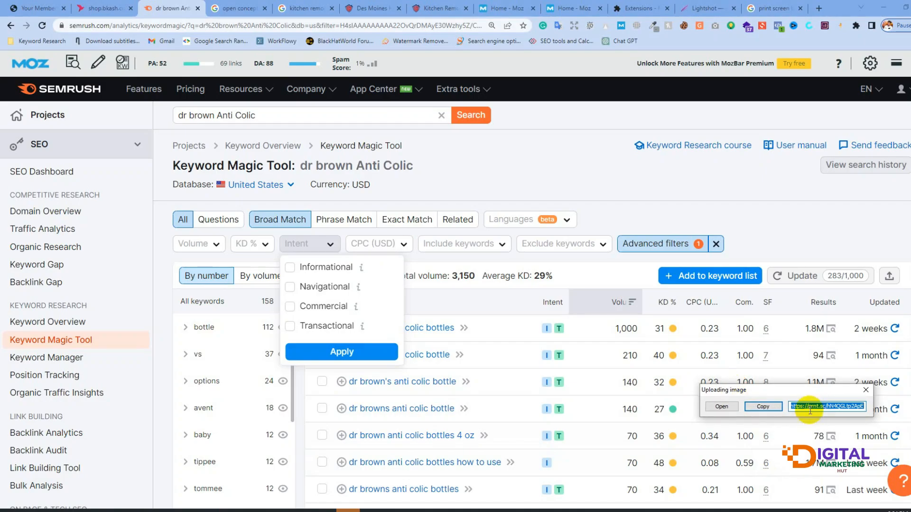
pyautogui.click(763, 407)
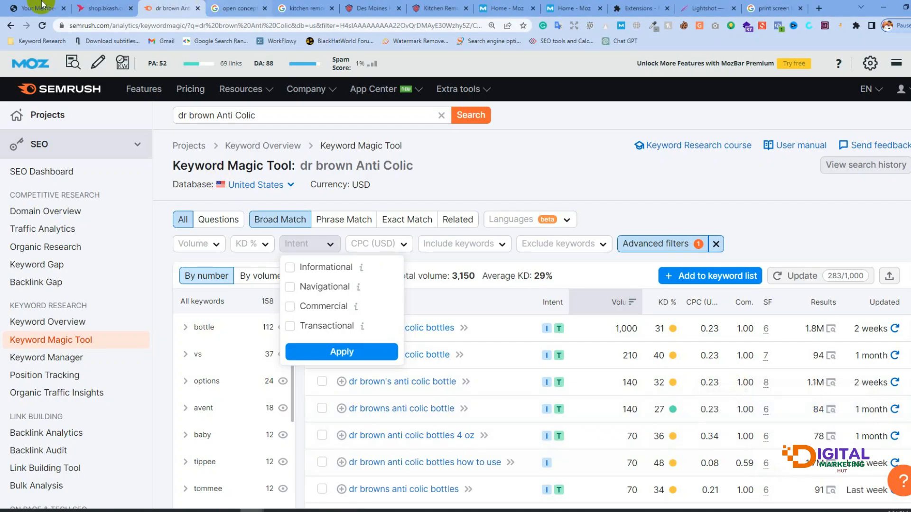
# - Paste the screenshot link into the ToolsBanana.com chat message, and open the same link in a new tab to check the image
pyautogui.hotkey('ctrl', '1')
pyautogui.hotkey('ctrl', 'v')
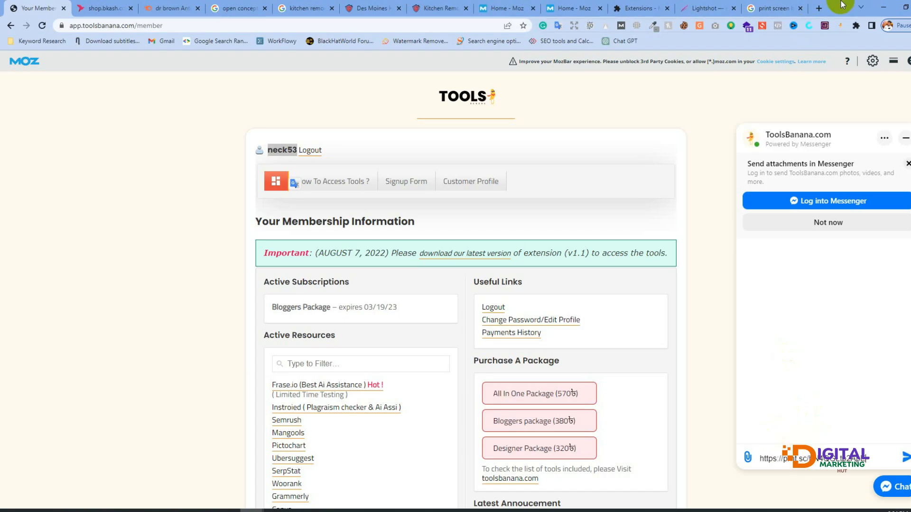
pyautogui.click(823, 8)
pyautogui.hotkey('ctrl', 'v')
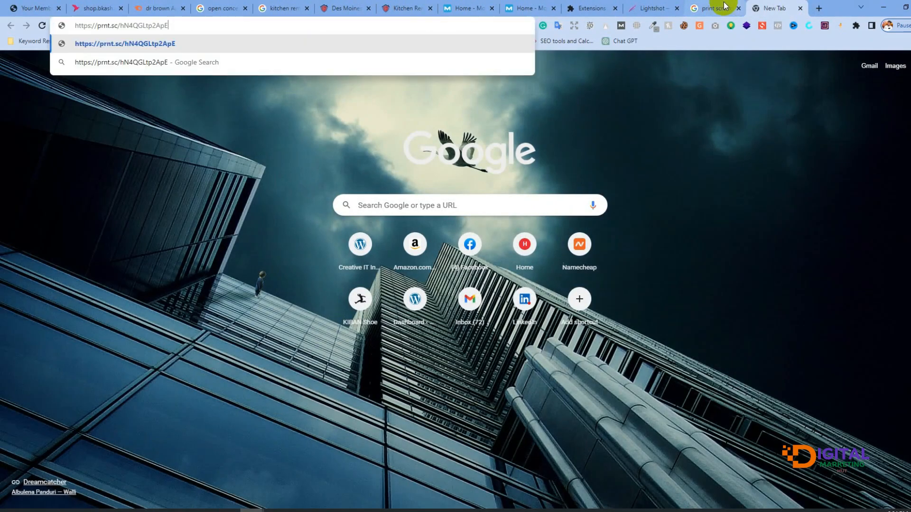
pyautogui.press('Return')
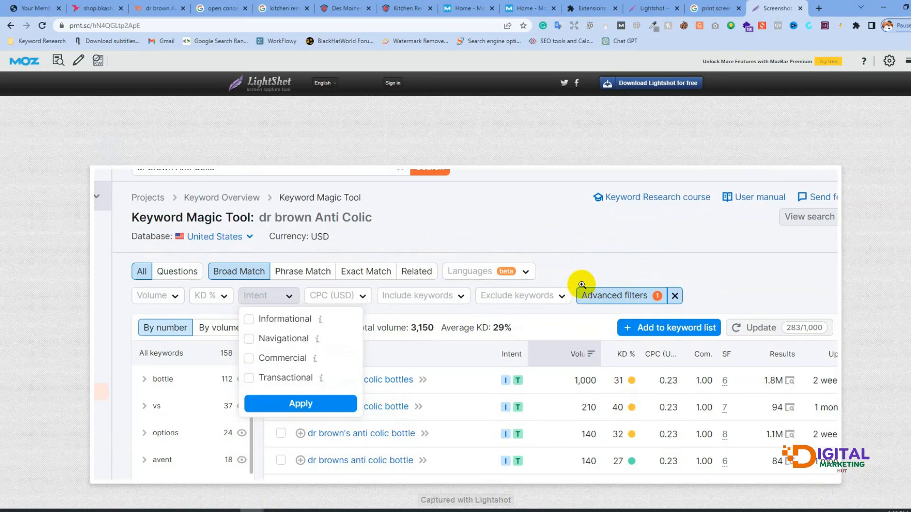
pyautogui.click(28, 8)
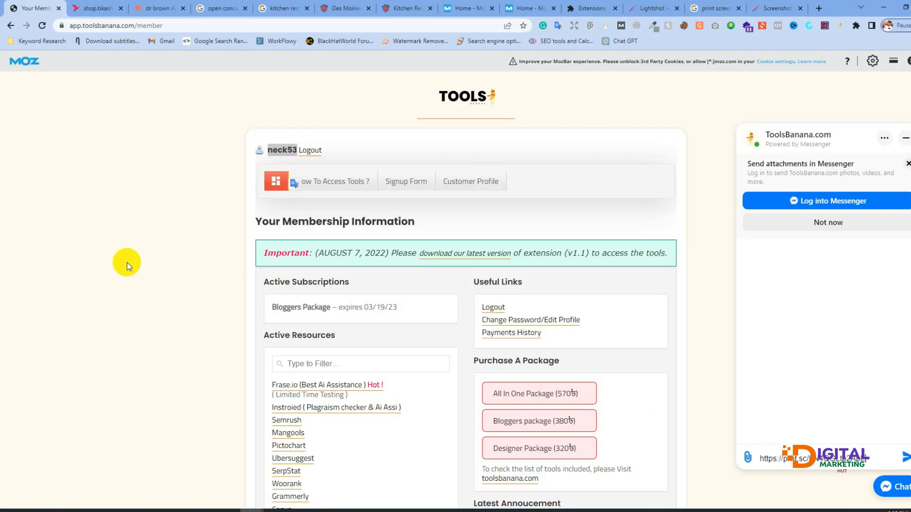